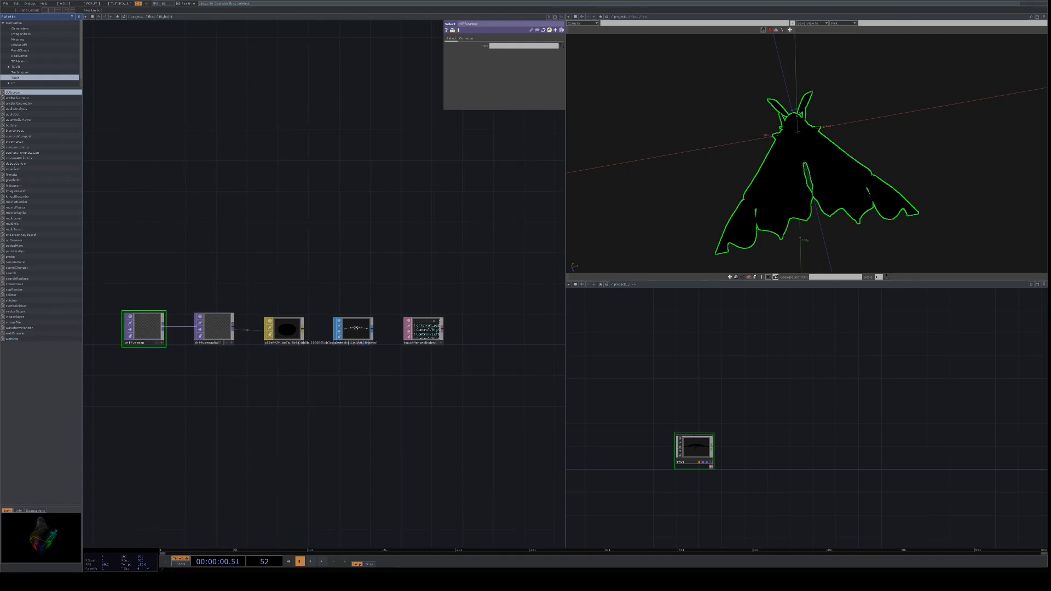
Return to the project level, turn off Merge Geometry on the moth FBX component and import the file again
key(u)
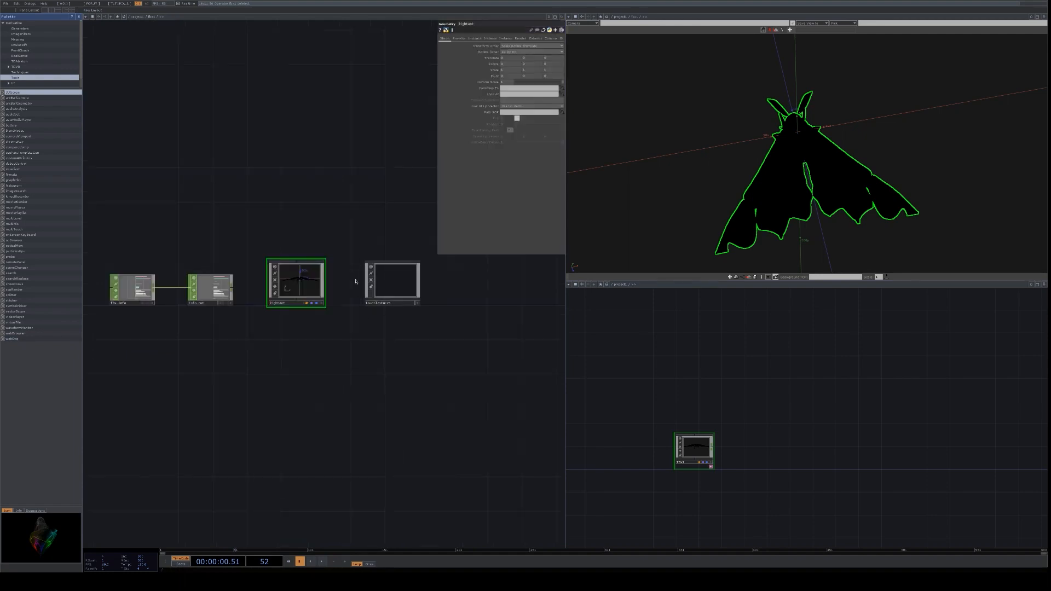
key(u)
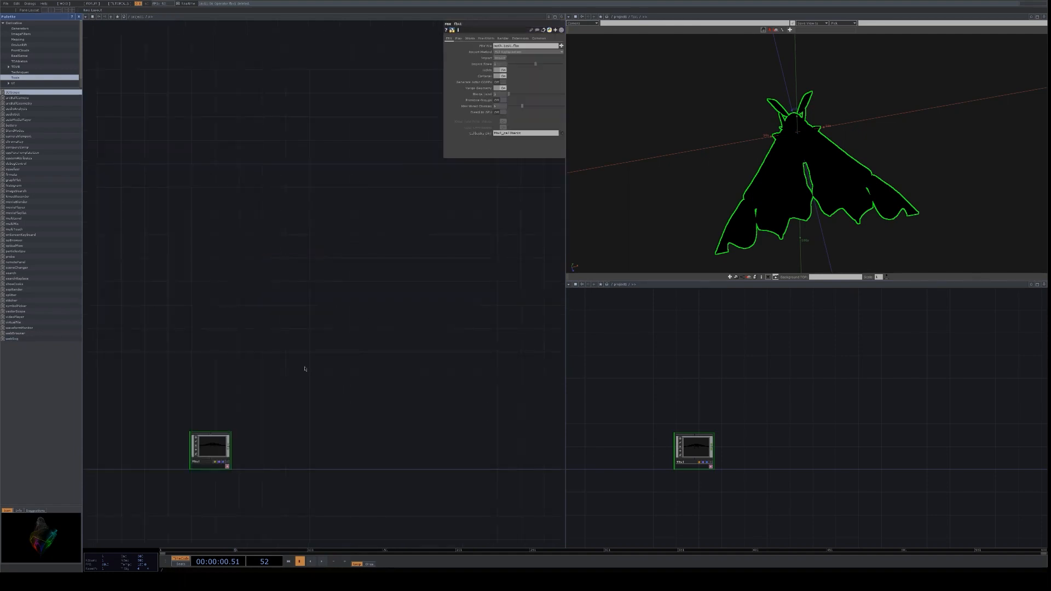
click(501, 59)
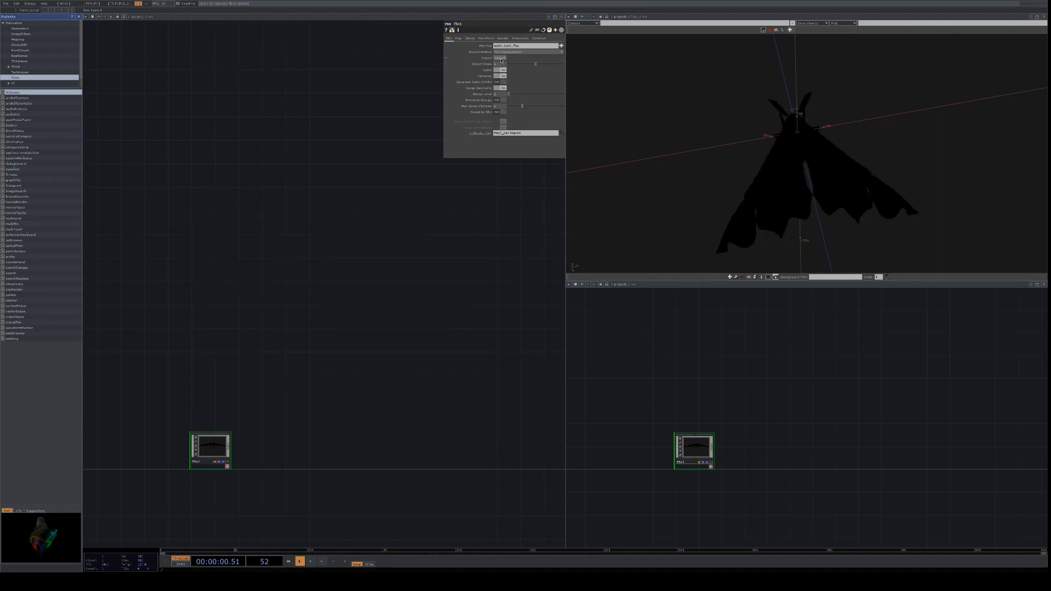
click(500, 88)
click(501, 58)
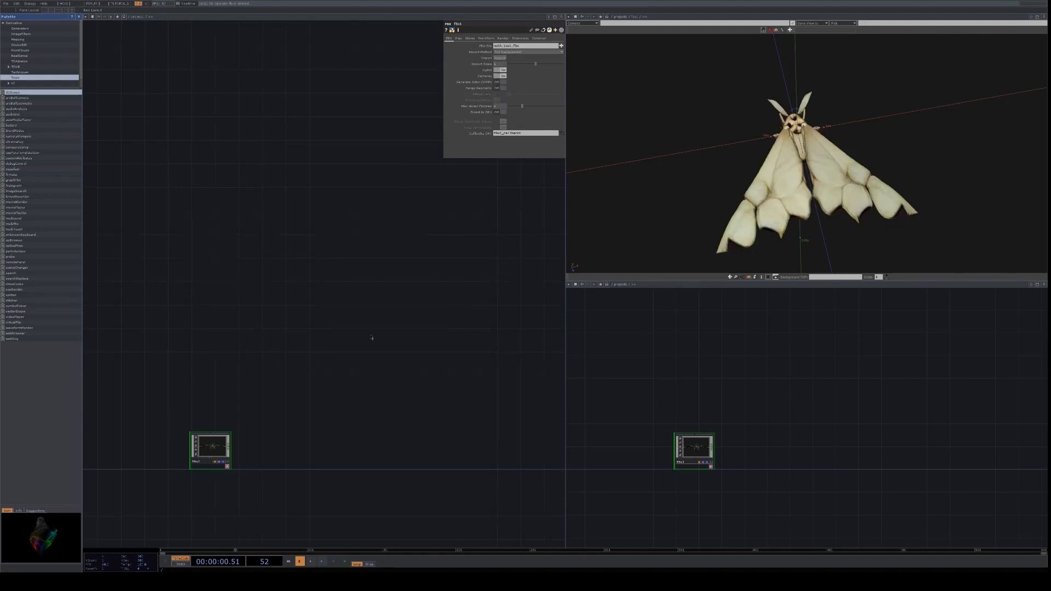
Rename the imported FBX component as Moth
key(h)
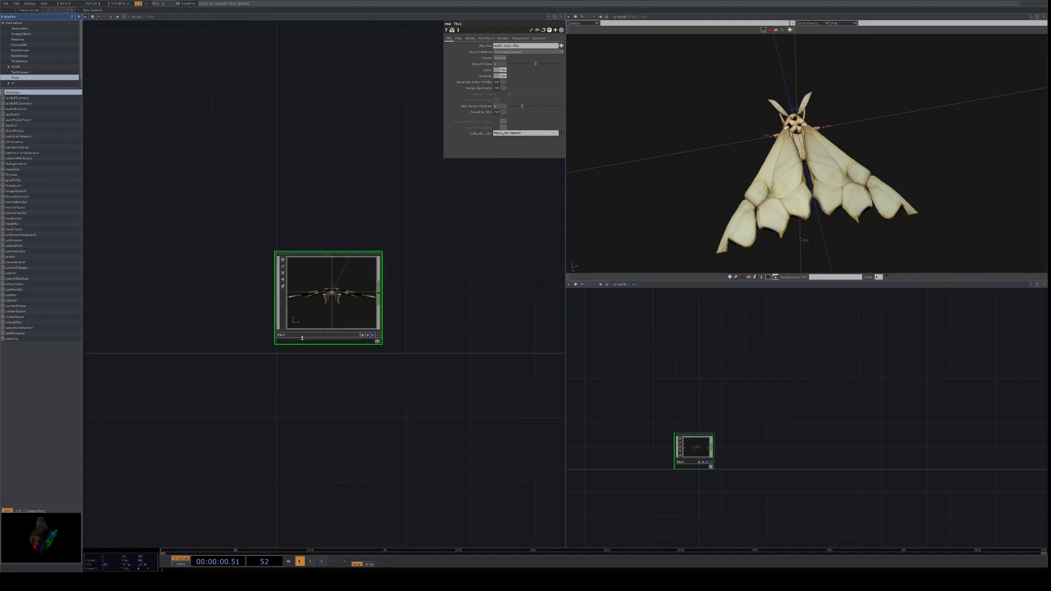
double_click(301, 335)
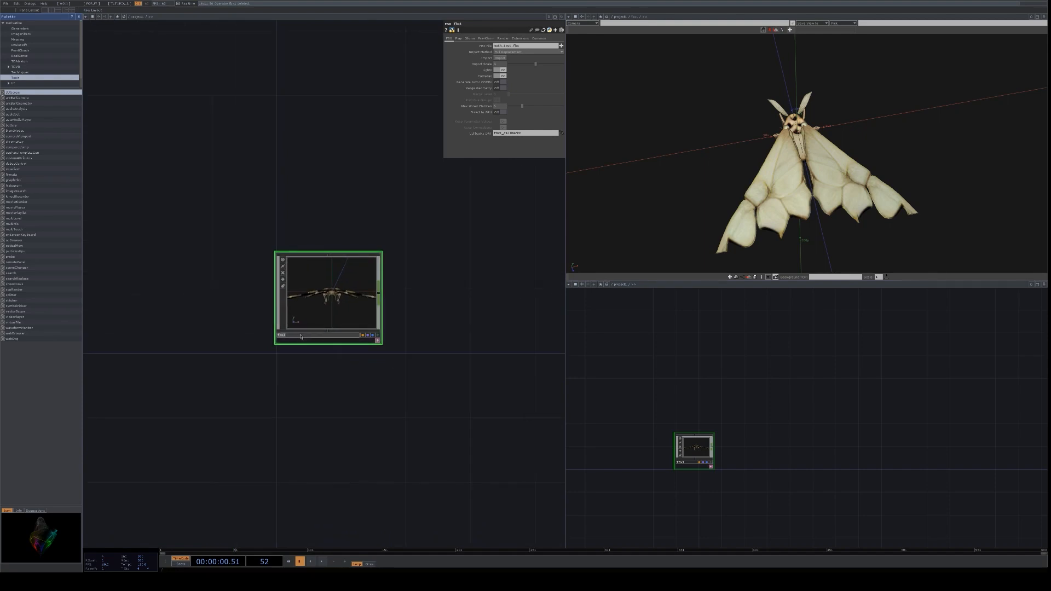
text(Moth)
key(Return)
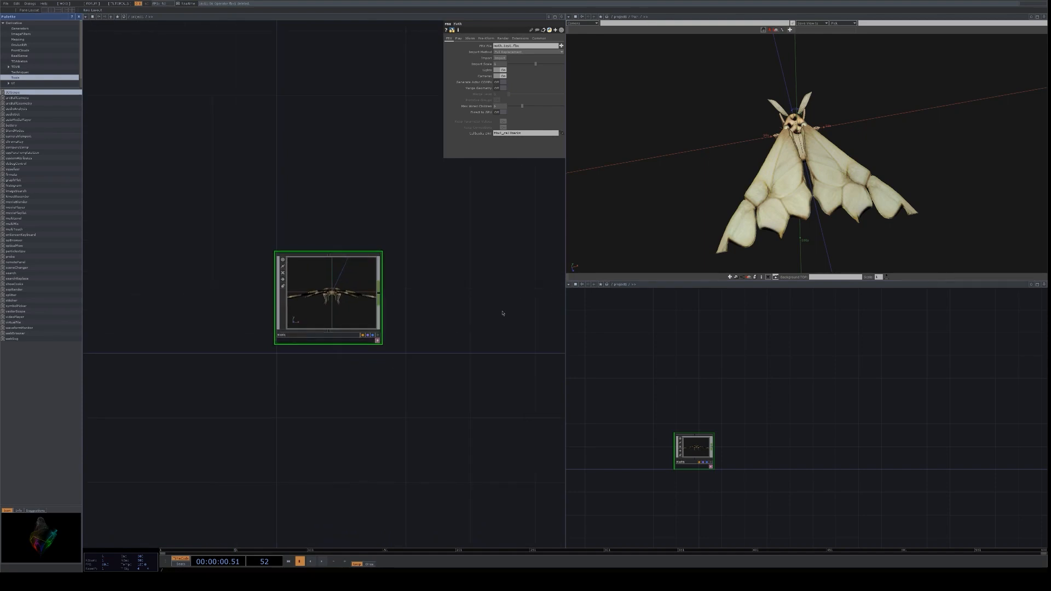
Change the duplicate network editor pane below the 3D view to an empty viewer pane
click(570, 285)
click(578, 296)
drag(397, 282, 394, 286)
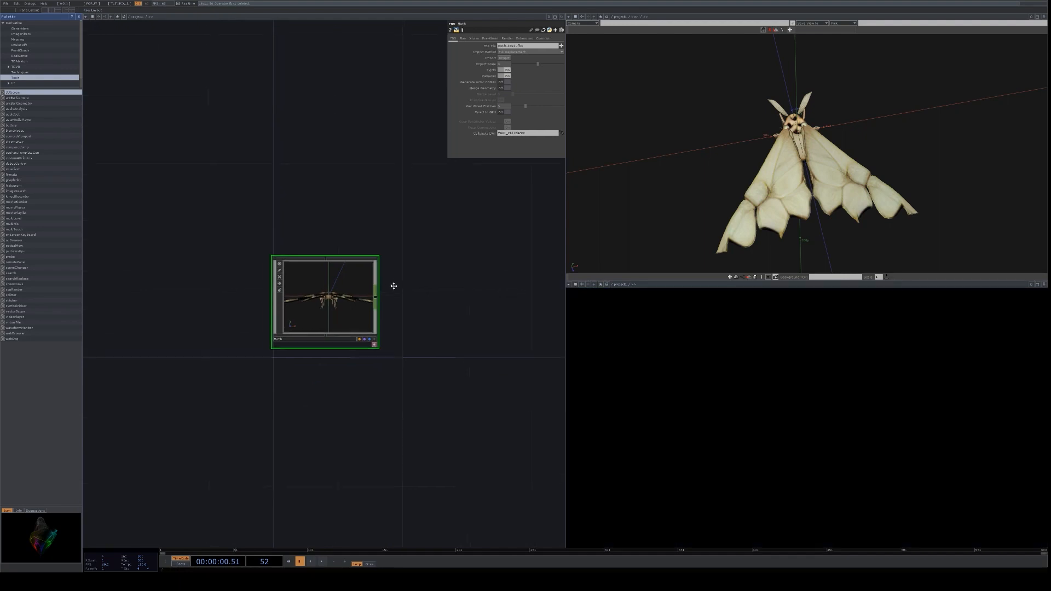
scroll(394, 286, down, 2)
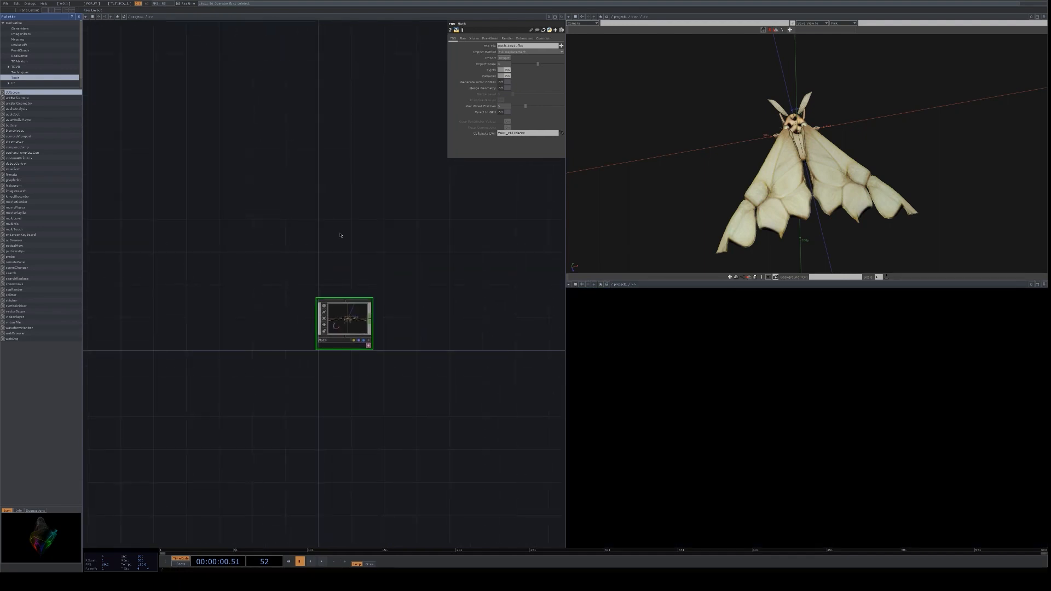
Add a Camera COMP to the network above the Moth component
click(255, 195)
click(345, 183)
drag(418, 242, 416, 300)
drag(348, 238, 403, 263)
drag(346, 284, 355, 226)
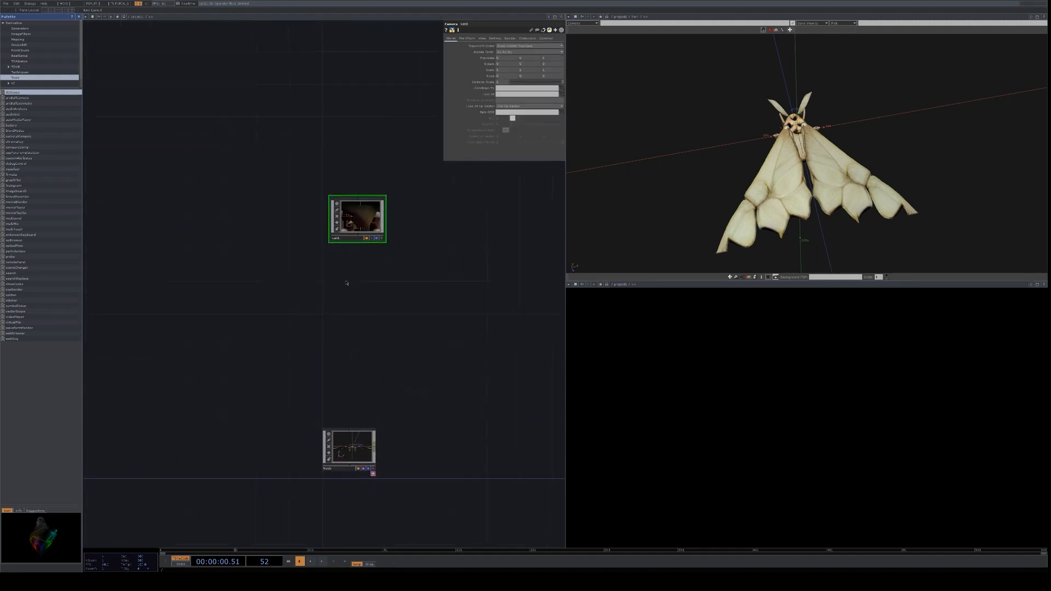
Add a Null COMP below the camera, constrain the camera to it and move the camera back along Z
click(334, 322)
drag(334, 322, 359, 289)
click(359, 219)
drag(359, 285, 526, 88)
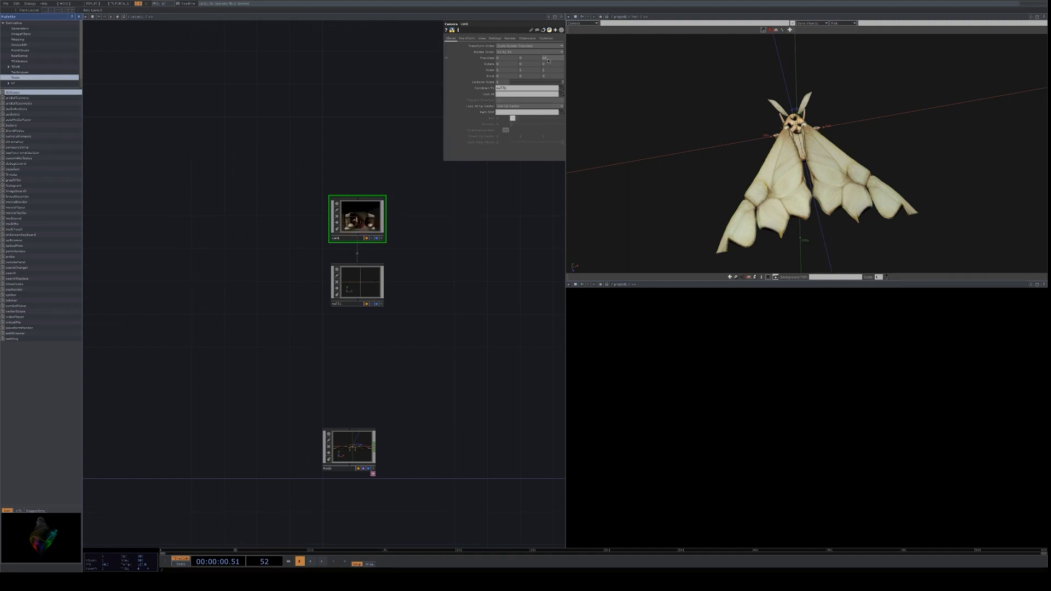
Rotate the null -90 degrees about X to view the moth from above, and try offsetting its translation
click(345, 274)
middle_drag(505, 66, 533, 50)
click(376, 201)
click(359, 282)
click(531, 58)
key(Return)
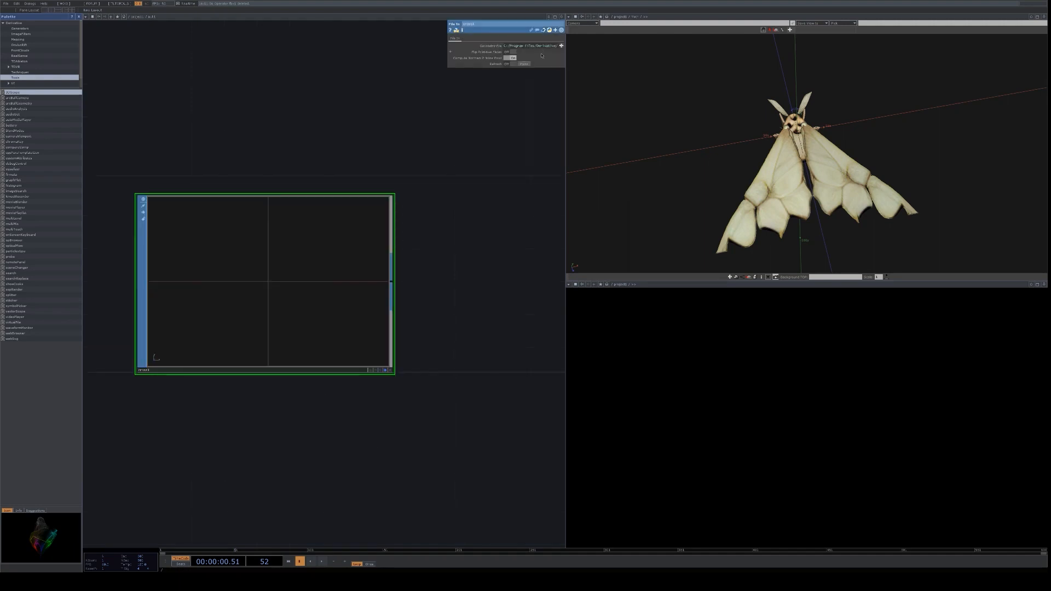
key(u)
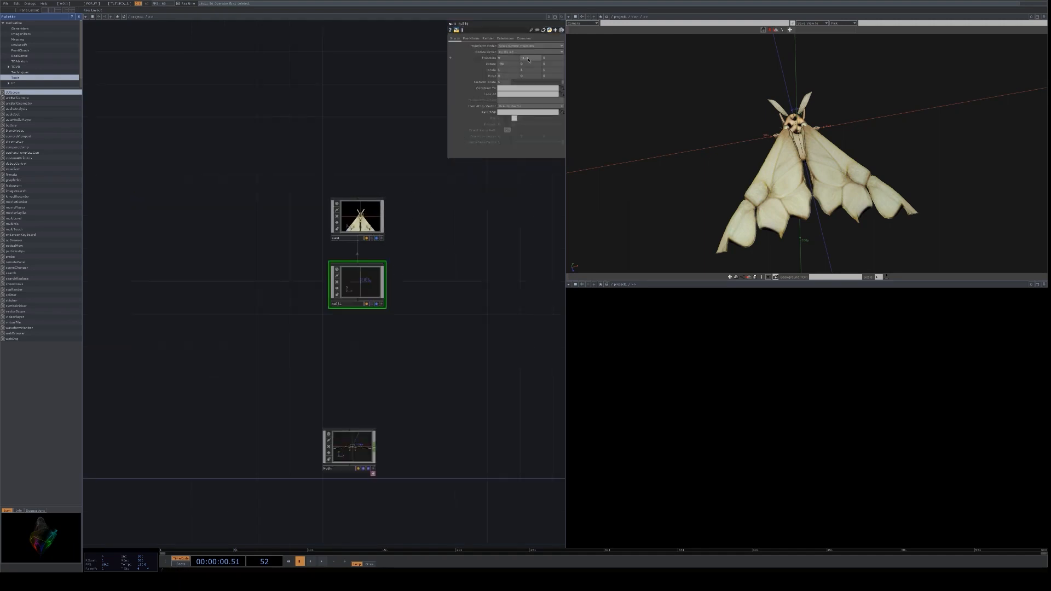
middle_drag(508, 59, 554, 52)
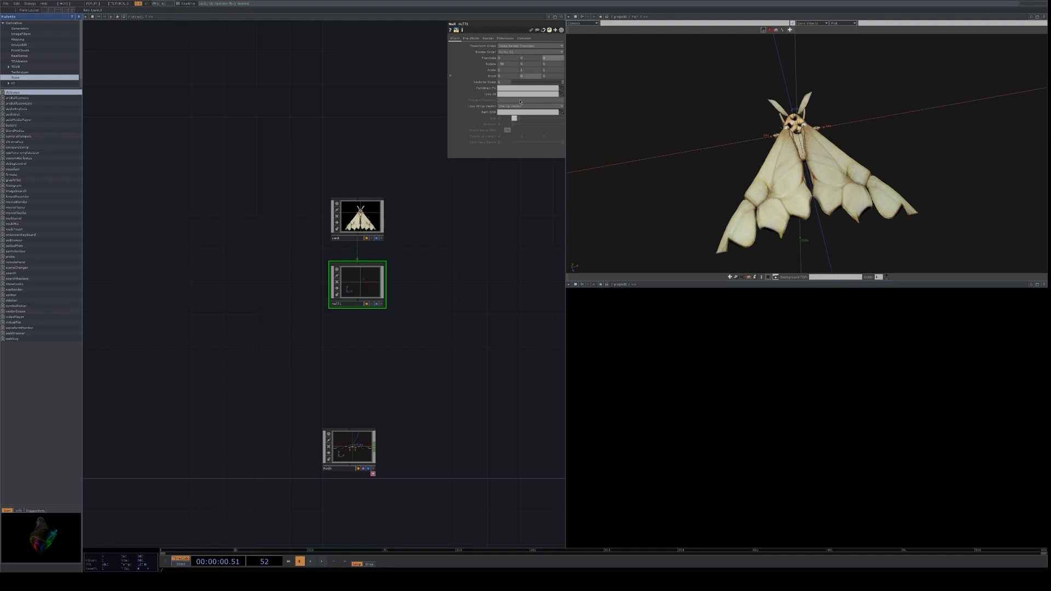
Add a Render TOP beside the null to render the moth through the camera
drag(444, 384, 429, 374)
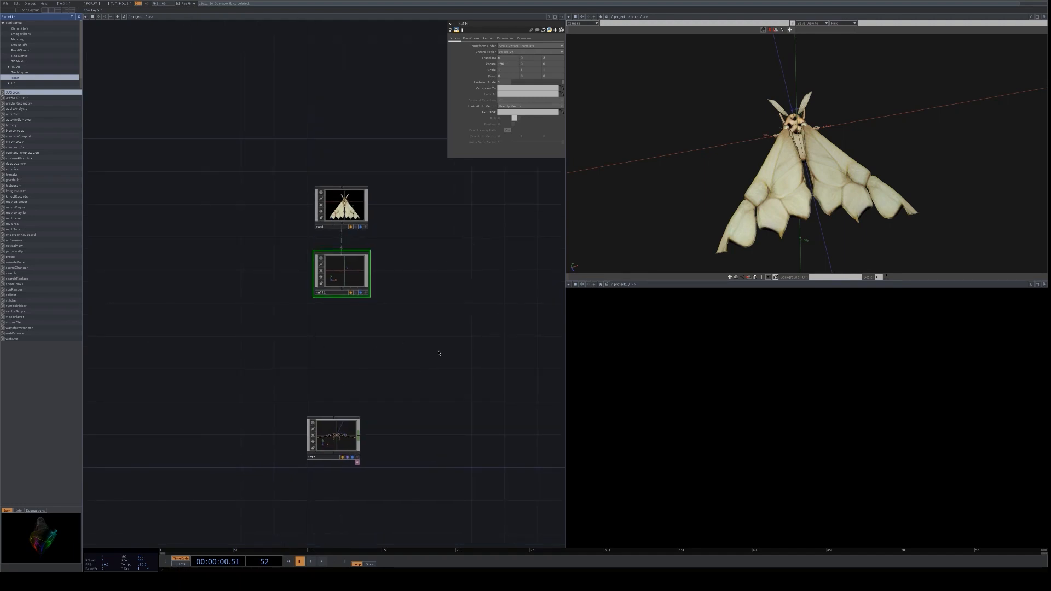
click(415, 263)
drag(419, 267, 419, 276)
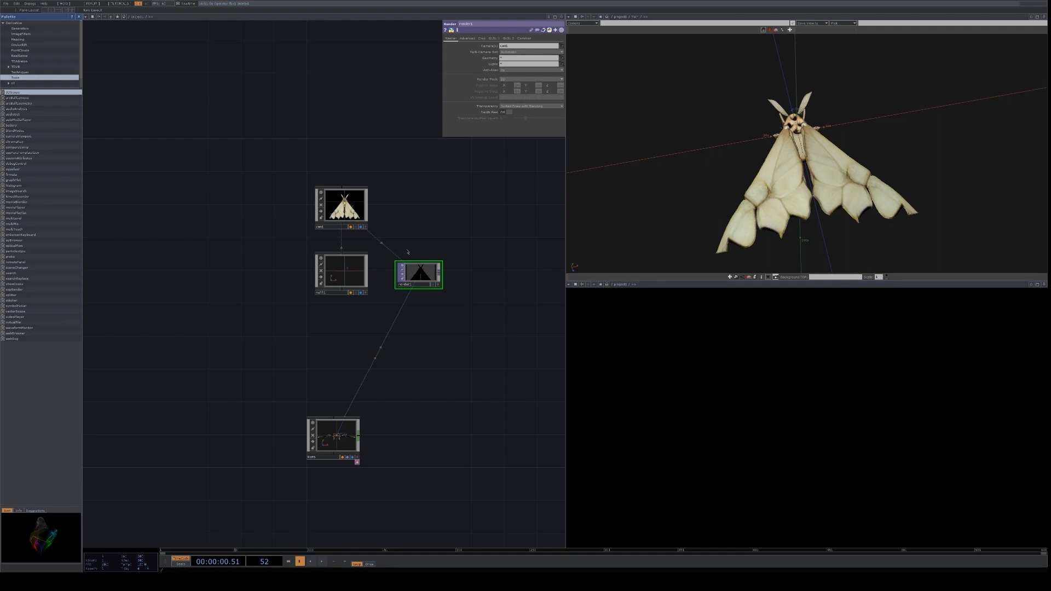
click(341, 207)
scroll(443, 219, down, 1)
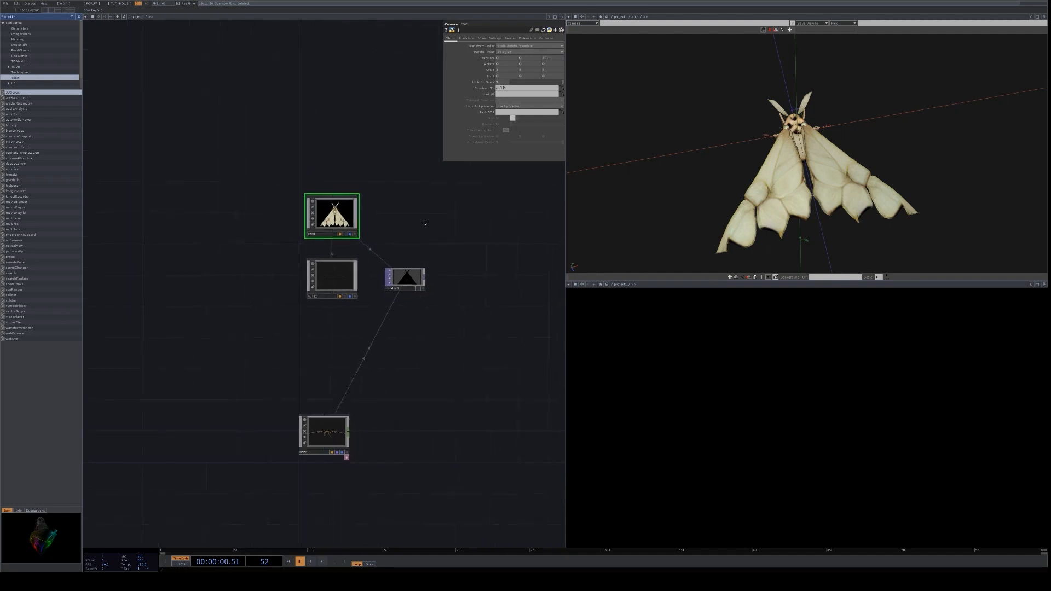
scroll(411, 234, up, 3)
click(393, 233)
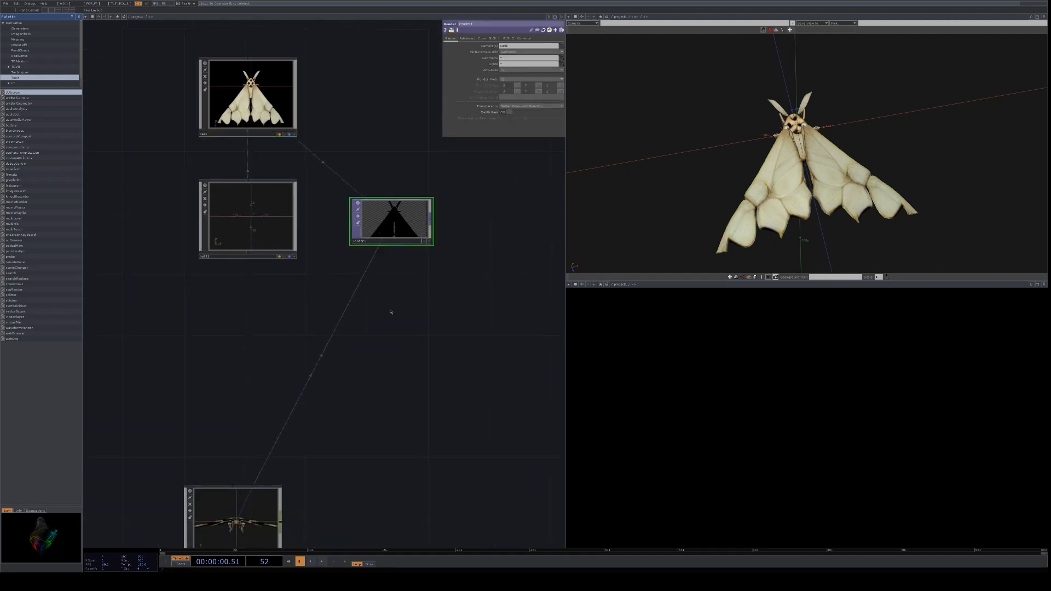
scroll(390, 311, down, 2)
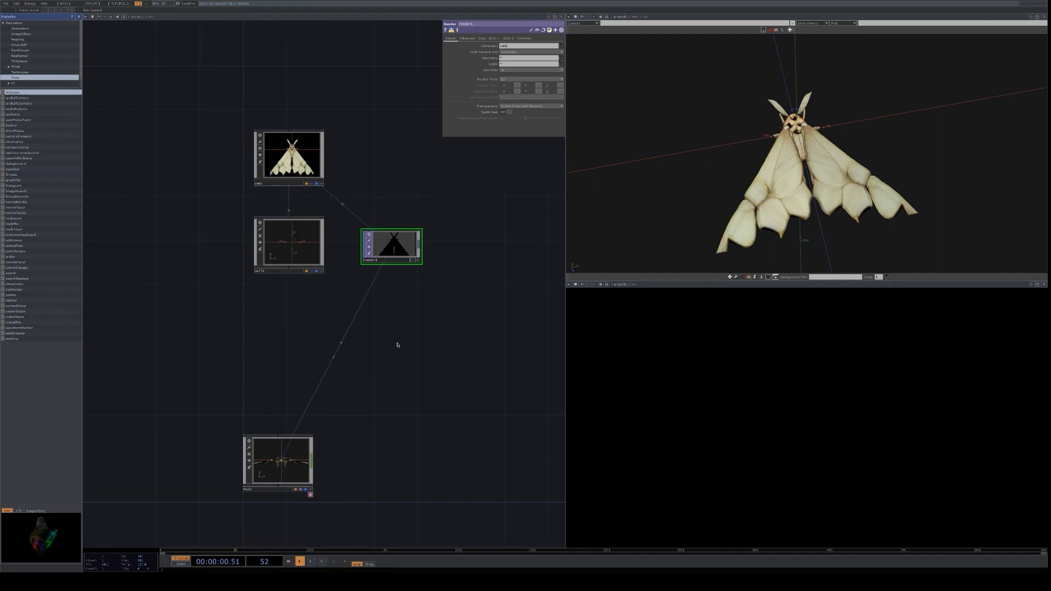
Add an Environment Light COMP and place it beside the Render TOP
click(397, 345)
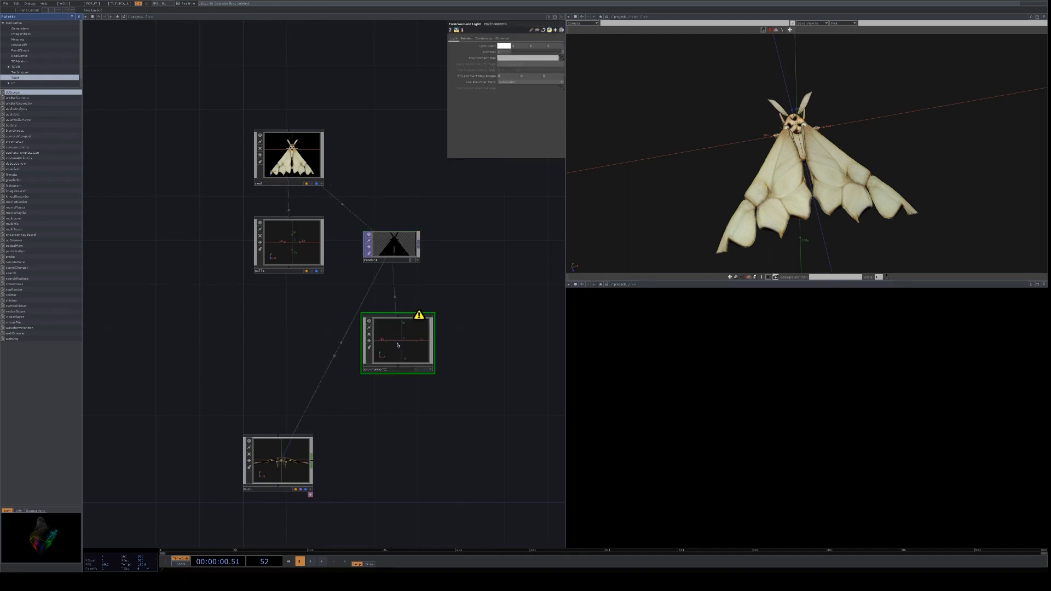
drag(399, 345, 496, 246)
drag(477, 328, 404, 332)
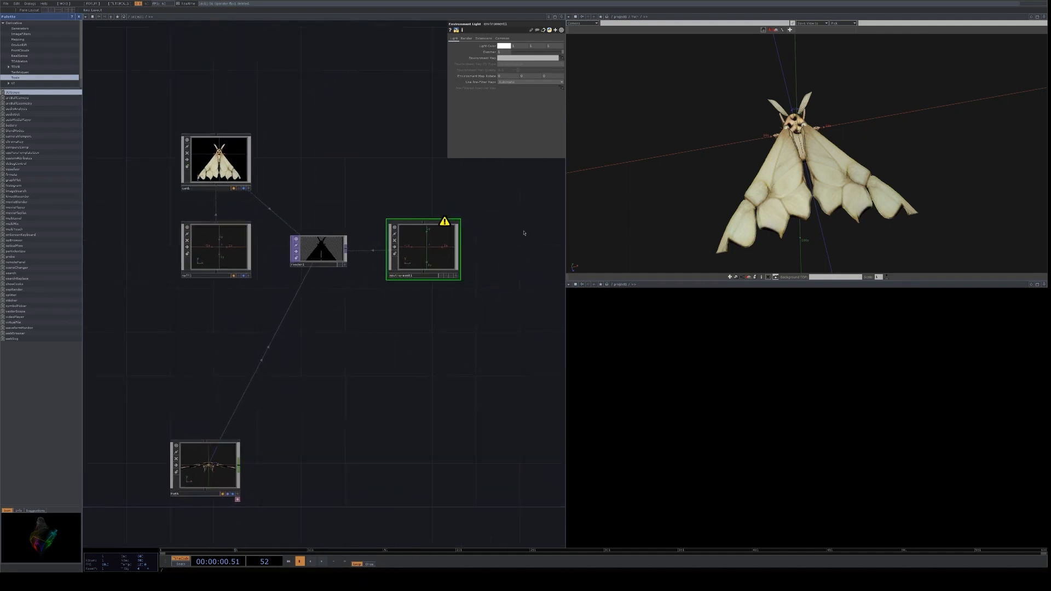
Add a Ramp TOP beside the environment light and assign it as the light's environment map
right_click(506, 255)
click(499, 257)
click(498, 257)
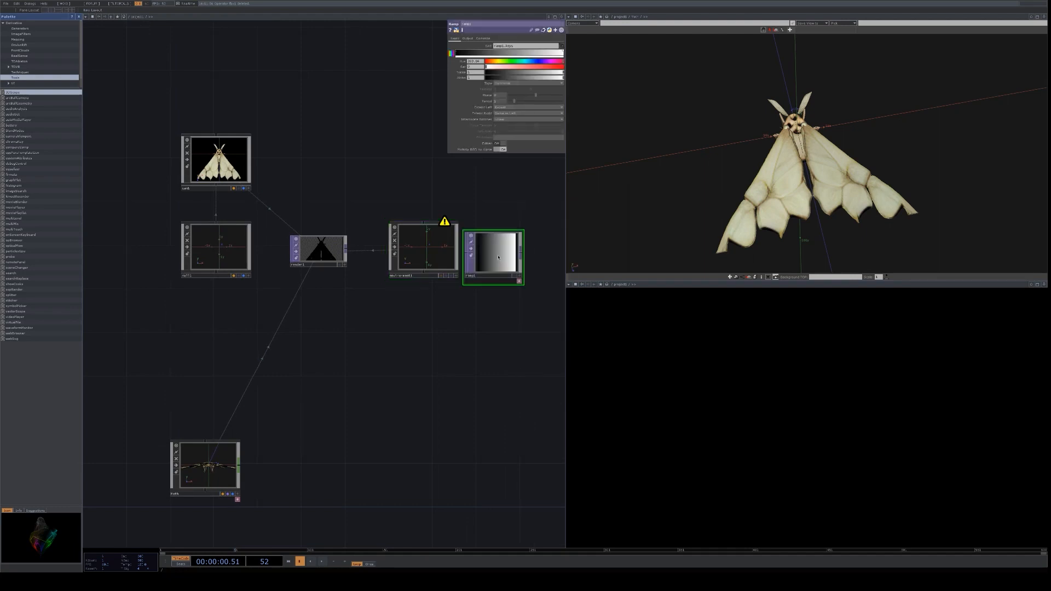
drag(498, 258, 446, 243)
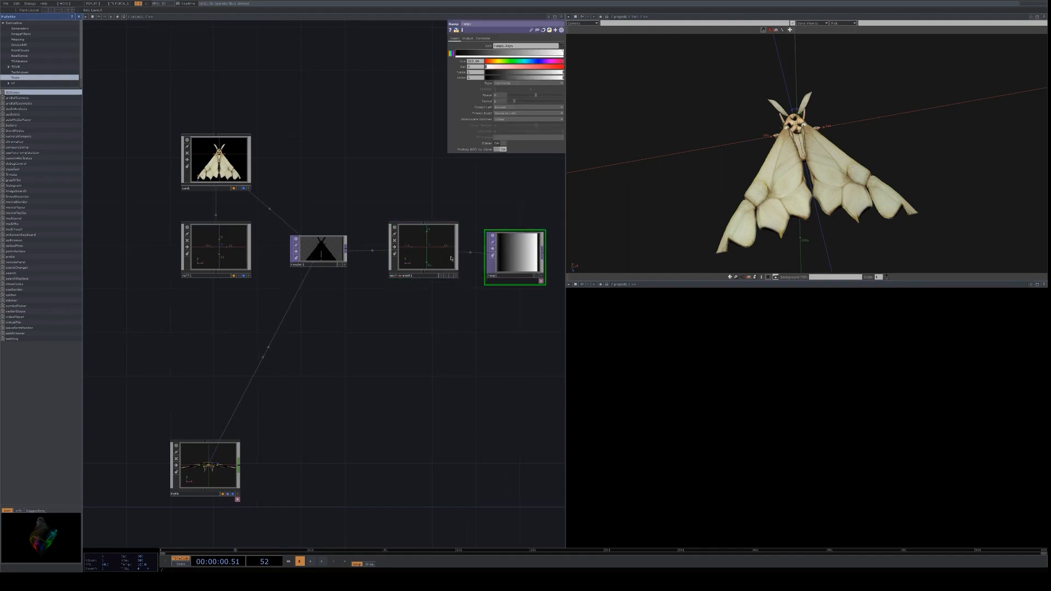
click(319, 250)
scroll(213, 172, up, 1)
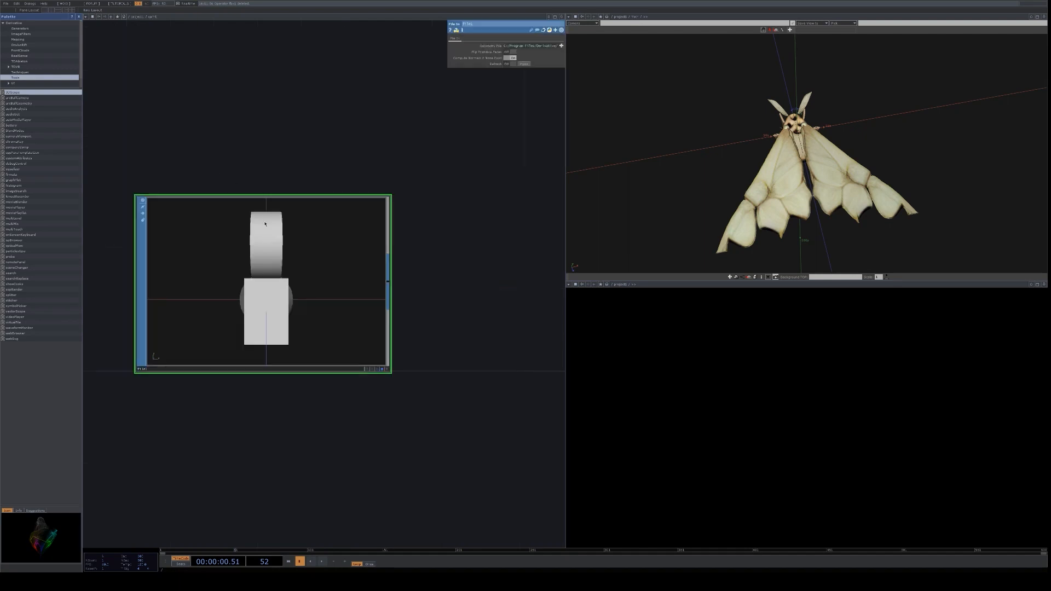
scroll(279, 146, down, 1)
click(313, 247)
click(216, 248)
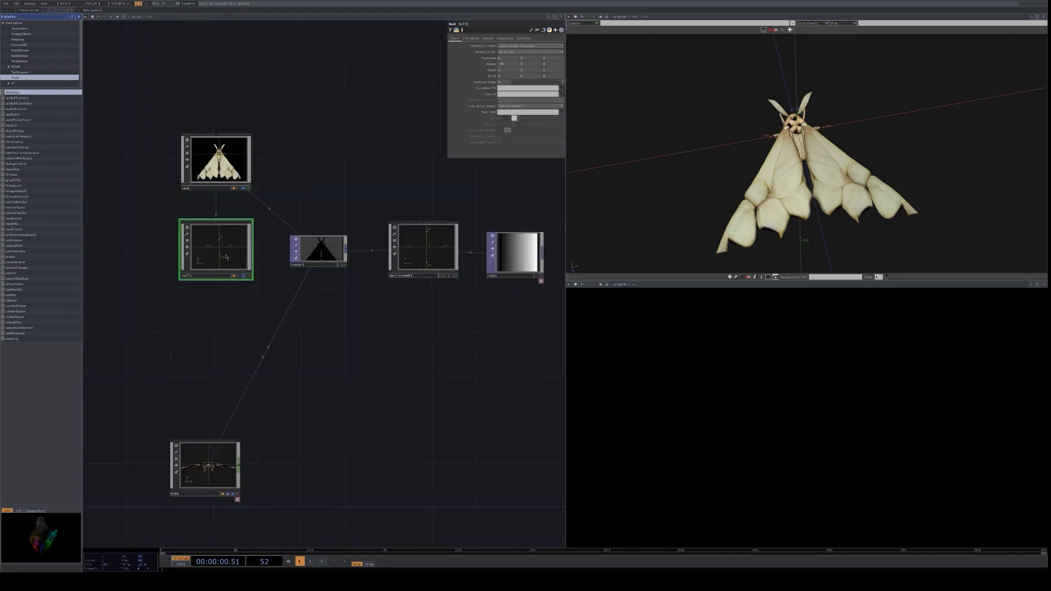
Examine the separate geometry components inside Moth and the texture and material network within one of them
scroll(205, 465, up, 1)
scroll(426, 298, down, 3)
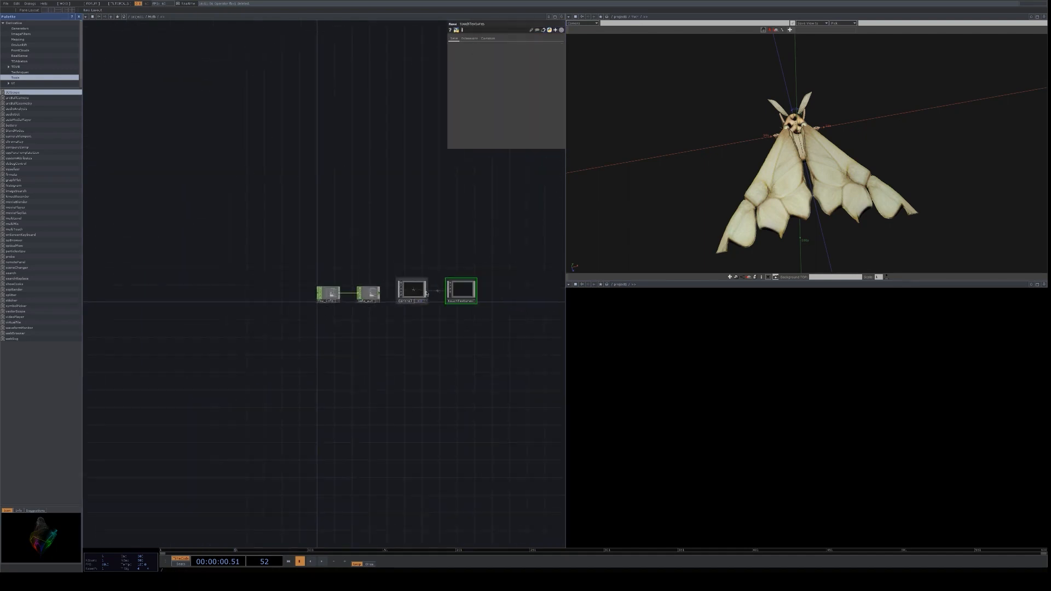
click(415, 290)
scroll(414, 290, up, 3)
drag(370, 375, 437, 381)
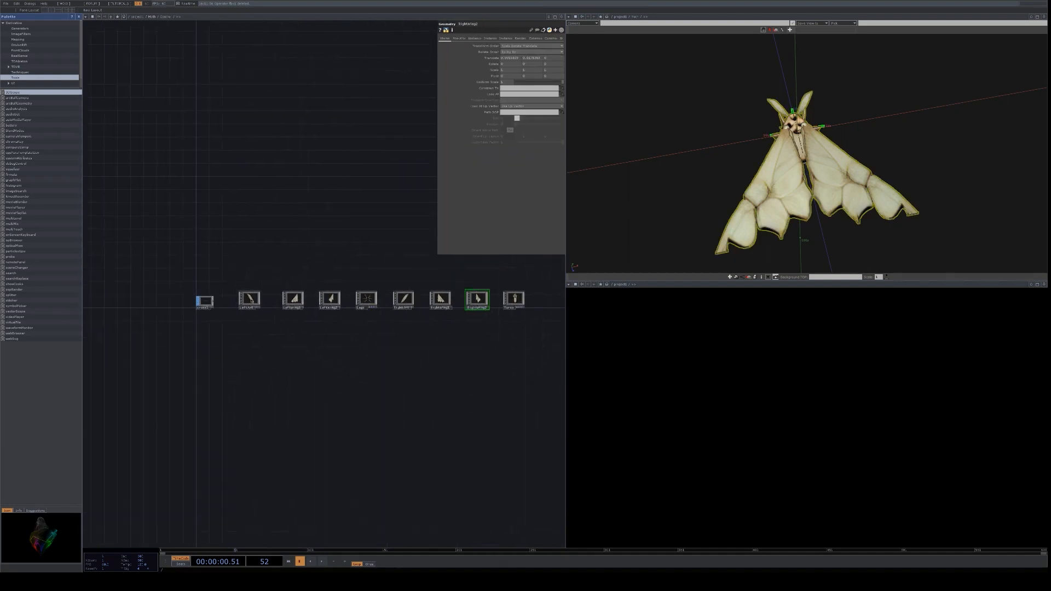
click(249, 300)
key(i)
drag(322, 334, 304, 335)
drag(378, 221, 359, 249)
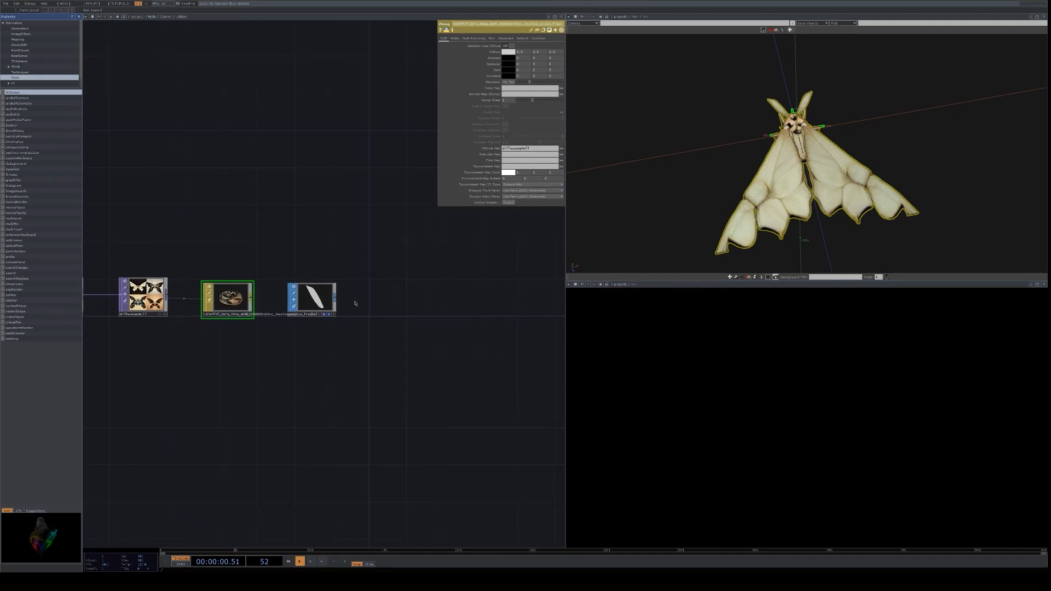
key(u)
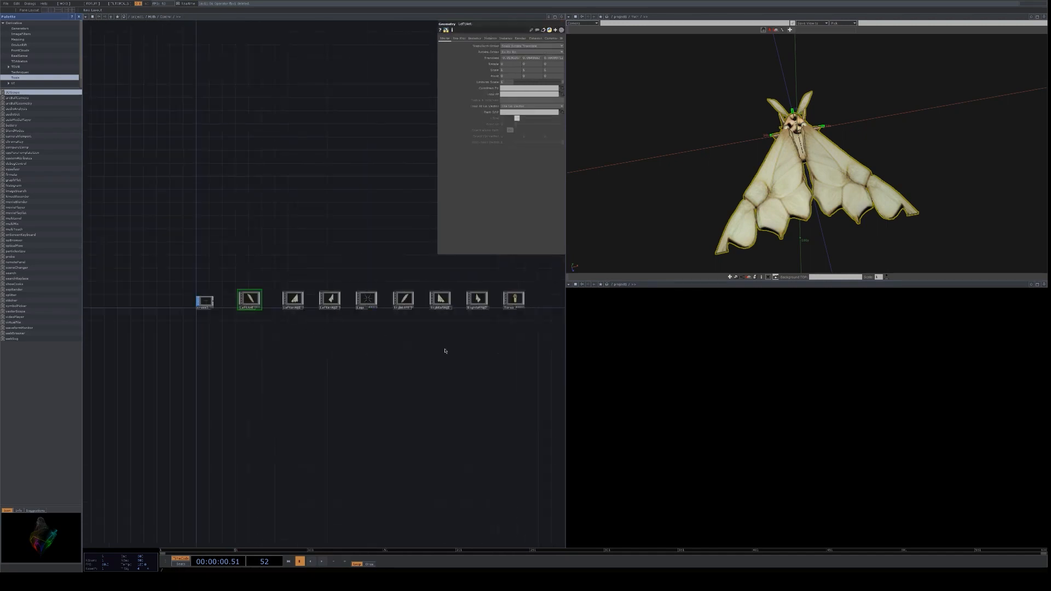
key(u)
drag(476, 357, 387, 357)
key(u)
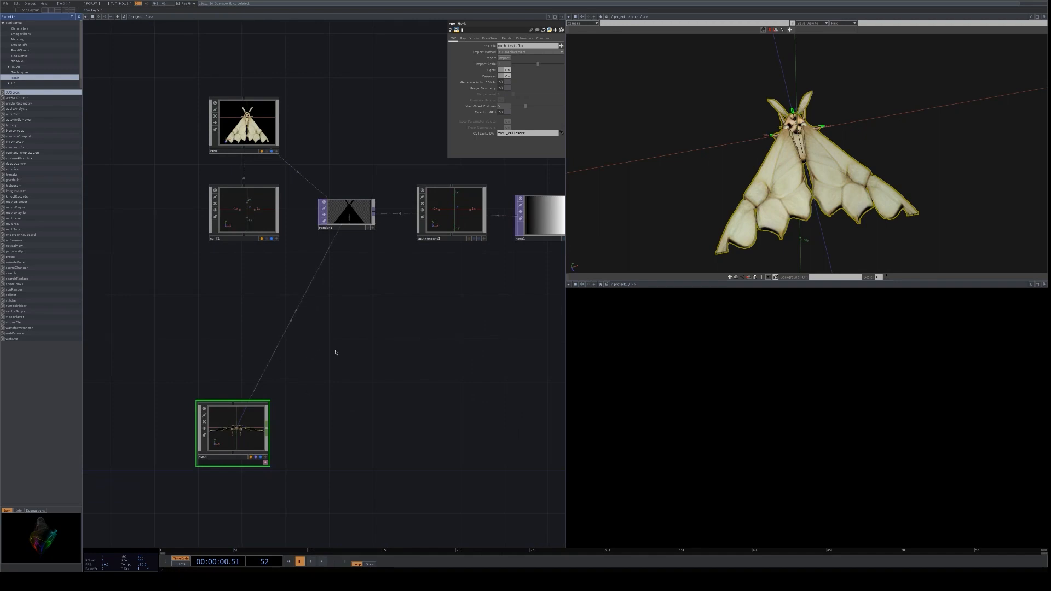
Add an OP Find DAT beside the Moth component and set Moth as the component it searches
click(263, 346)
drag(264, 346, 342, 433)
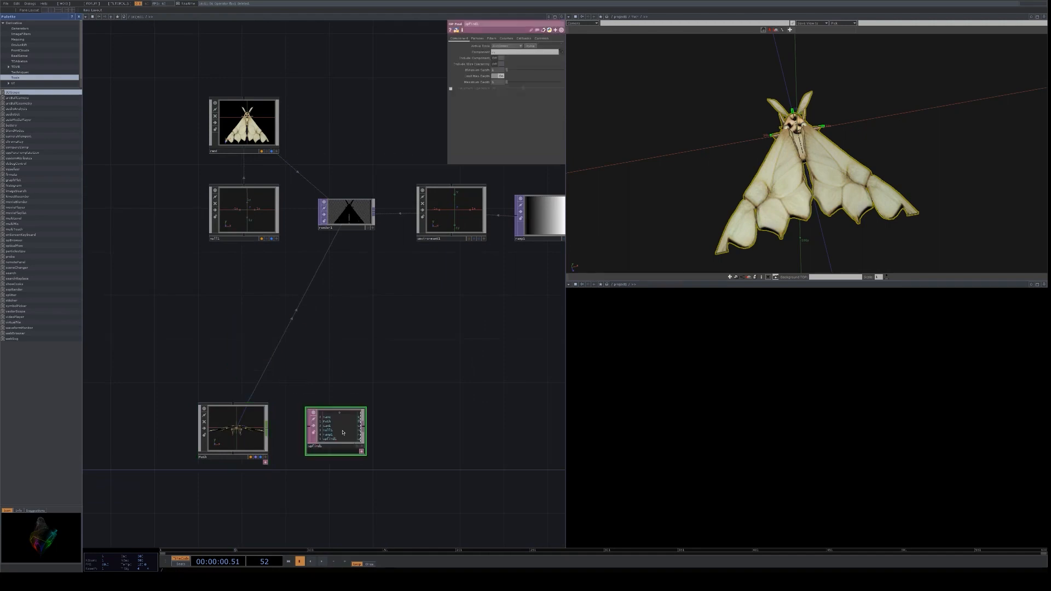
drag(233, 430, 504, 51)
Restrict the OP Find DAT to MATs by turning off all COMP, TOP, CHOP, SOP and DAT families
click(477, 39)
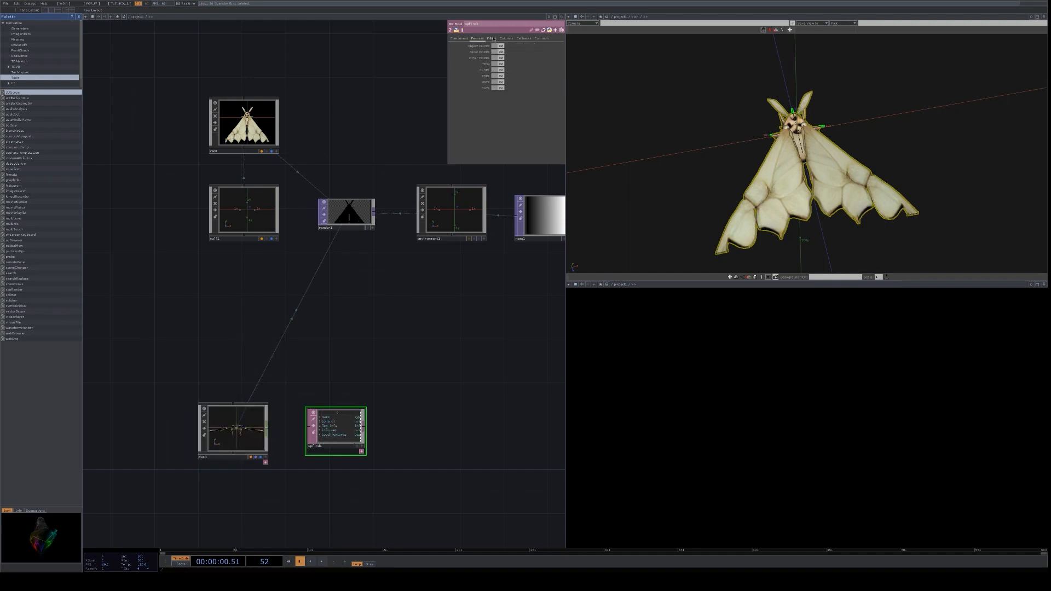
click(492, 39)
click(478, 39)
click(498, 88)
click(500, 76)
click(500, 70)
click(500, 64)
click(500, 58)
click(500, 52)
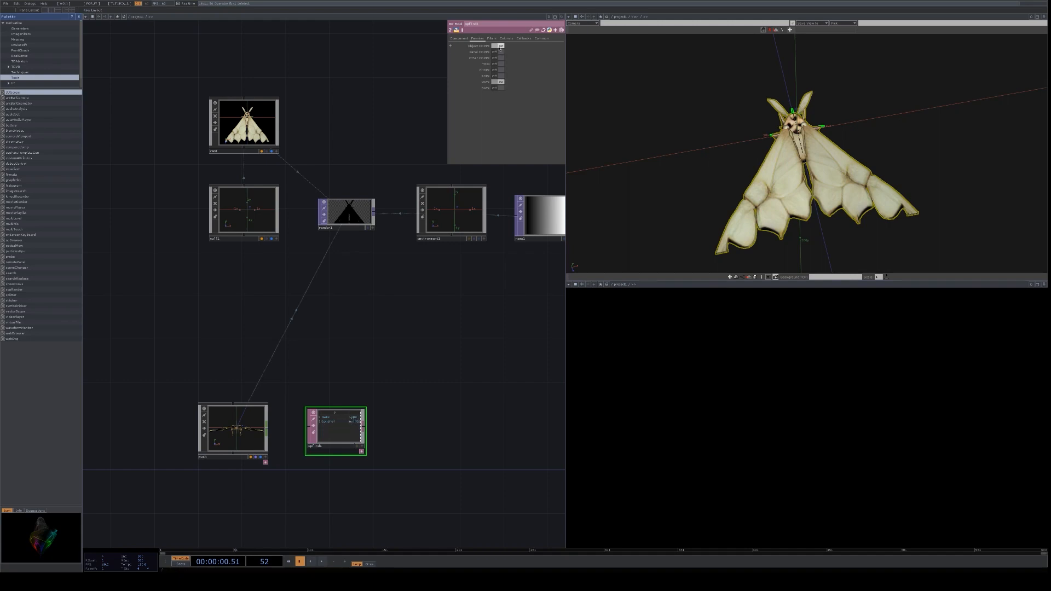
click(500, 46)
Turn off the maximum depth limit in the OP Find DAT's component settings
scroll(409, 375, up, 5)
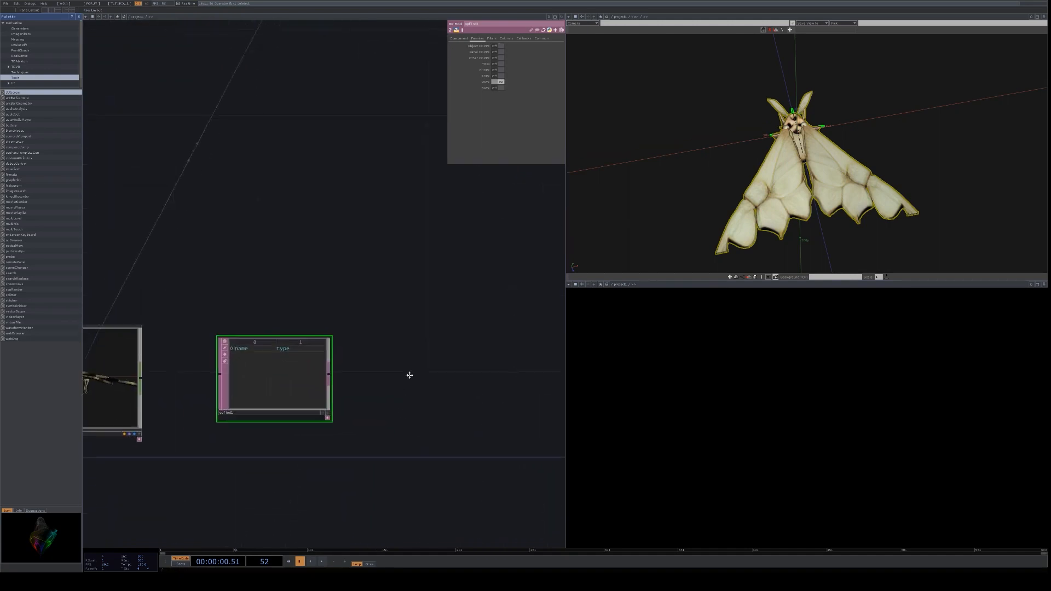
drag(410, 375, 414, 360)
click(461, 39)
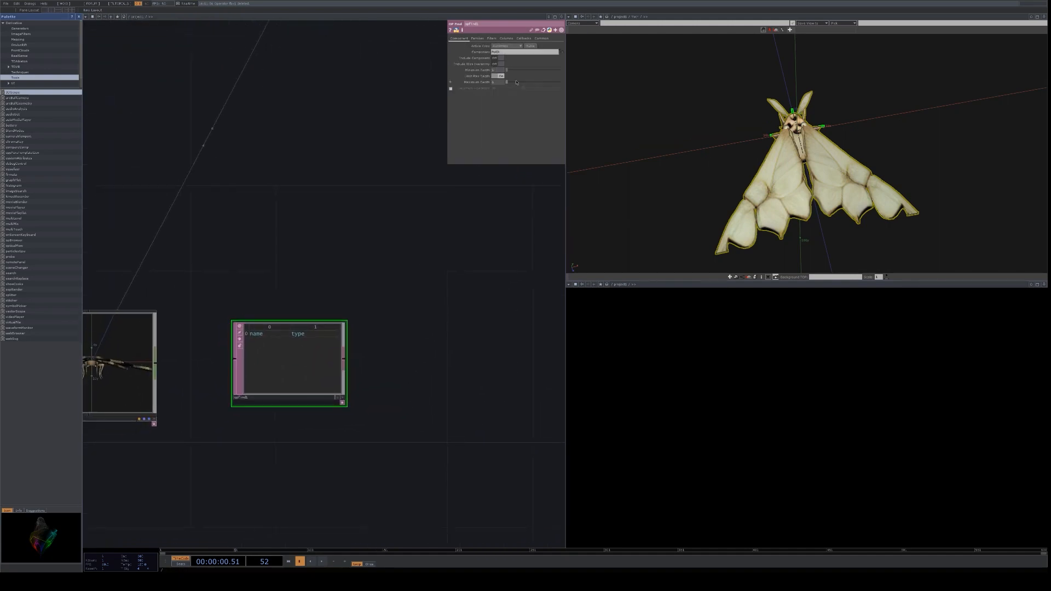
click(502, 76)
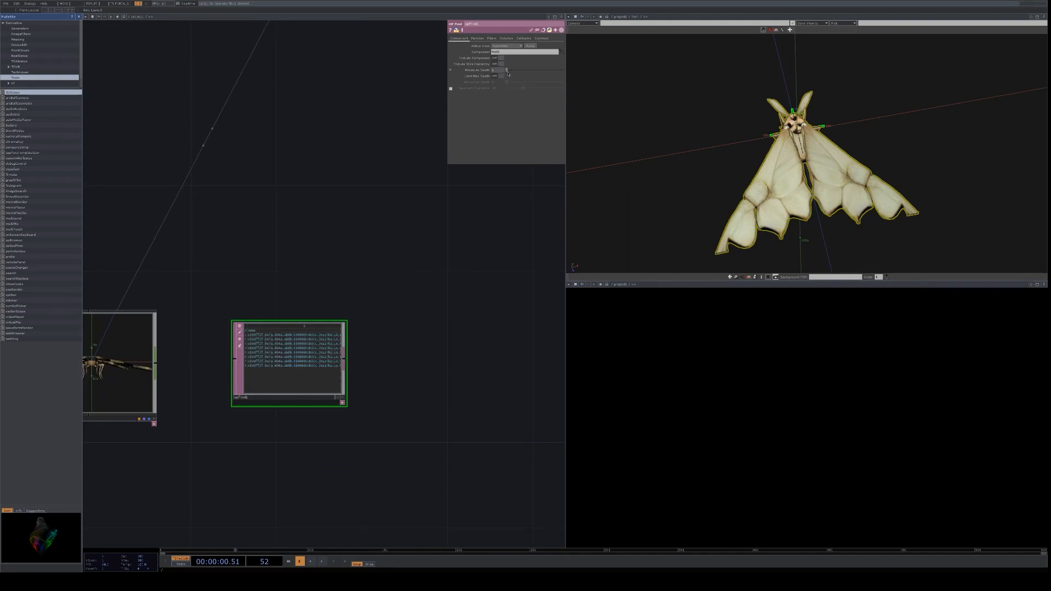
scroll(356, 324, up, 4)
scroll(383, 345, down, 4)
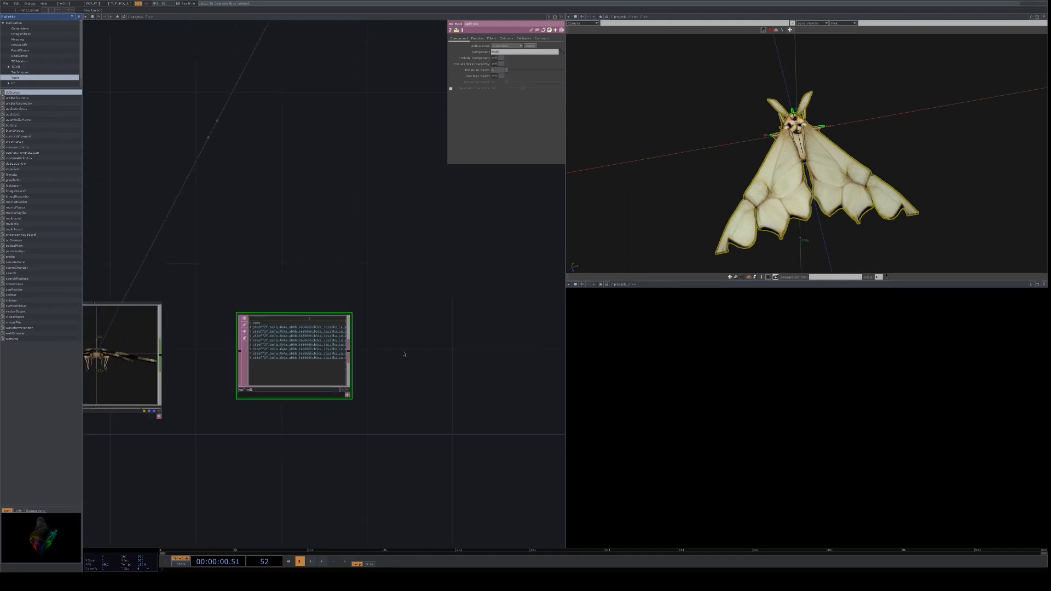
drag(404, 354, 388, 346)
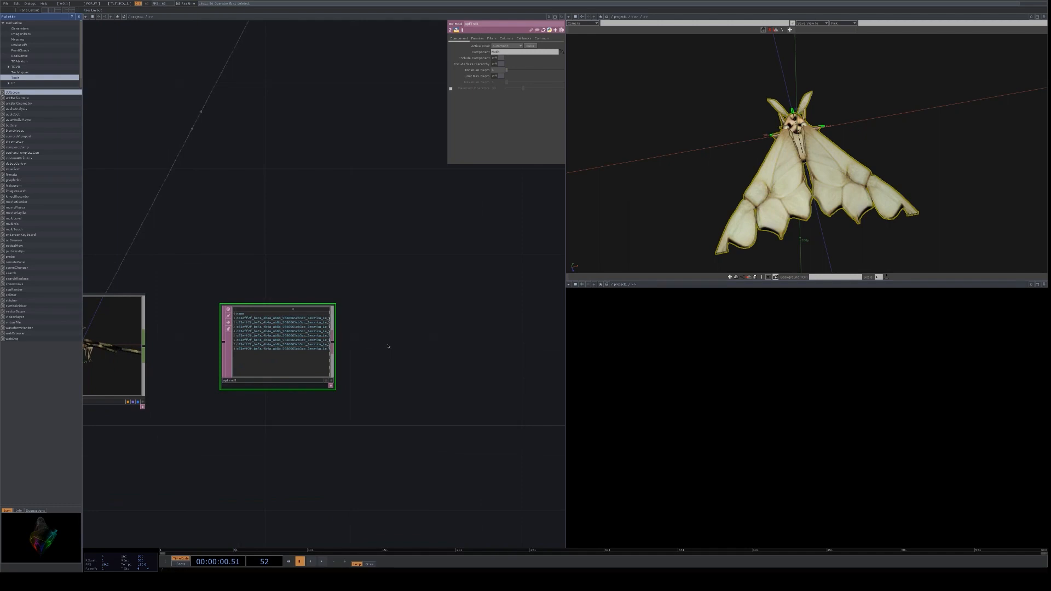
Add a Text DAT beside the OP Find DAT
key(Return)
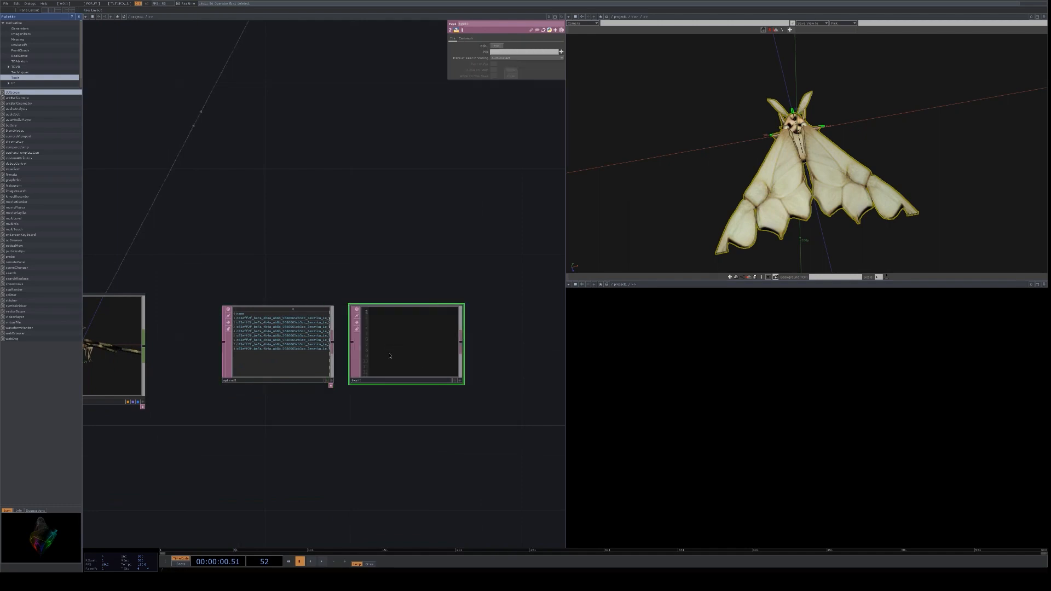
scroll(320, 342, up, 3)
drag(429, 216, 407, 205)
Write table = op('opfind1') in the Text DAT and begin a for loop over the table's rows
click(495, 388)
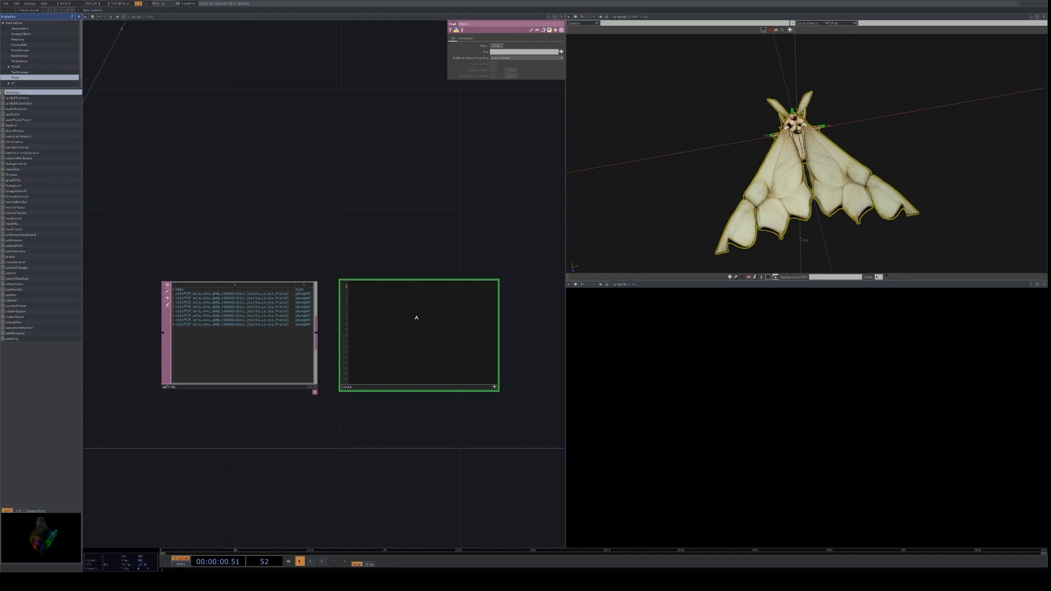
text(tabl)
text(e = op(')
text(opfind1'))
text(or row in)
text( ta)
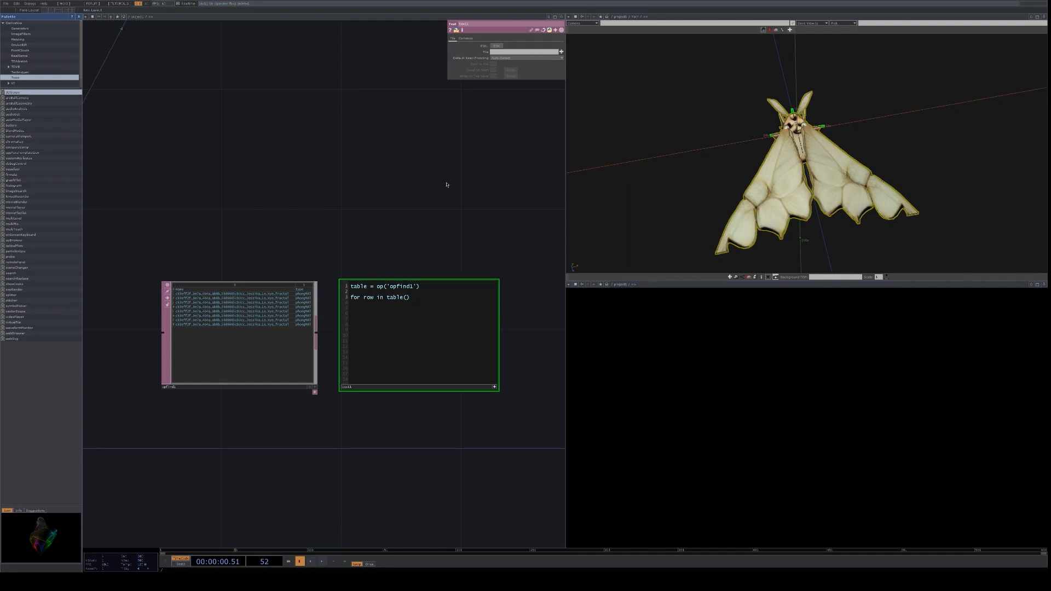
Rewrite the loop as for item in range( table.numRows ): with print(table[item,0]) as its body, and run the script
key(super+Left)
scroll(242, 234, down, 2)
drag(242, 234, 216, 218)
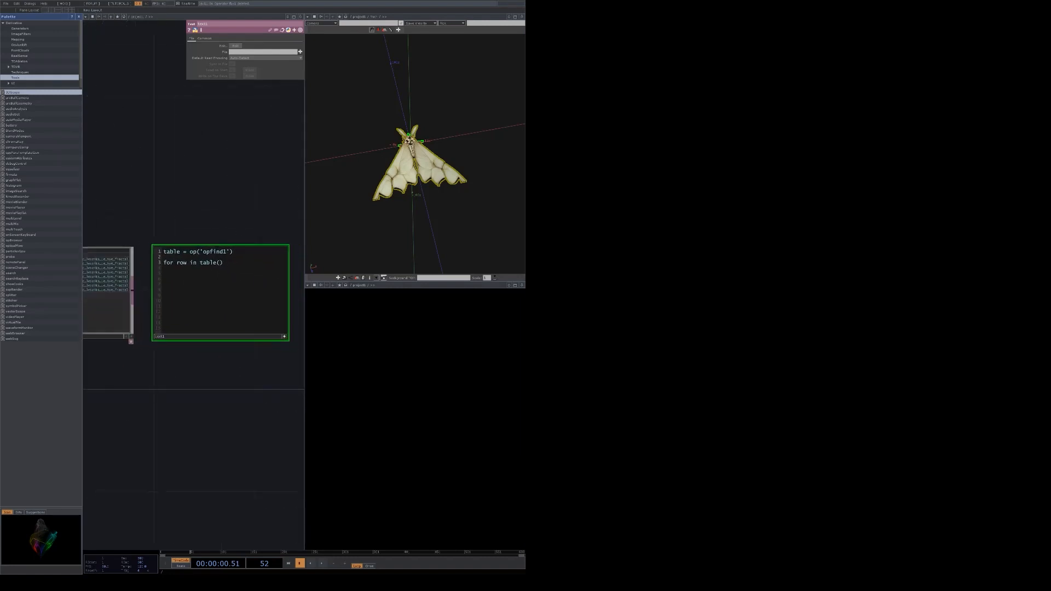
drag(223, 263, 178, 262)
text(item in range ()
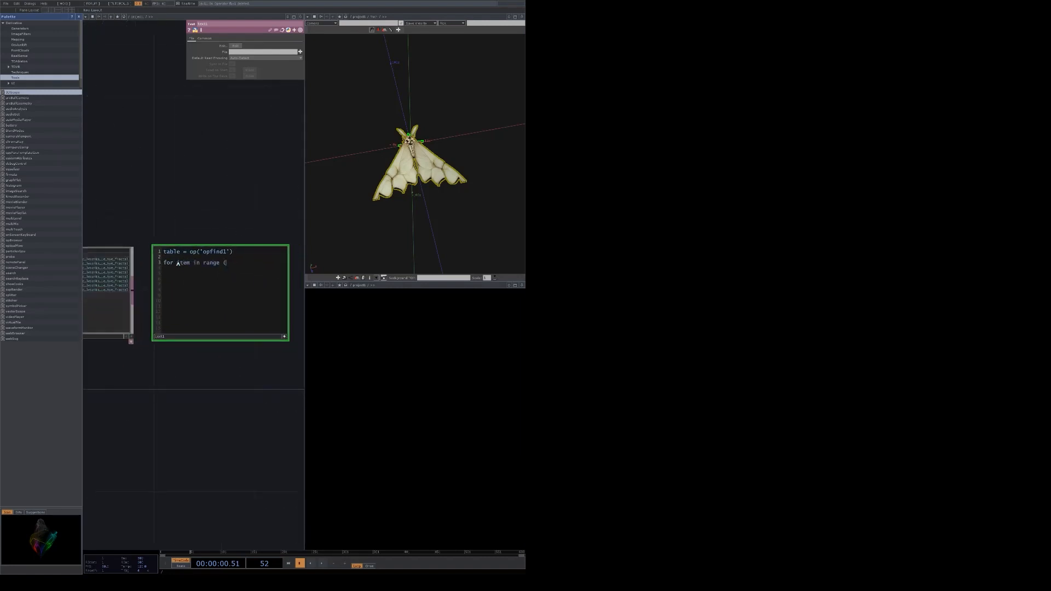
text() tab)
key(BackSpace)
key(BackSpace)
key(BackSpace)
key(BackSpace)
key(Left)
text(table.numRows ):     )
text(print(tabl)
text(e[item,0)
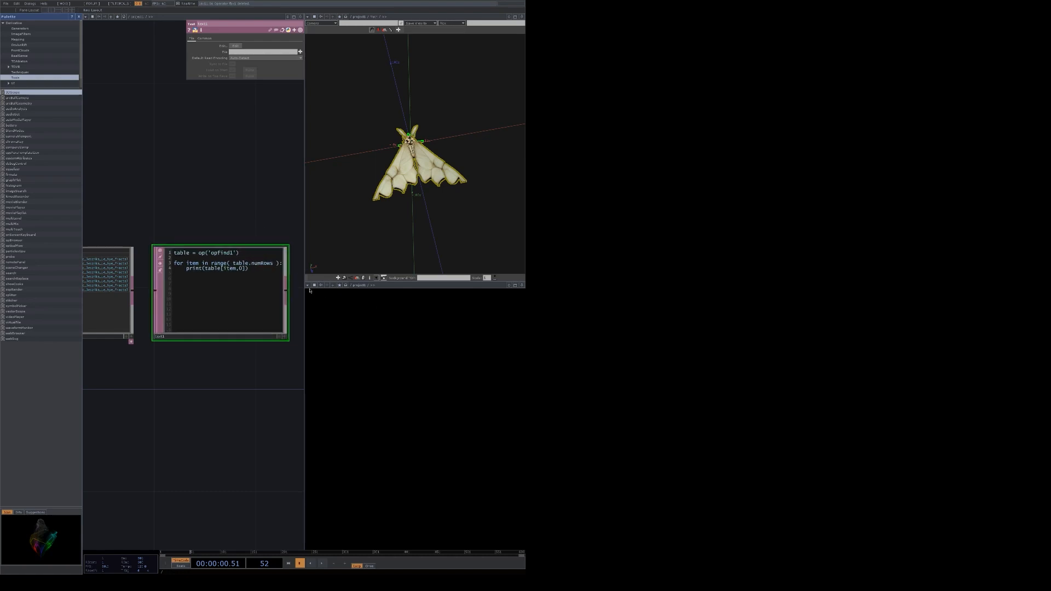
right_click(239, 253)
click(239, 297)
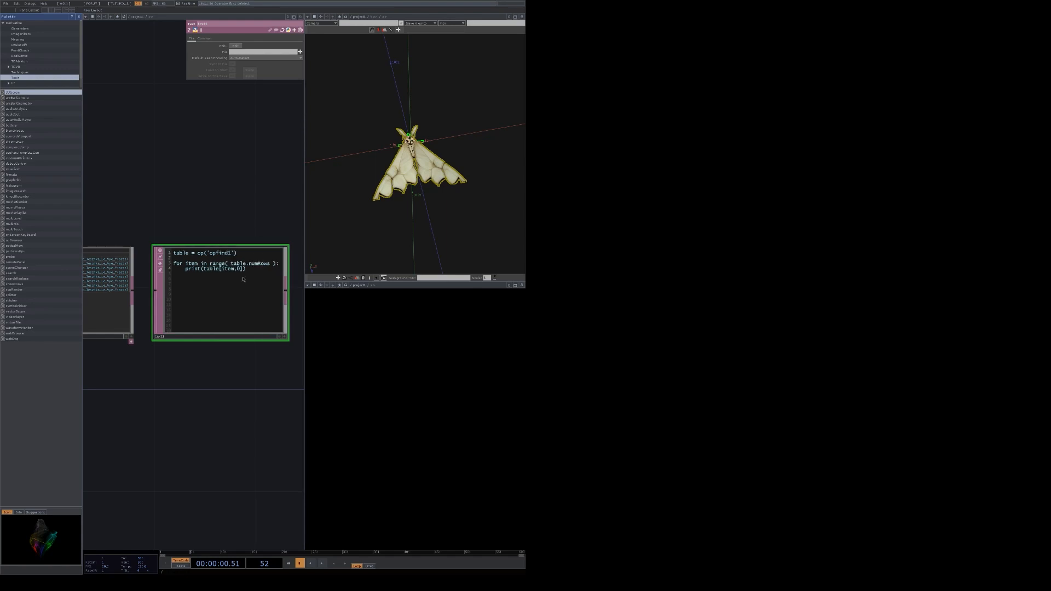
Change the loop body to operator = op(table[item,0]) followed by print(operator), and run the script
key(a)
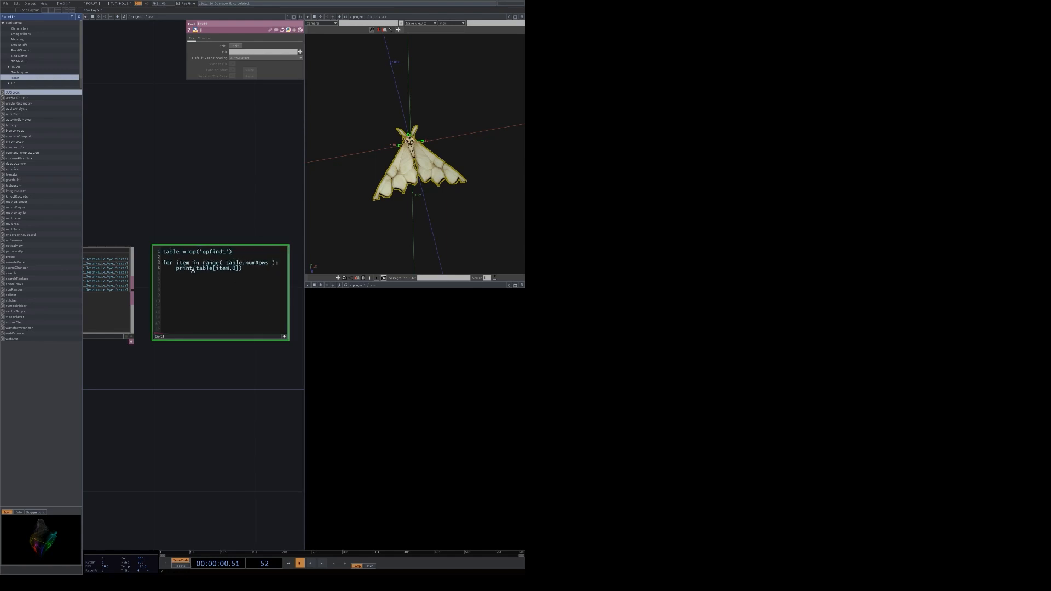
double_click(185, 268)
text(op op)
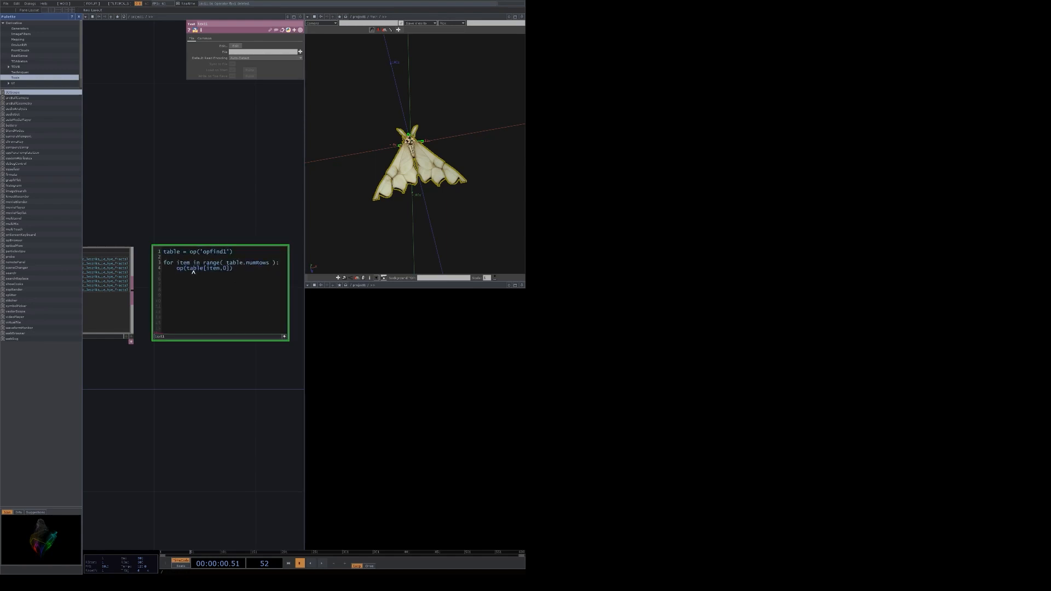
text(erator =)
scroll(262, 266, up, 1)
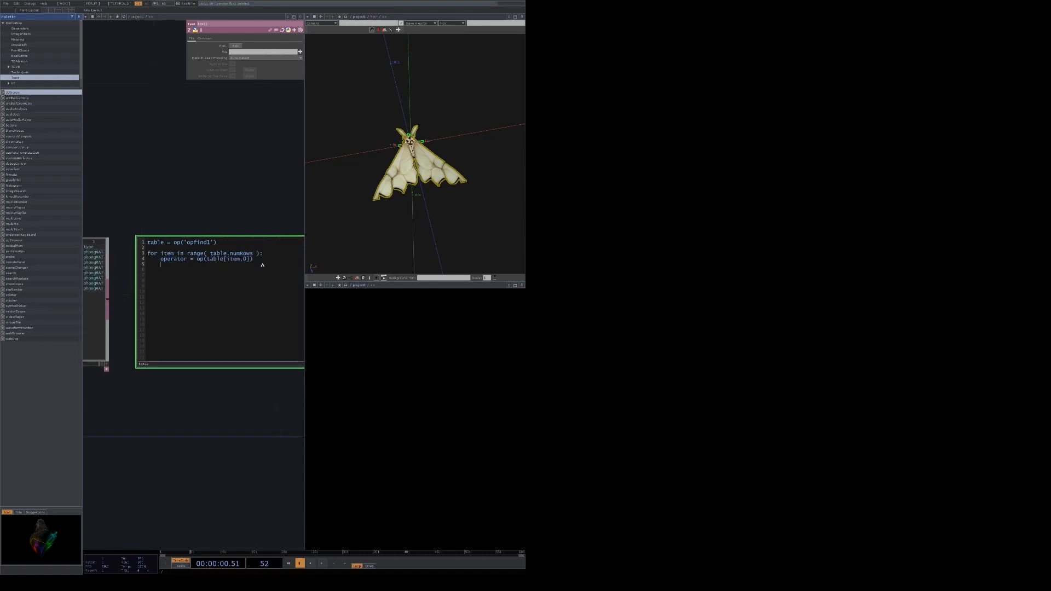
text(print()operator)
drag(196, 285, 164, 284)
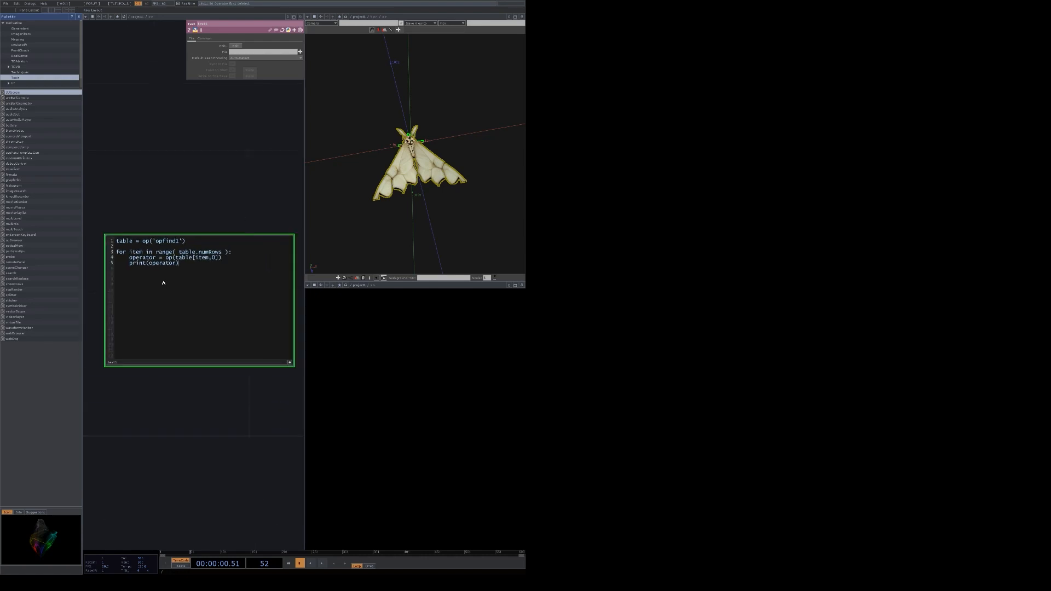
key(Escape)
right_click(228, 268)
click(239, 339)
Assign table[item,0] directly to operator and replace the print call with a separate assignment to op
click(290, 363)
click(193, 258)
drag(175, 259, 165, 259)
key(BackSpace)
click(212, 259)
key(BackSpace)
click(291, 363)
click(290, 362)
double_click(140, 265)
text(op = op)
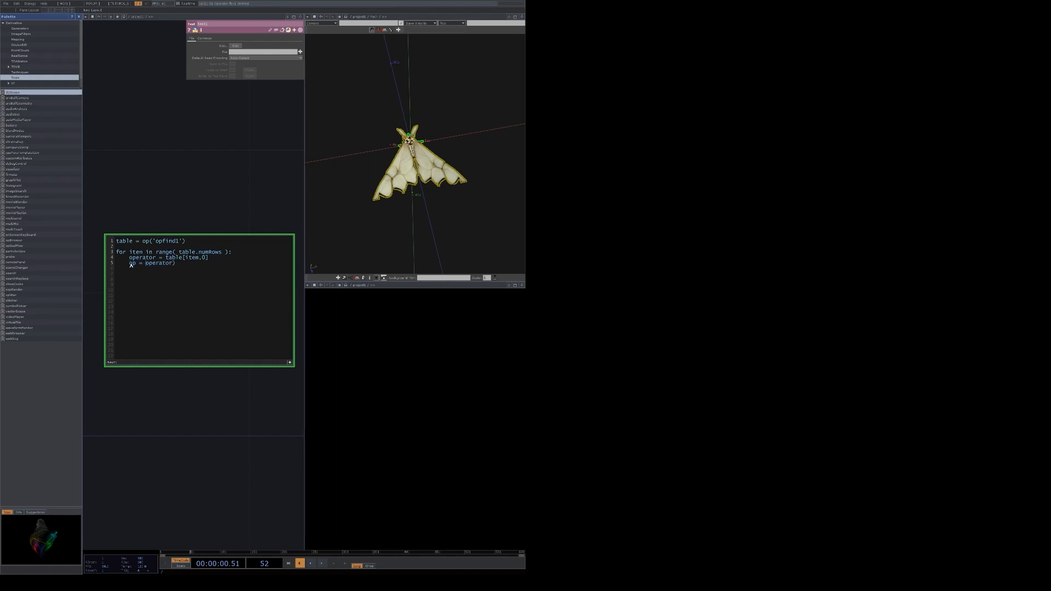
click(290, 363)
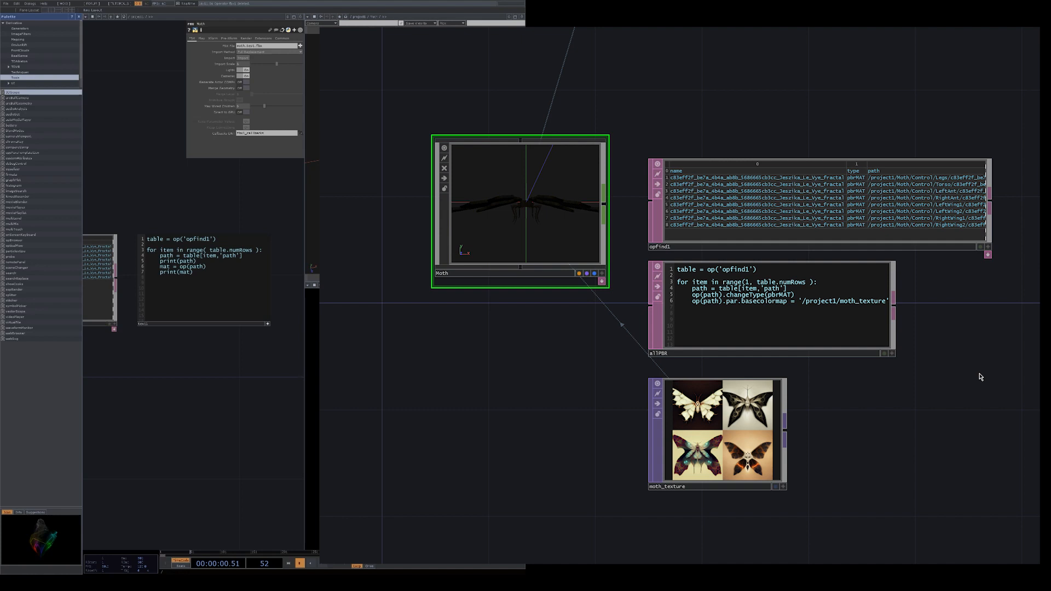
Insert the line mat.changeType(boxSOP) below mat = op(path) in the loop
click(207, 267)
key(Return)
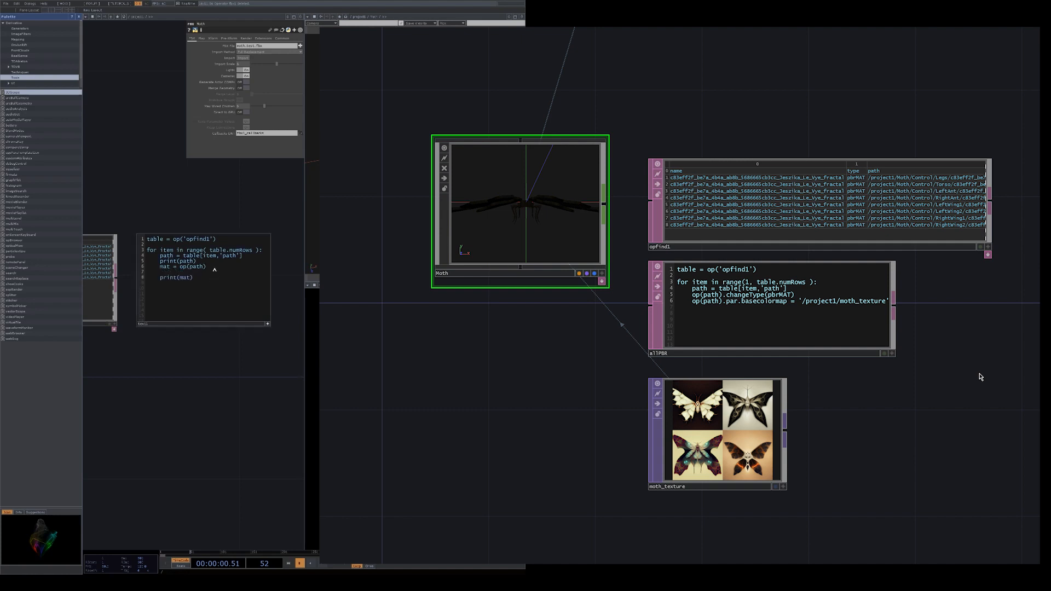
text(mat.changeType(boxSOP))
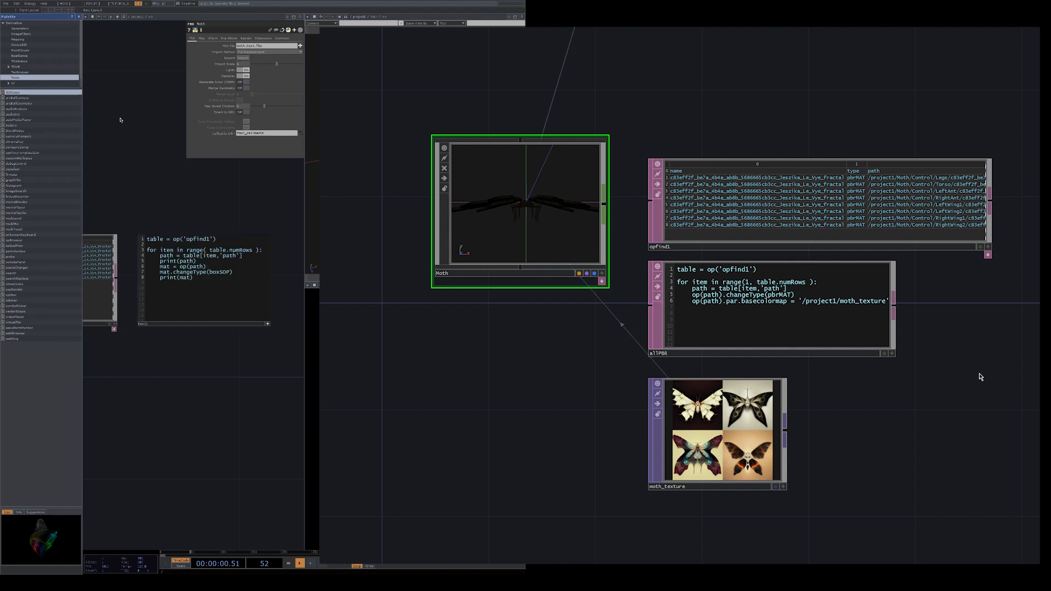
Place a PBR MAT above the Text DAT for reference and change the changeType argument to pbrMAT
click(151, 152)
middle_click(150, 151)
drag(229, 272, 209, 272)
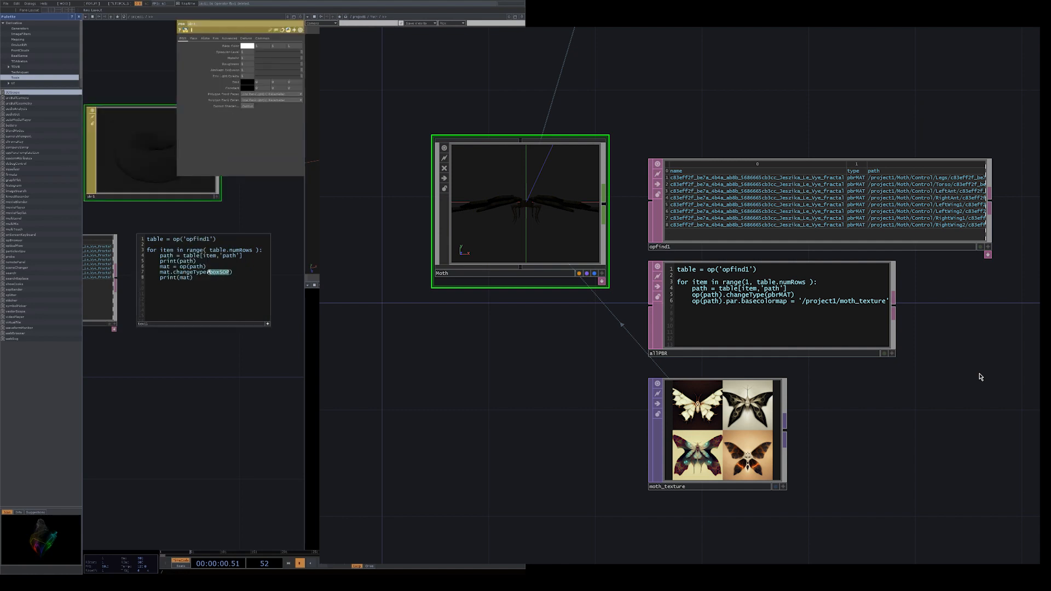
text(pbrMAT)
click(246, 306)
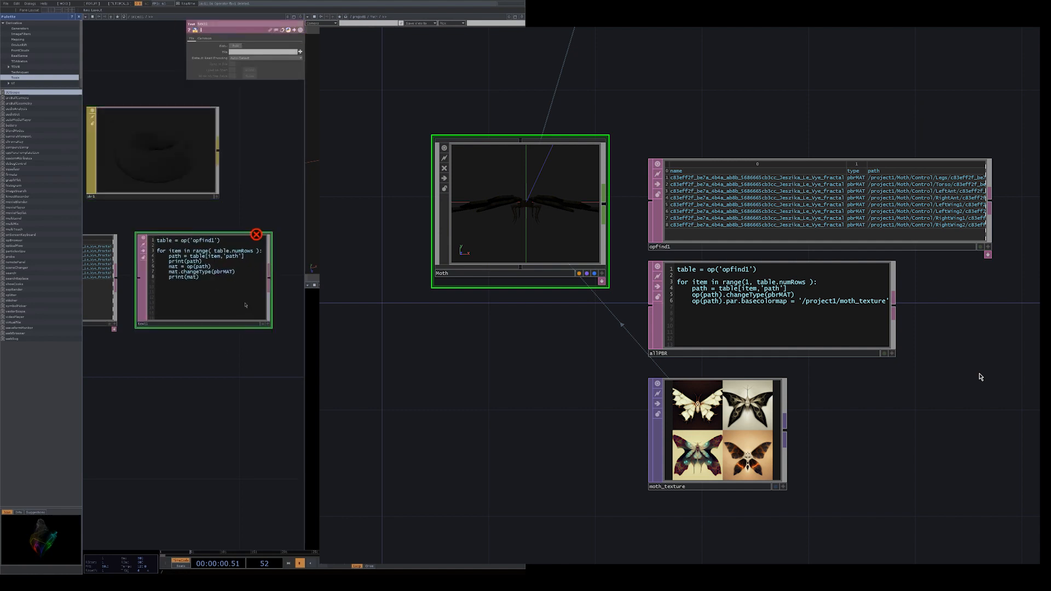
Try pbr as the changeType argument and run the script
click(268, 324)
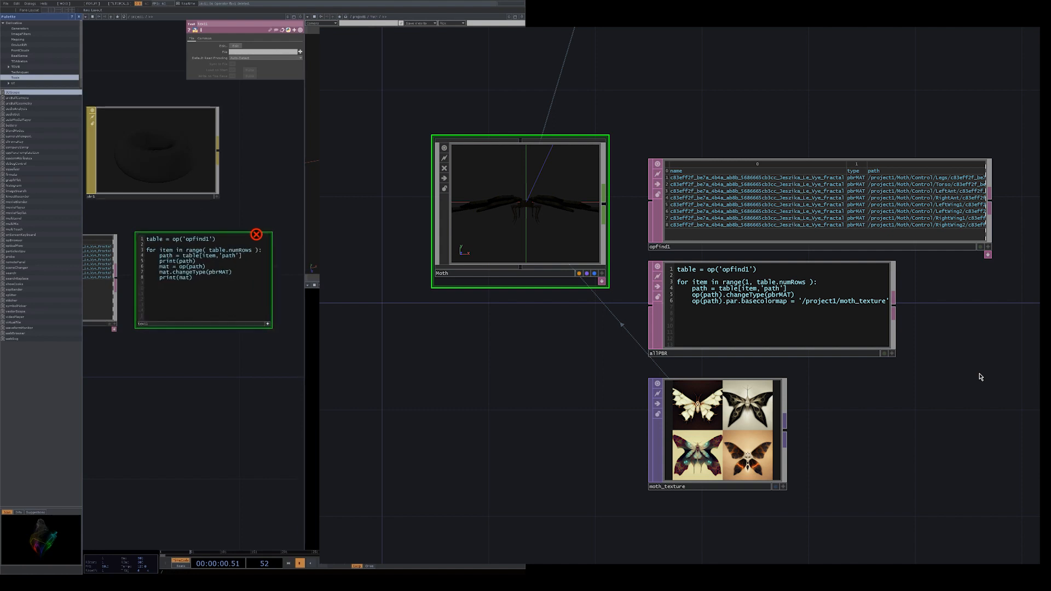
key(BackSpace)
key(BackSpace)
key(BackSpace)
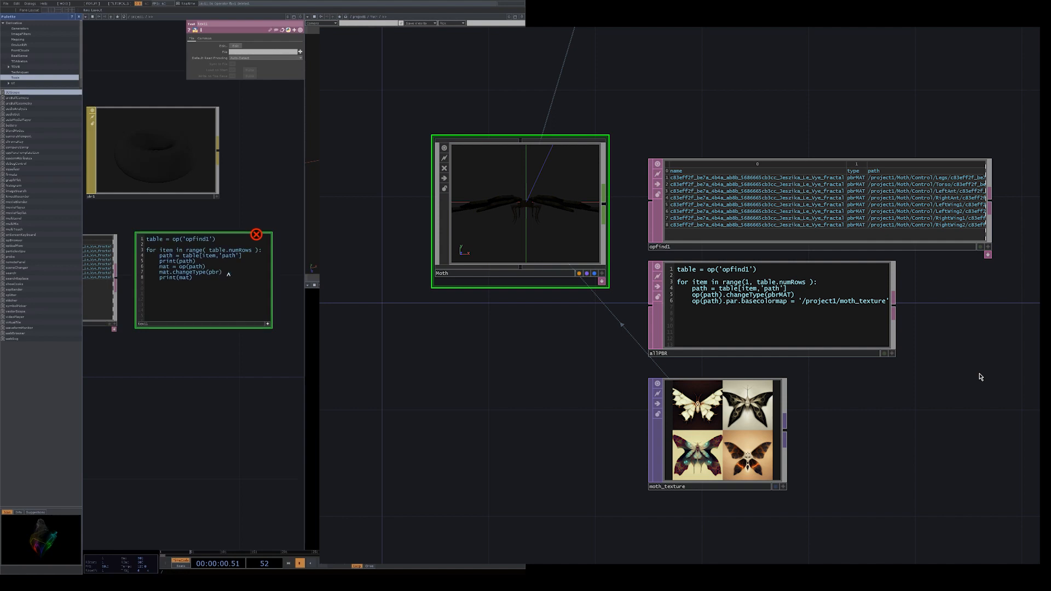
key(Escape)
key(ctrl+r)
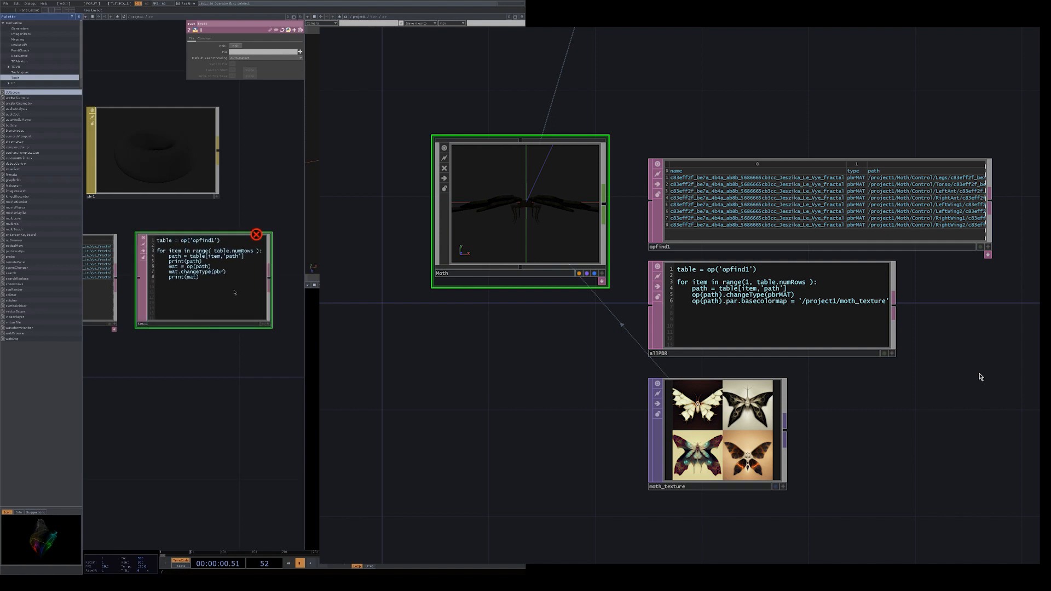
Wrap mat in an op() call on the changeType line of the script
click(268, 323)
click(160, 272)
text(op()
key(Right)
key(Right)
key(Right)
text())
key(Escape)
Examine the material types and paths listed in the OP Find DAT
scroll(235, 277, down, 5)
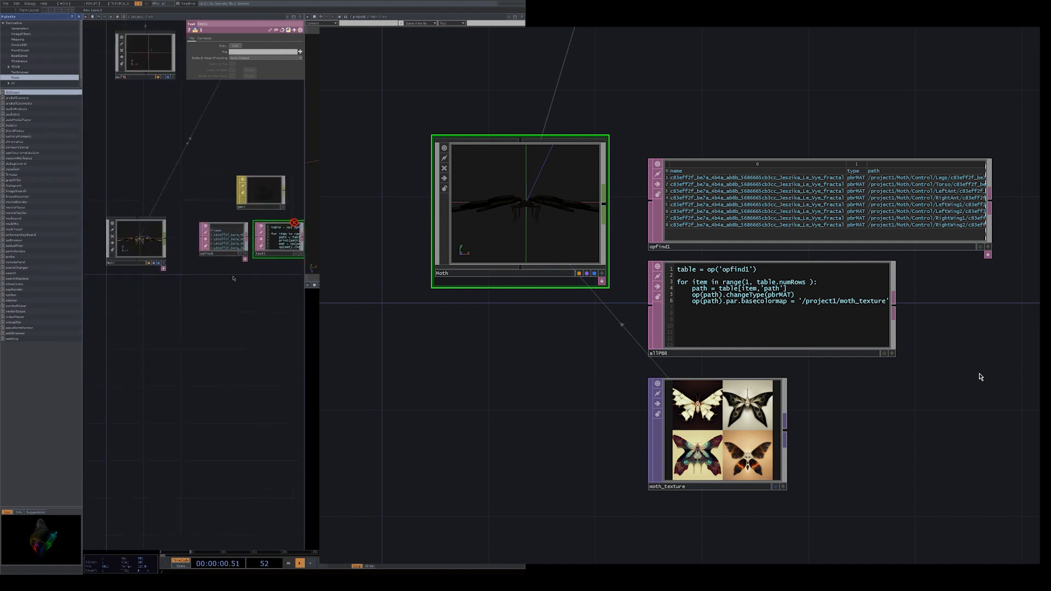
click(221, 243)
scroll(222, 244, up, 5)
drag(284, 296, 164, 295)
scroll(205, 237, up, 5)
drag(208, 104, 282, 314)
scroll(183, 258, down, 5)
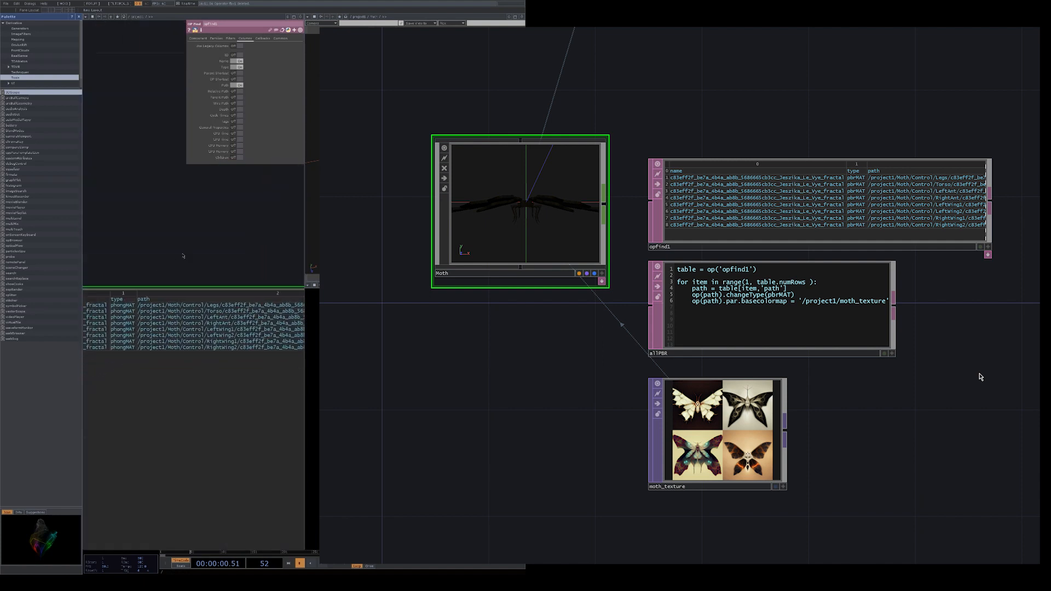
Set the changeType argument to pbrMAT and run the script
click(228, 267)
text(MAT)
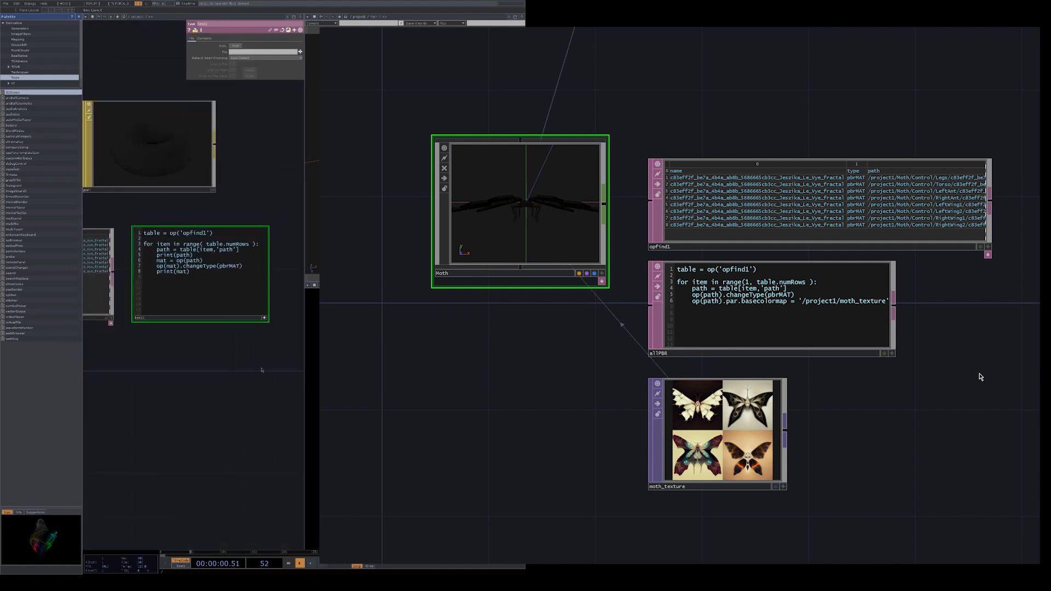
key(Escape)
click(264, 318)
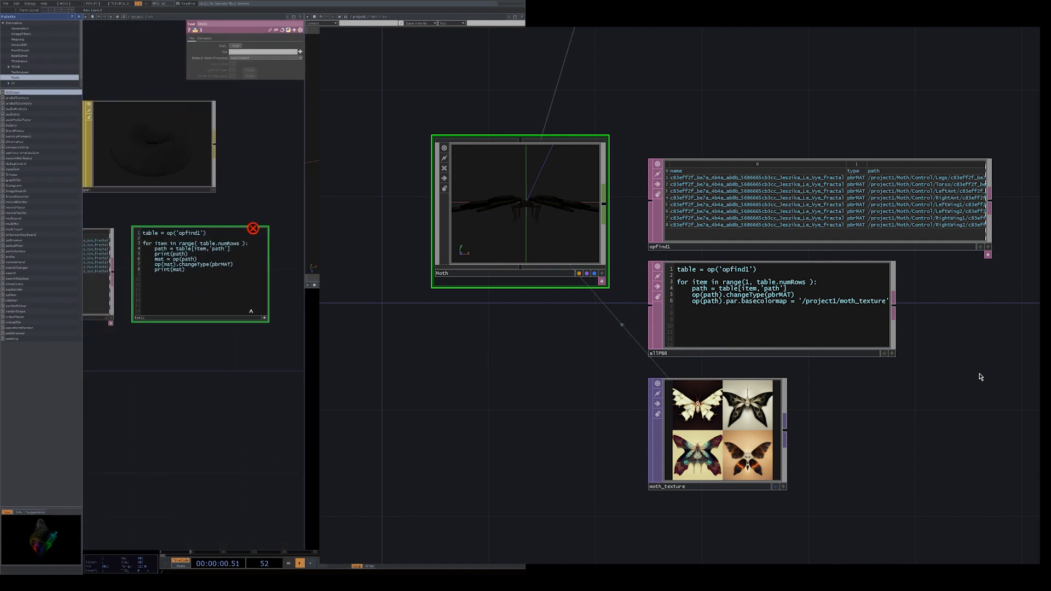
Comment out the op(mat).changeType(pbrMAT) line in the script
click(166, 266)
text(#)
key(Escape)
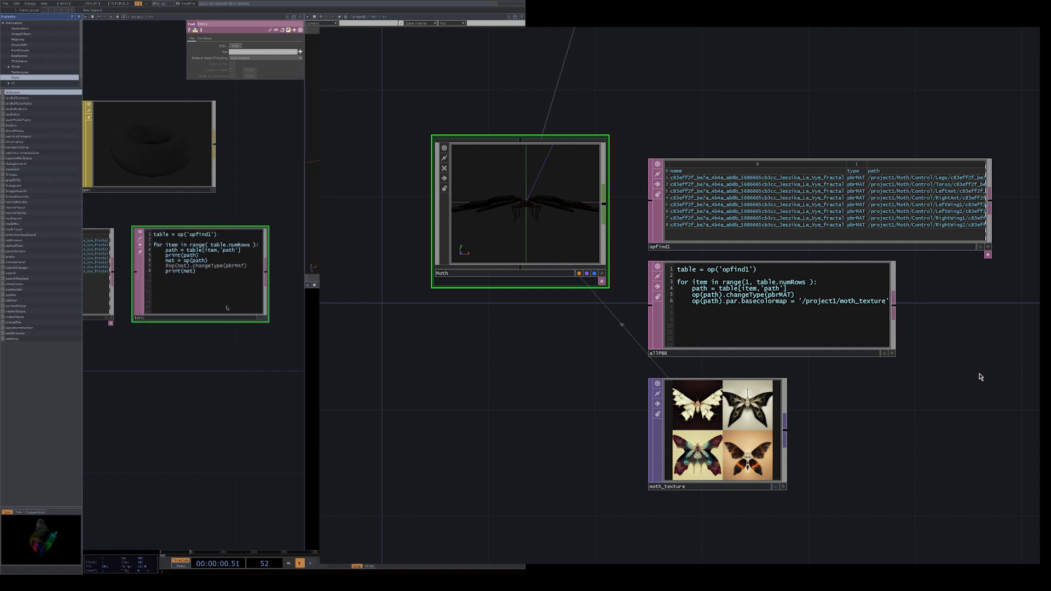
Go inside one of Moth's geometry components and change its Phong MAT to a PBR MAT
scroll(196, 219, down, 5)
scroll(197, 155, down, 2)
drag(178, 131, 230, 211)
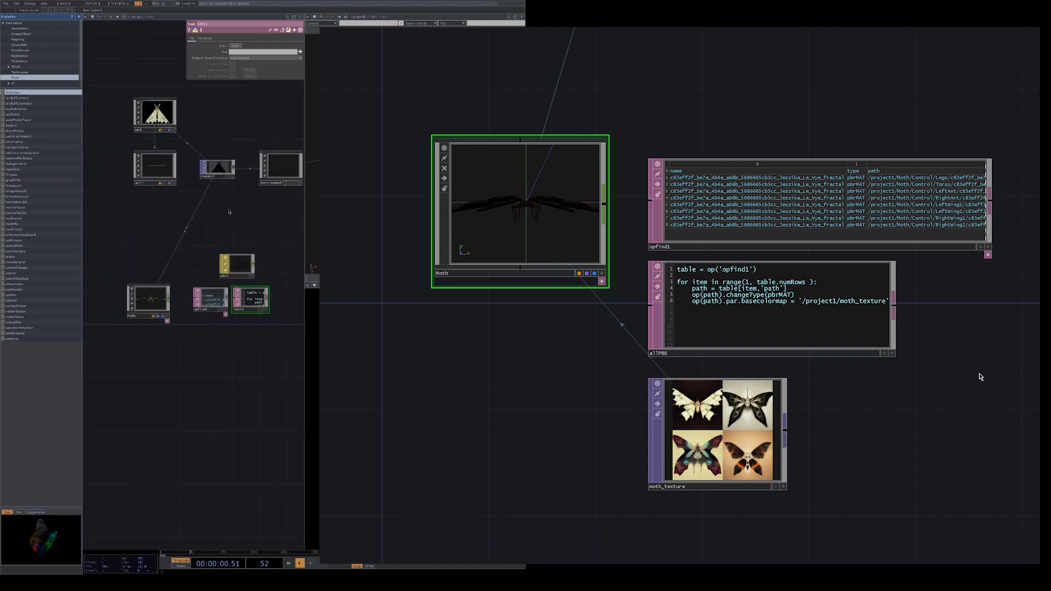
scroll(150, 297, up, 10)
scroll(205, 298, up, 5)
drag(200, 335, 161, 337)
scroll(208, 279, up, 3)
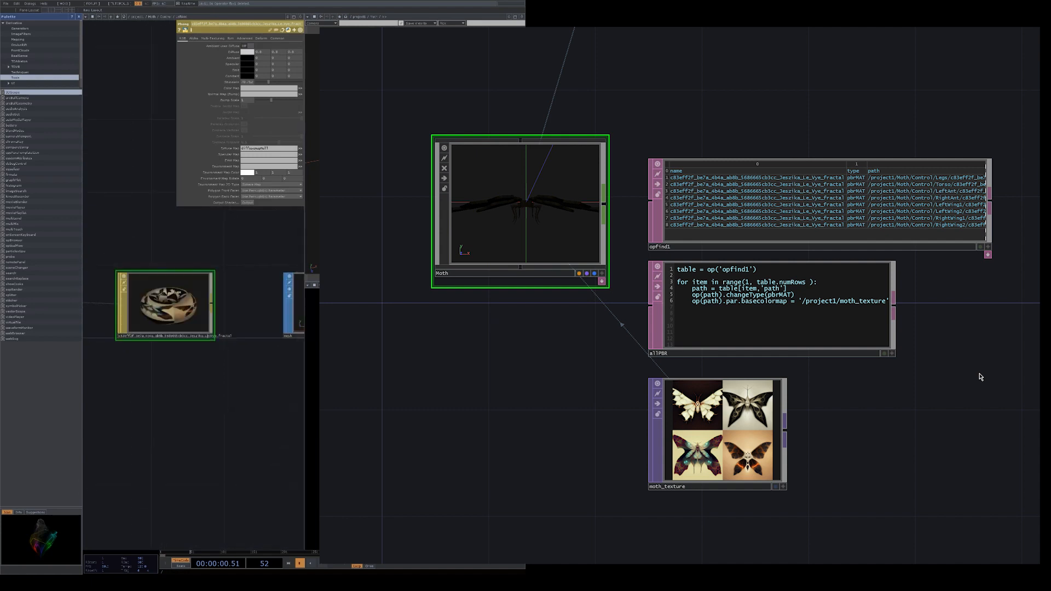
scroll(238, 281, down, 5)
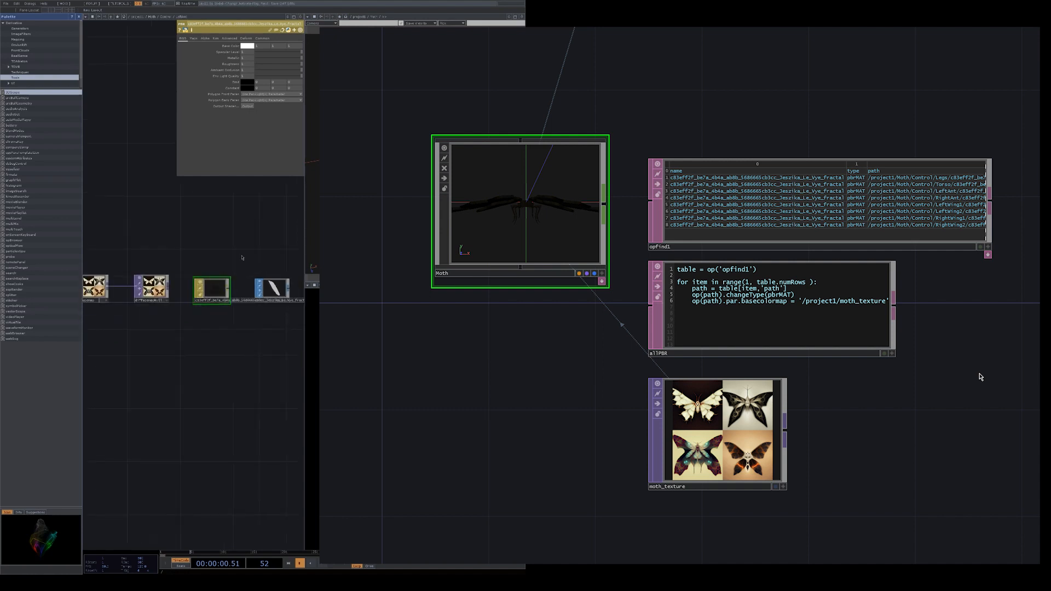
Return to the project network and uncomment the op(mat).changeType(pbrMAT) line in the Text DAT
key(u)
key(u)
key(u)
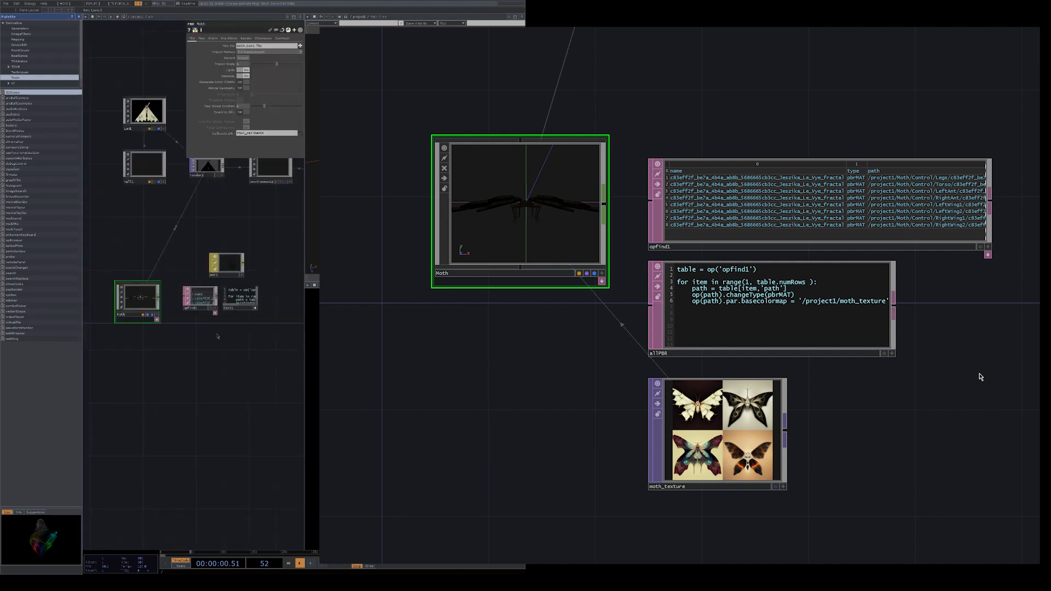
scroll(247, 322, up, 5)
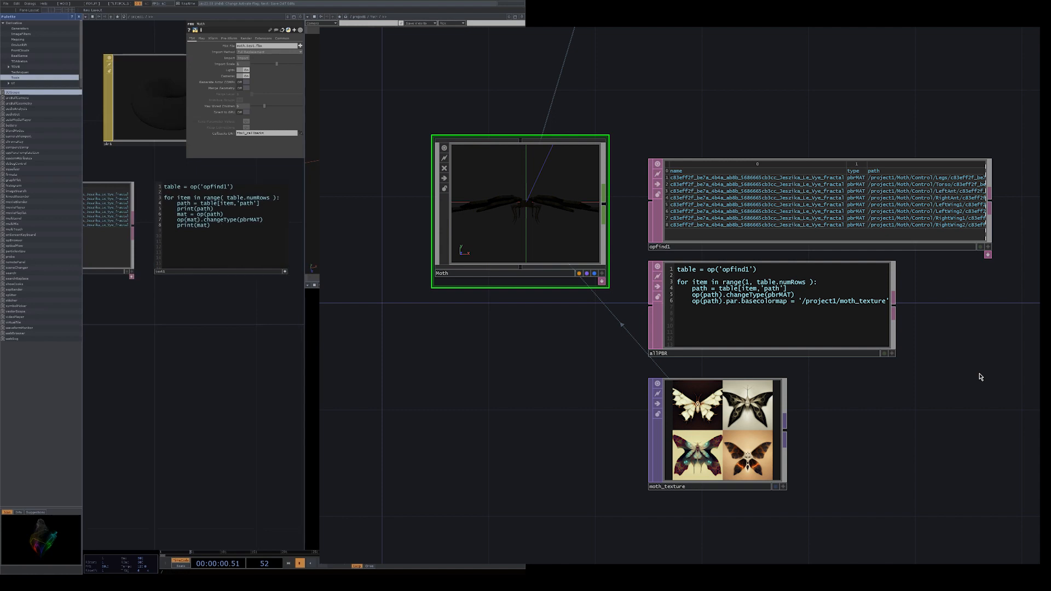
Review the parameter pages of the OP Find DAT to check its filter settings
mouse_move(245, 295)
mouse_down()
mouse_move(337, 295)
mouse_move(235, 298)
mouse_up()
click(180, 249)
drag(174, 314, 195, 311)
click(198, 38)
click(231, 38)
click(246, 39)
click(230, 39)
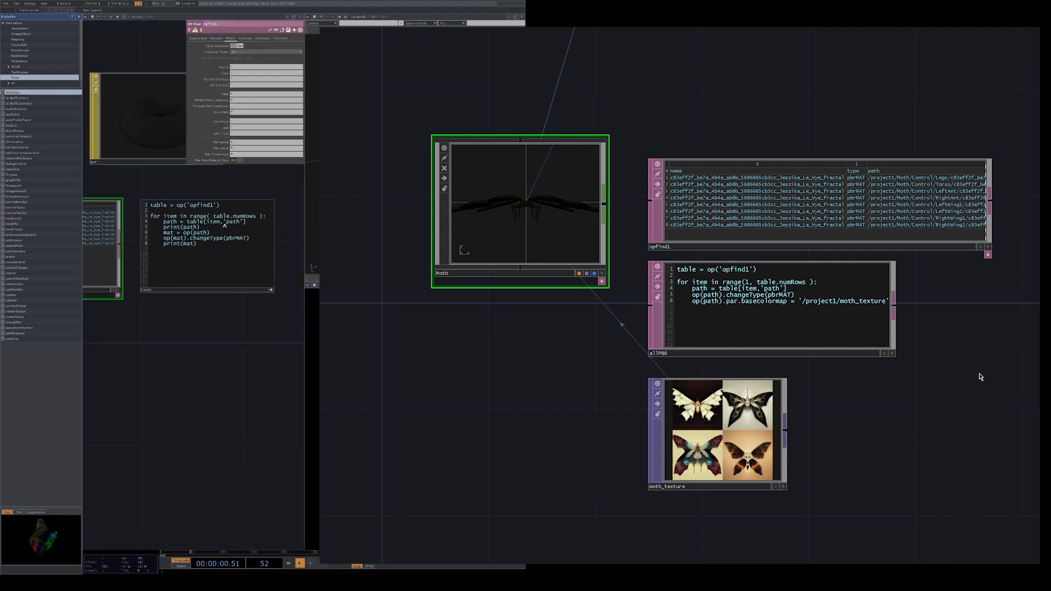
Change the script's loop to range(1,table.numRows) so it skips the table's header row
click(213, 217)
text(1,)
click(271, 291)
click(263, 271)
scroll(251, 326, down, 5)
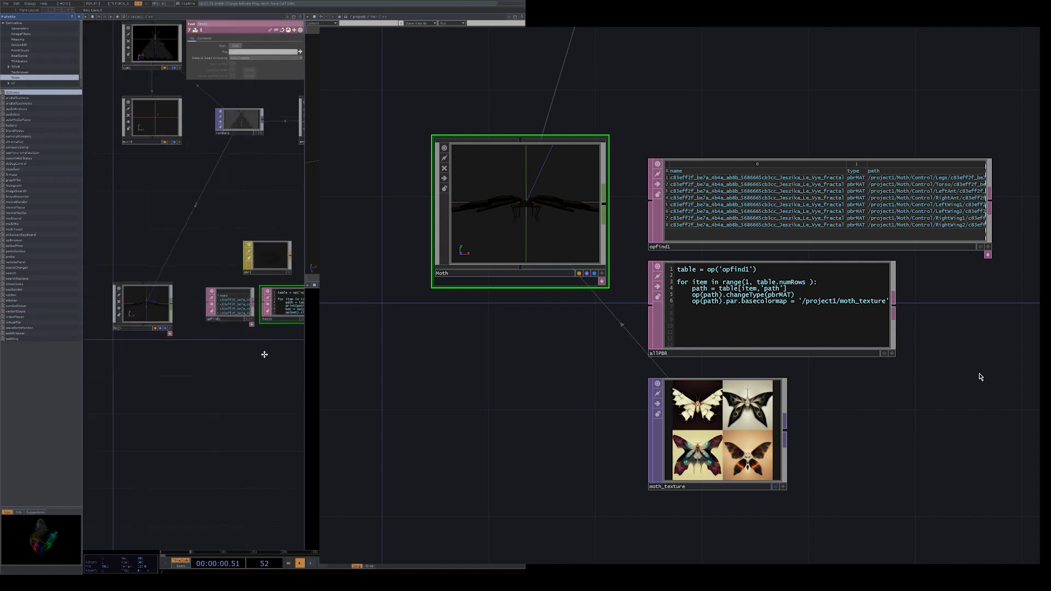
Rename the script's Text DAT as allPBR
double_click(214, 344)
text(allPBR)
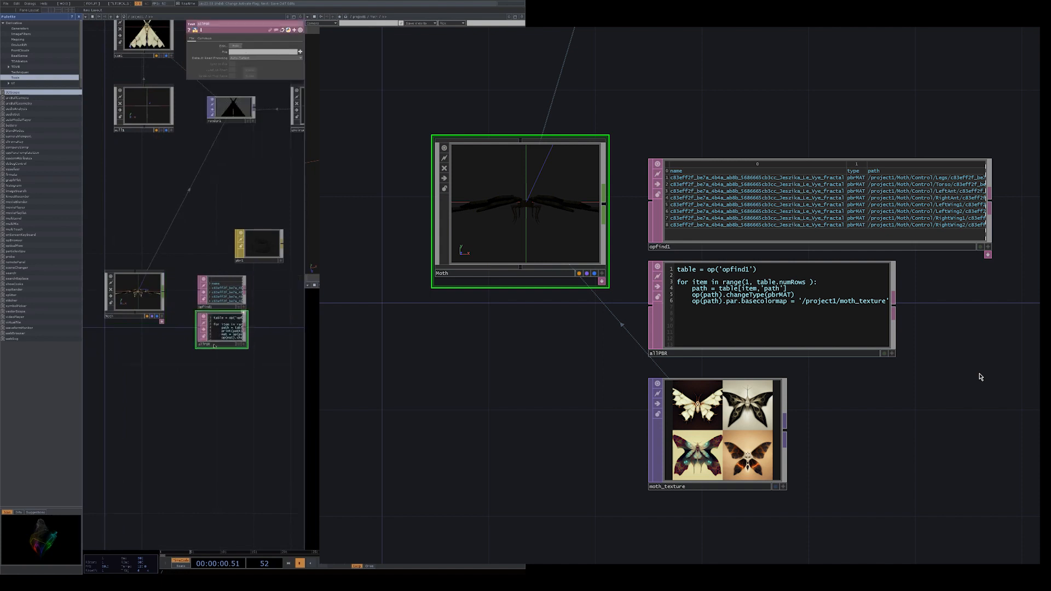
key(Return)
click(507, 0)
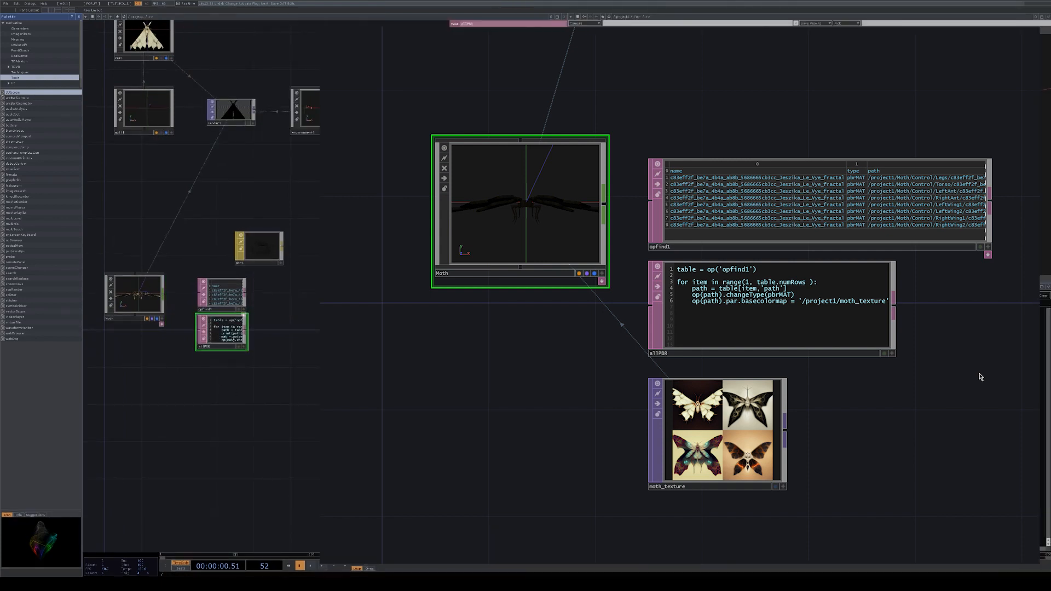
Go down into Moth's geometry network, examine the diffuse texture feeding its material, and return to the project network
drag(183, 341, 257, 330)
click(159, 293)
click(258, 330)
click(164, 296)
key(i)
key(i)
key(u)
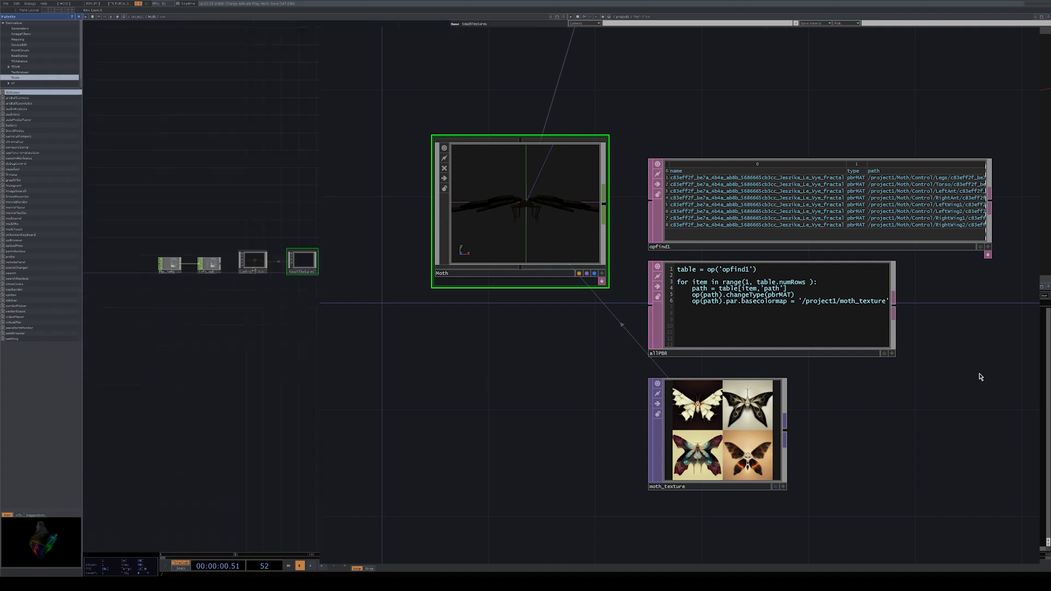
scroll(254, 269, up, 10)
scroll(264, 319, up, 5)
click(150, 303)
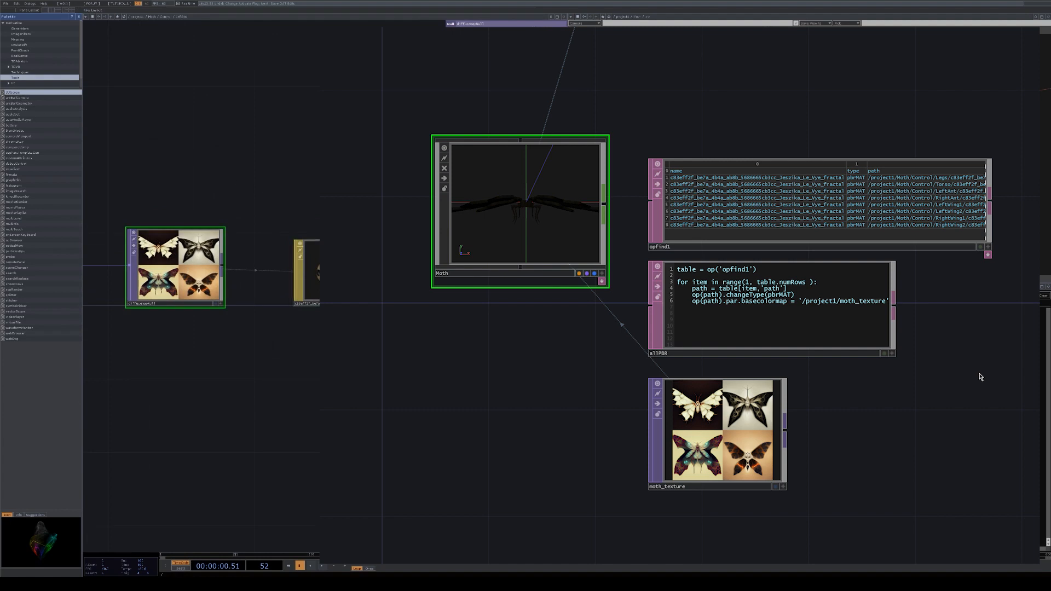
key(u)
key(u)
key(u)
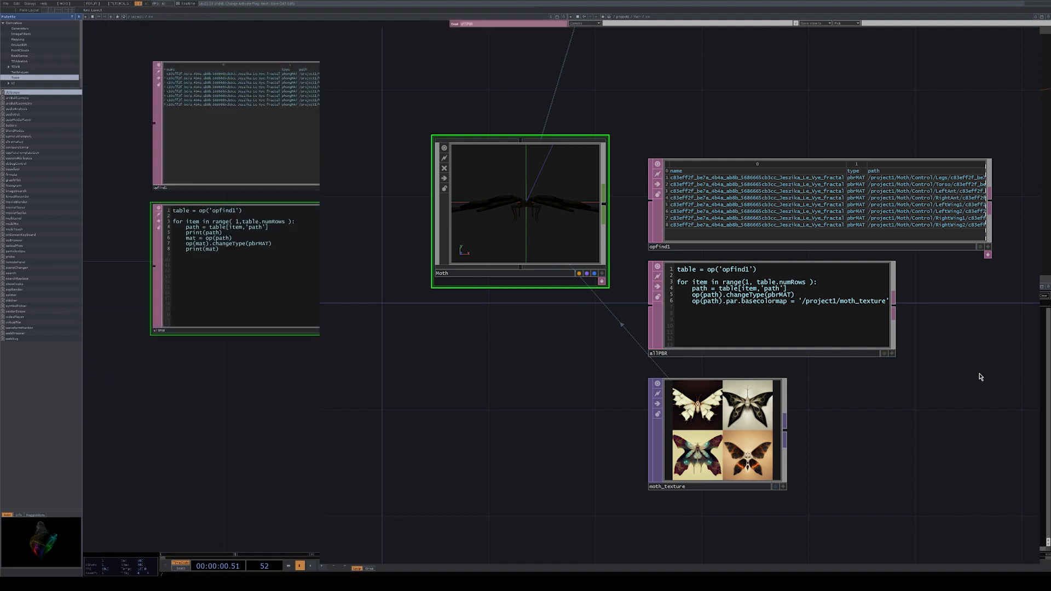
Add a line below changeType in the allPBR script that sets mat.par.basecolormap to the quoted diffuse map name
click(278, 244)
key(Return)
text(mat.)
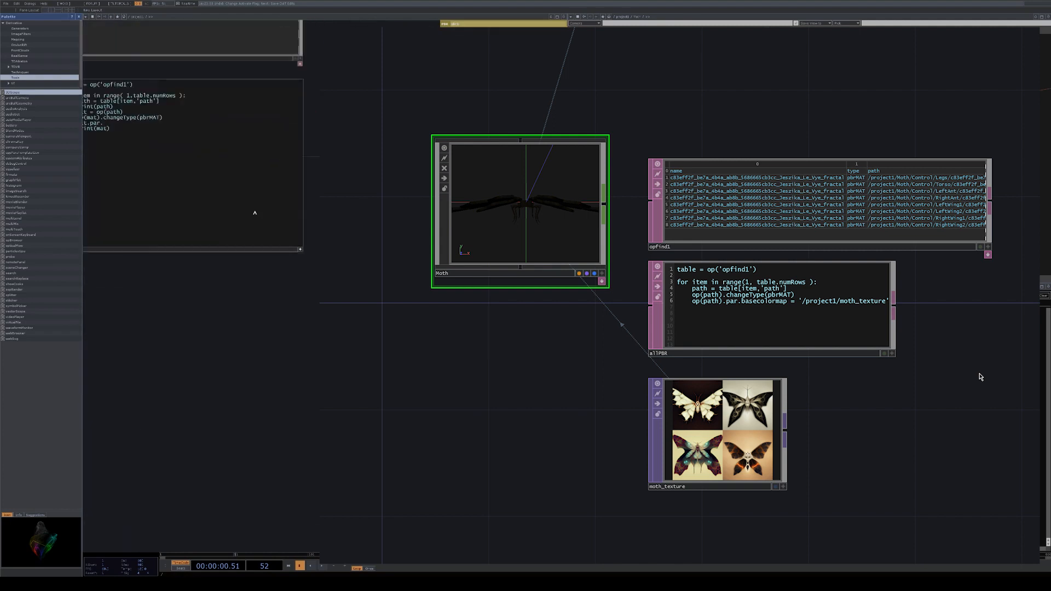
click(240, 153)
text(par.basecolormap)
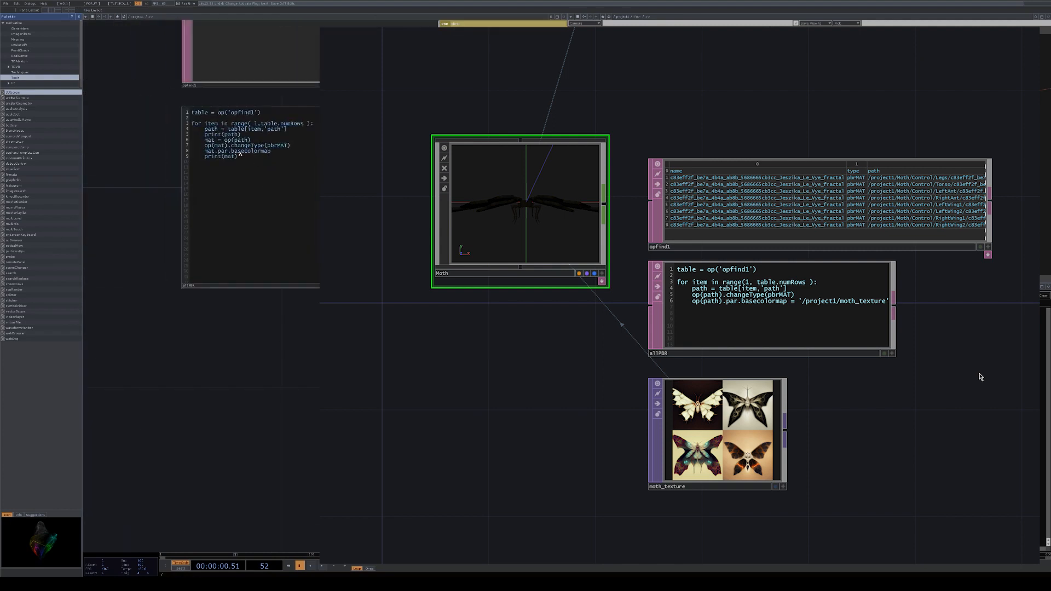
text( = diffusemapNu)
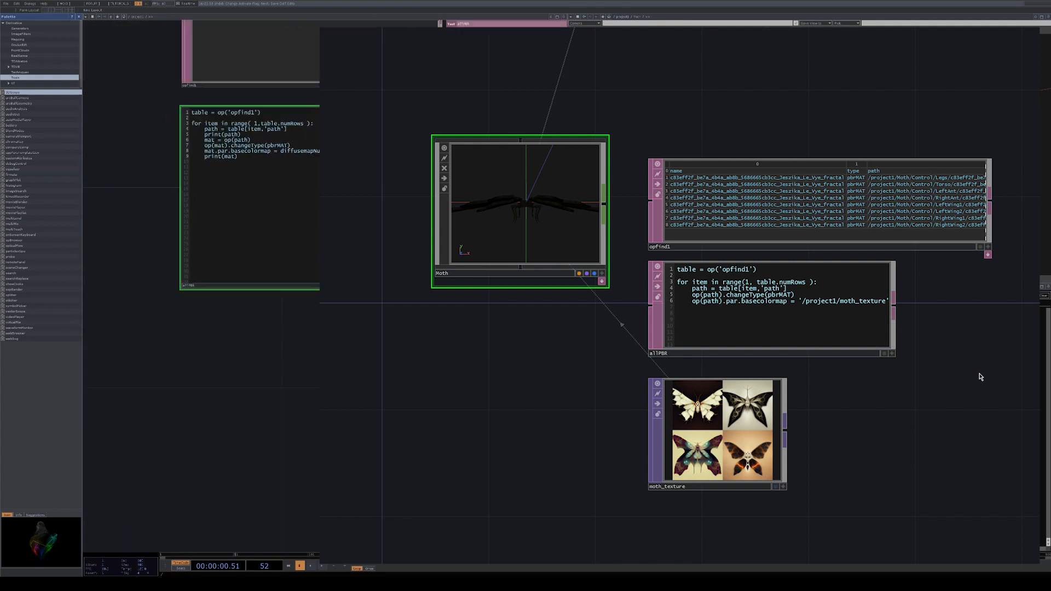
click(281, 151)
text(')
key(Escape)
Switch the geometry viewer pane to a Panel view of project1
scroll(301, 241, down, 5)
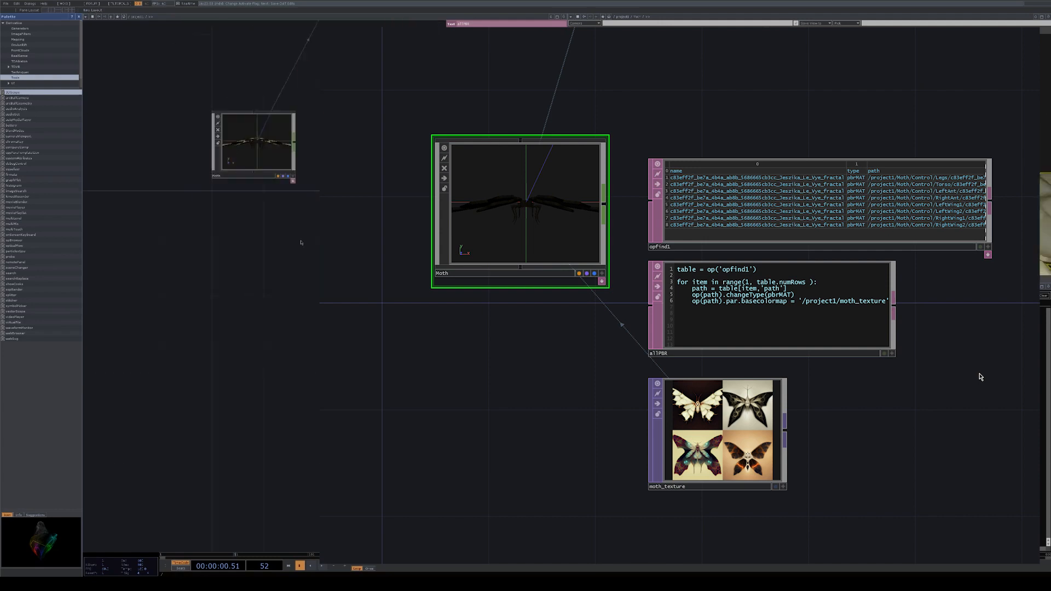
scroll(254, 159, up, 5)
scroll(254, 266, up, 5)
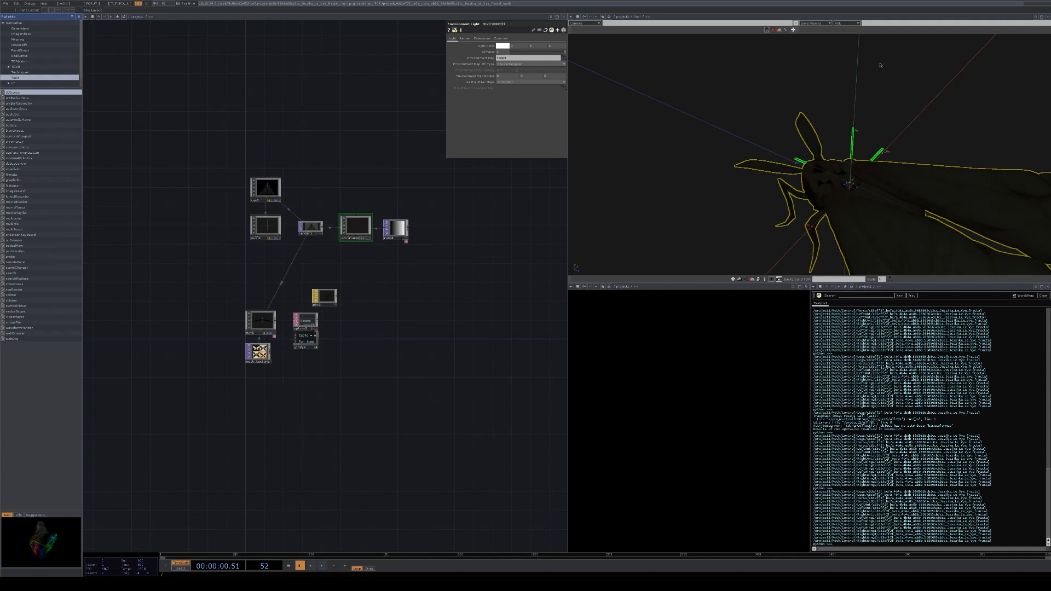
click(572, 17)
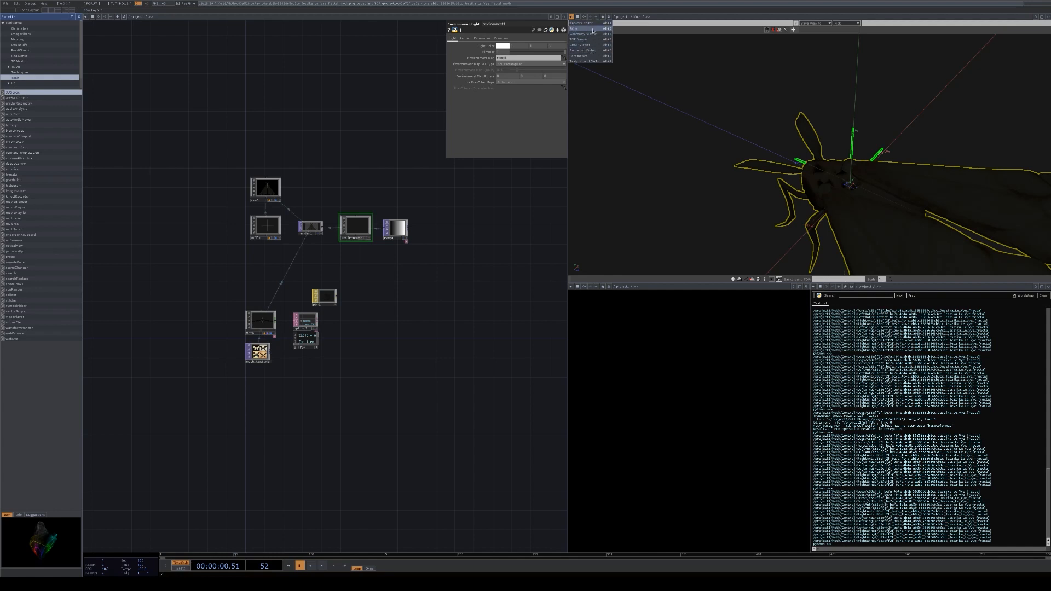
click(592, 28)
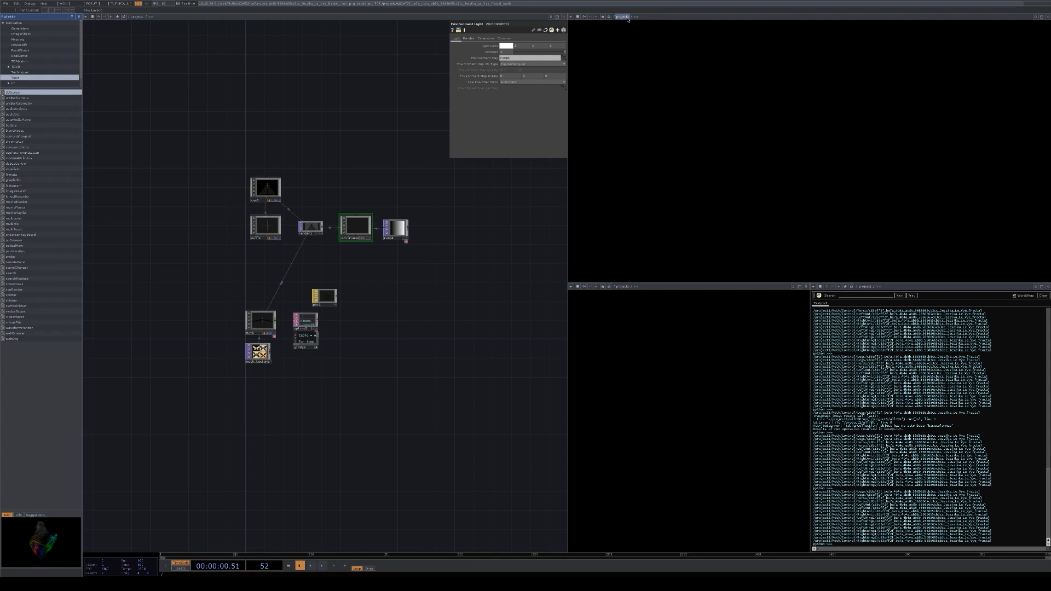
Move the Render TOP up beside the camera and connect an Out TOP to its output
drag(387, 312, 397, 307)
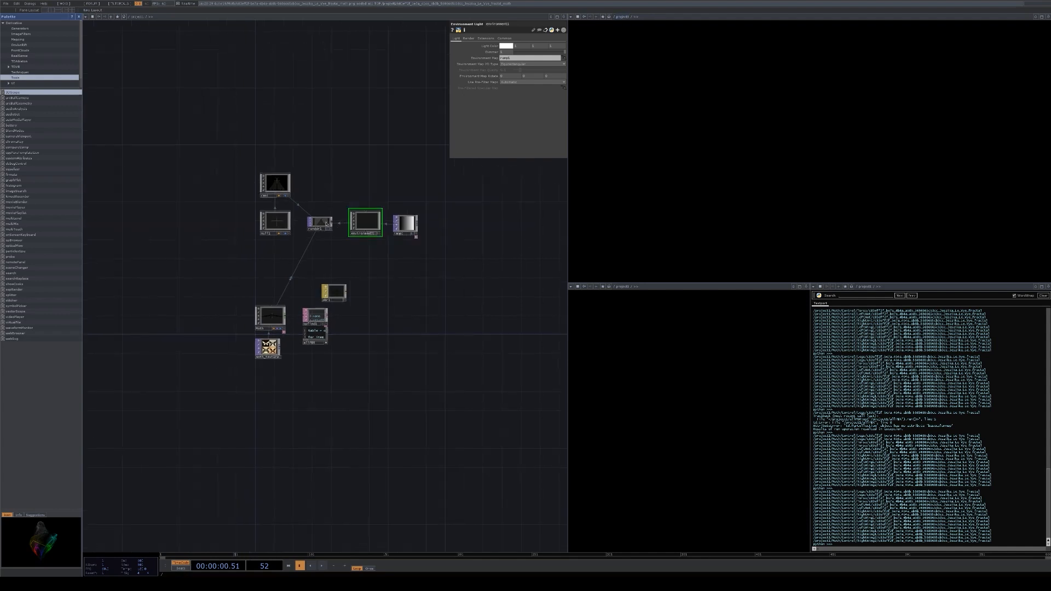
drag(326, 223, 326, 185)
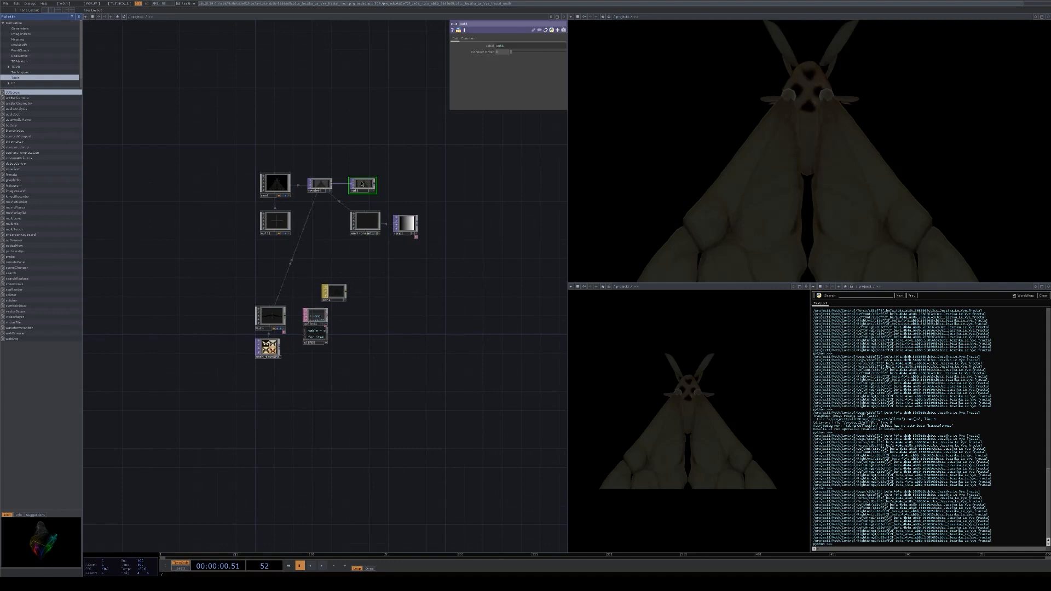
drag(360, 184, 361, 183)
Add the arcBallCamera component from the palette's Tools to the project network
click(21, 28)
scroll(35, 52, down, 1)
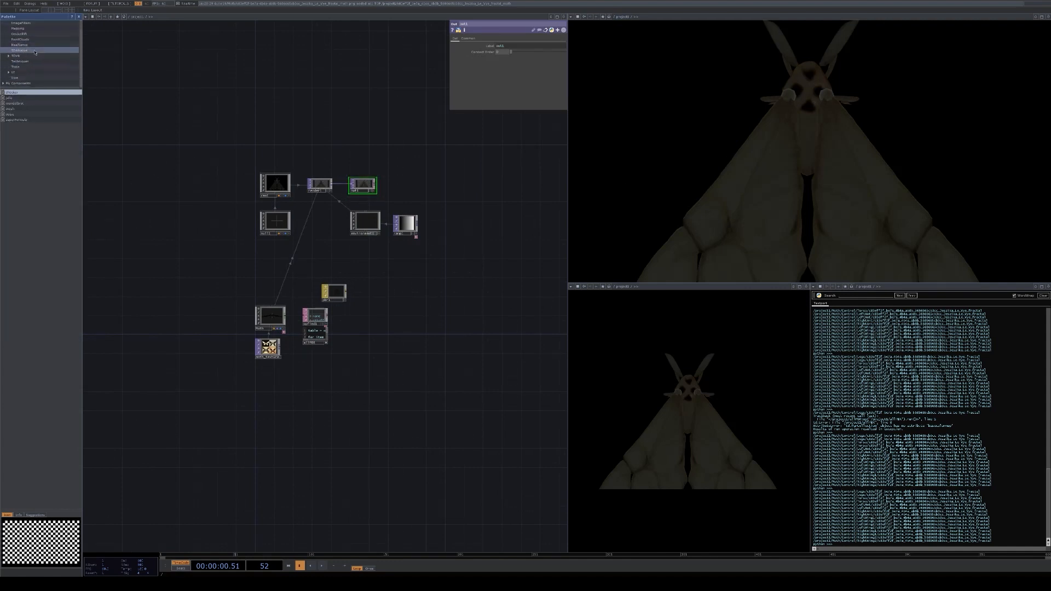
click(33, 62)
click(31, 67)
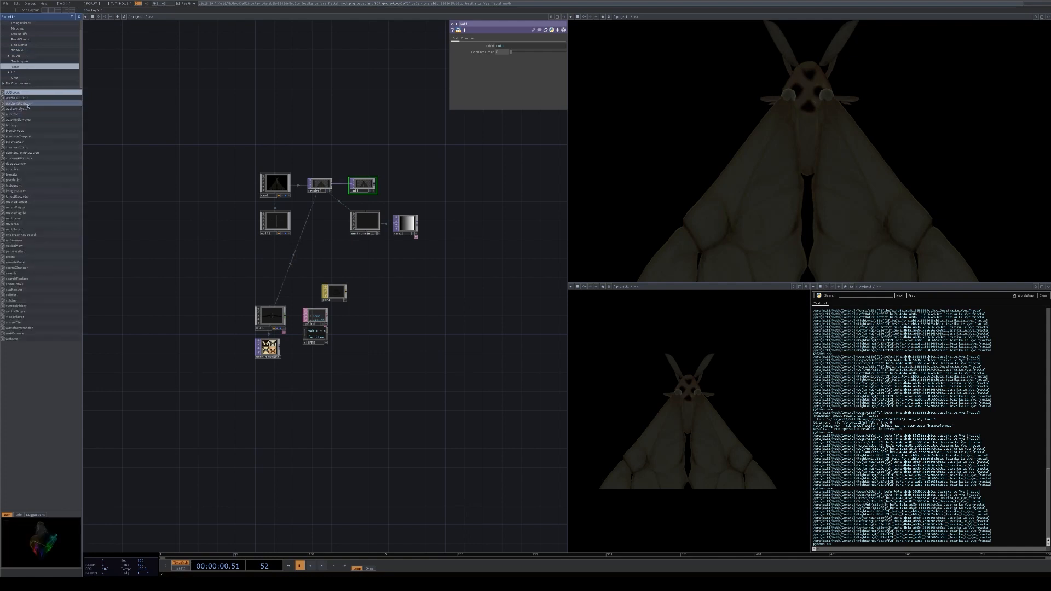
drag(26, 99, 213, 84)
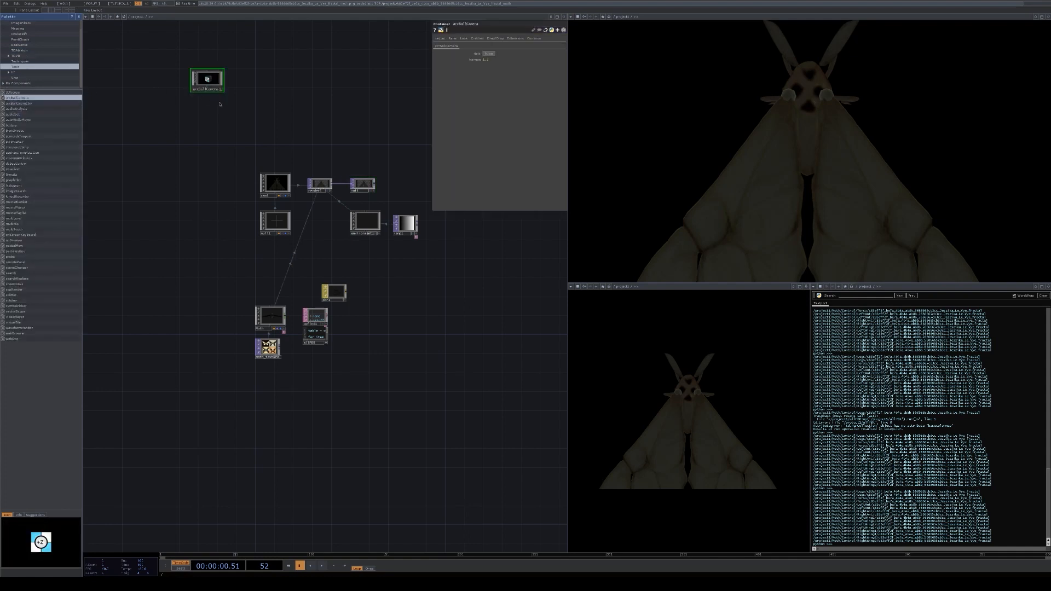
Bring the arcball Camera COMP out of the arcBallCamera component and place it above the existing camera
double_click(212, 84)
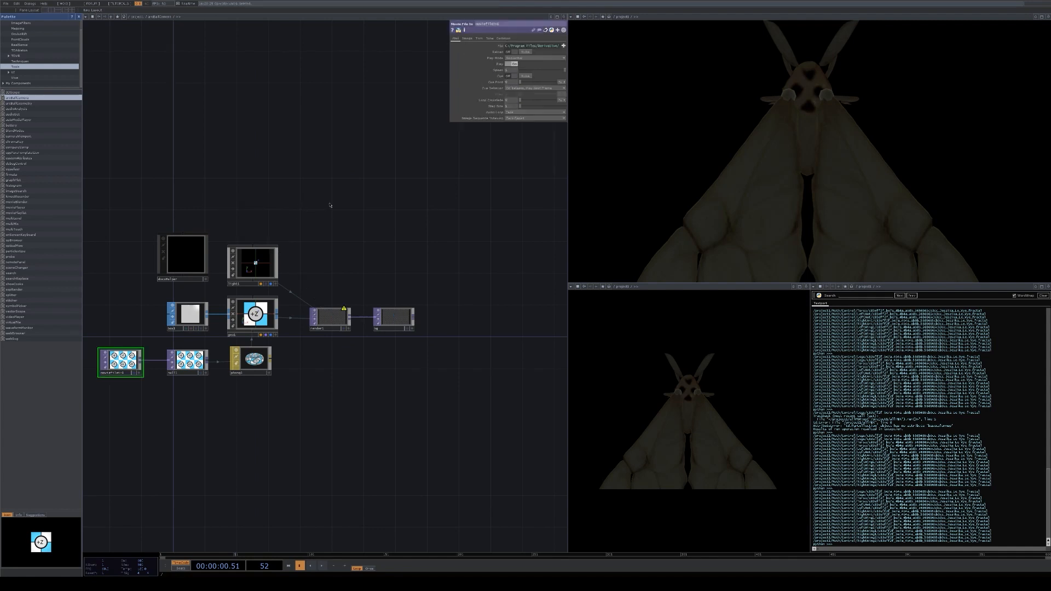
key(u)
click(346, 189)
drag(351, 191, 274, 147)
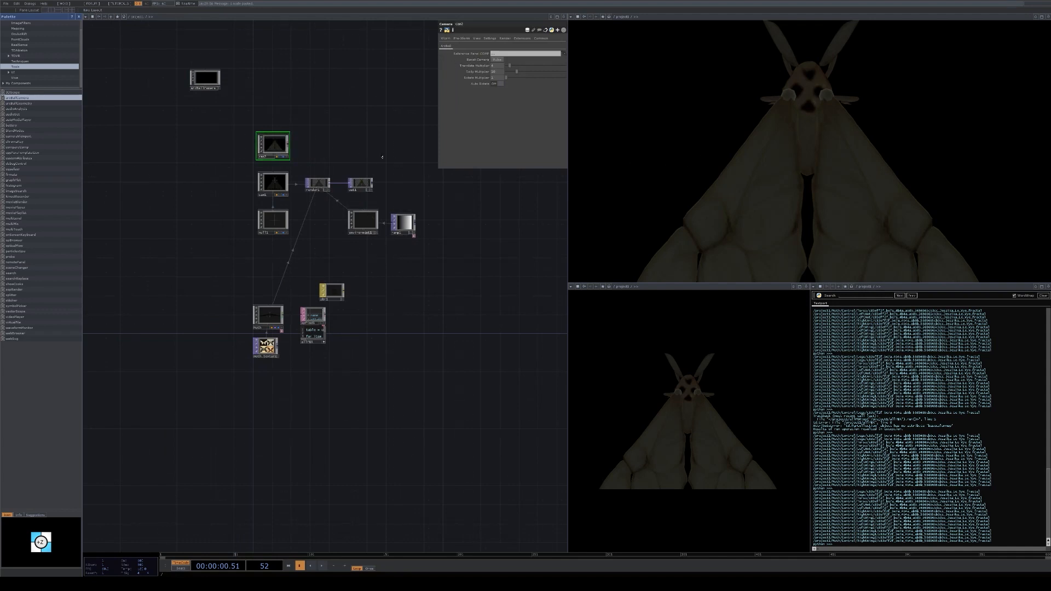
Set the Render TOP's camera to cam2 and try moving the arcball camera in the panel
drag(382, 143, 372, 153)
click(307, 195)
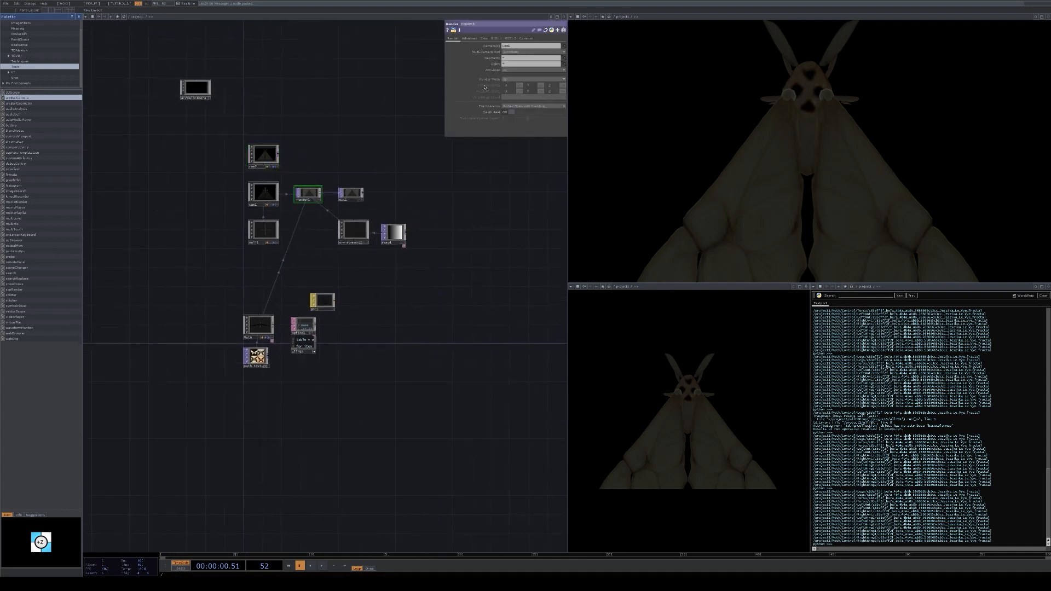
text(2)
key(Return)
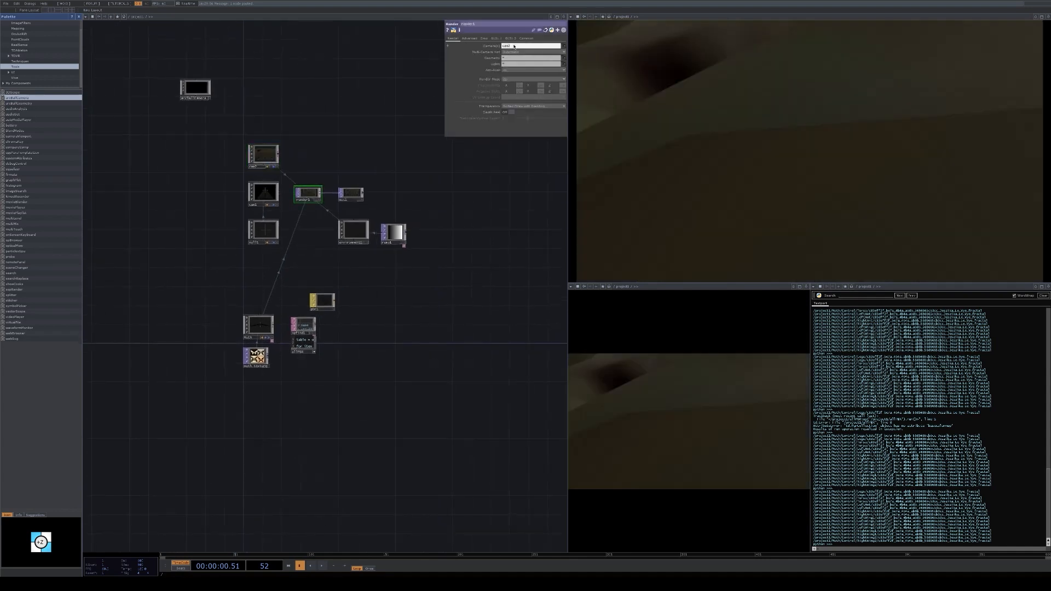
click(791, 166)
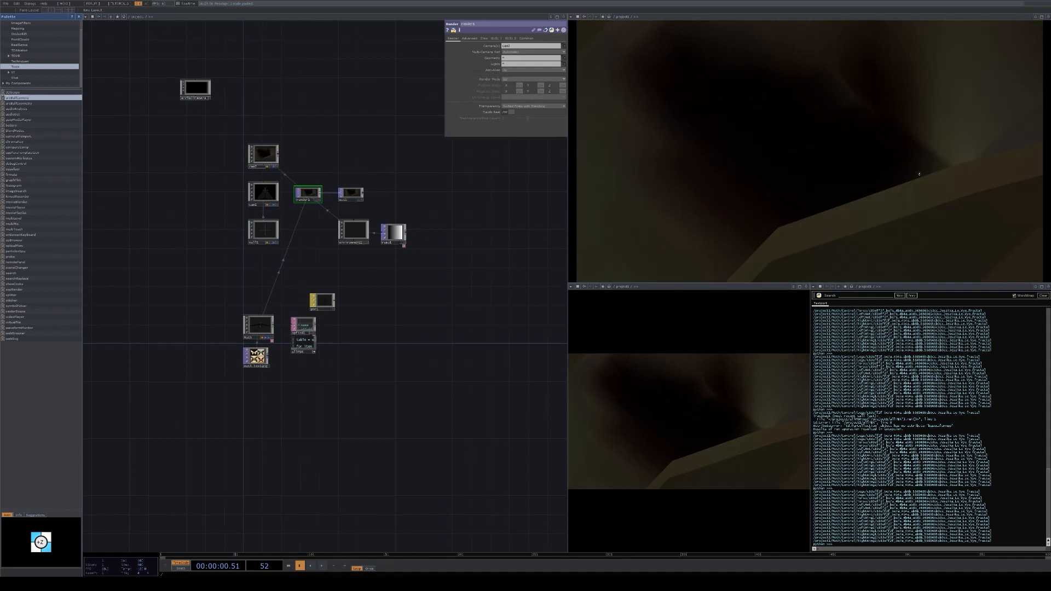
Go up to the root network and enable the Middle and Right mouse UV buttons on the project1 container
click(262, 159)
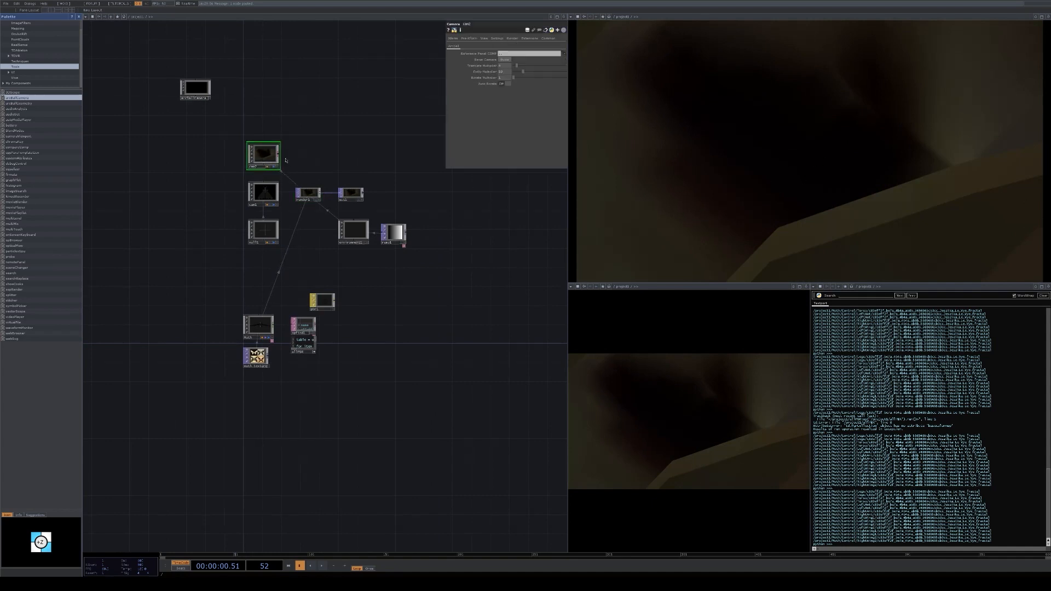
key(u)
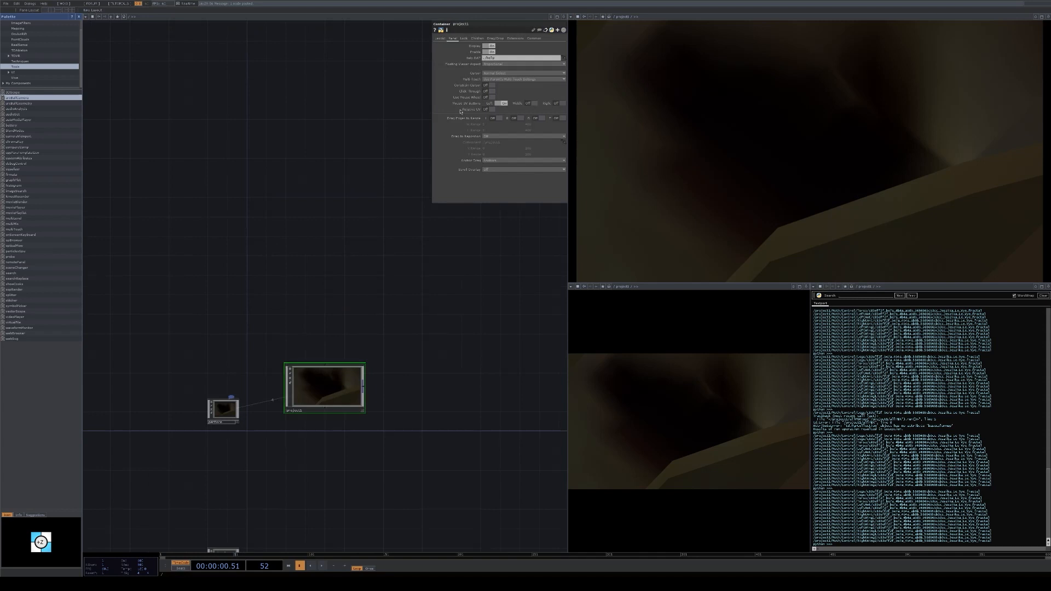
click(438, 39)
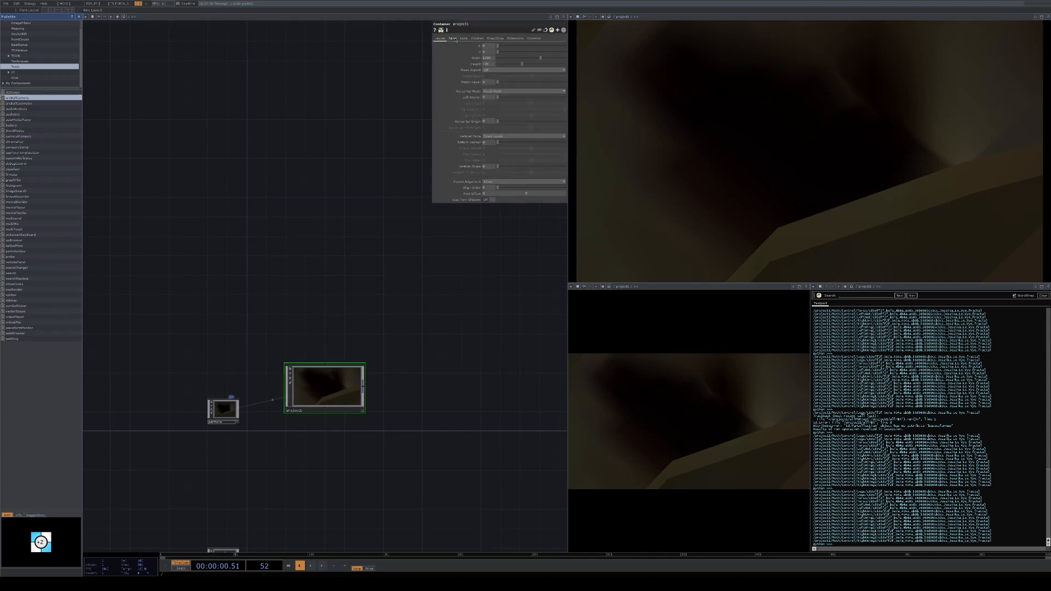
click(453, 39)
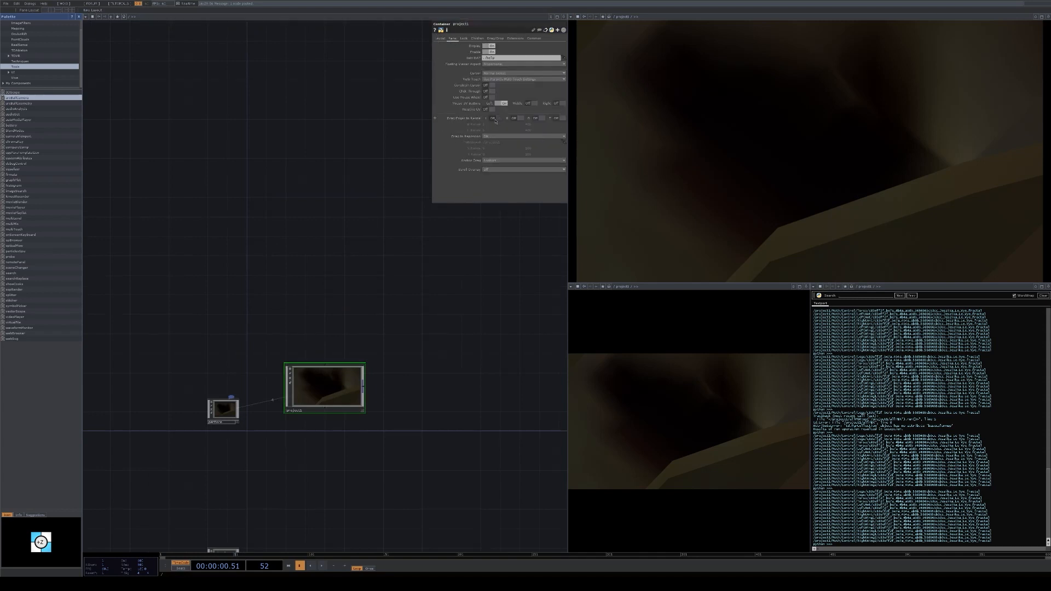
click(528, 104)
click(557, 104)
Zoom, orbit and pan the arcball camera in the panel to frame the moth from head to wings
middle_drag(839, 90, 776, 219)
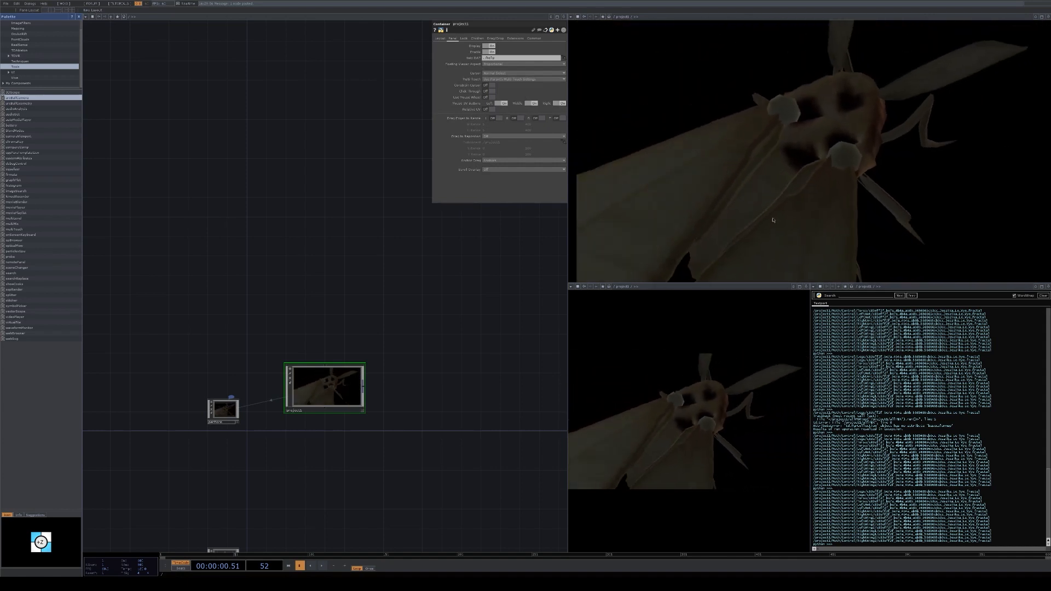
drag(775, 219, 879, 216)
right_drag(878, 215, 788, 129)
drag(788, 129, 746, 173)
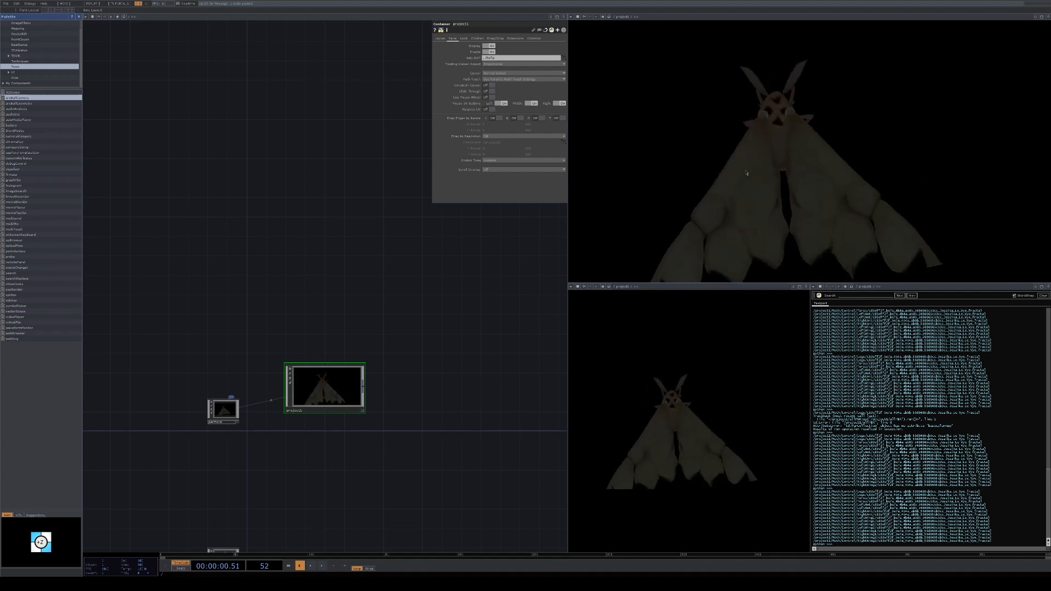
Go back inside project1, add a Panel CHOP above the cameras, and connect a Select CHOP to it
drag(393, 376, 398, 367)
double_click(352, 393)
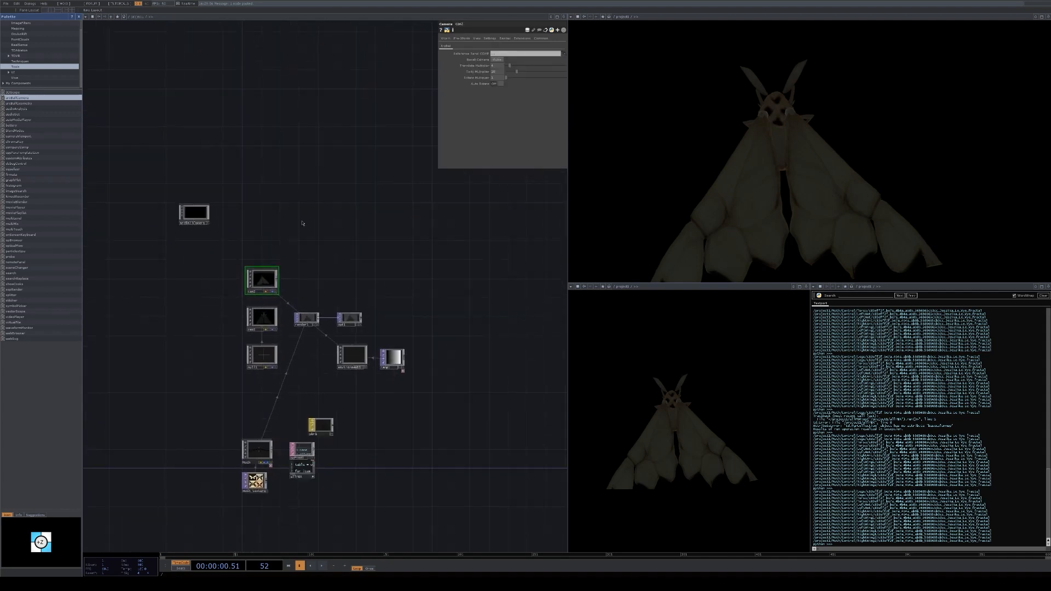
click(302, 223)
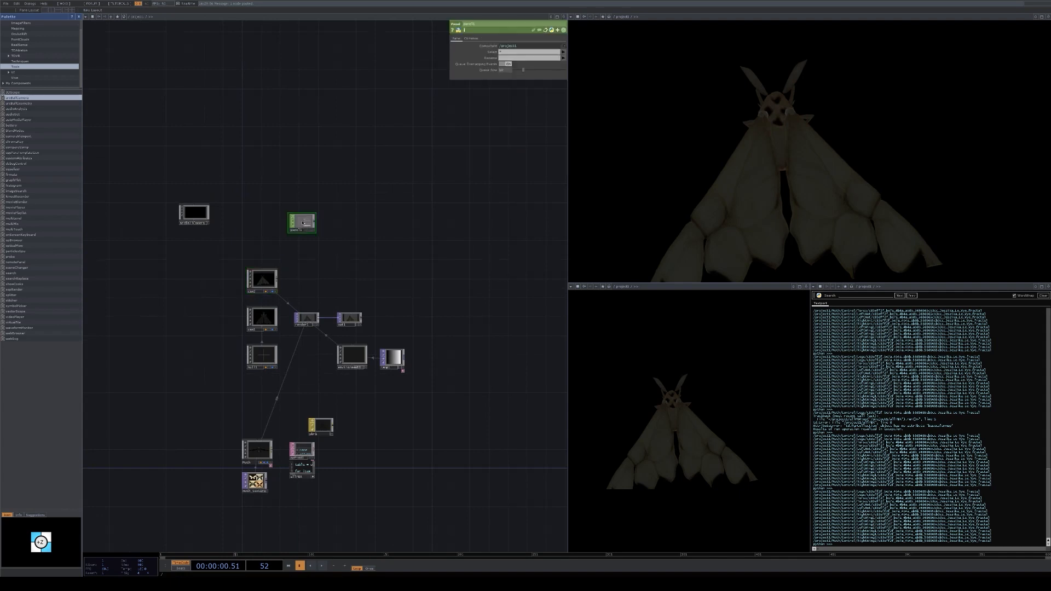
mouse_move(317, 224)
mouse_down()
mouse_move(276, 235)
mouse_move(305, 239)
mouse_up()
click(333, 245)
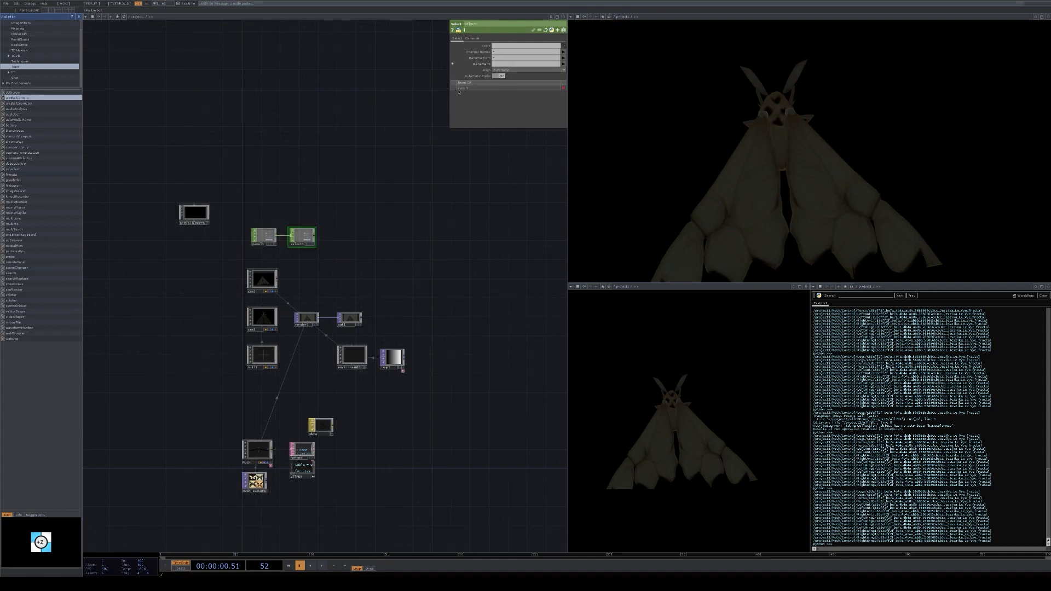
Limit the Select CHOP to the panel channels rollu and rollv
scroll(320, 232, up, 5)
click(503, 52)
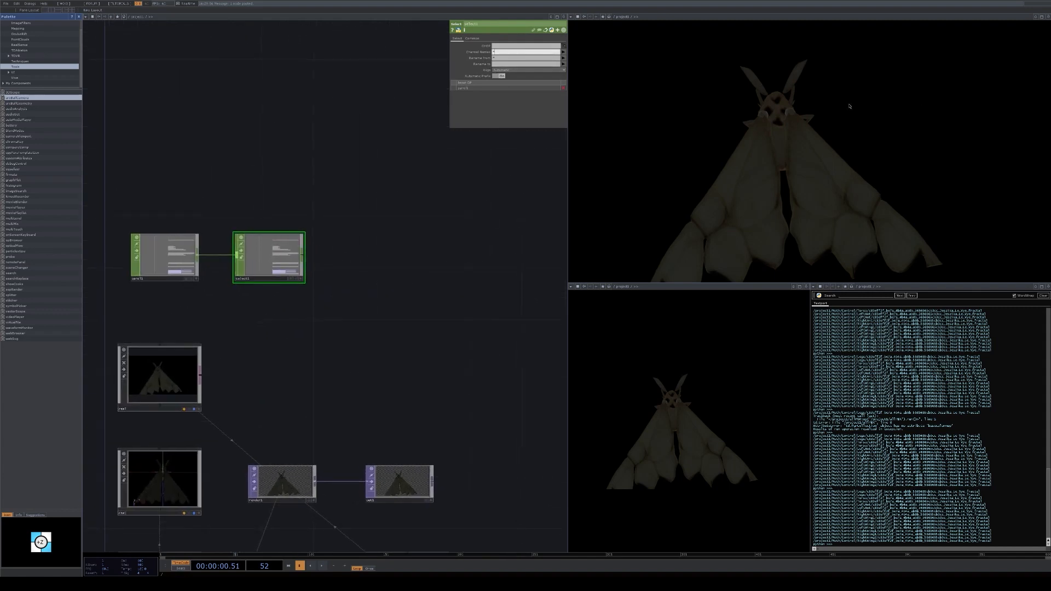
scroll(347, 270, up, 5)
scroll(261, 350, up, 3)
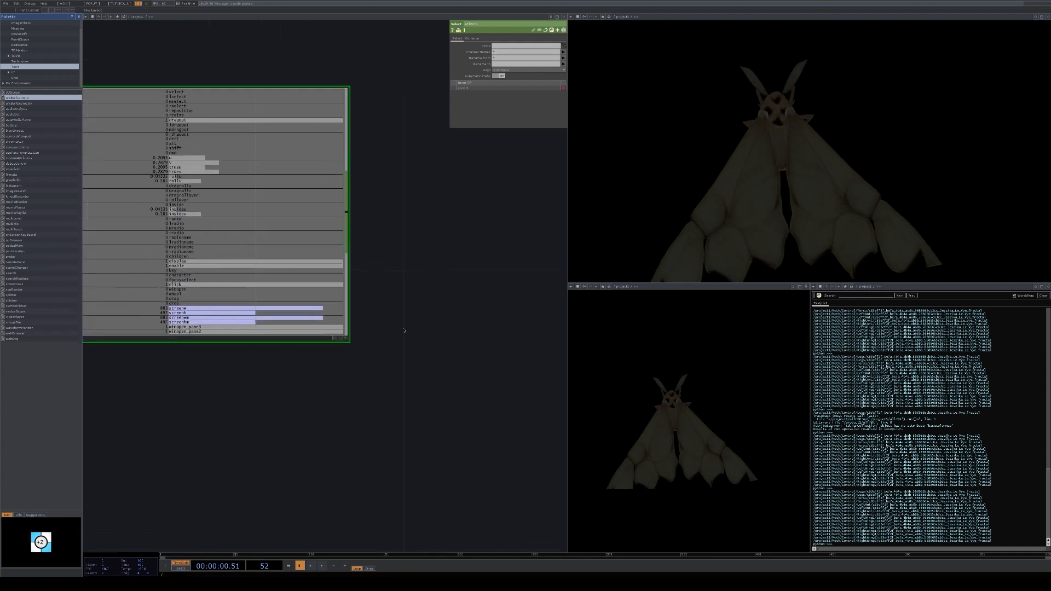
drag(738, 132, 748, 204)
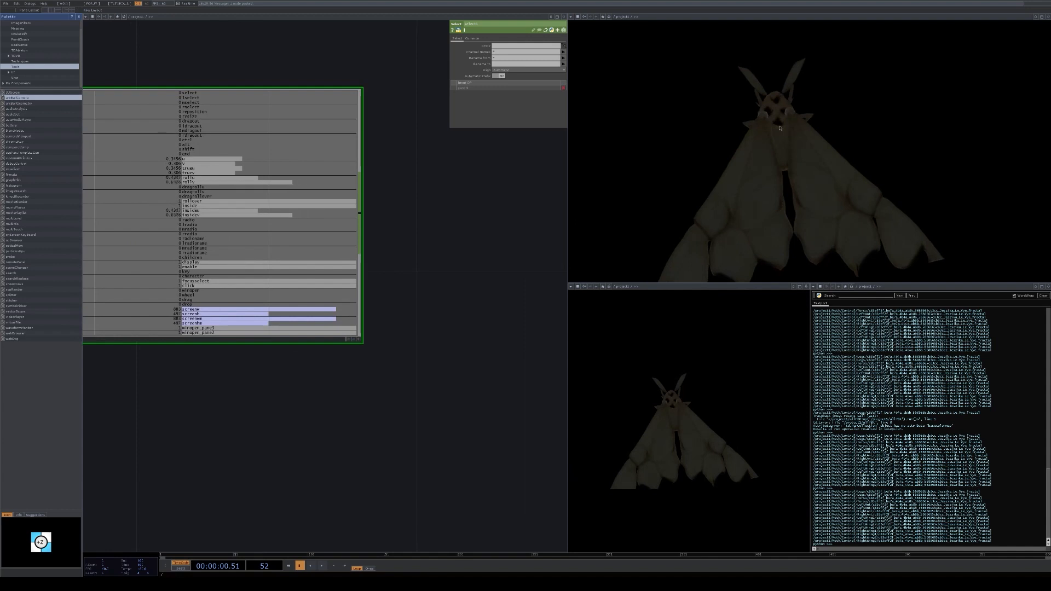
scroll(458, 300, down, 4)
click(516, 52)
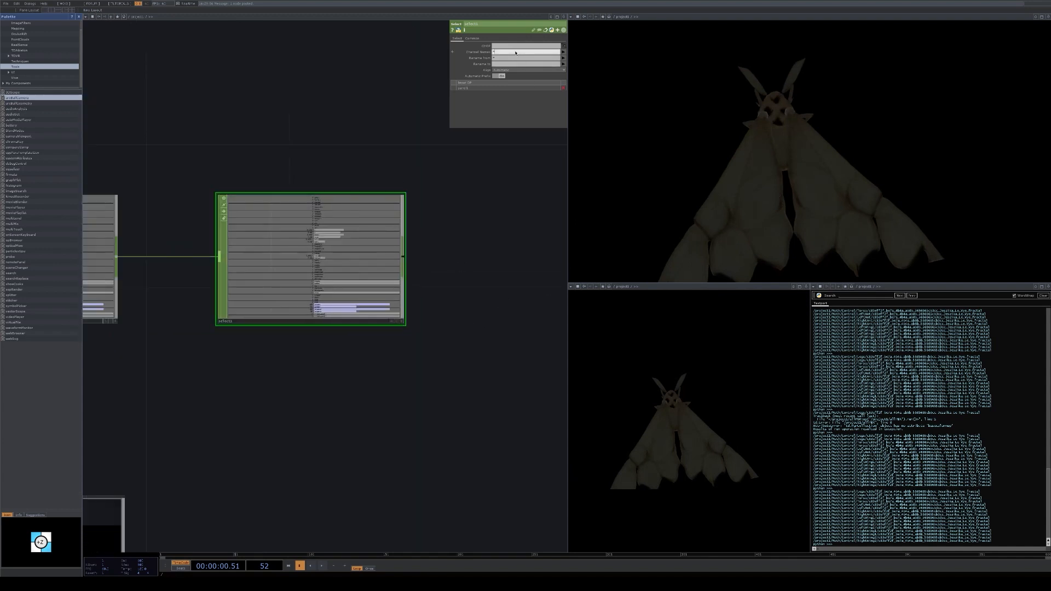
text(rollu)
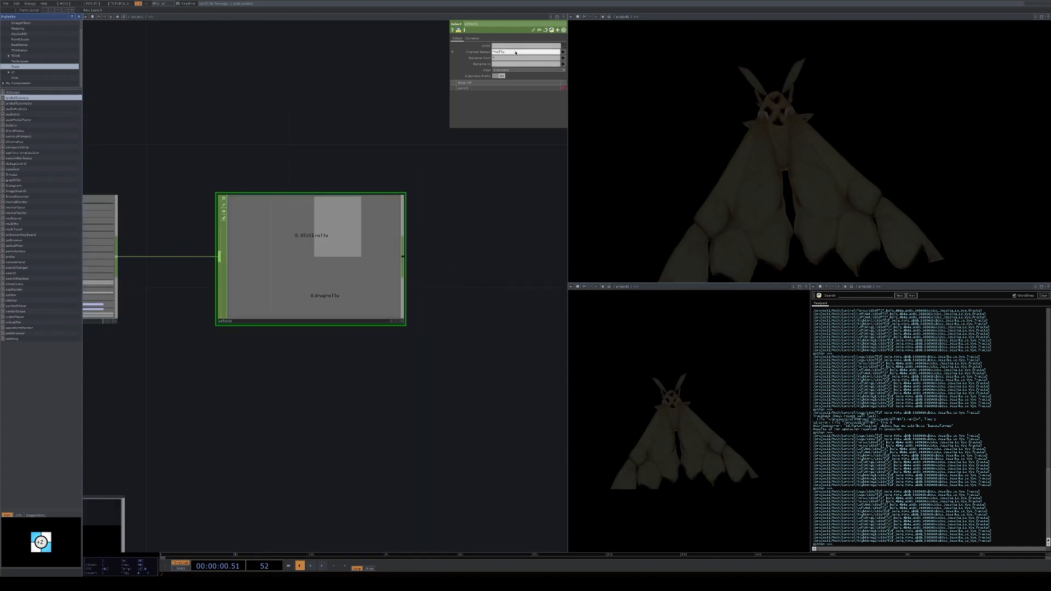
text( rollv)
key(BackSpace)
key(Return)
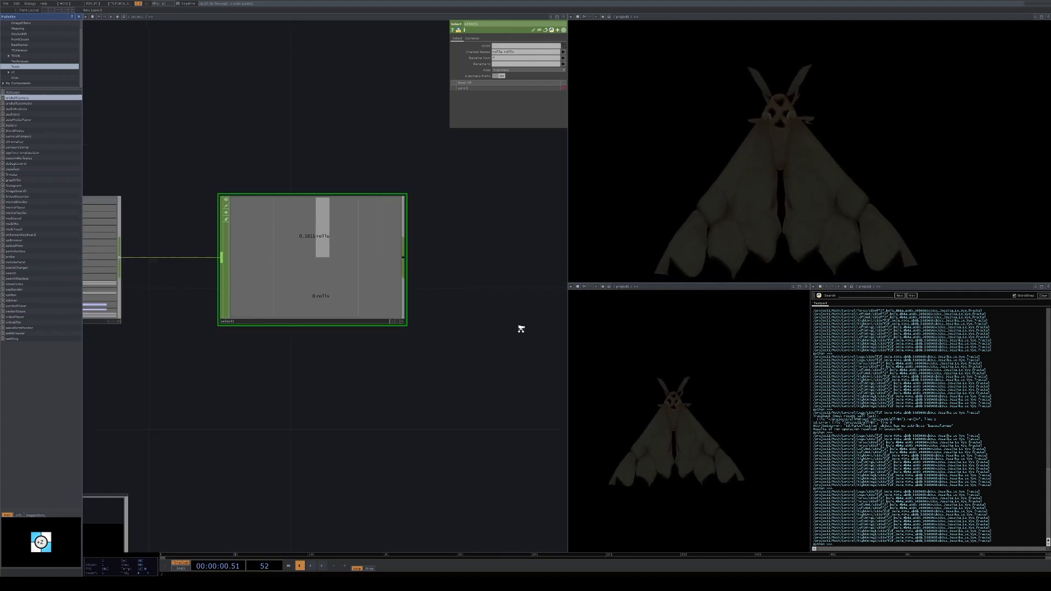
Switch the pane below the render view to a Geometry Viewer and frame the whole moth at an angle
scroll(521, 329, down, 5)
drag(502, 329, 408, 325)
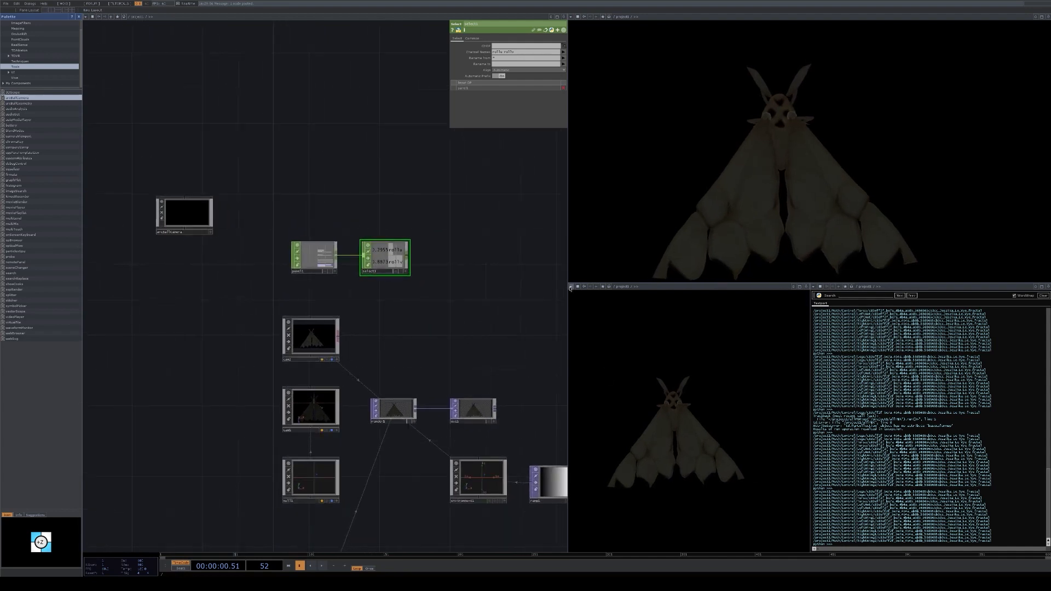
click(571, 286)
click(582, 304)
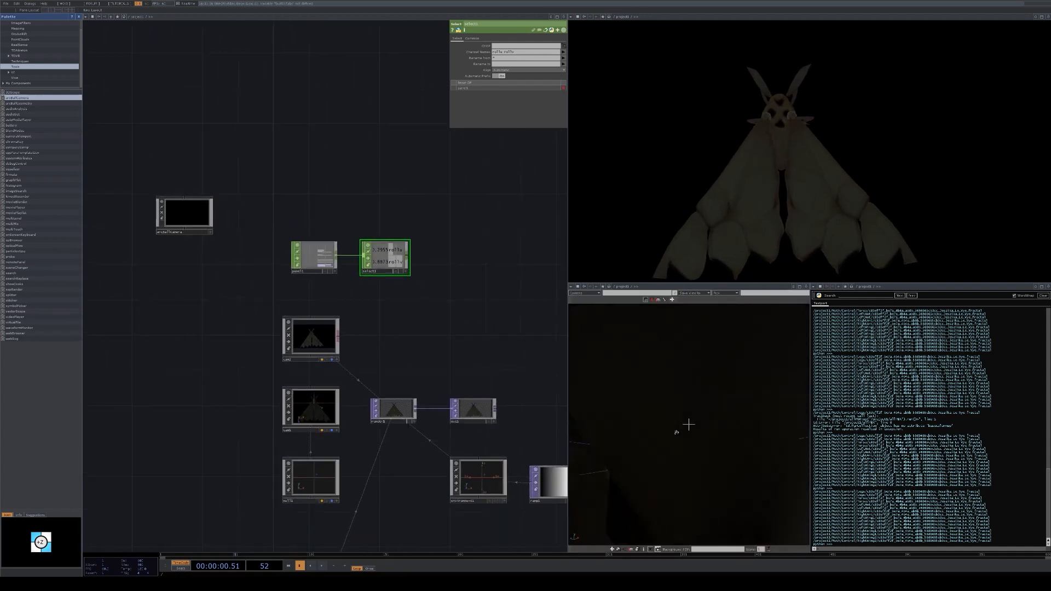
drag(705, 463, 717, 376)
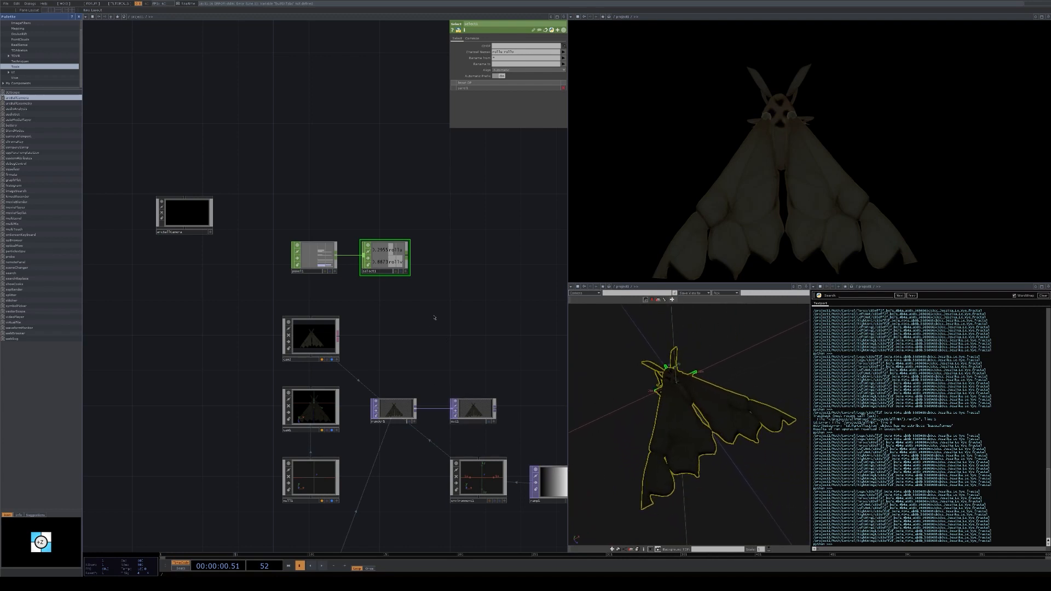
Add a Light COMP above the Render TOP, set its Light Type to Distant Light and raise its dimmer
drag(434, 317, 420, 314)
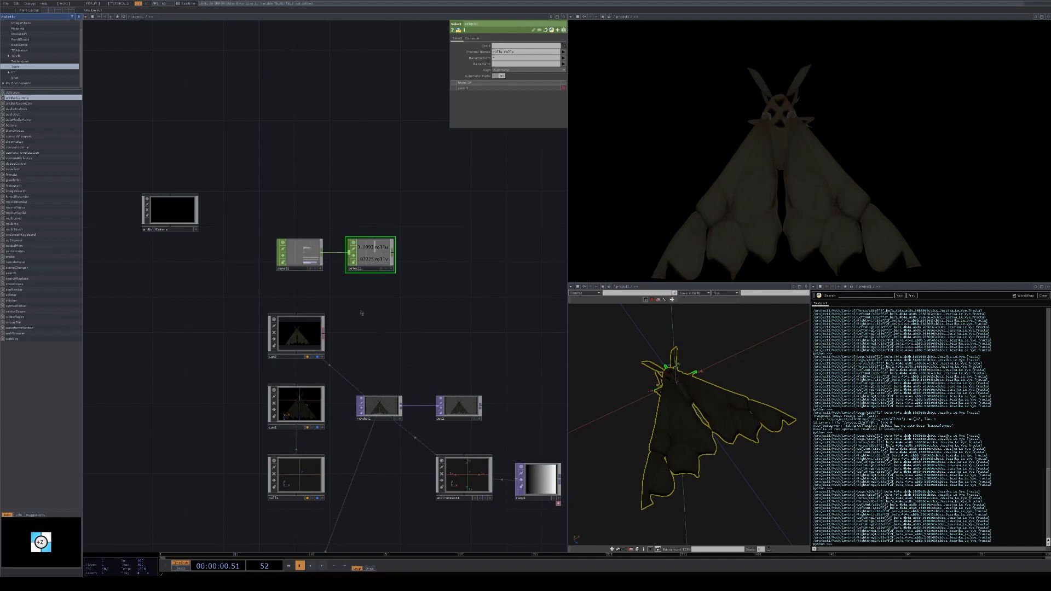
scroll(361, 313, down, 5)
click(418, 381)
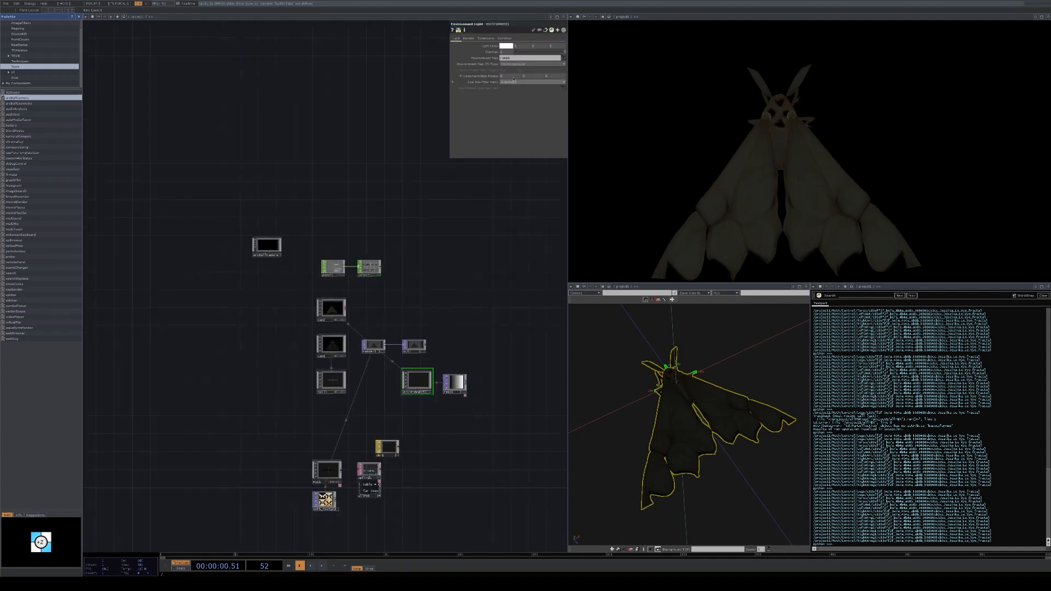
right_click(443, 284)
click(442, 288)
click(439, 278)
click(479, 39)
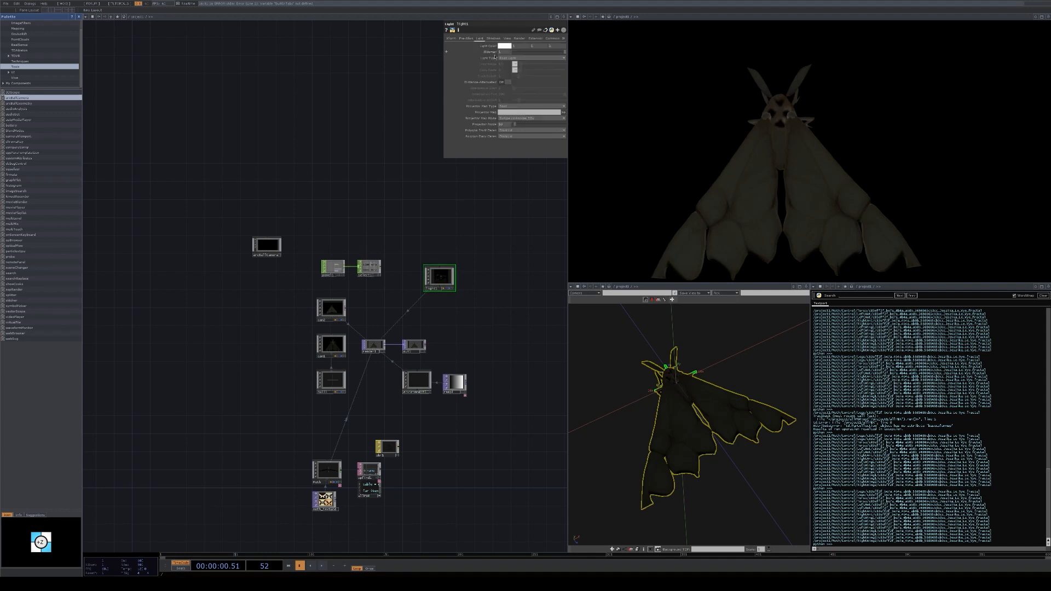
click(508, 58)
click(510, 73)
text(0)
key(Return)
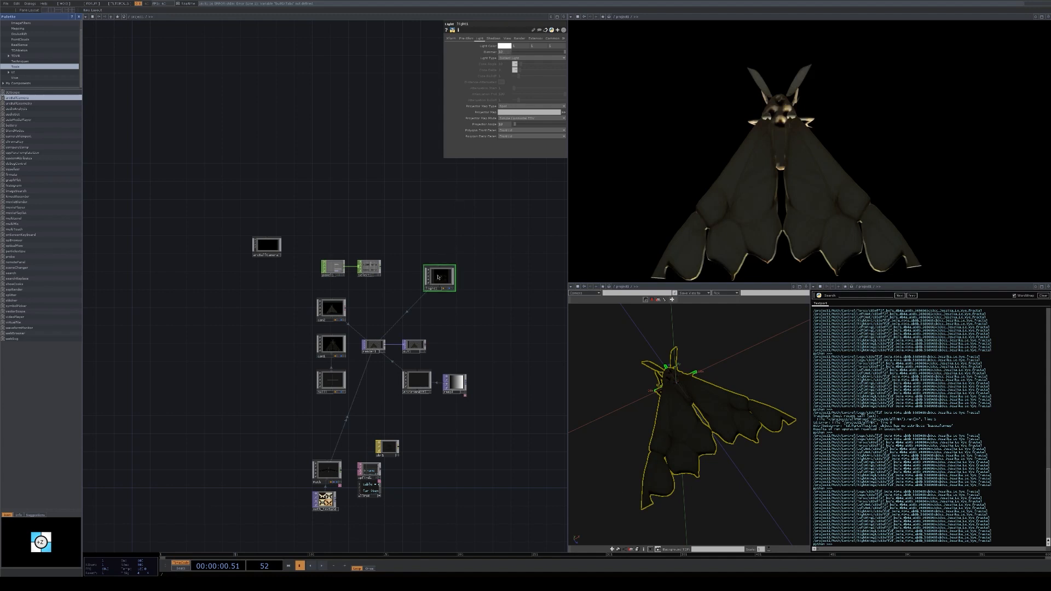
Rotate the distant light about its X axis so that it illuminates the moth's wings
click(451, 39)
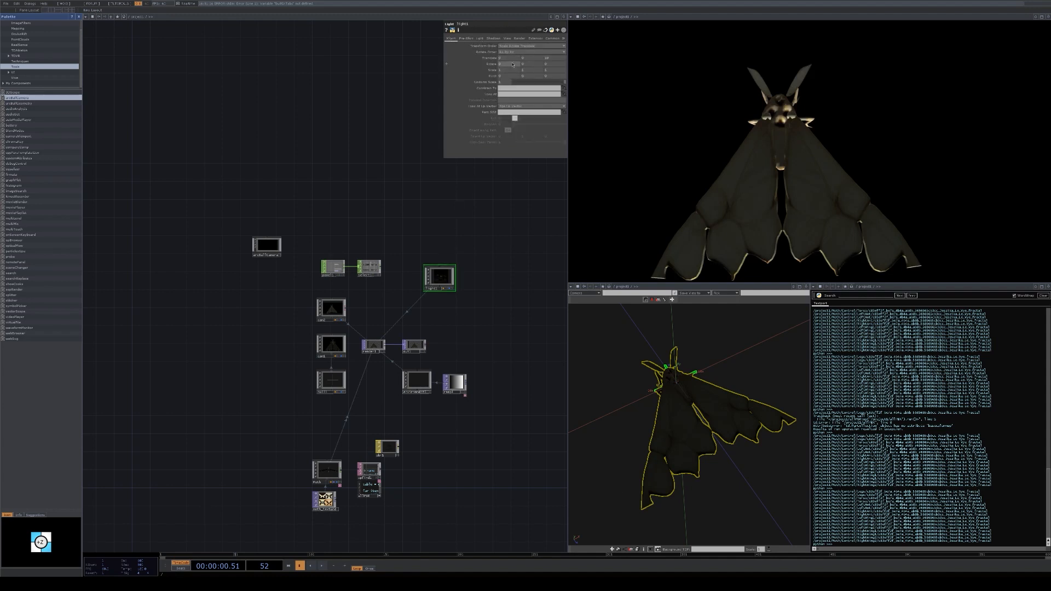
drag(512, 65, 515, 56)
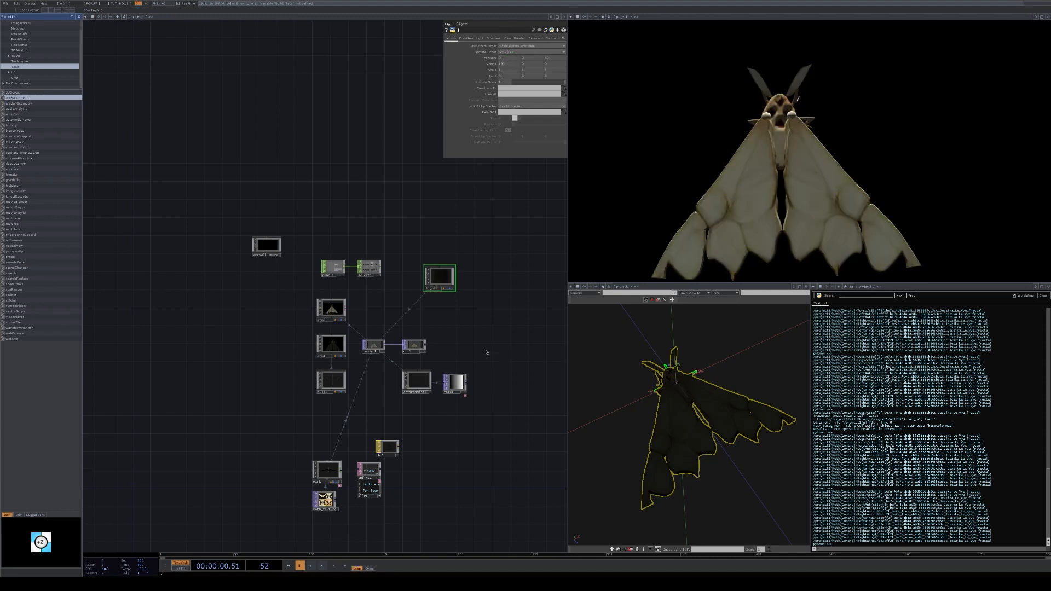
drag(453, 345, 453, 338)
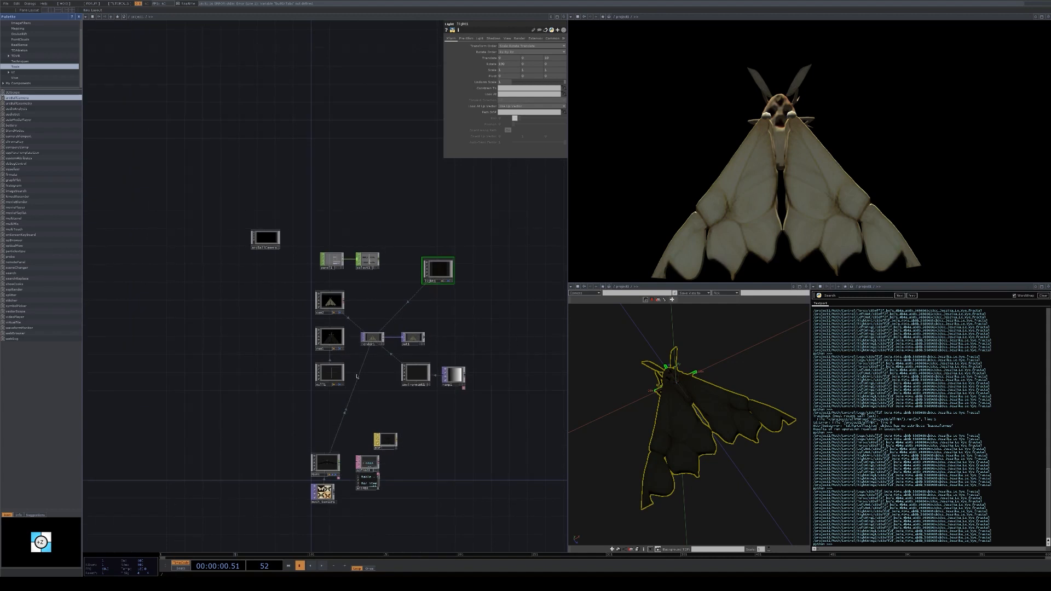
Split the network pane into upper and lower halves and open the moth FBX's inner Control network in the lower one
click(328, 304)
drag(500, 278, 483, 276)
click(563, 17)
click(548, 34)
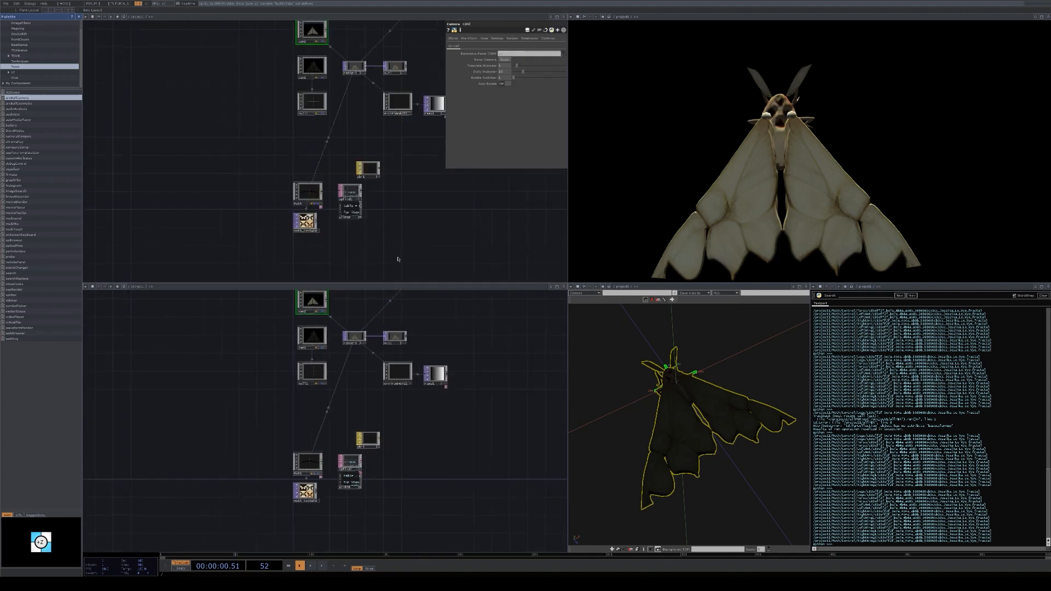
double_click(298, 472)
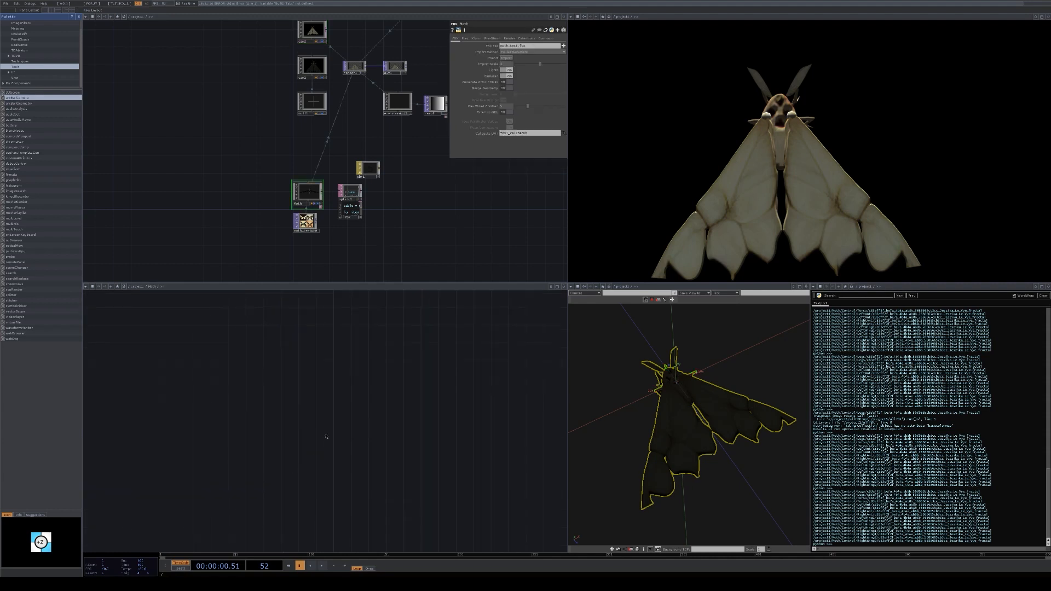
key(h)
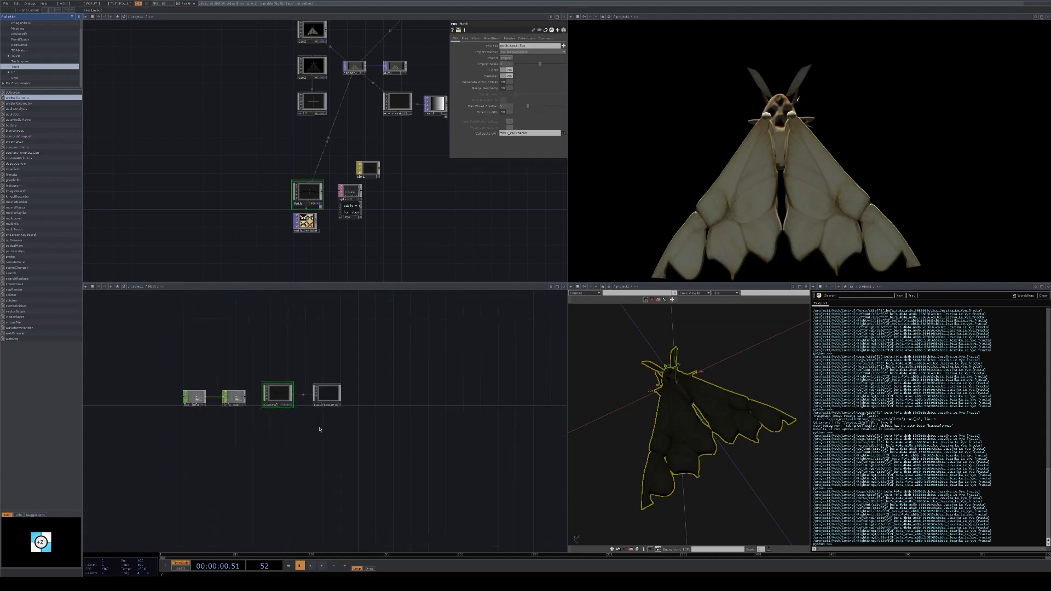
double_click(285, 398)
drag(345, 402, 350, 418)
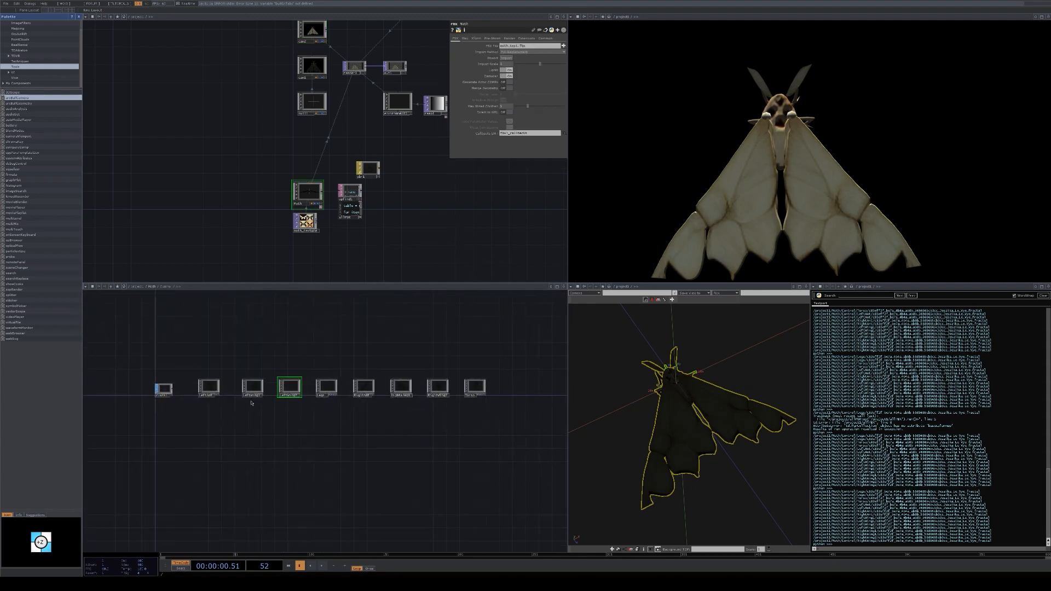
Try rotating the first left wing geometry about its Z axis, and undo the rotation
click(208, 387)
click(253, 388)
click(476, 38)
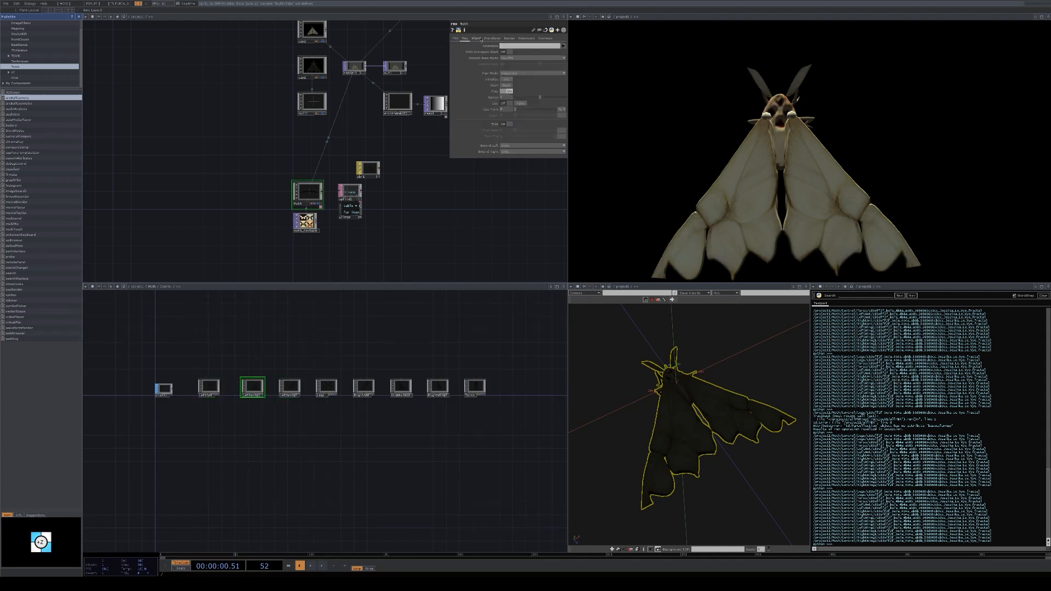
middle_drag(510, 59, 510, 59)
scroll(249, 405, up, 3)
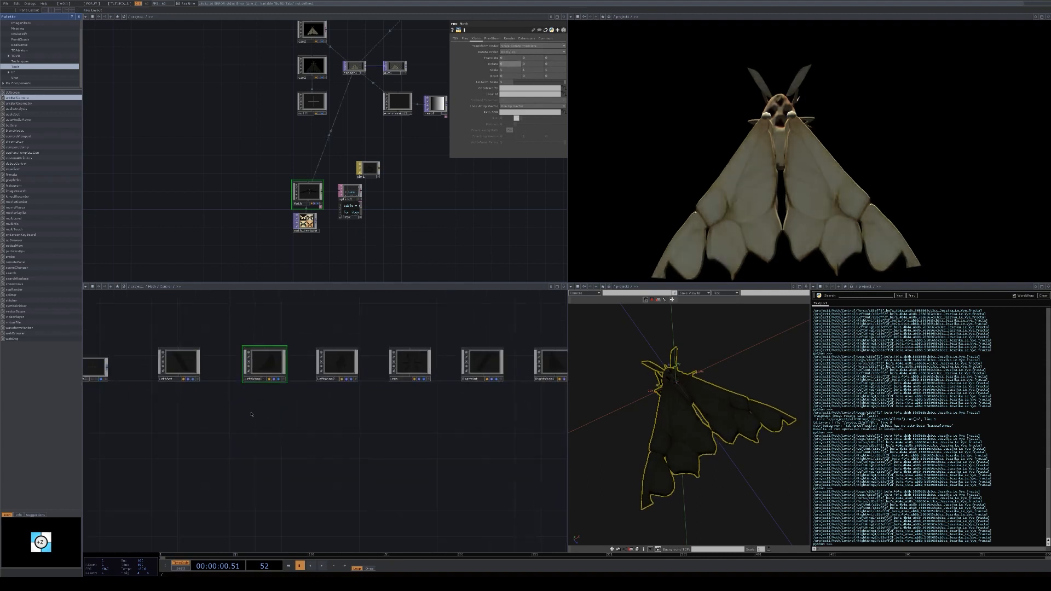
key(p)
middle_drag(519, 328, 552, 335)
key(ctrl+z)
key(ctrl+z)
key(ctrl+z)
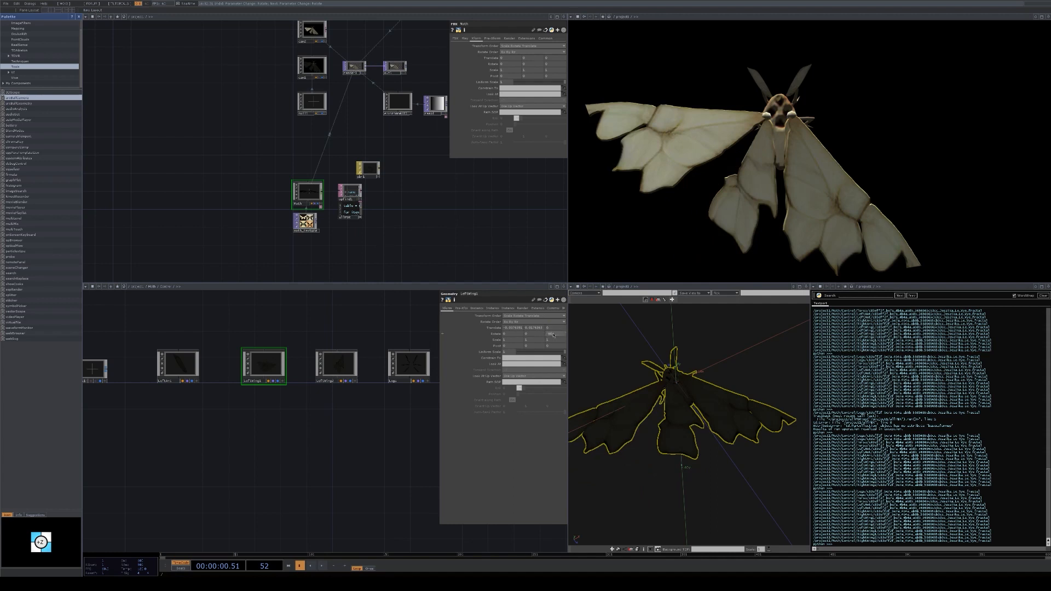
key(ctrl+z)
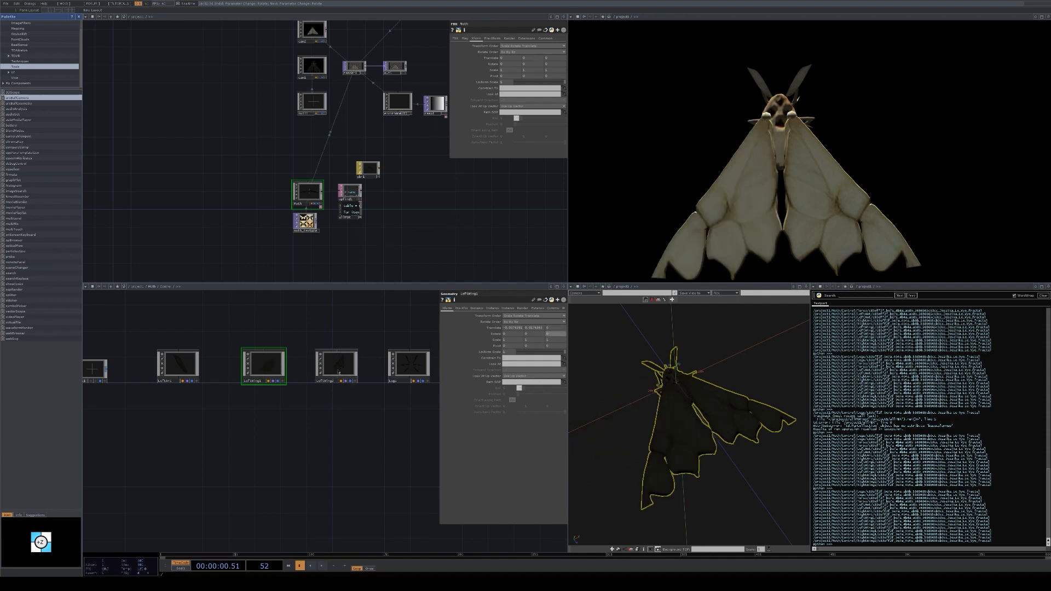
Try shifting the second left wing geometry along its Z axis, checking it from another angle, and undo the shift
drag(304, 415, 311, 417)
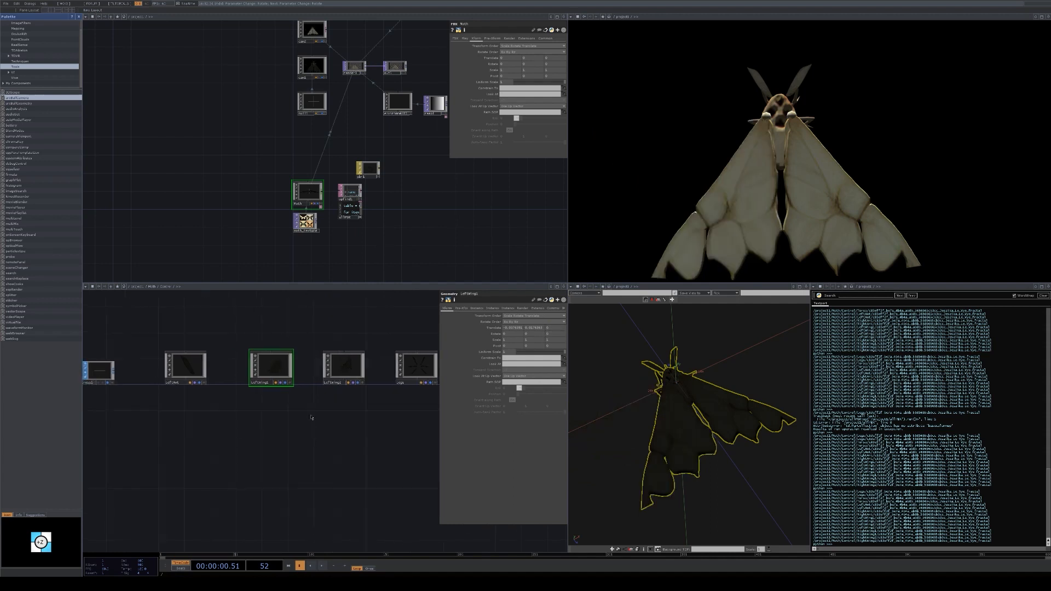
click(349, 371)
middle_drag(554, 328, 554, 322)
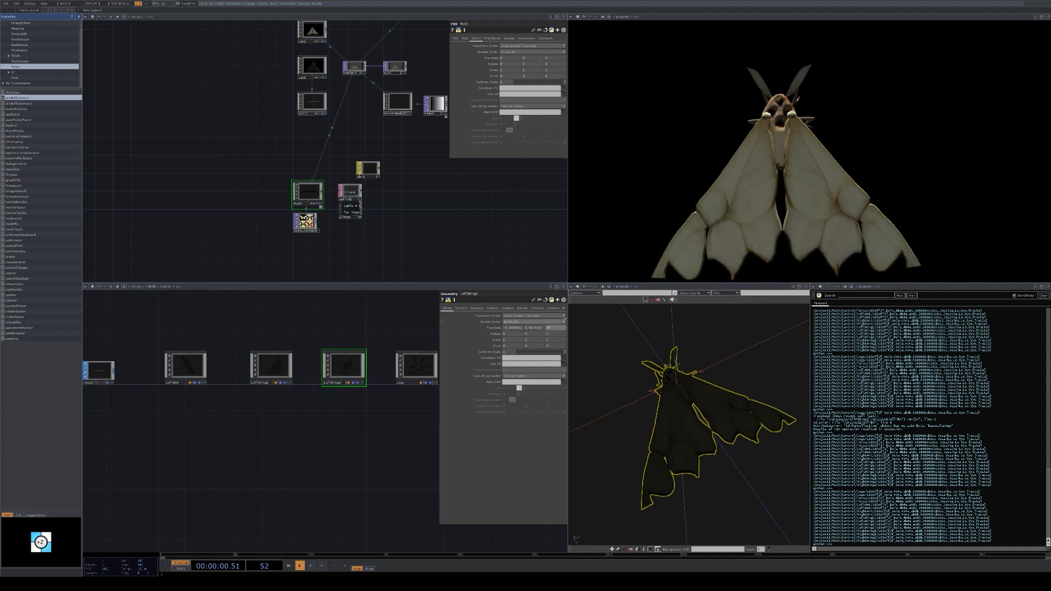
key(ctrl+z)
mouse_move(821, 144)
mouse_down()
mouse_move(1030, 114)
mouse_move(821, 126)
mouse_up()
key(ctrl+z)
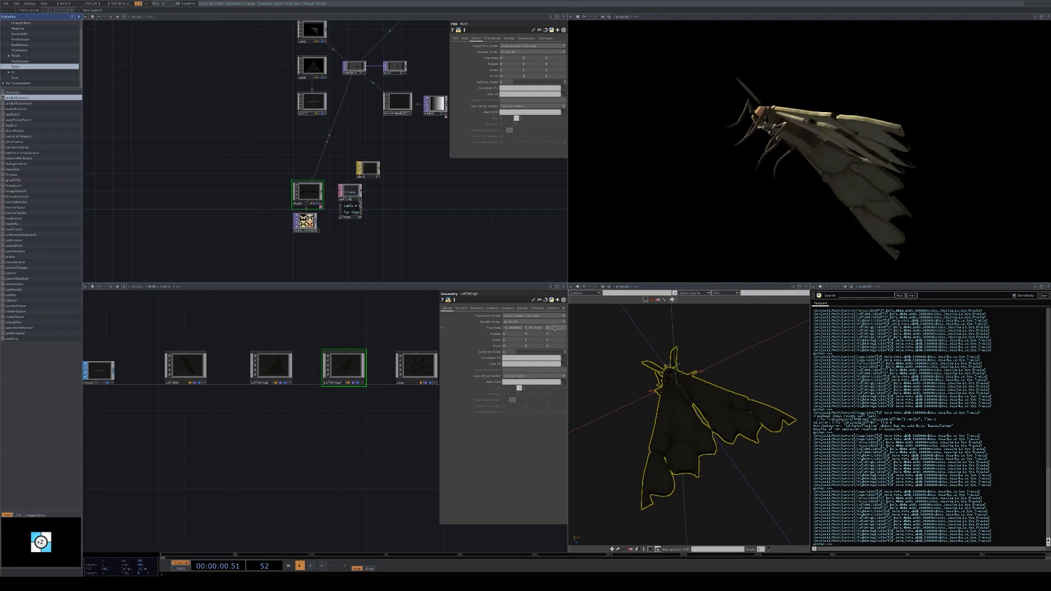
middle_drag(554, 329, 554, 327)
key(ctrl+z)
drag(804, 192, 742, 220)
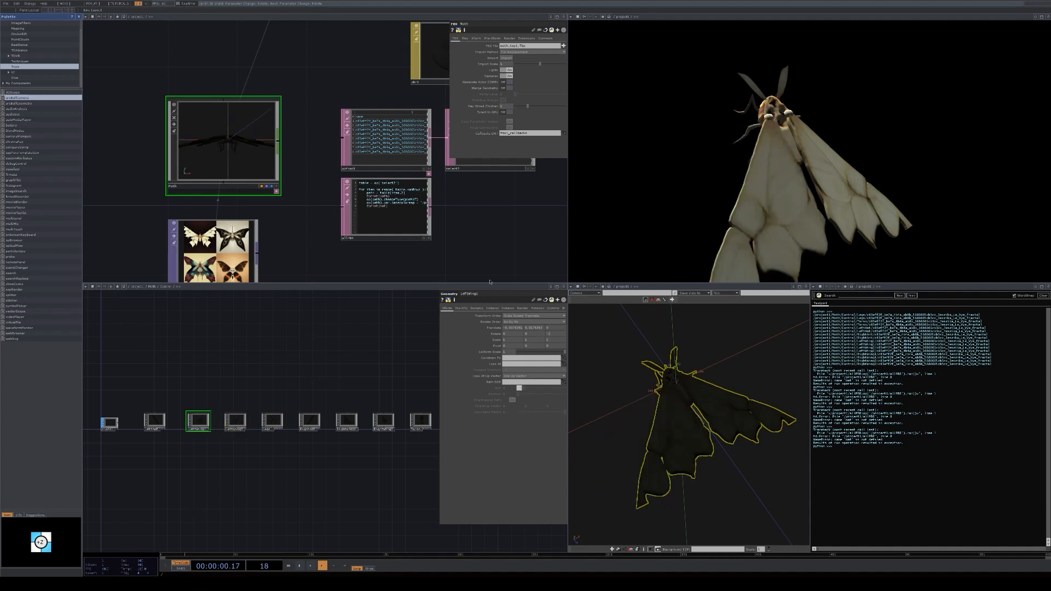
Add a Lookup CHOP beside the panel channels in project1 and connect the Select CHOP to its first input
scroll(338, 249, down, 6)
drag(340, 162, 325, 195)
scroll(231, 122, up, 1)
scroll(232, 120, up, 2)
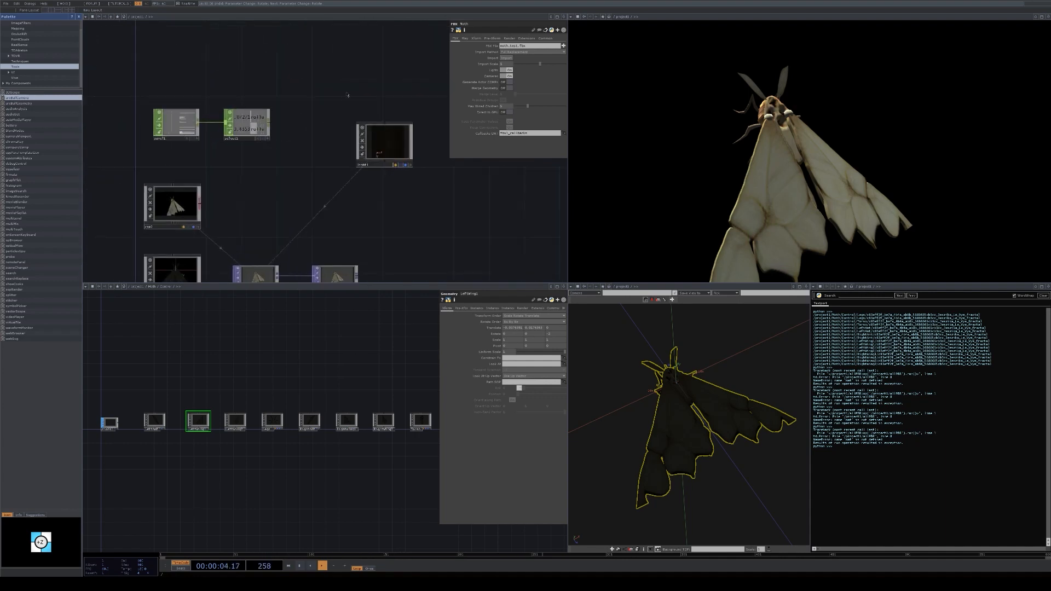
drag(347, 98, 328, 156)
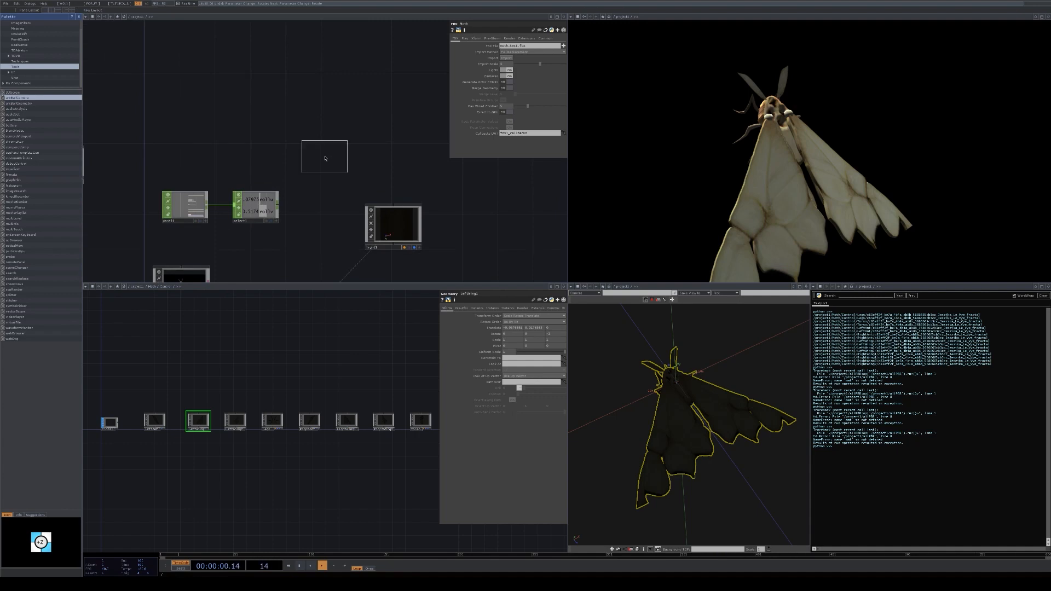
click(324, 158)
drag(277, 206, 306, 149)
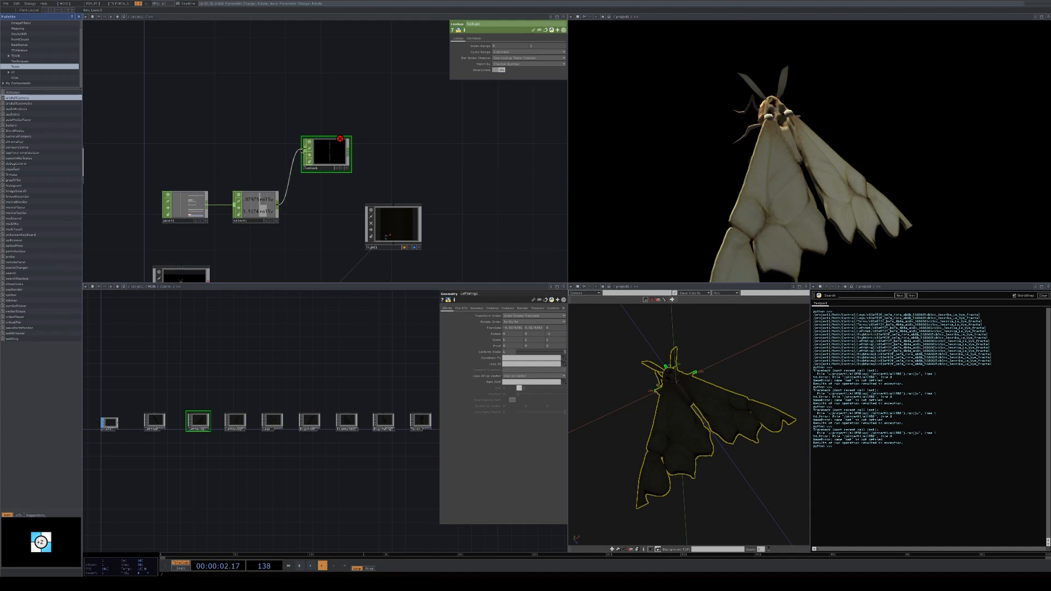
Move the Panel and Select CHOPs up into one row with the Lookup CHOP
click(203, 208)
shift+click(247, 209)
drag(246, 209, 246, 156)
click(214, 224)
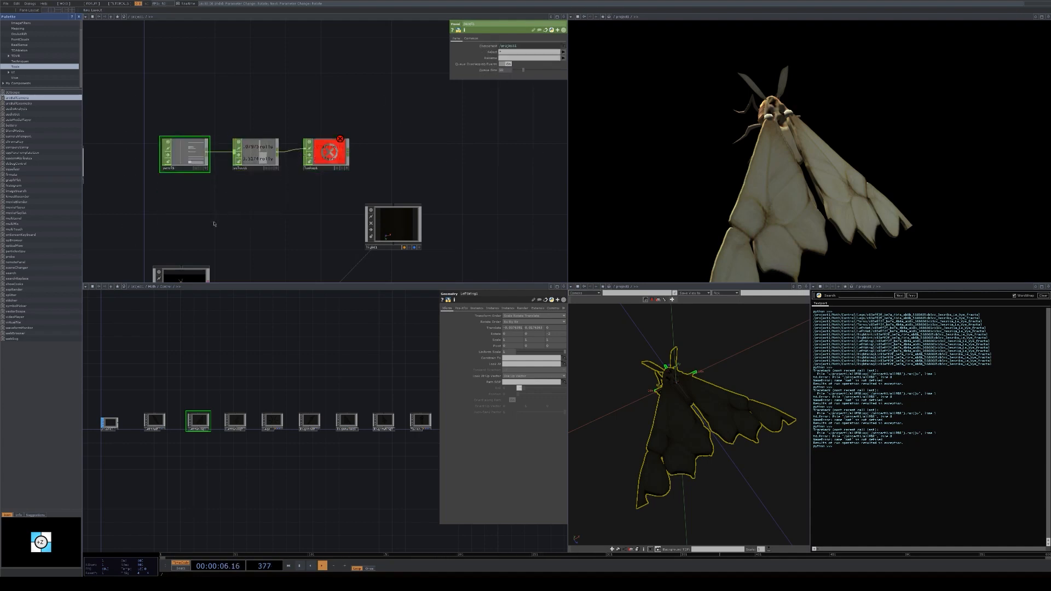
click(214, 224)
drag(214, 228, 215, 211)
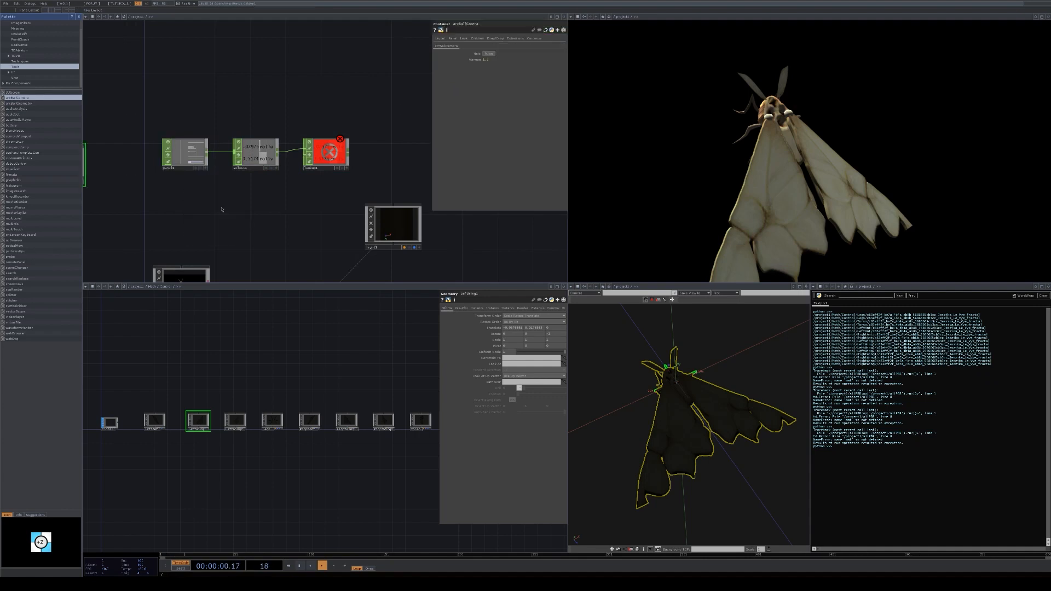
Add an Animation COMP below the Panel CHOP and set its Play Mode to Output Full Range
right_click(166, 216)
click(166, 217)
key(ctrl+v)
drag(167, 217, 176, 206)
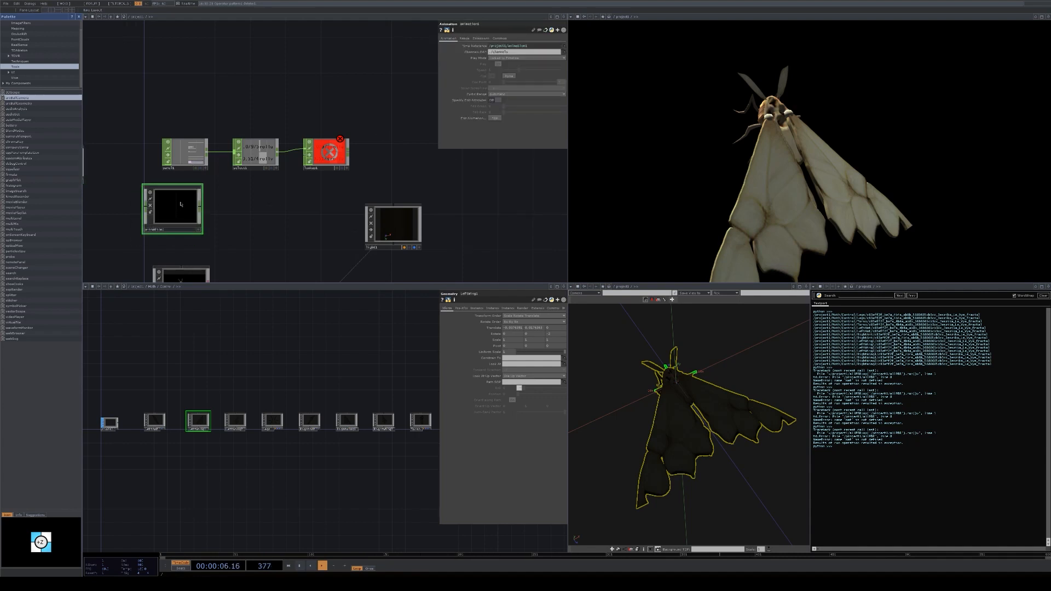
click(511, 59)
click(510, 78)
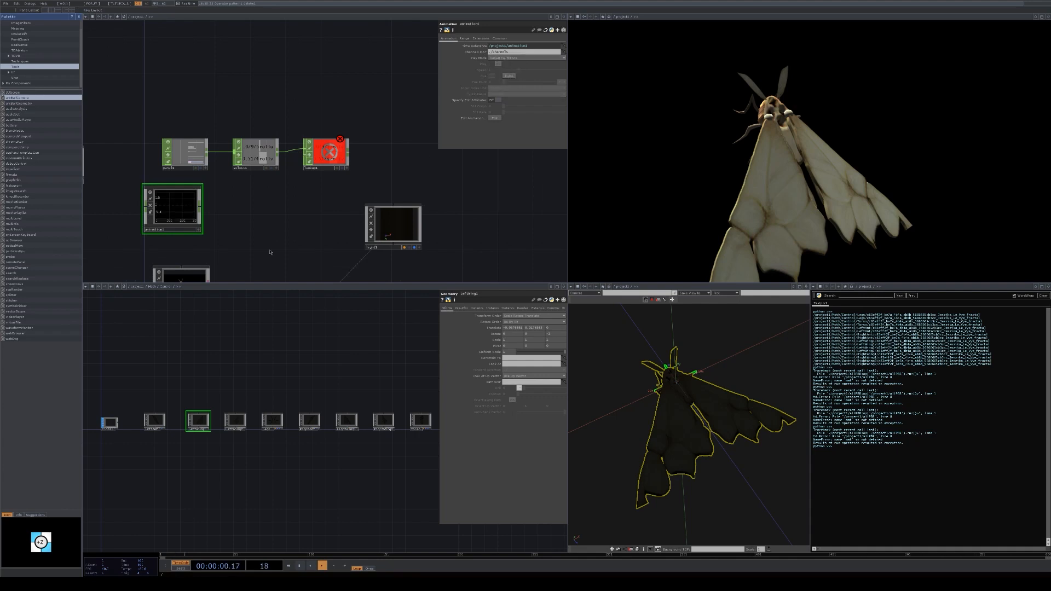
Give the Animation COMP a wing channel with a curve rising from 0 to 70, and connect the COMP to the Lookup CHOP's second input
right_click(189, 212)
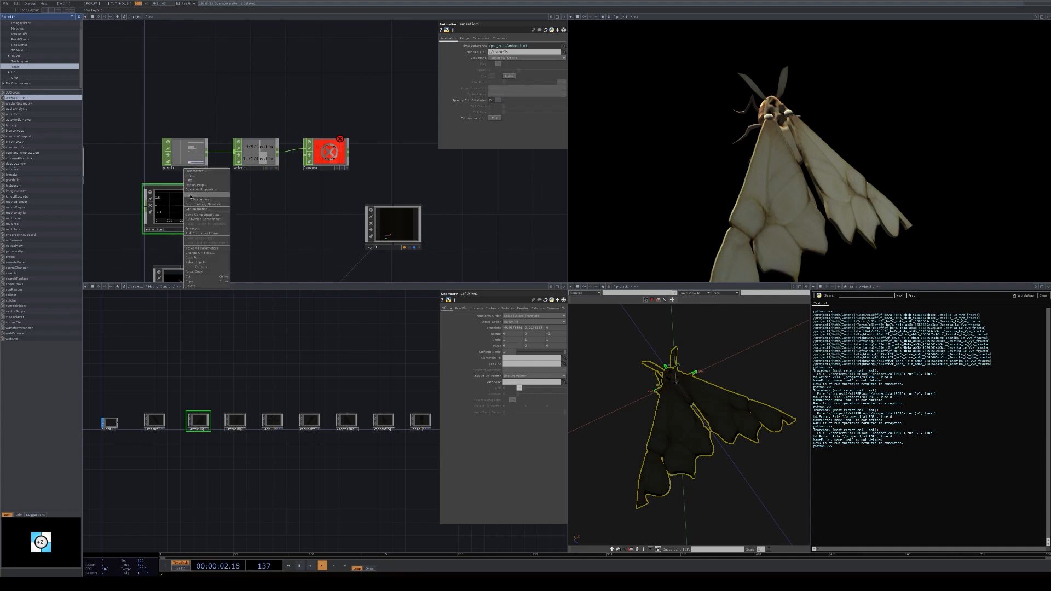
click(240, 213)
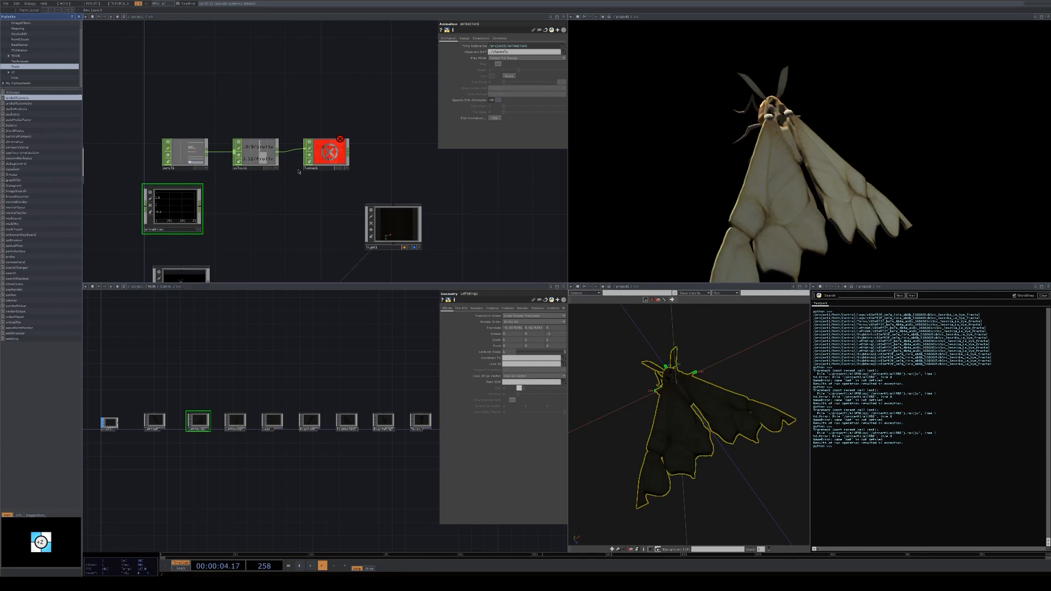
click(565, 17)
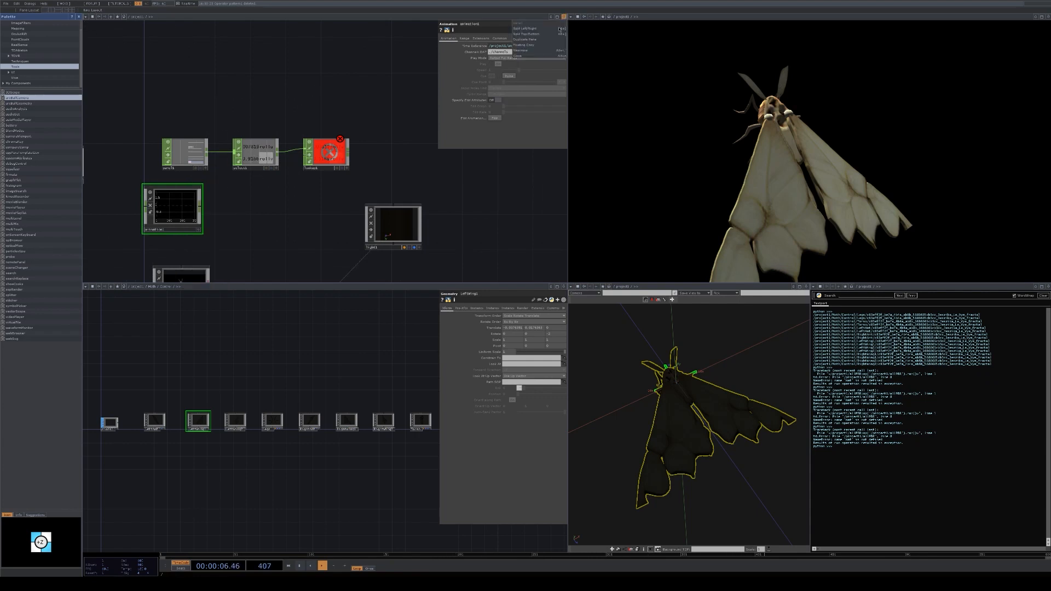
click(541, 41)
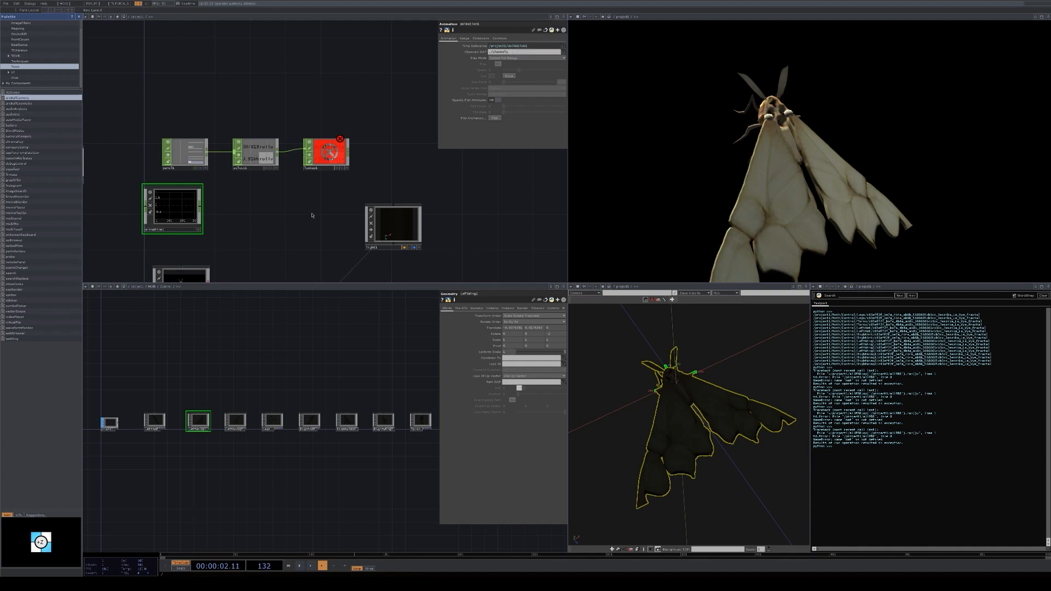
drag(171, 210, 340, 193)
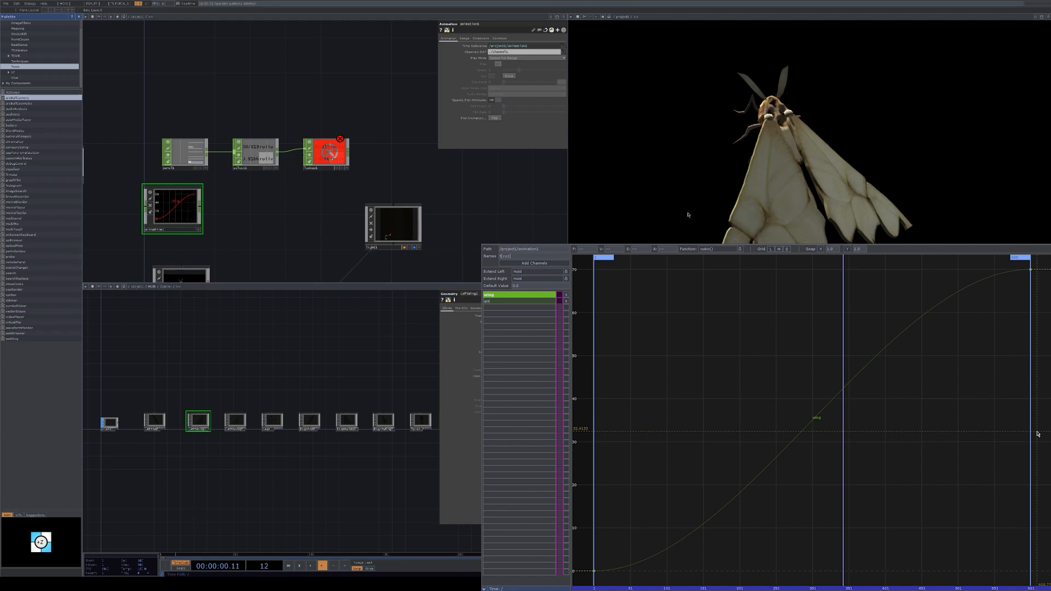
mouse_move(176, 207)
mouse_down()
mouse_move(193, 217)
mouse_move(305, 149)
mouse_up()
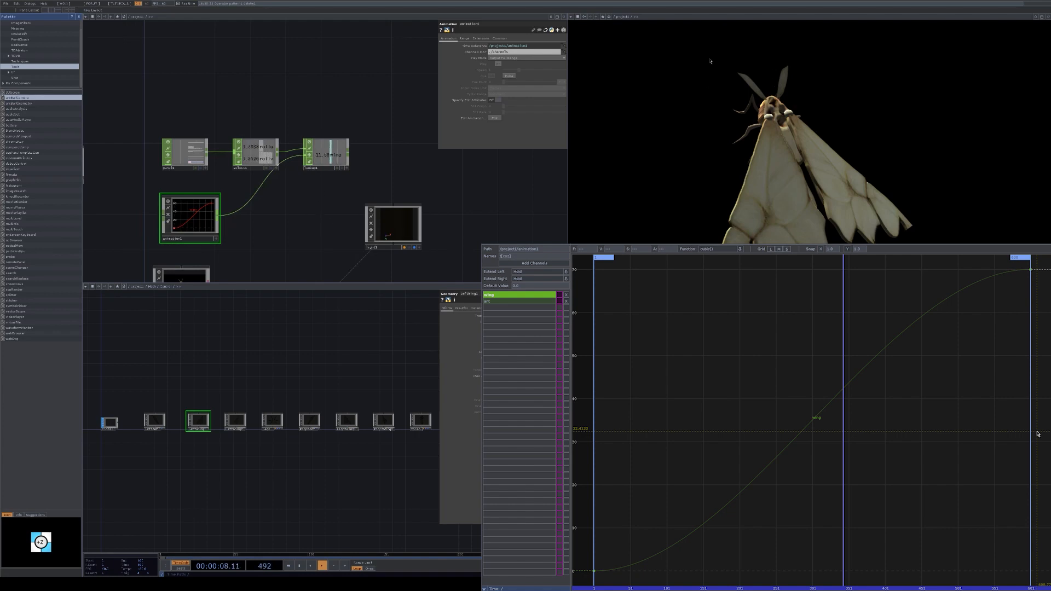
Shift the Select CHOP closer to the Panel CHOP and limit its channel names to rollv only
click(326, 154)
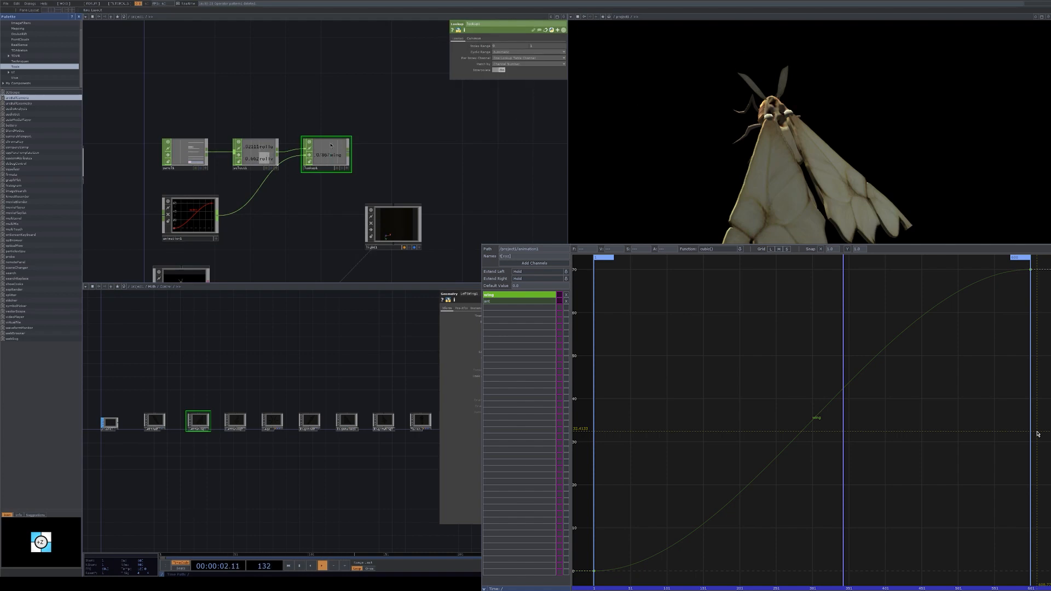
drag(270, 155, 251, 155)
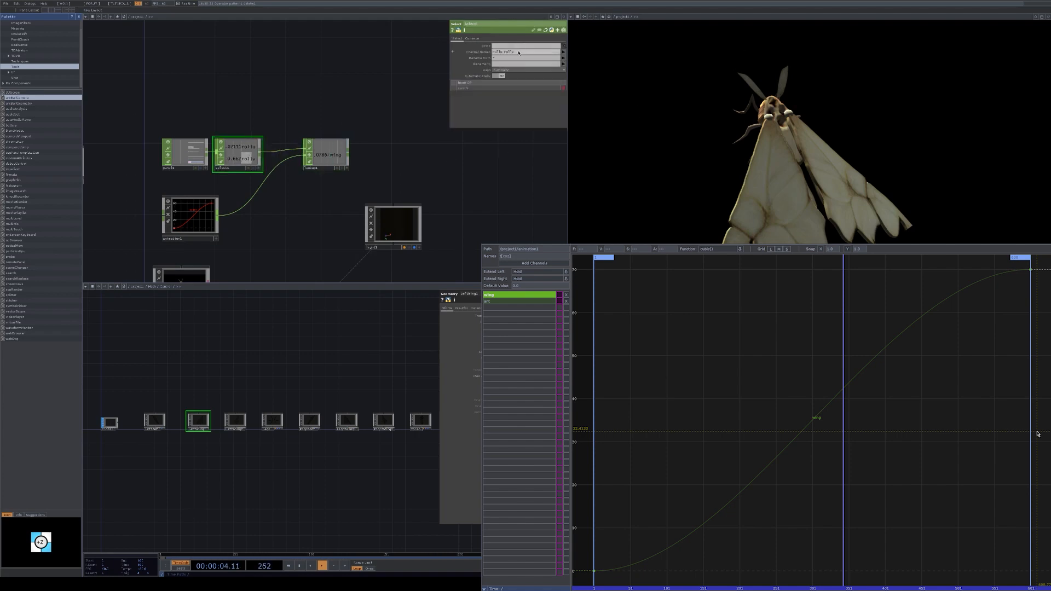
click(503, 52)
key(BackSpace)
key(BackSpace)
key(BackSpace)
key(BackSpace)
key(BackSpace)
key(BackSpace)
key(Return)
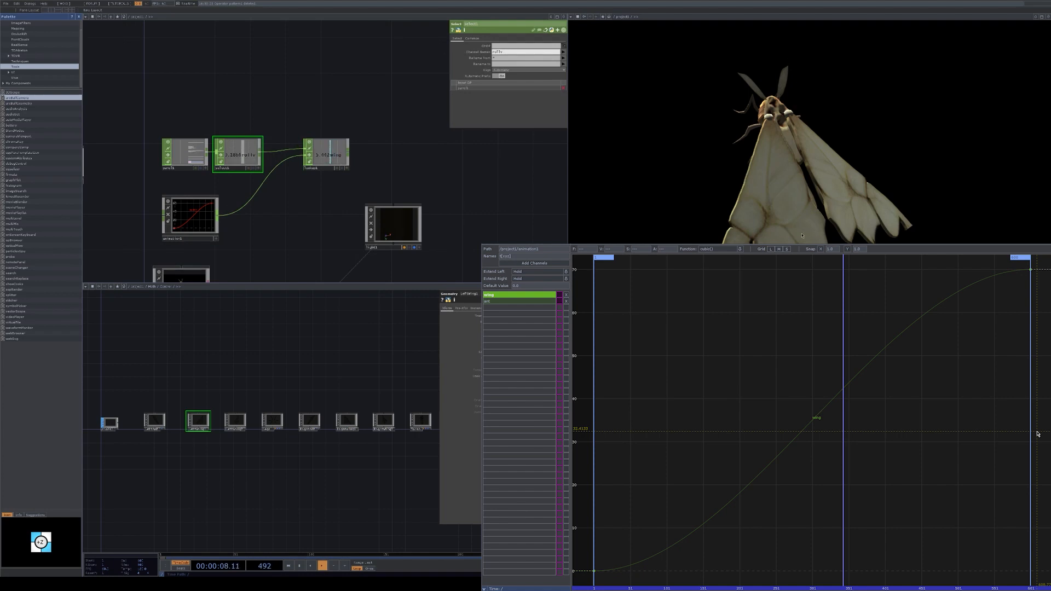
Close the floating animation editor, tighten the Lookup CHOP's spacing in the row, and reset the arcball camera
click(734, 233)
drag(294, 203, 296, 202)
scroll(295, 202, down, 4)
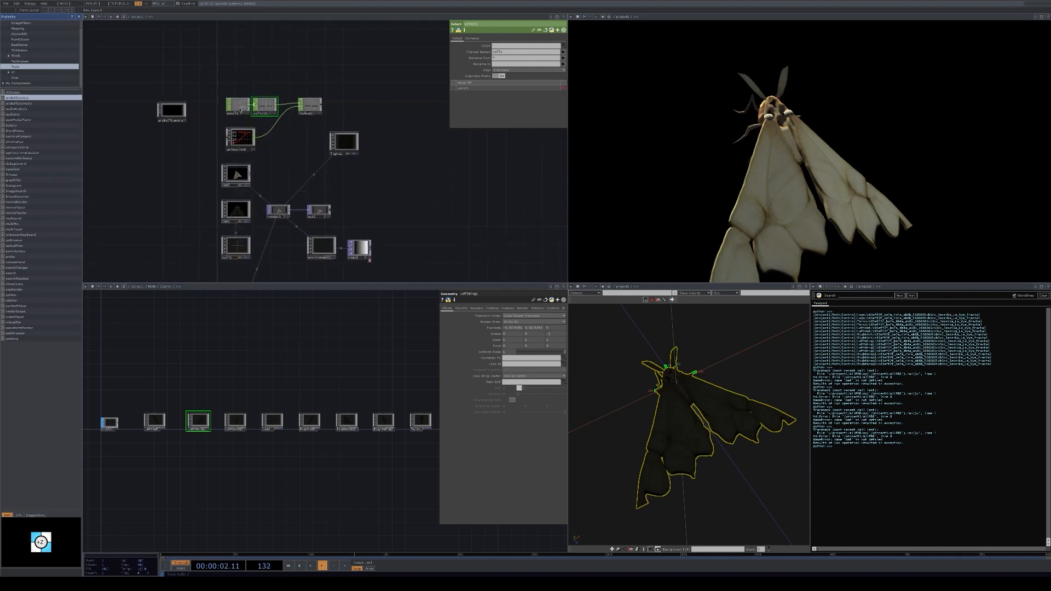
drag(236, 73, 237, 85)
drag(312, 120, 303, 119)
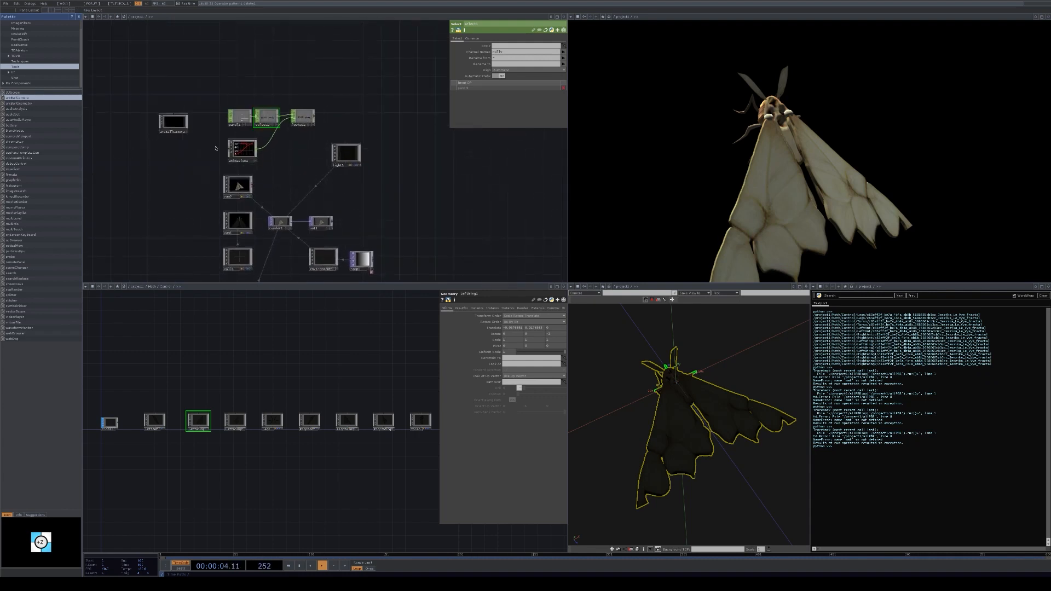
drag(213, 141, 221, 180)
click(184, 156)
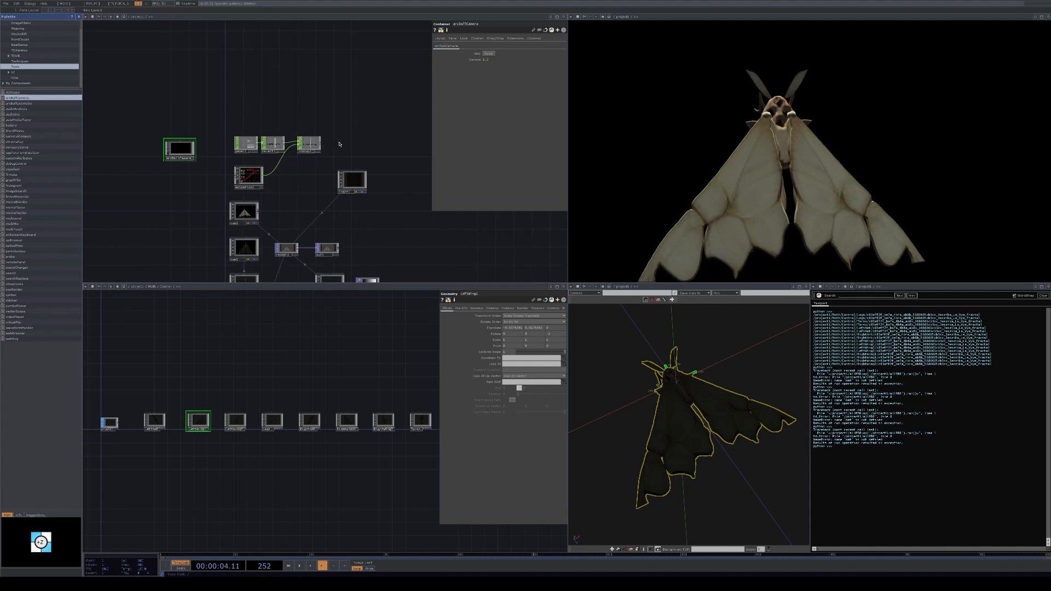
Add a Null CHOP after the Lookup CHOP and drive the first left wing's Rotate Z with its wing channel multiplied by -1
click(339, 144)
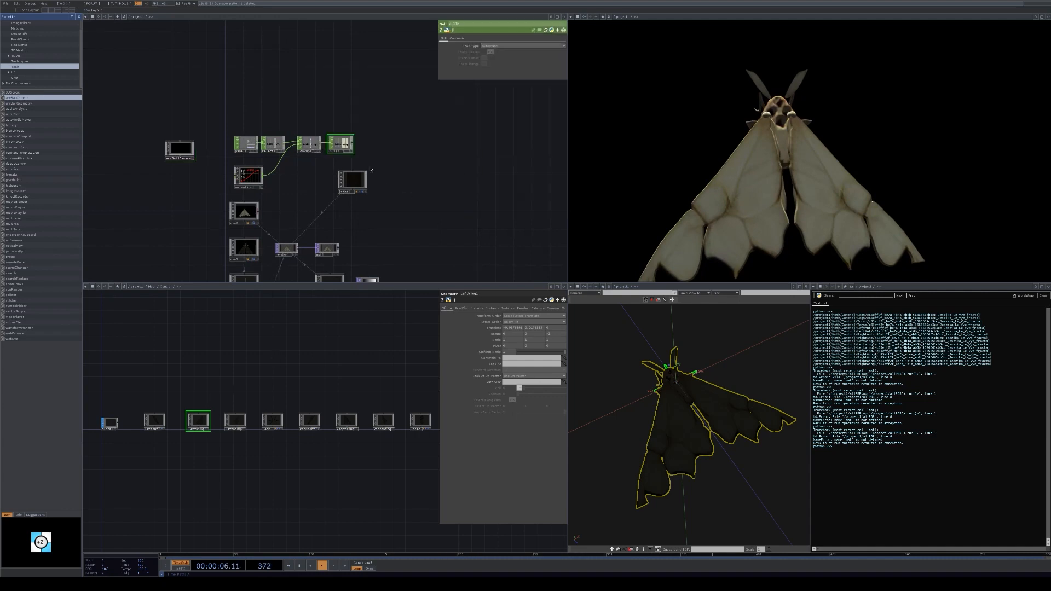
drag(339, 145, 558, 332)
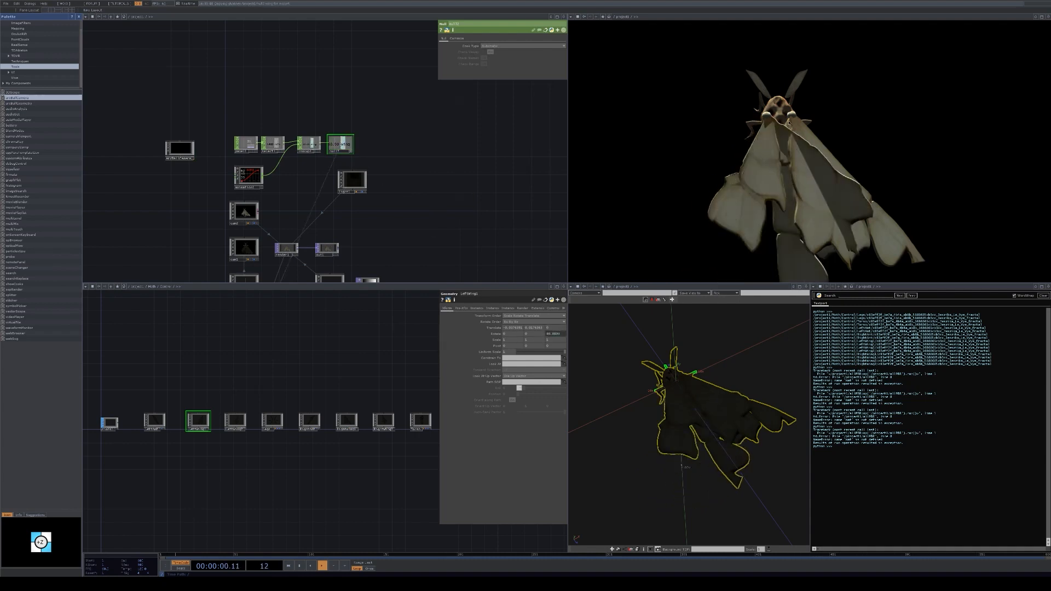
click(556, 334)
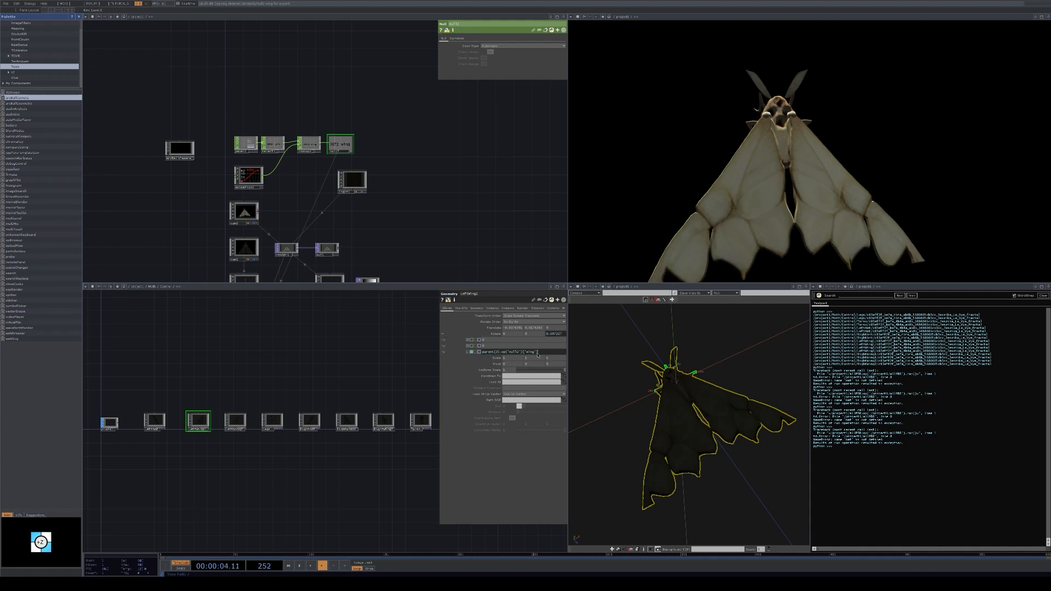
text(*-1)
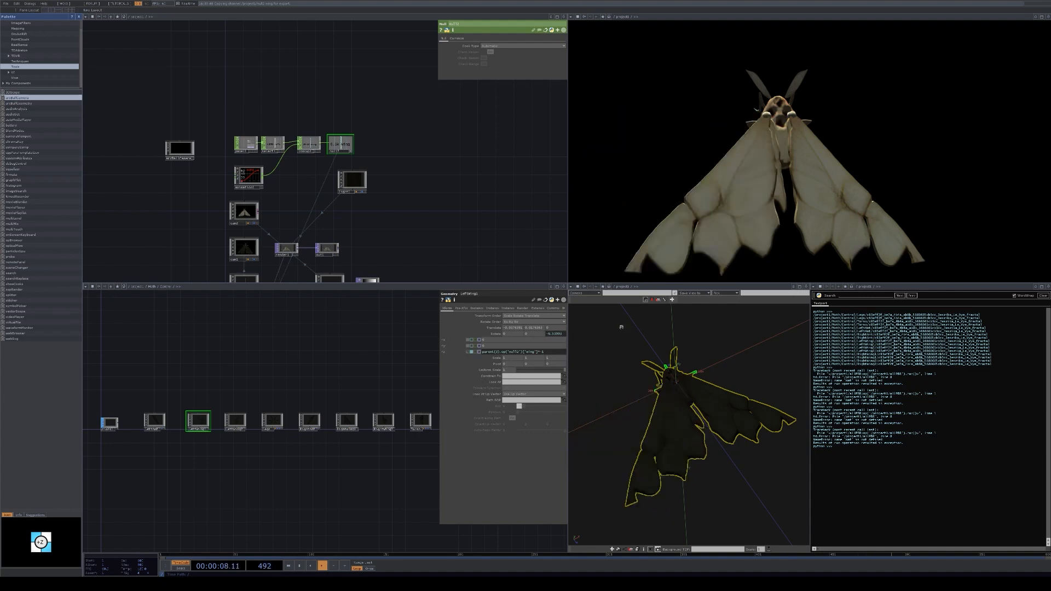
click(552, 348)
Undo the wing expression on the second left wing's Translate Z and drive its Rotate Z with a negatively scaled wing channel instead
click(230, 424)
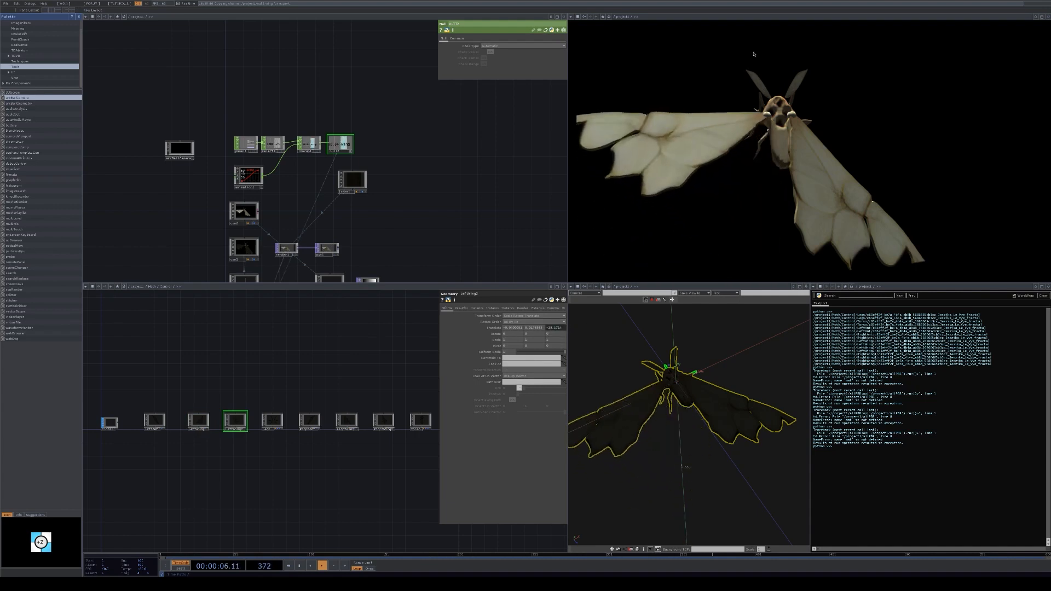
click(553, 327)
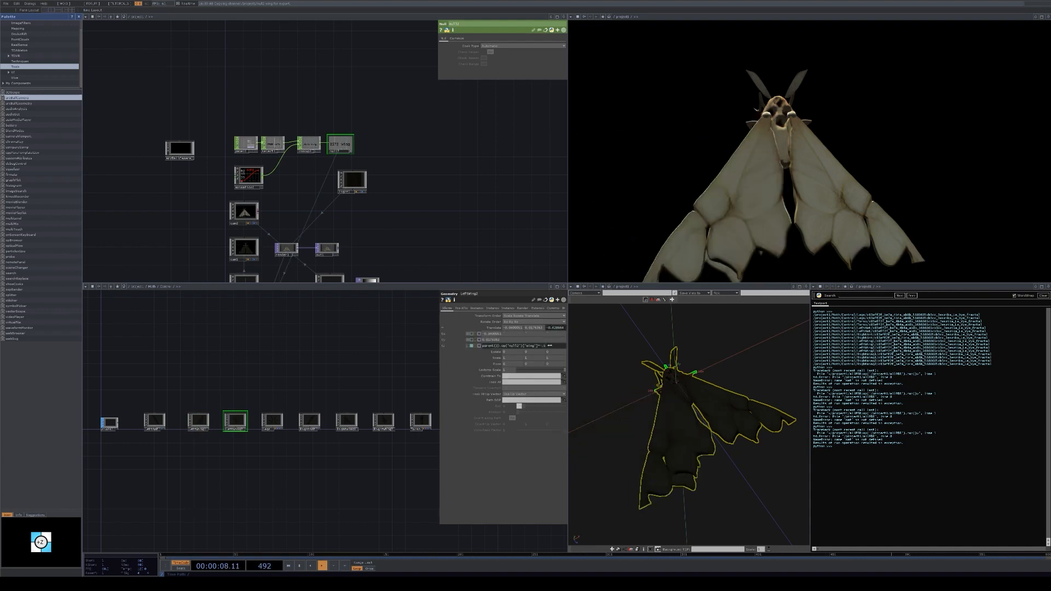
key(ctrl+z)
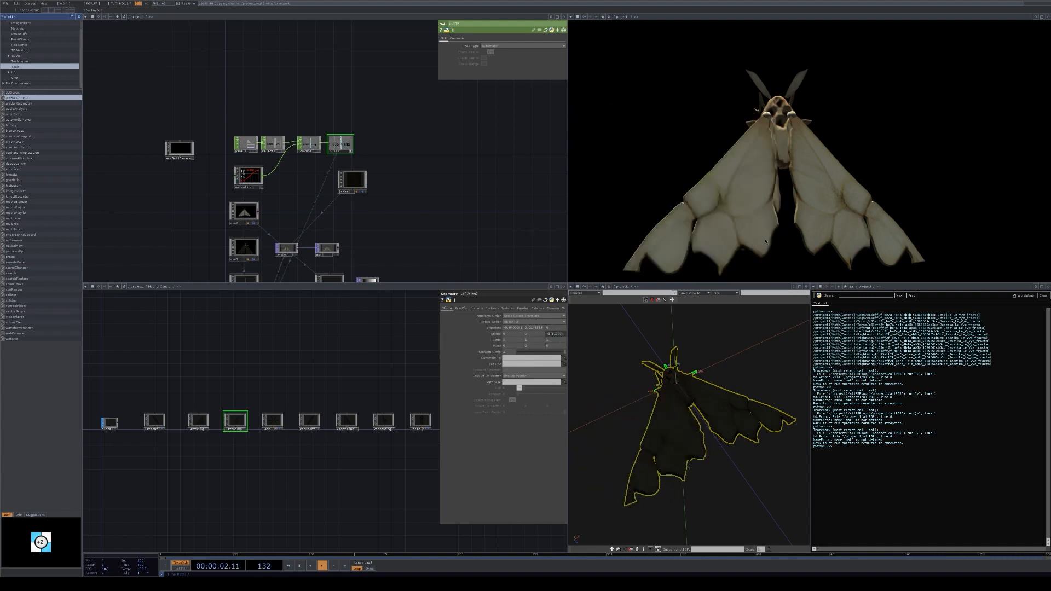
click(553, 334)
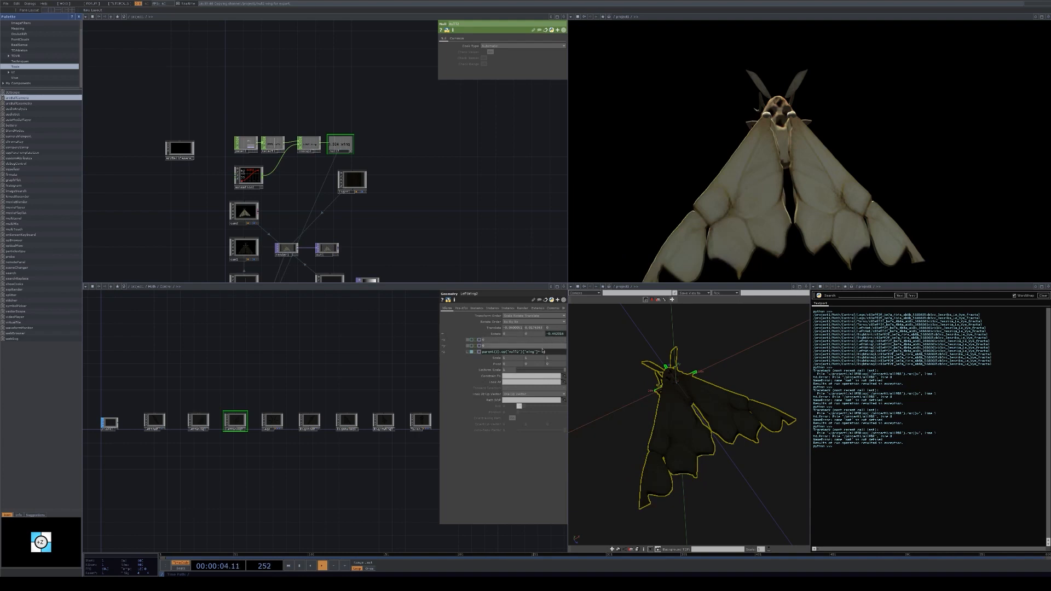
key(Return)
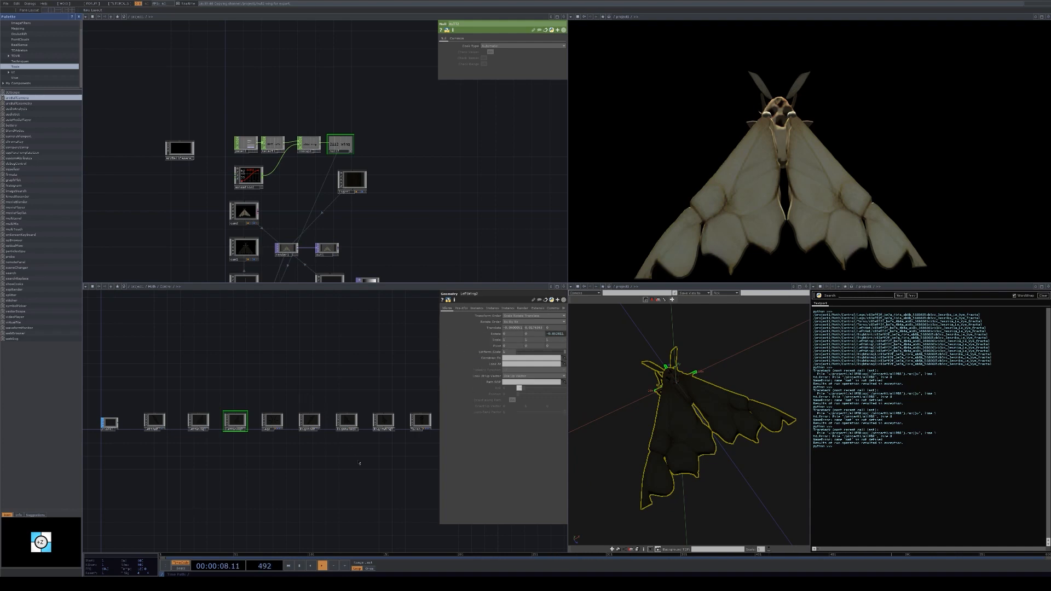
Drive the Rotate Z of both right wing geometries with the Null CHOP's wing channel
click(350, 420)
click(385, 421)
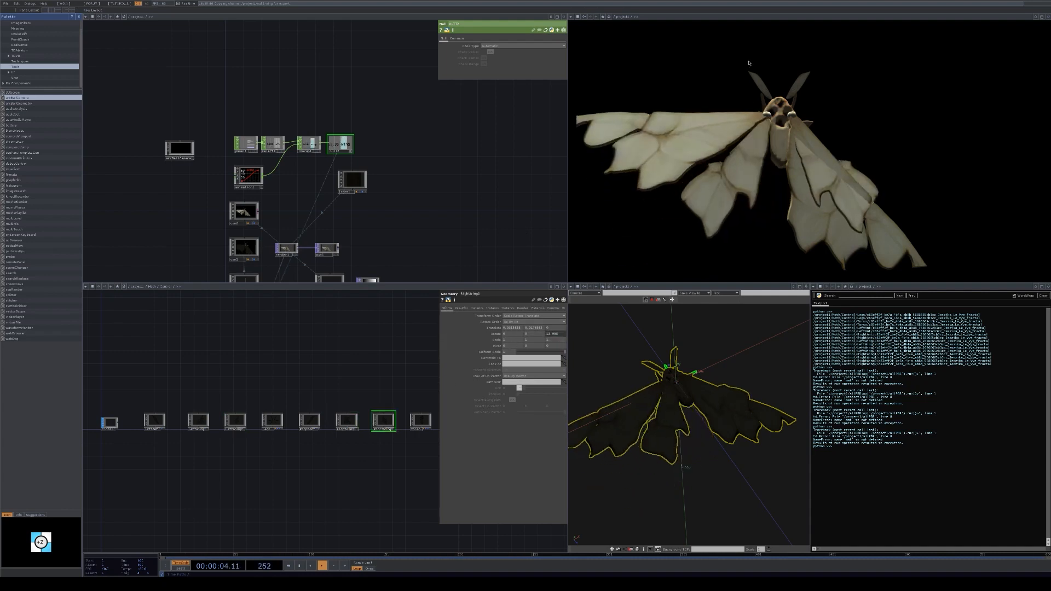
click(346, 424)
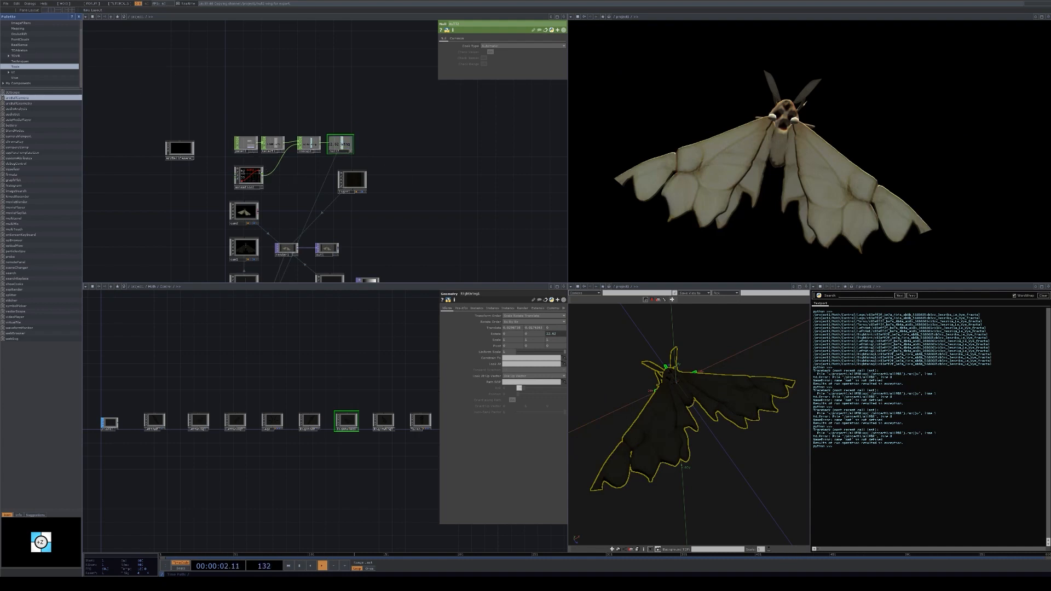
Open the Animation COMP's channels for editing, frame the whole wing curve, and raise its end key
right_click(249, 176)
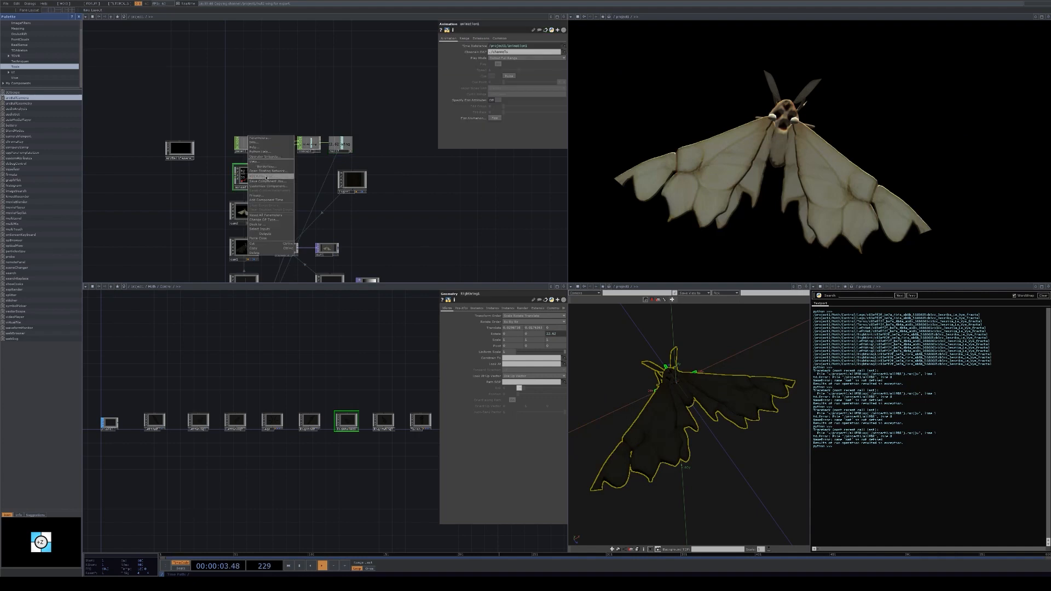
click(268, 176)
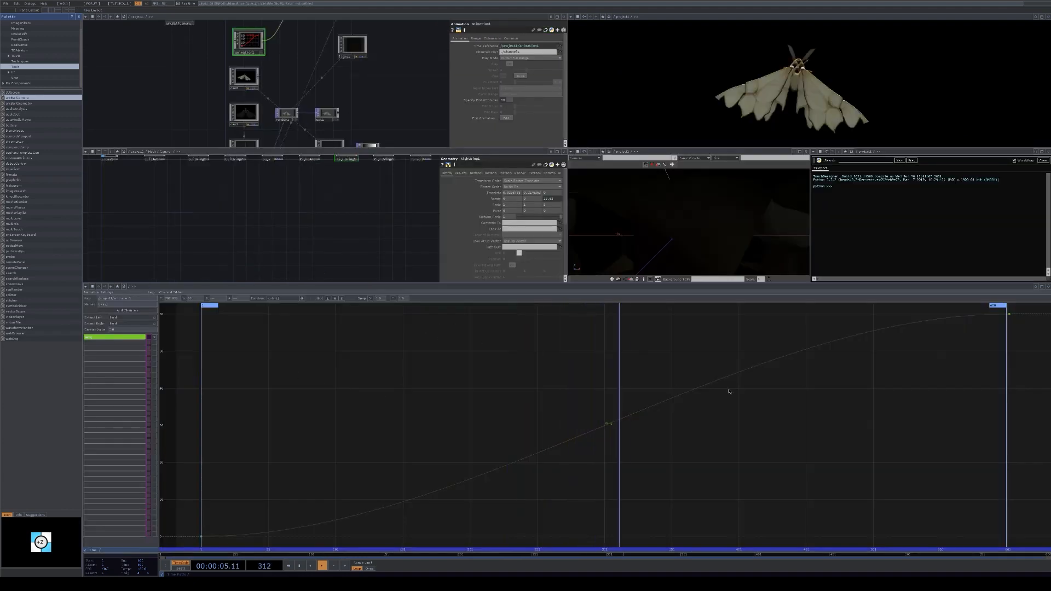
middle_drag(690, 394, 618, 403)
drag(922, 343, 797, 408)
mouse_move(755, 439)
mouse_down()
mouse_move(816, 373)
mouse_move(676, 470)
mouse_up()
right_drag(691, 460, 749, 381)
drag(726, 417, 727, 332)
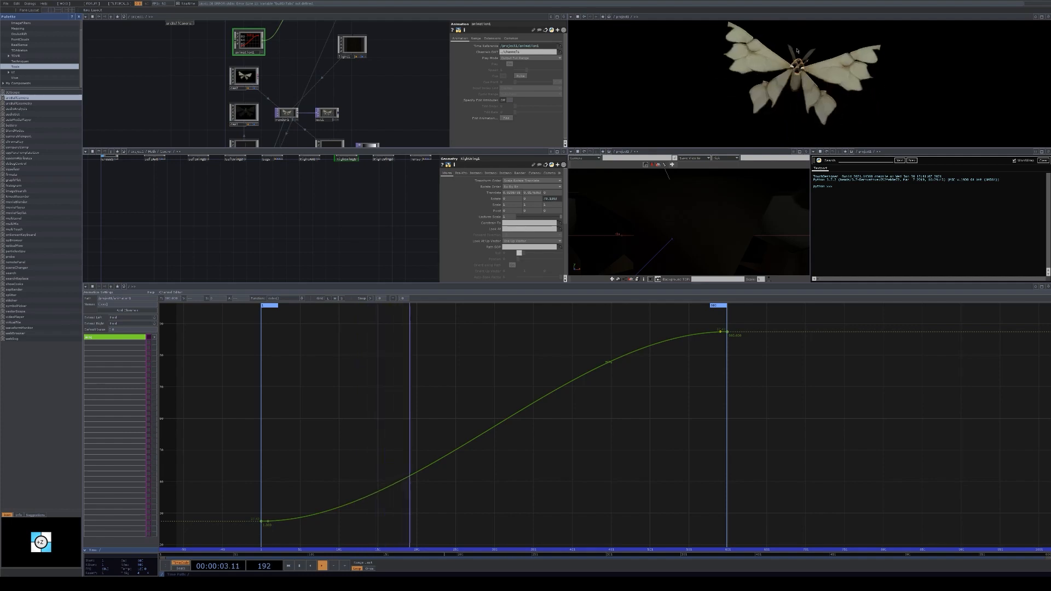
Set the value of the wing curve's end key to 70
click(727, 331)
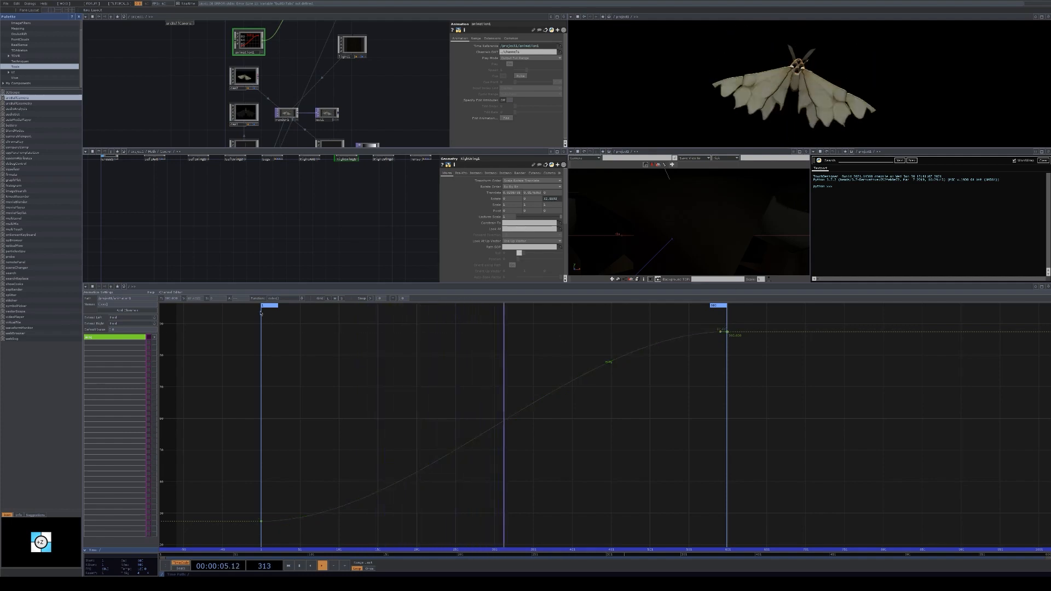
click(198, 299)
text(70)
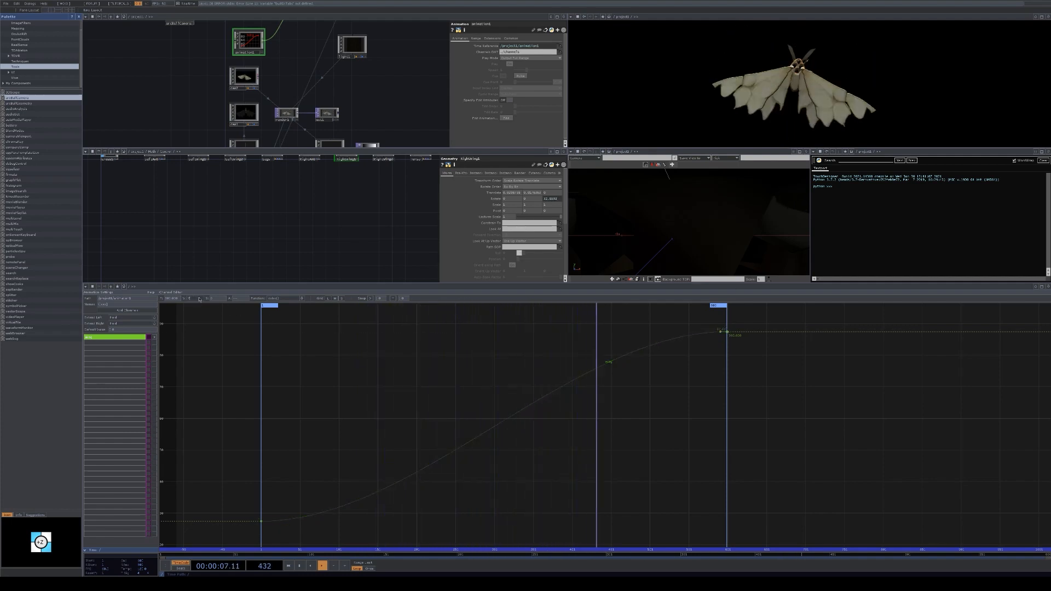
key(Return)
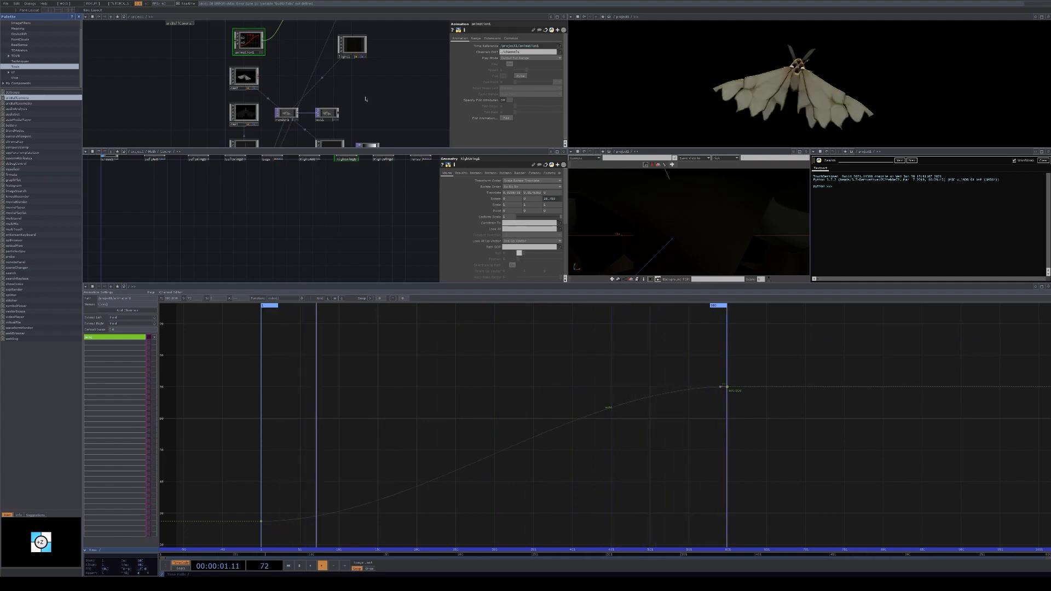
Try a 0.5 multiplier in the second left wing's Rotate Z expression, and settle on 0.4
drag(363, 99, 357, 61)
drag(330, 209, 331, 258)
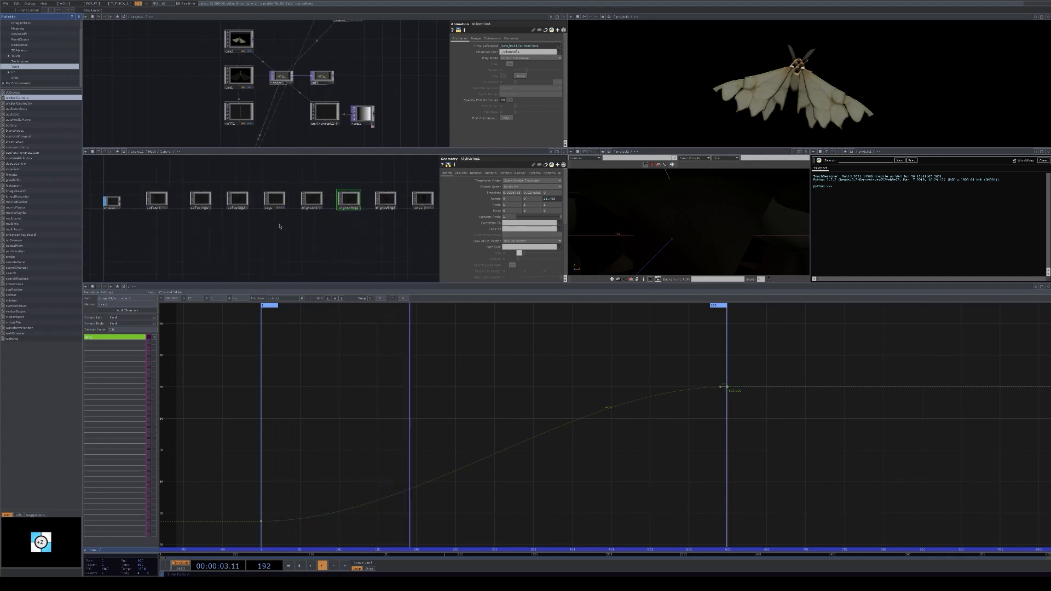
click(238, 201)
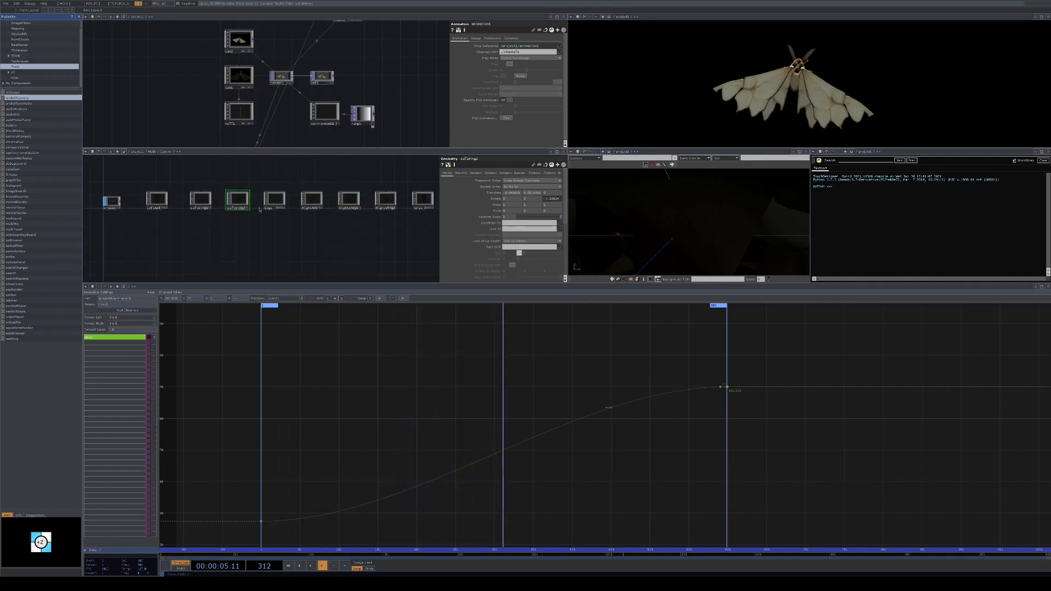
click(554, 198)
double_click(545, 217)
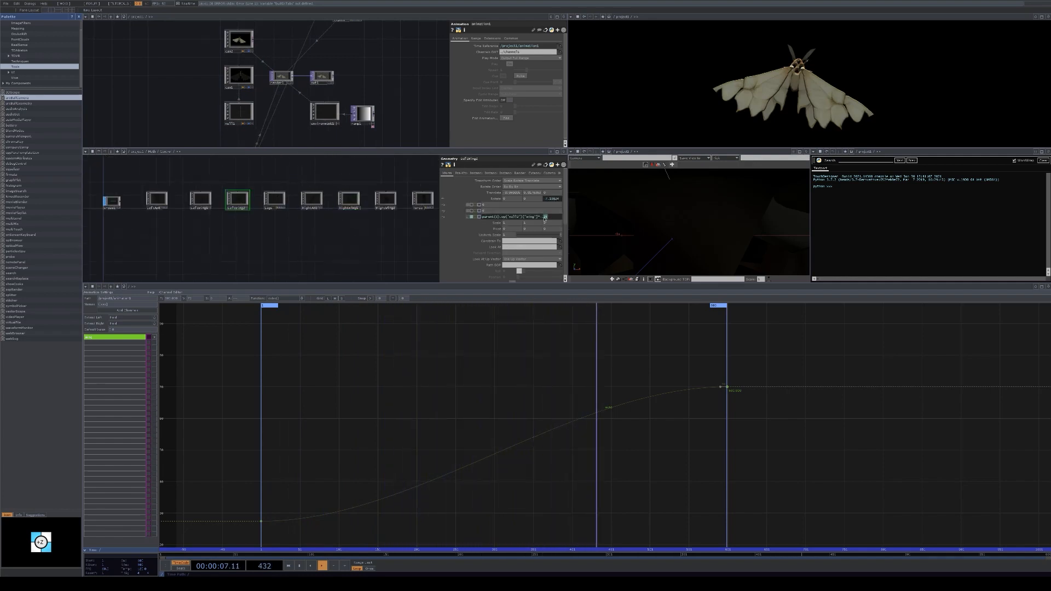
text(5)
click(314, 228)
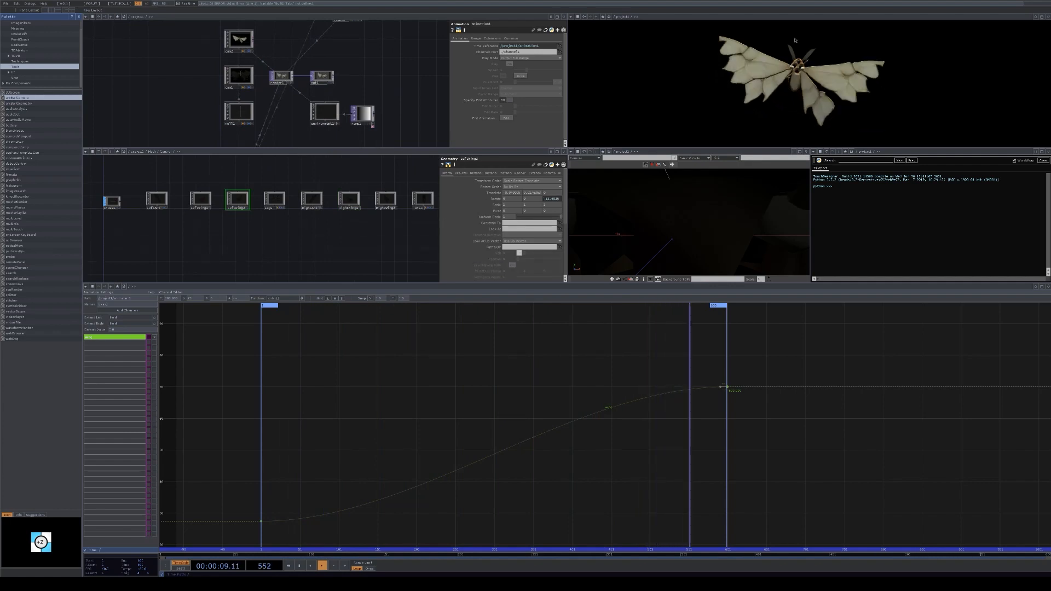
click(552, 199)
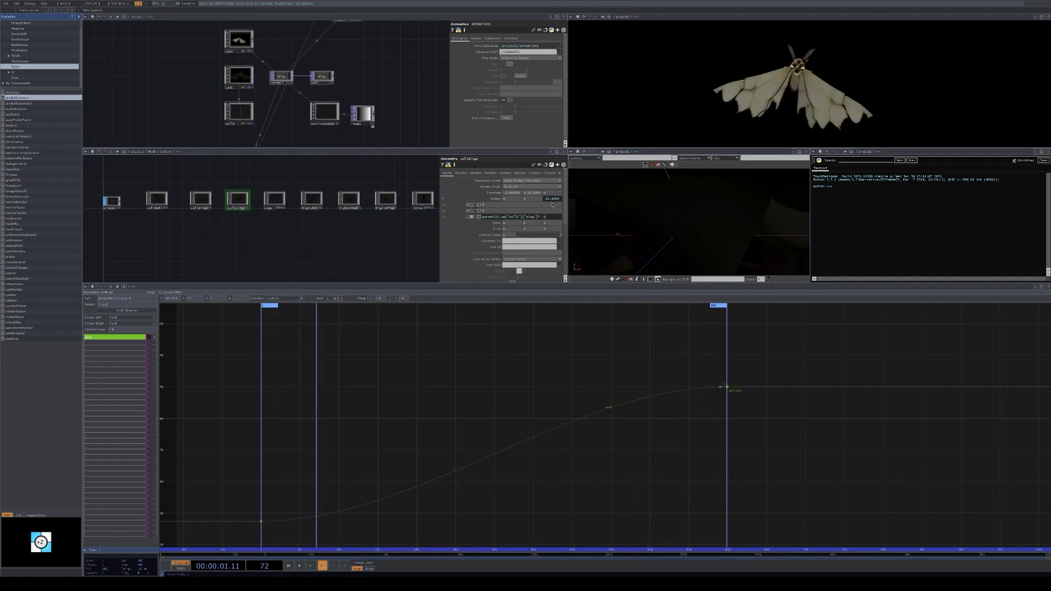
double_click(547, 217)
text(3)
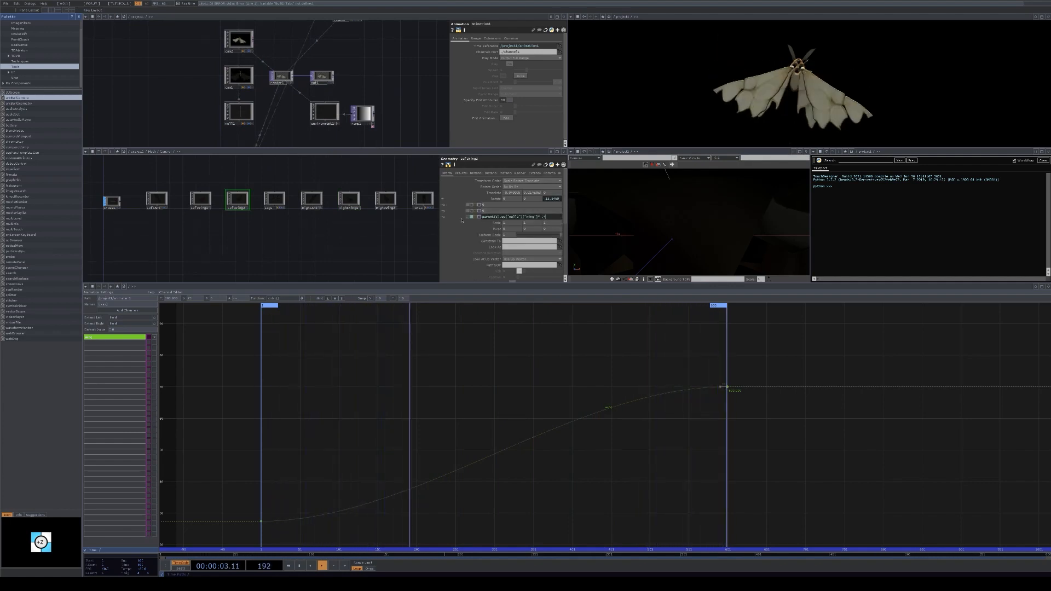
key(Return)
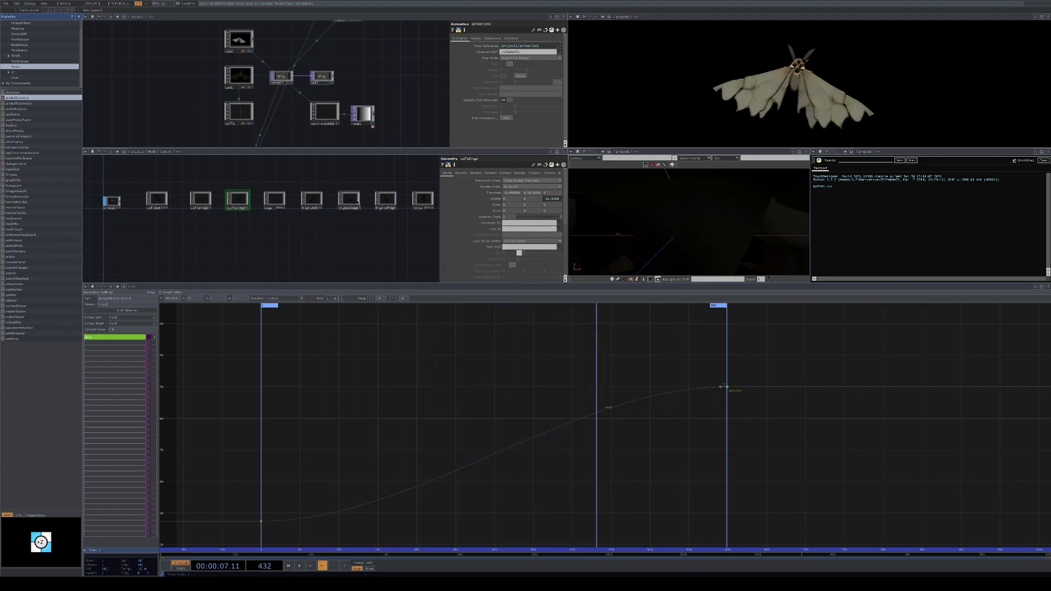
Set the multiplier in the second right wing's Rotate Z expression to 0.4 and close the large animation editor pane
click(389, 204)
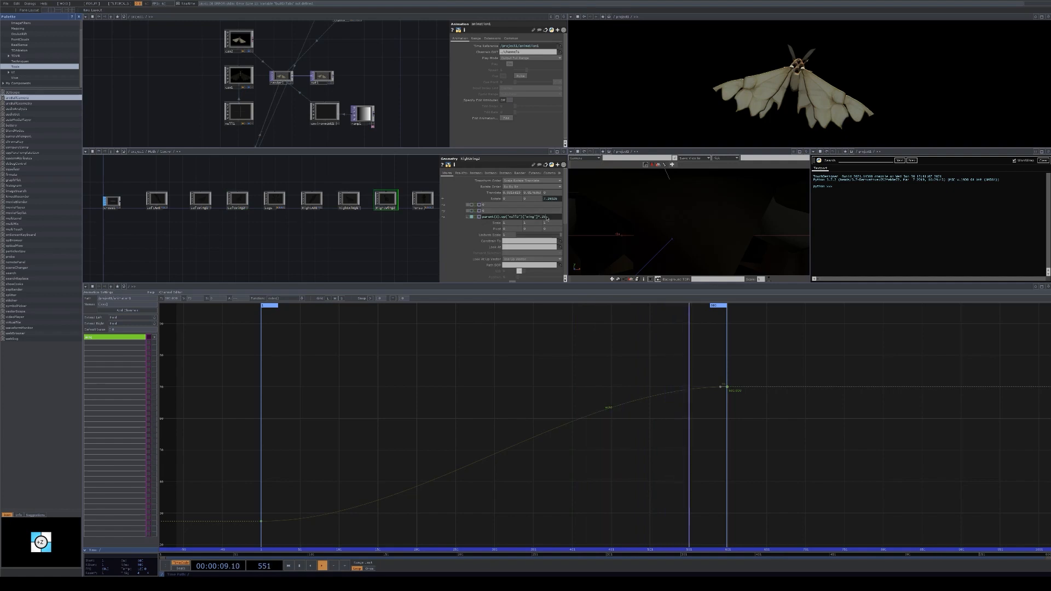
key(Return)
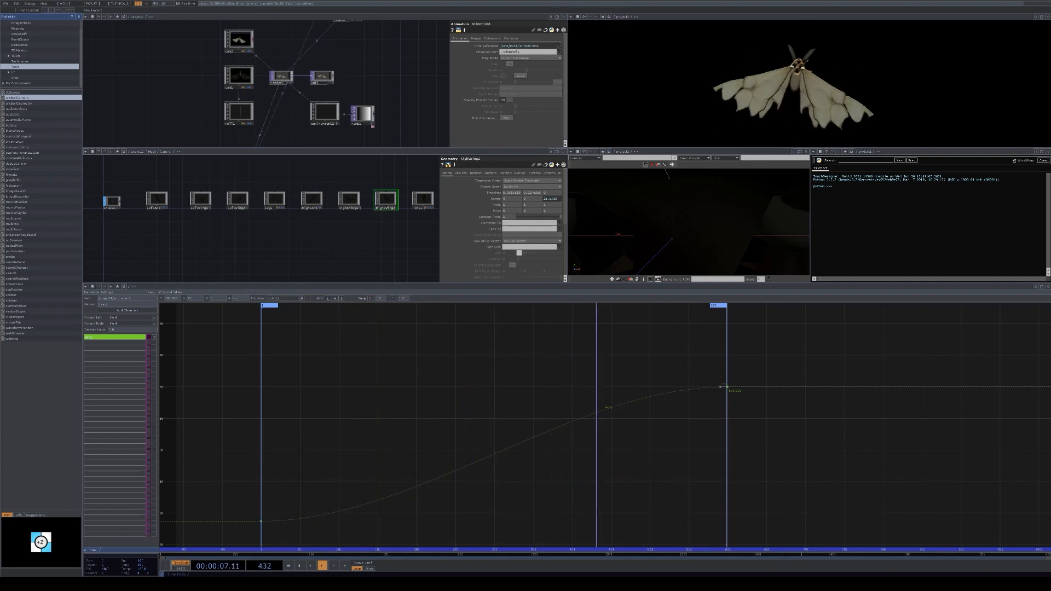
click(1048, 286)
click(1006, 327)
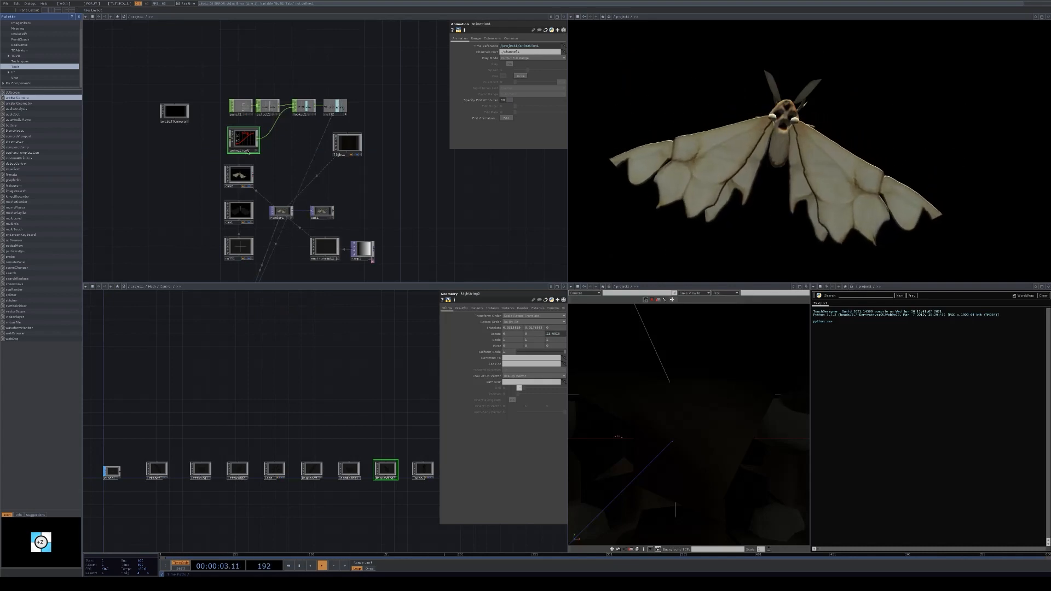
right_click(247, 152)
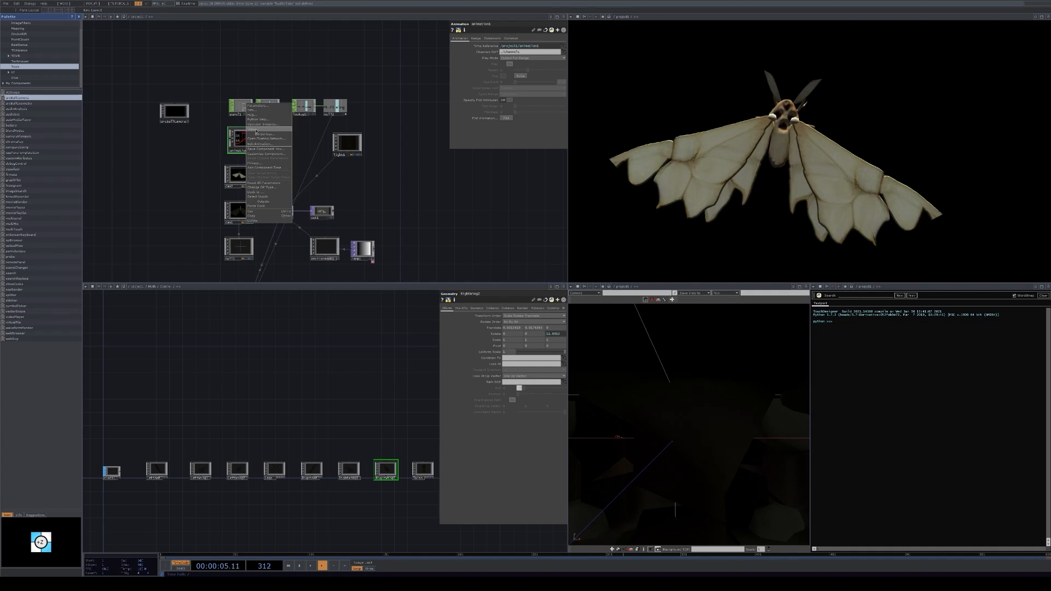
click(182, 161)
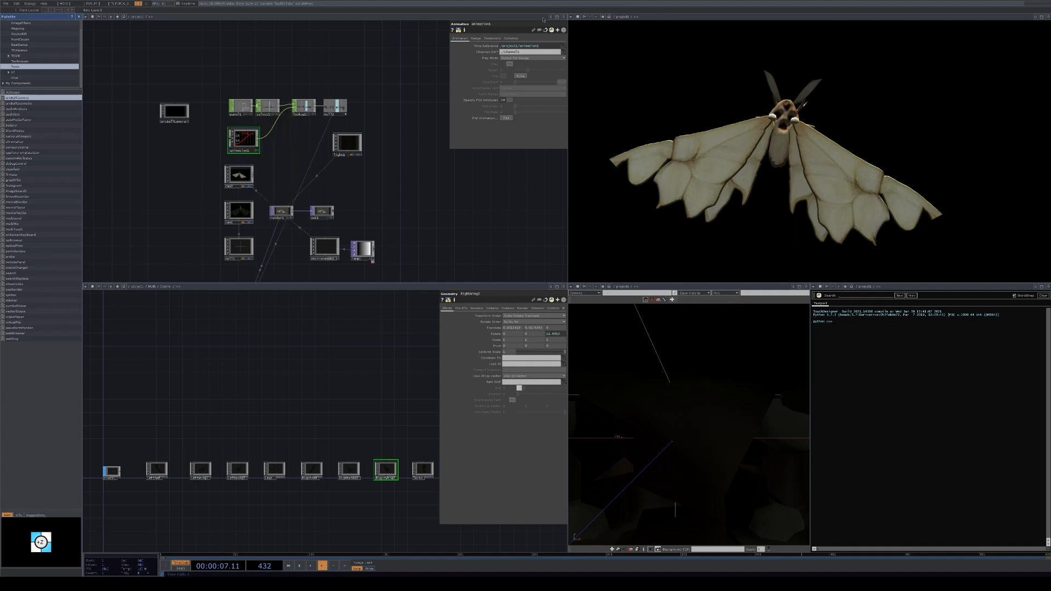
click(563, 16)
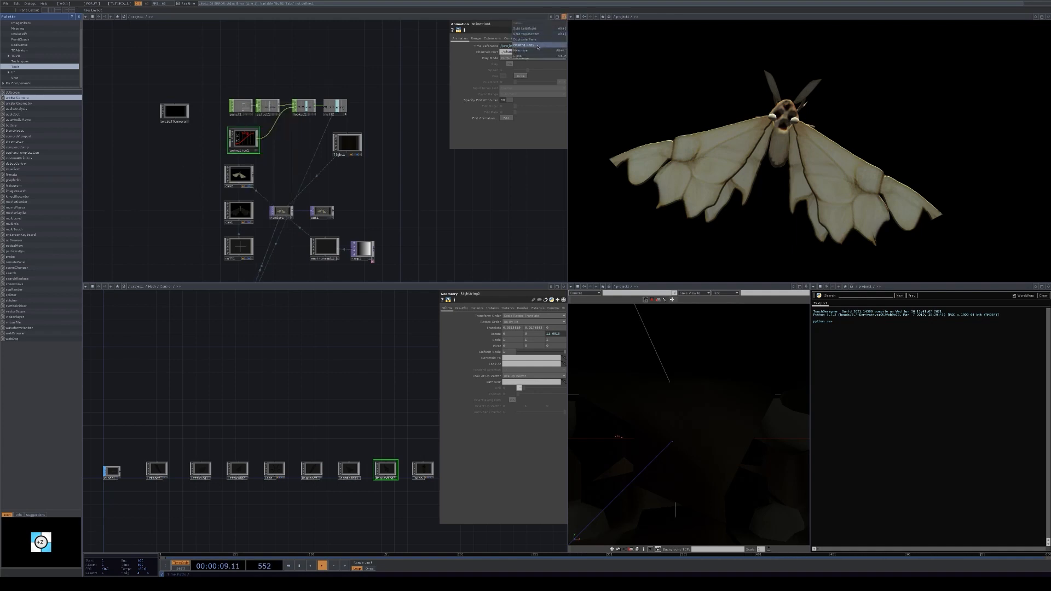
click(807, 287)
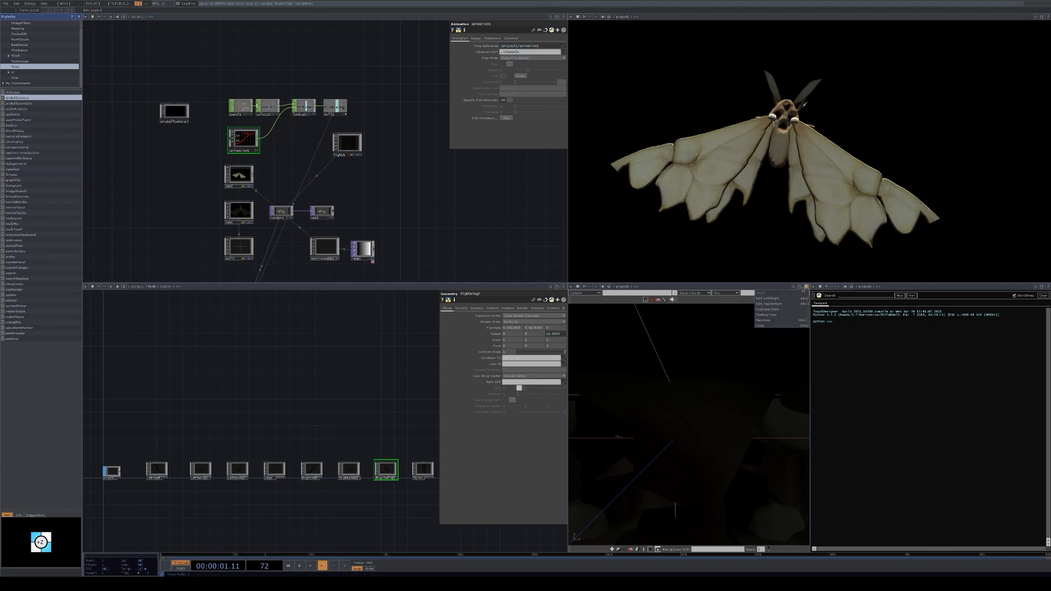
Switch the 3D geometry viewer pane to an animation editor for the wing curve
click(571, 288)
click(572, 288)
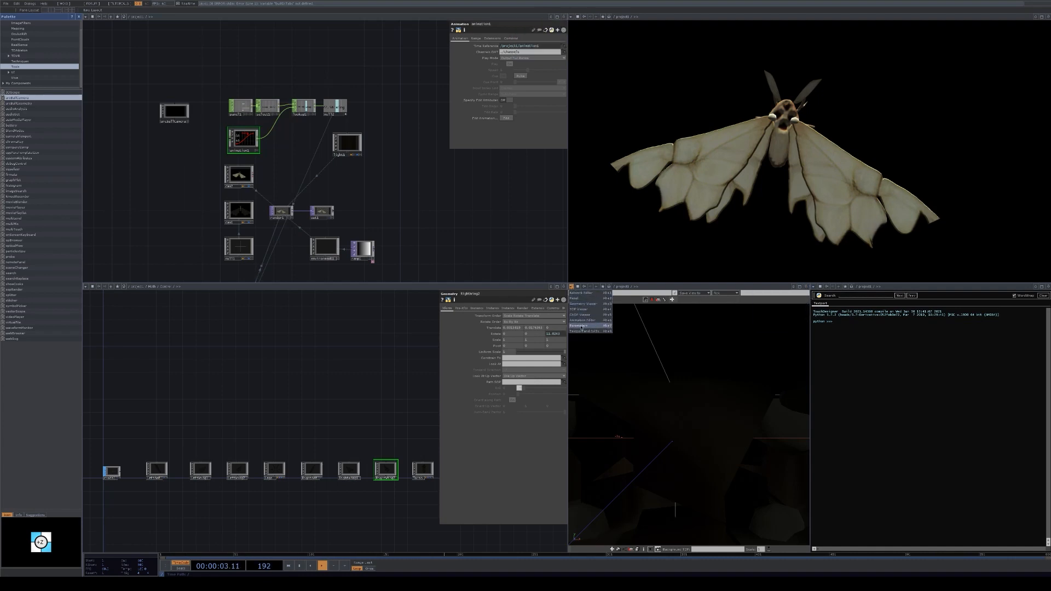
click(582, 320)
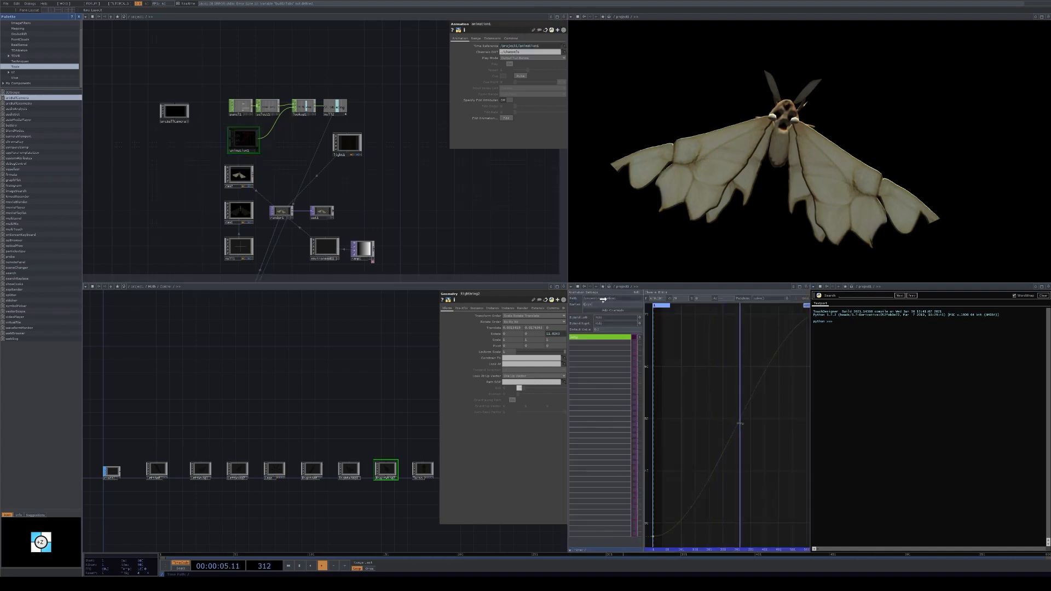
Try to set the value of the wing curve's first key to 0, and undo the change
drag(651, 537, 687, 529)
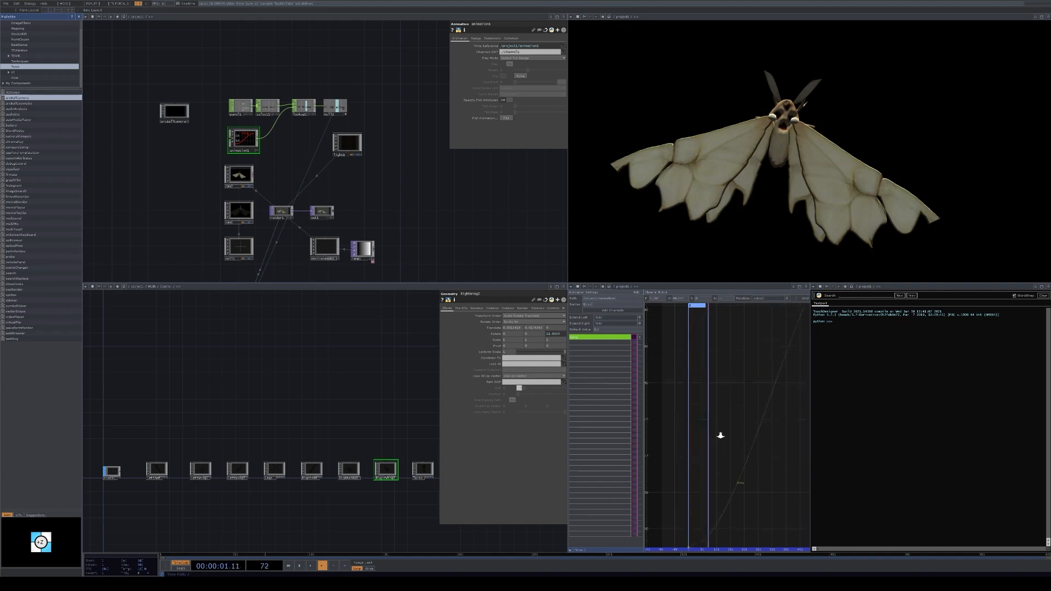
drag(747, 434, 748, 424)
click(689, 430)
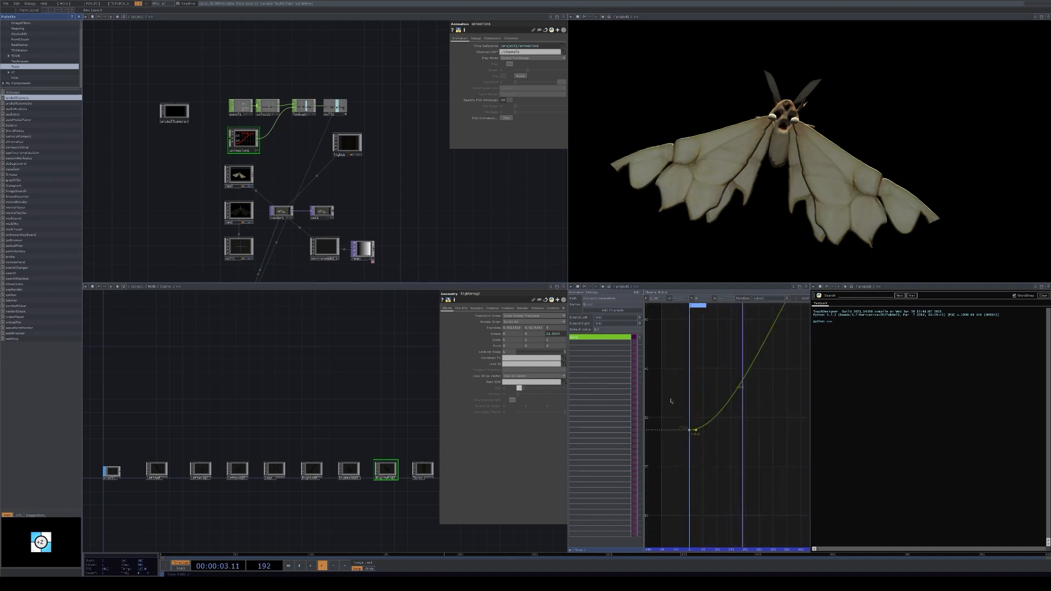
click(678, 300)
text(0)
key(Return)
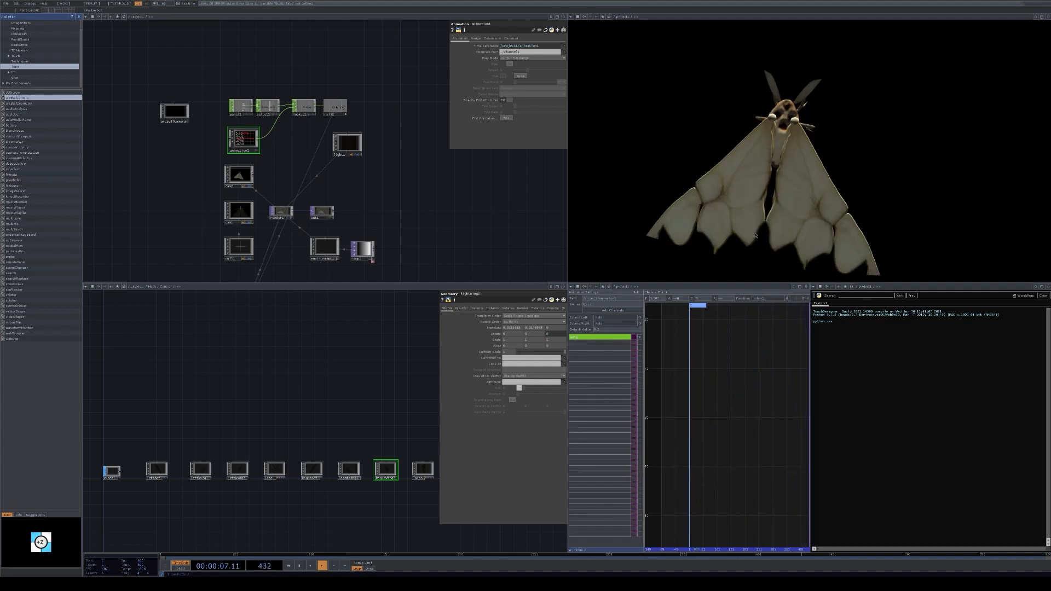
key(ctrl+z)
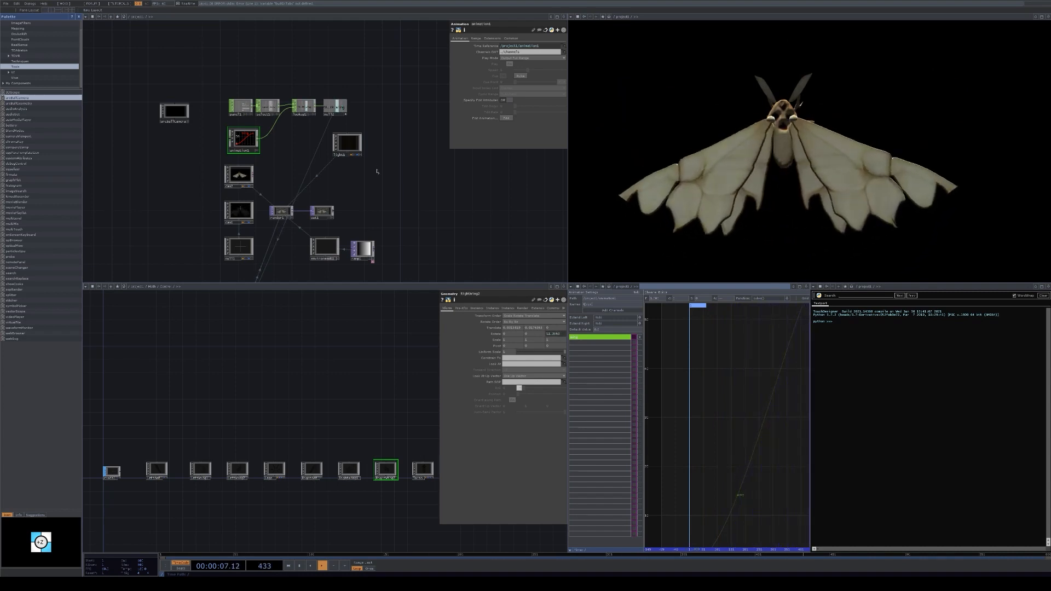
Duplicate the Select CHOP for the rollu panel channel and place the copy above the original
scroll(281, 99, up, 5)
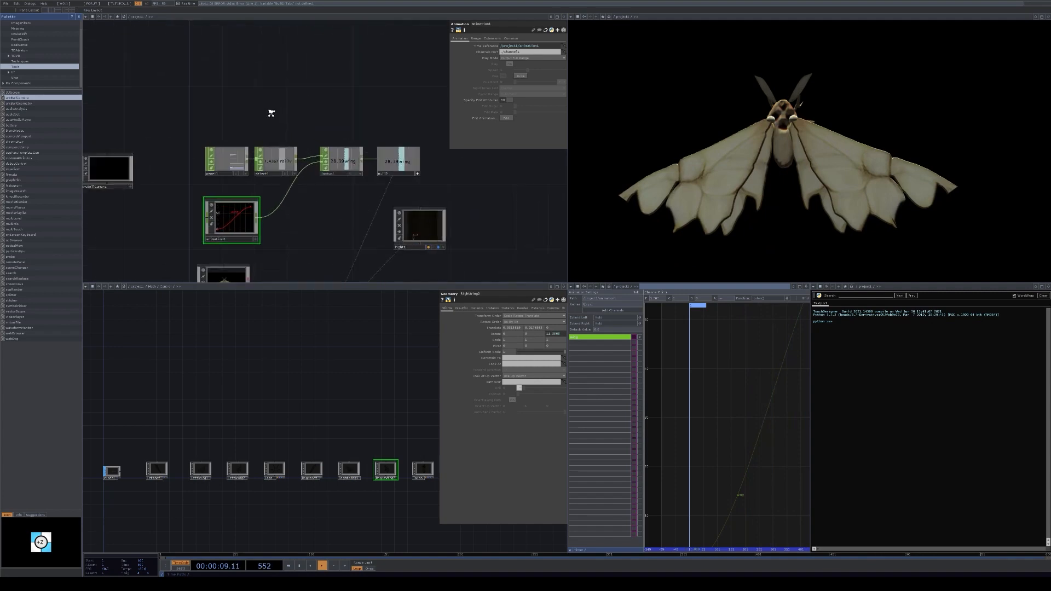
click(276, 159)
key(ctrl+c)
key(ctrl+v)
drag(281, 213, 282, 115)
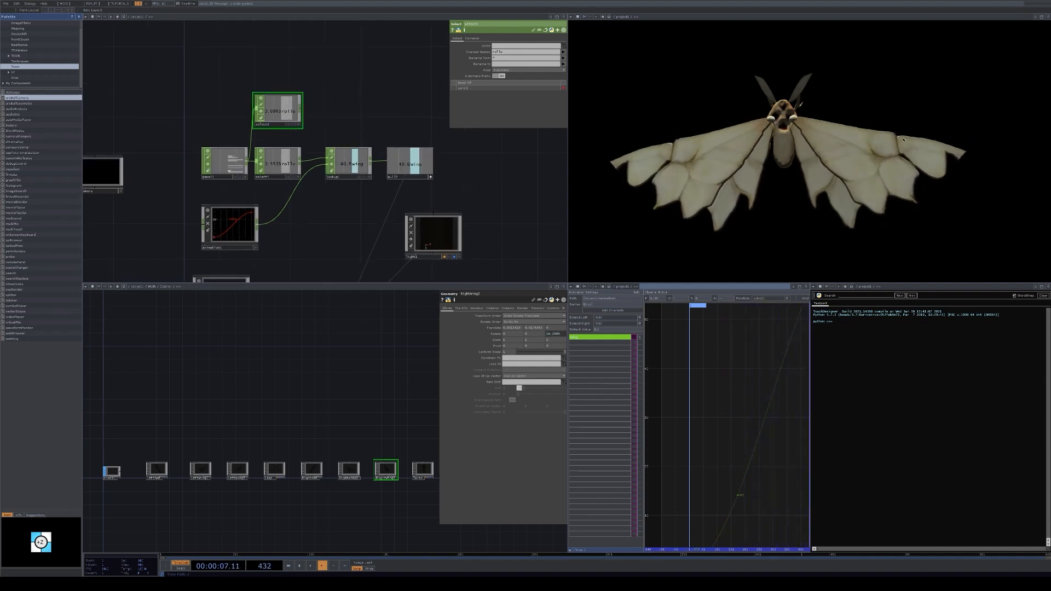
Duplicate the Lookup CHOP and place the copy above the original, beside the new Select CHOP
drag(353, 79, 352, 97)
click(352, 183)
key(ctrl+c)
key(ctrl+v)
drag(355, 221, 352, 133)
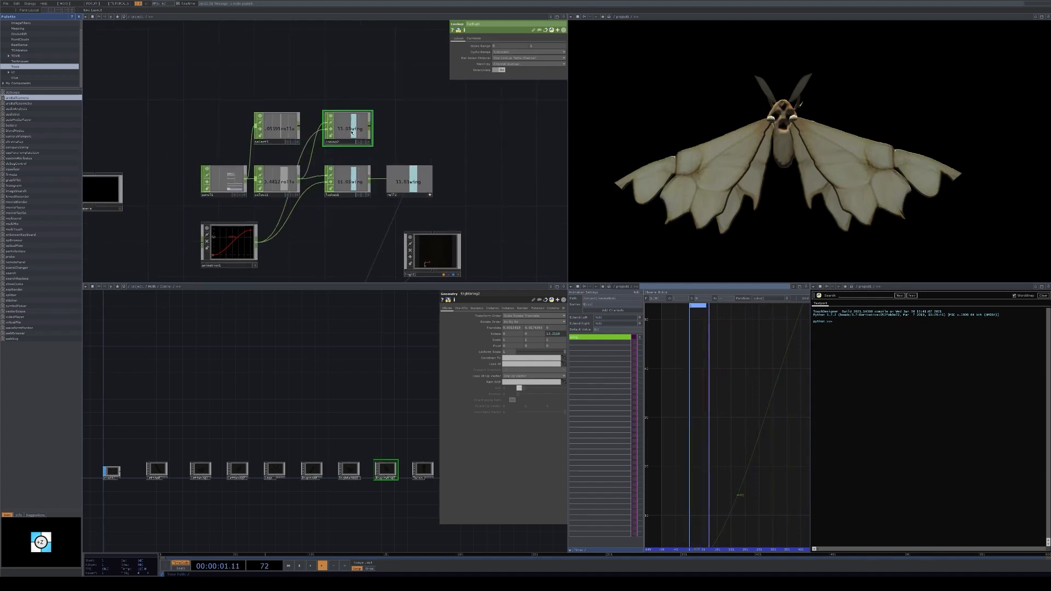
Add new channels to the Animation COMP, delete all but the first of them, and rename that one ant
mouse_move(310, 253)
mouse_down()
mouse_move(293, 247)
mouse_move(309, 243)
mouse_up()
click(237, 227)
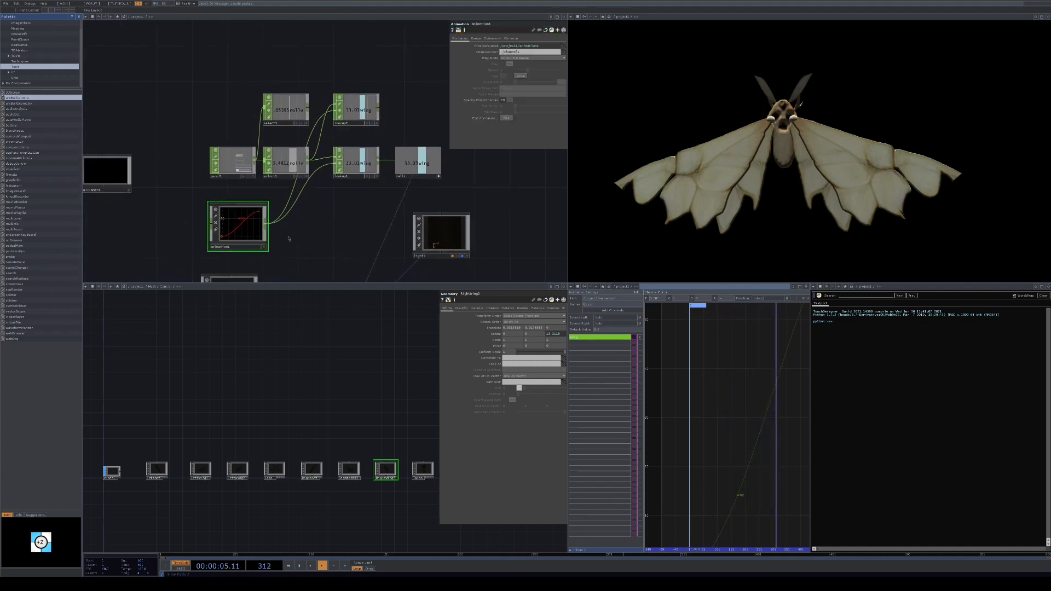
click(607, 346)
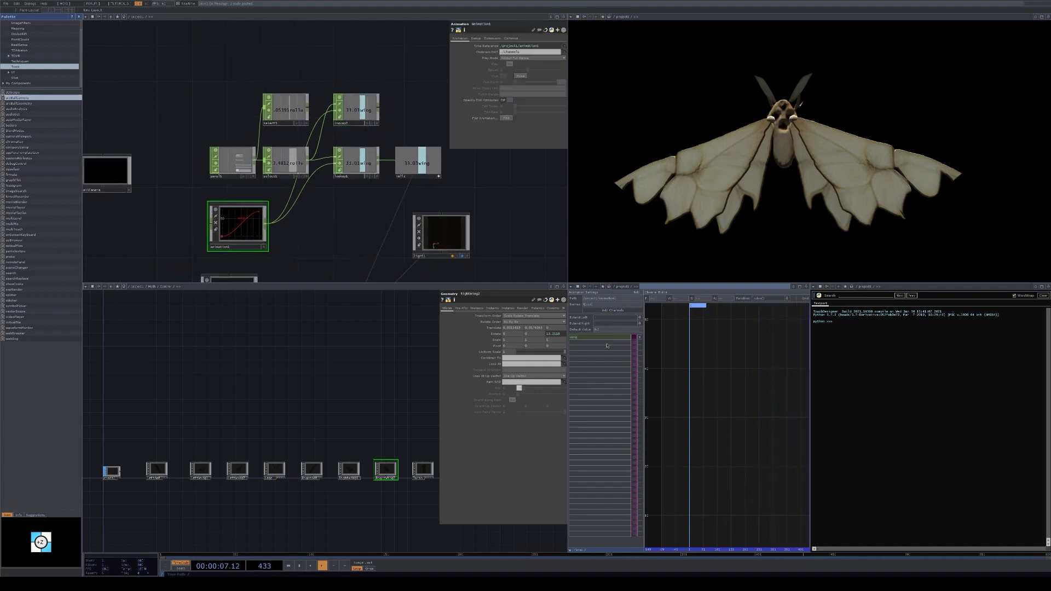
click(616, 311)
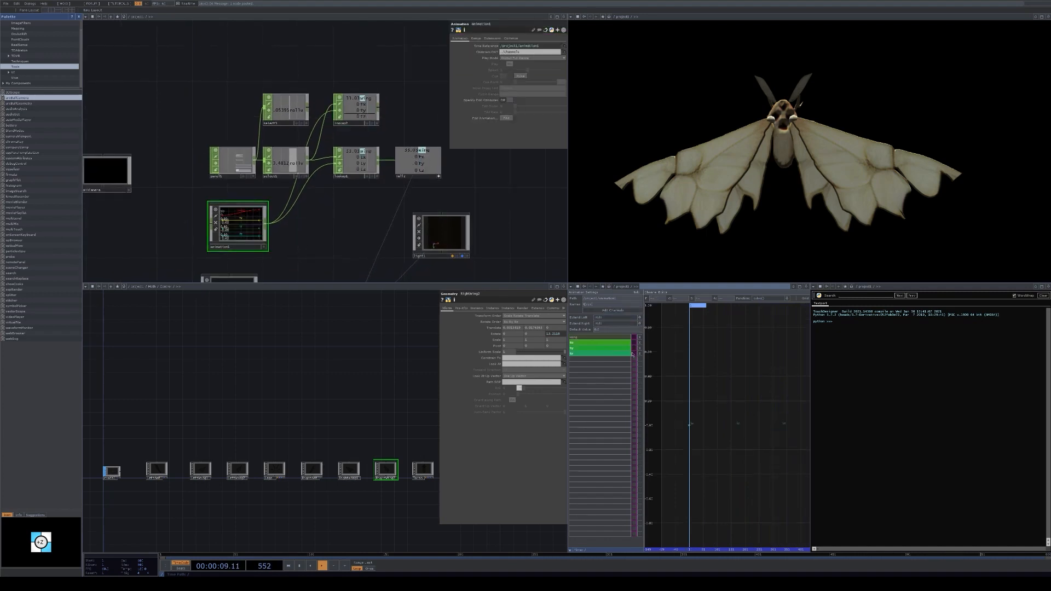
click(639, 354)
click(639, 348)
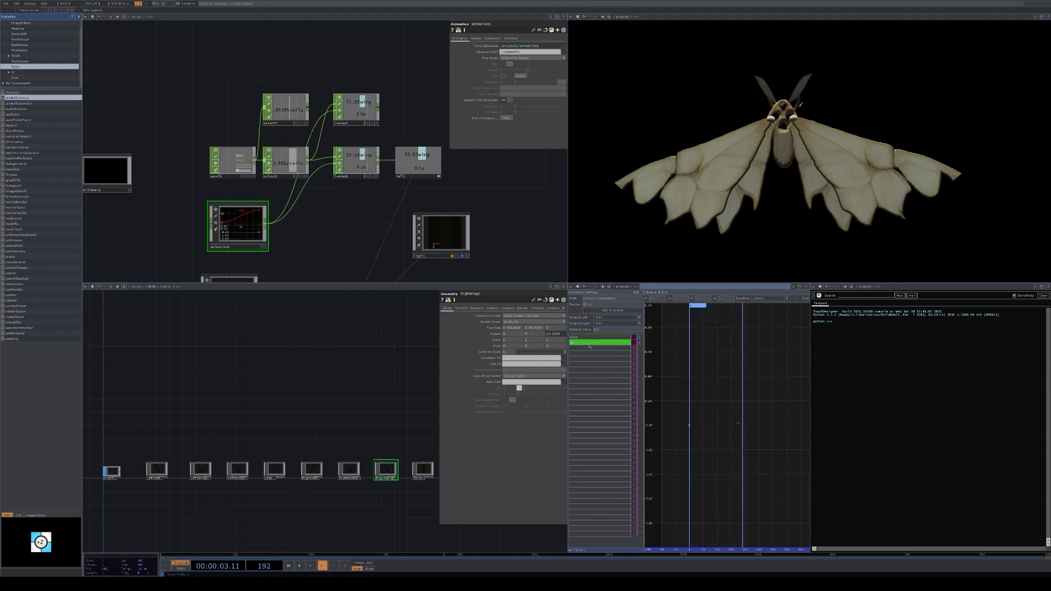
key(Return)
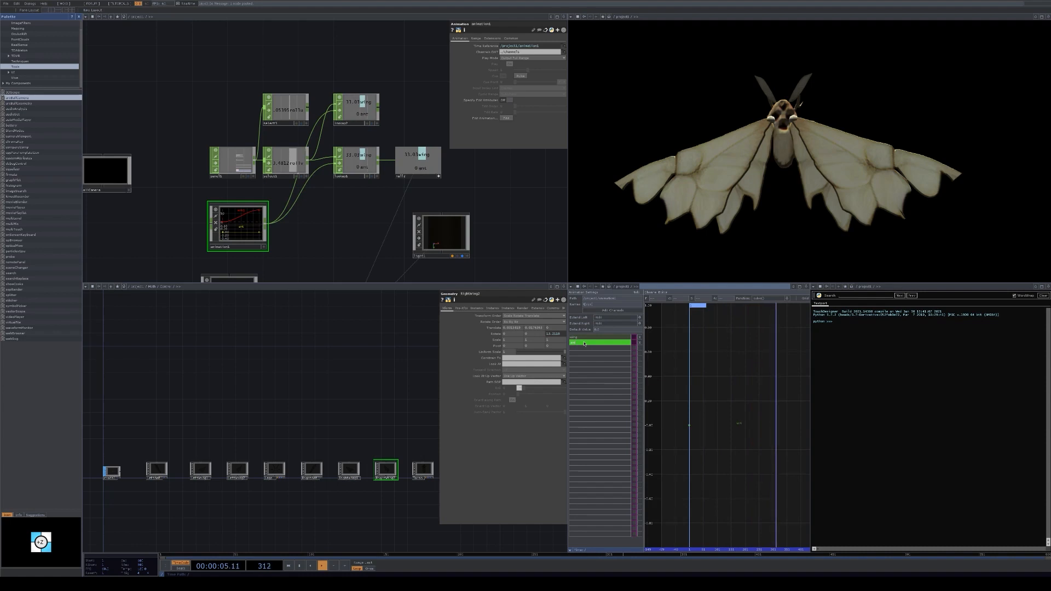
click(607, 370)
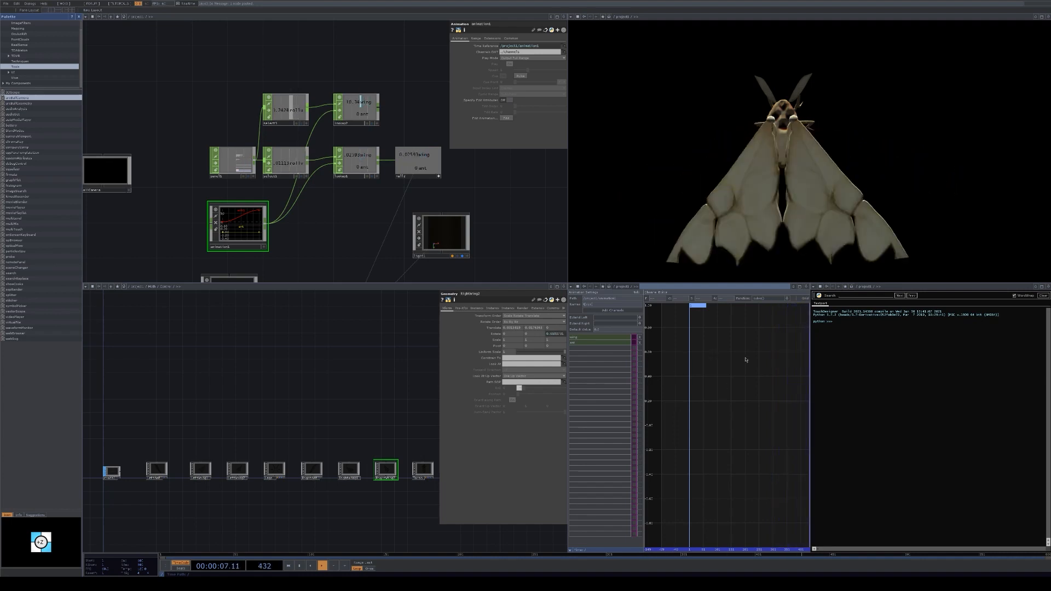
Try out Rotate Z values on the right antenna geometry and return it to its original rotation
drag(368, 434, 360, 415)
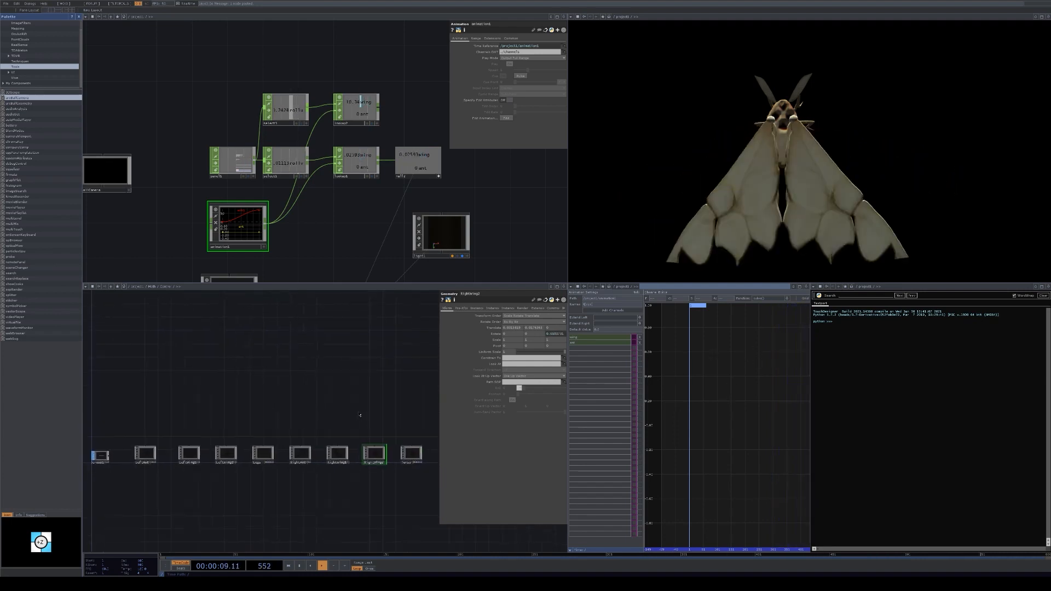
drag(337, 519, 381, 423)
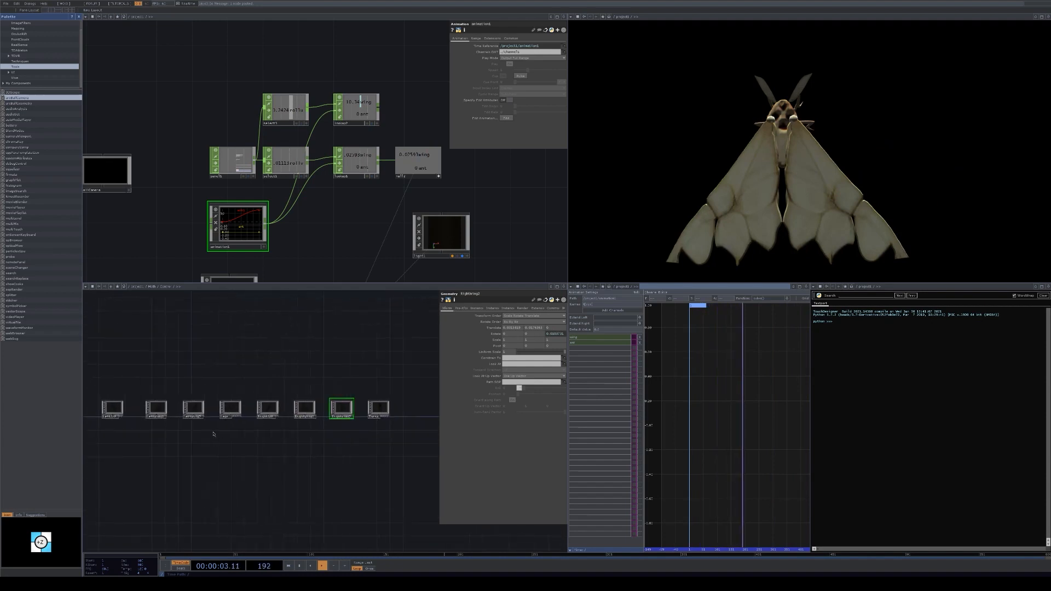
click(272, 410)
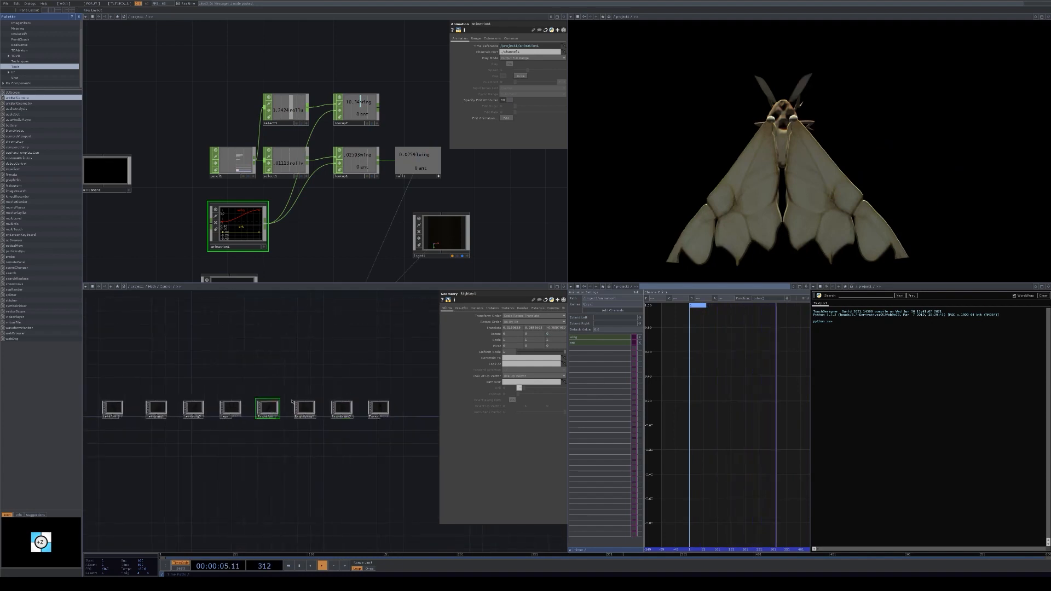
middle_drag(551, 334, 548, 326)
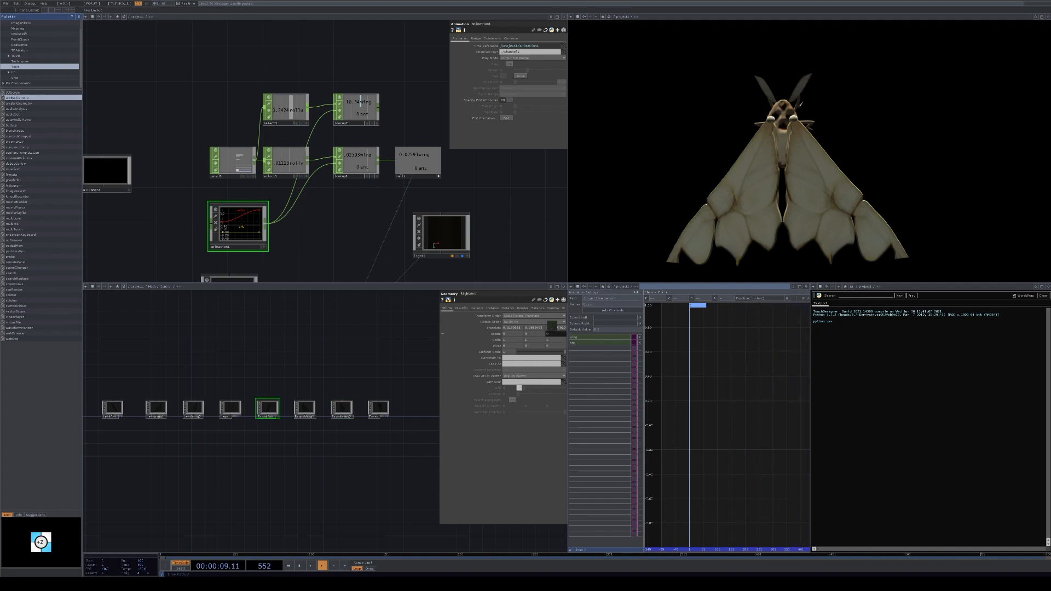
drag(553, 334, 553, 335)
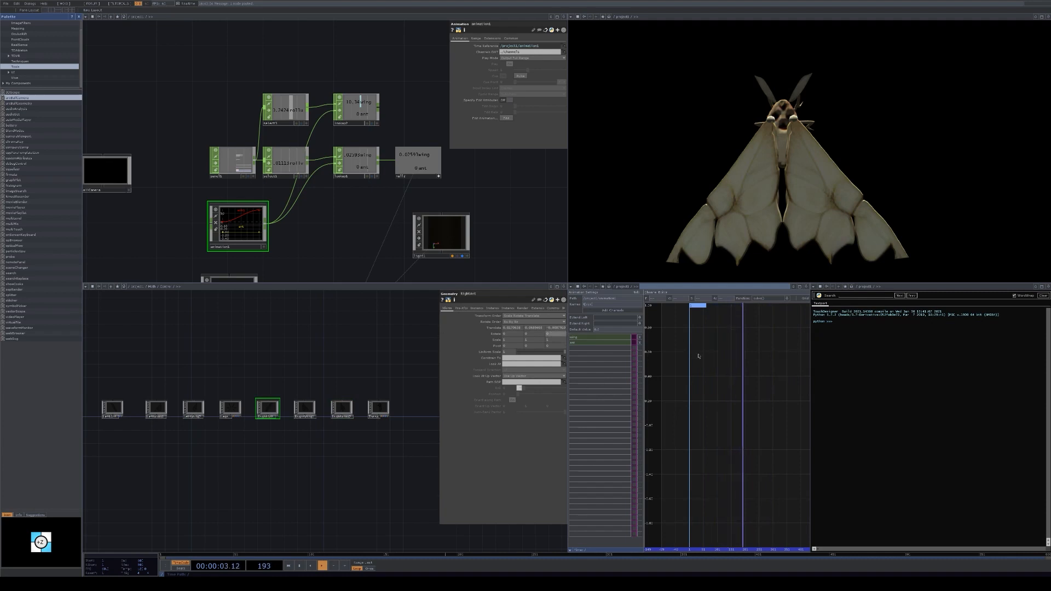
Shape the ant channel's curve in the Animation COMP so it rises from its first key to a higher end key
click(594, 343)
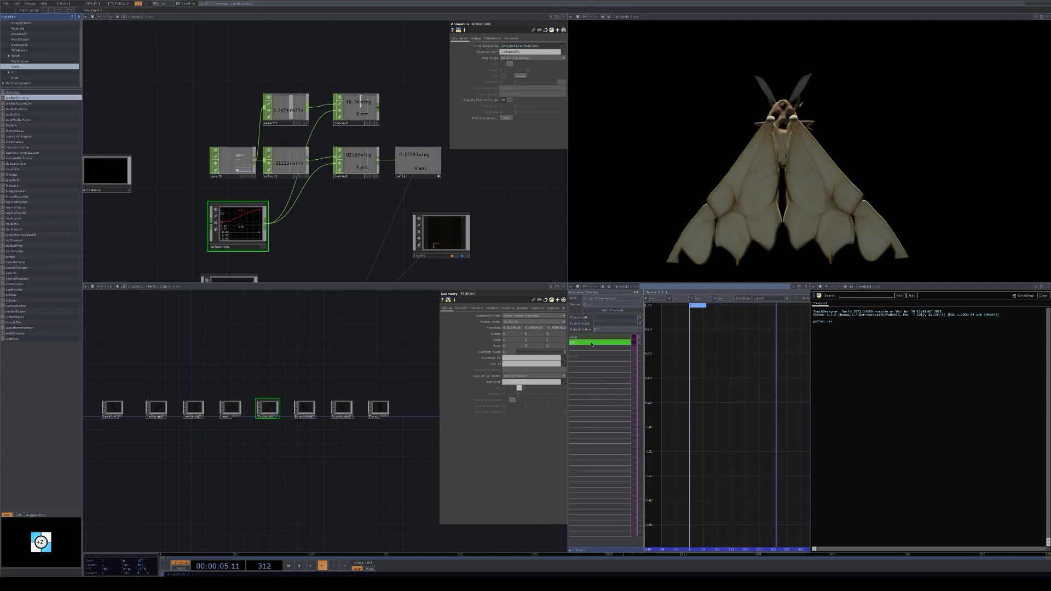
middle_drag(792, 441, 710, 449)
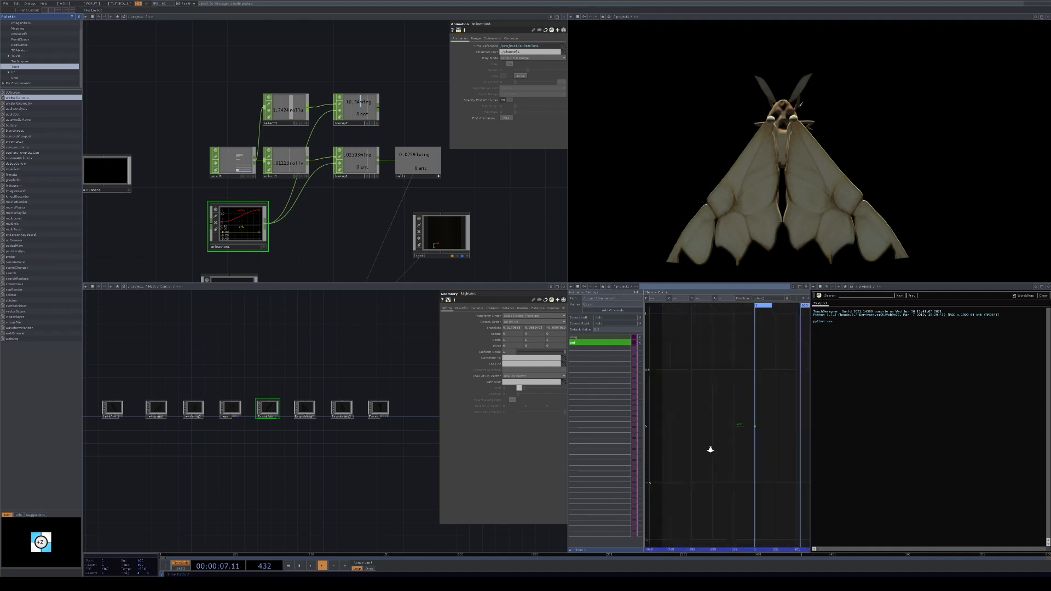
drag(764, 452, 689, 452)
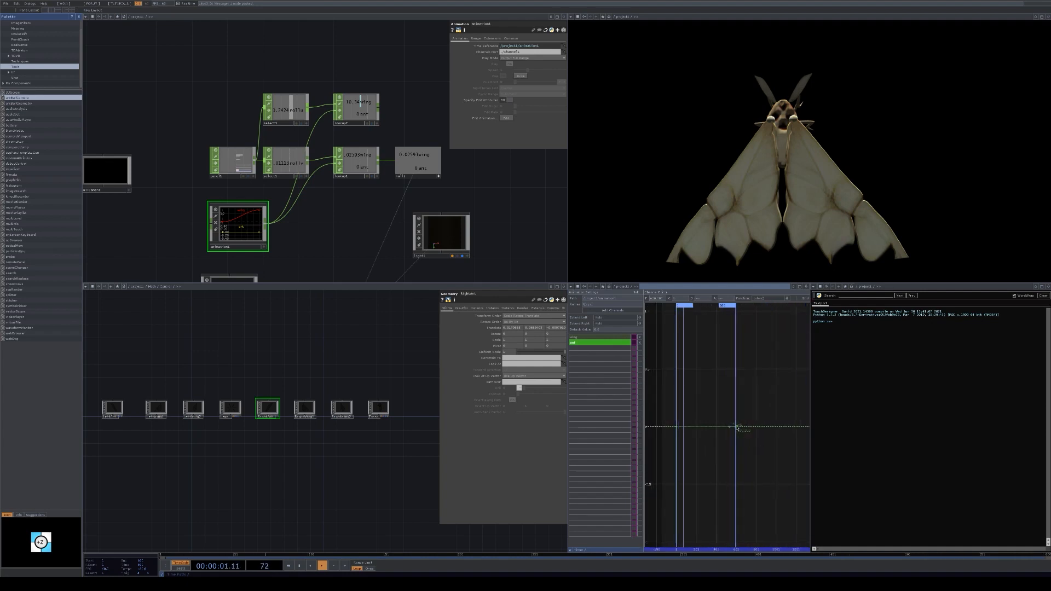
key(Return)
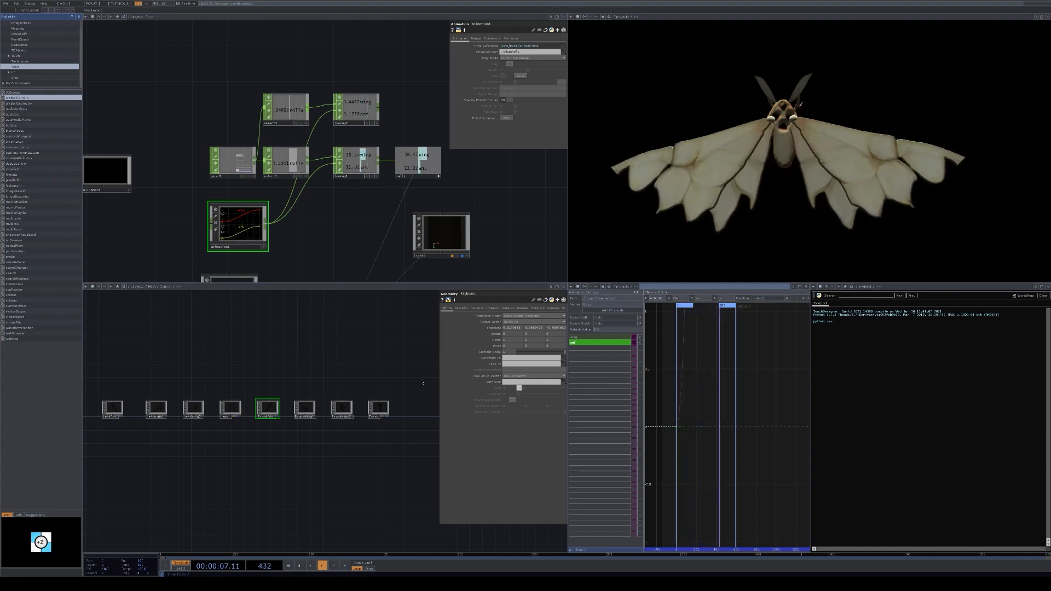
Add a Null CHOP after the upper Lookup CHOP and drive both antennae's Rotate Z from its ant channel, multiplied by -1
click(428, 110)
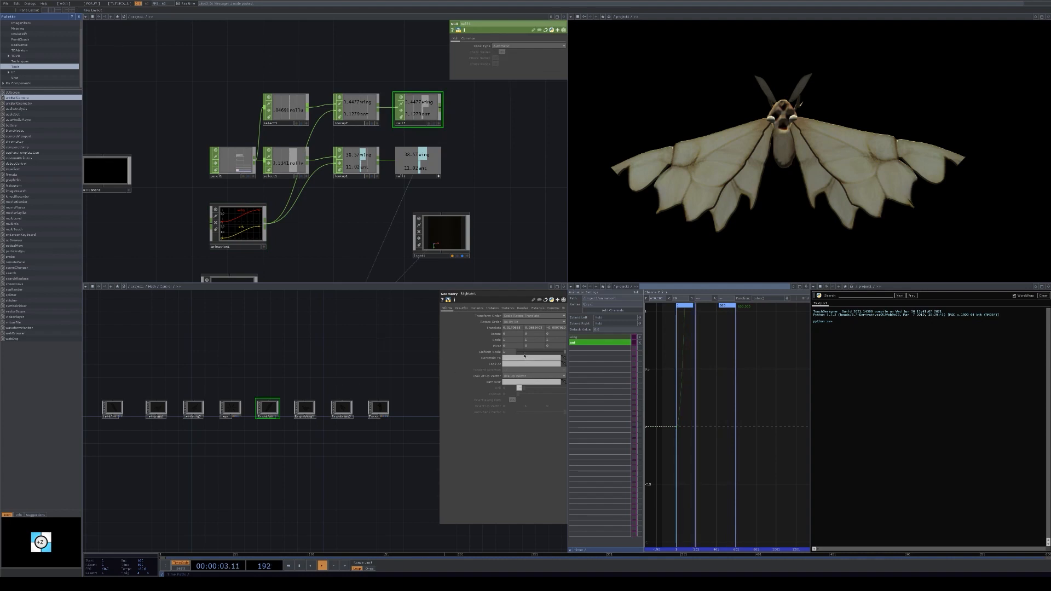
click(560, 334)
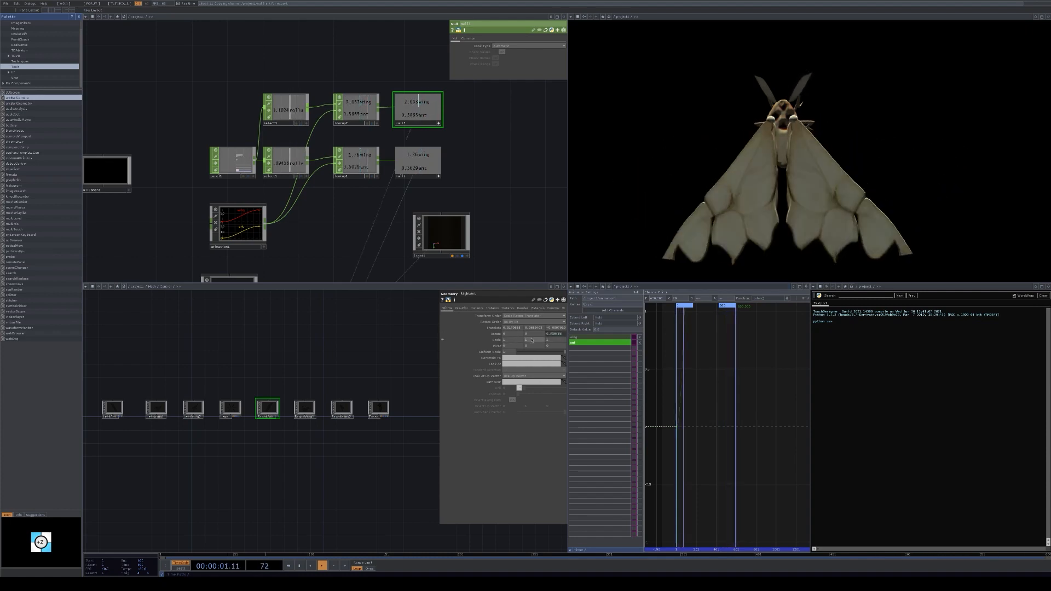
click(557, 335)
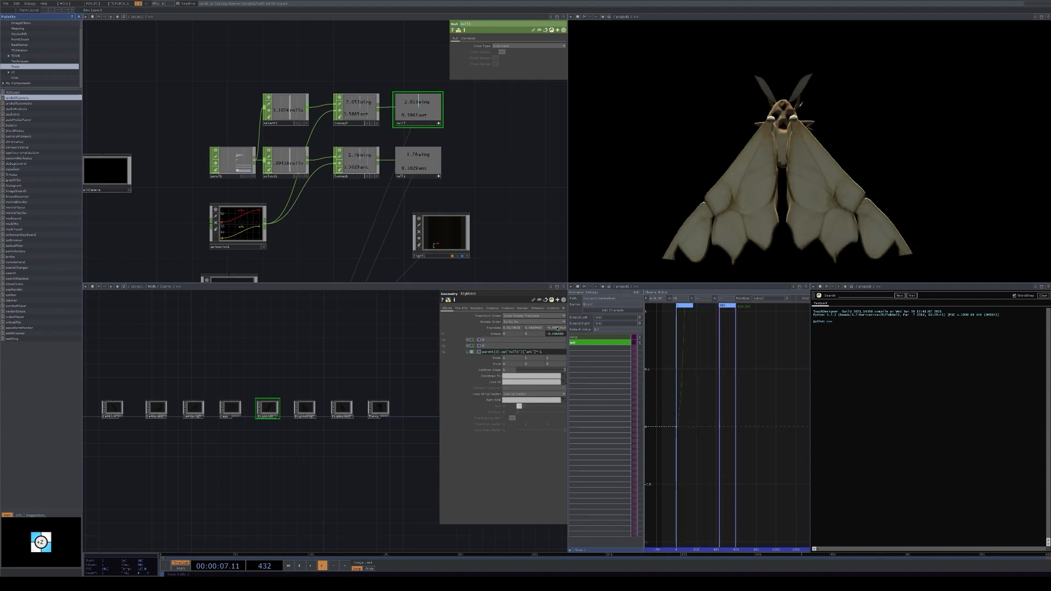
click(122, 411)
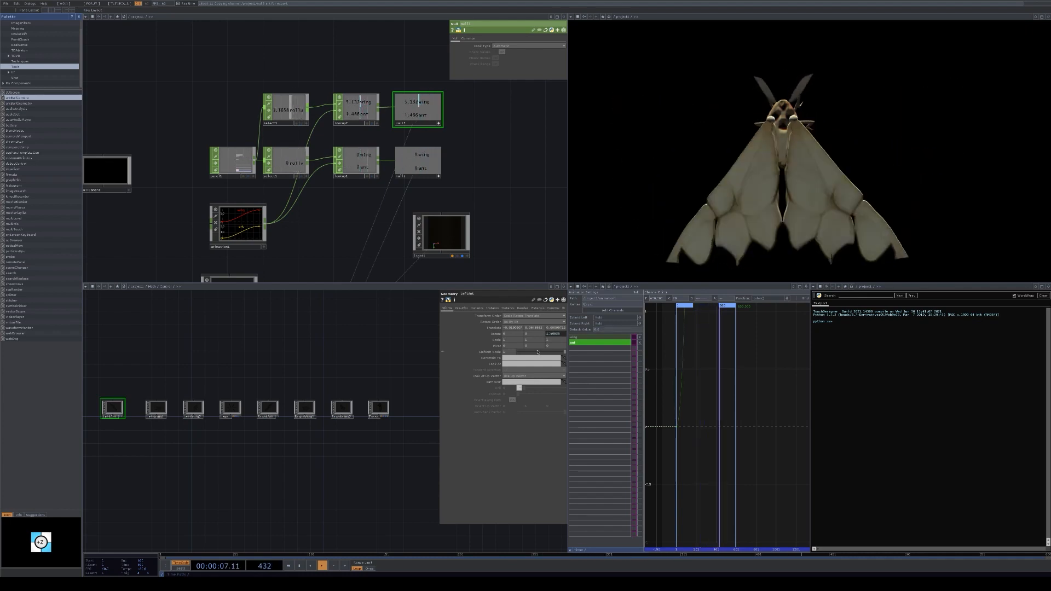
click(555, 334)
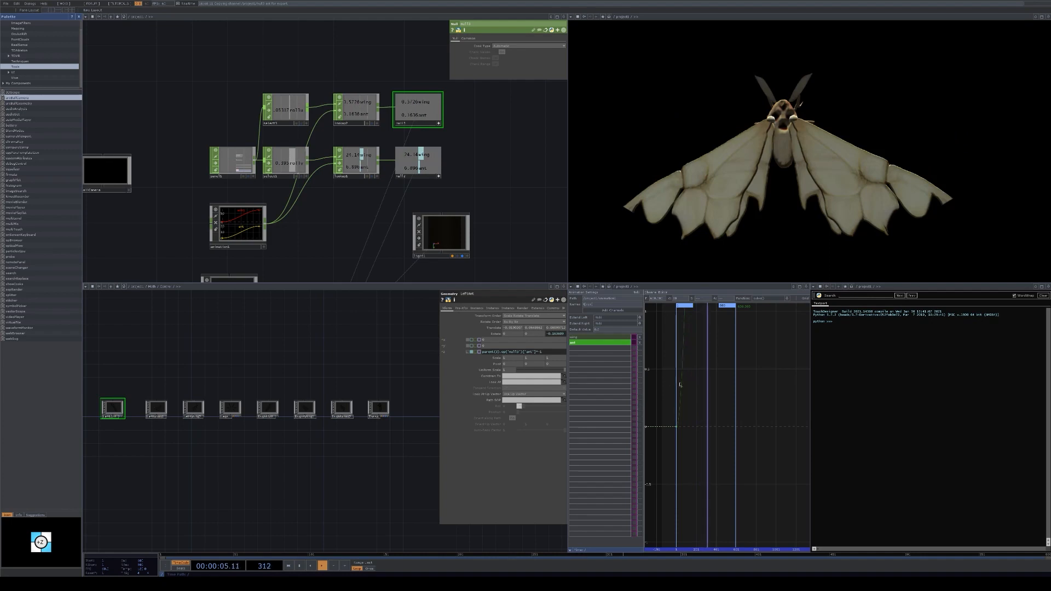
Extend the ant curve into negative values and check the antennae's motion on the rendered moth in an enlarged view
drag(690, 443, 718, 456)
right_drag(717, 463, 688, 427)
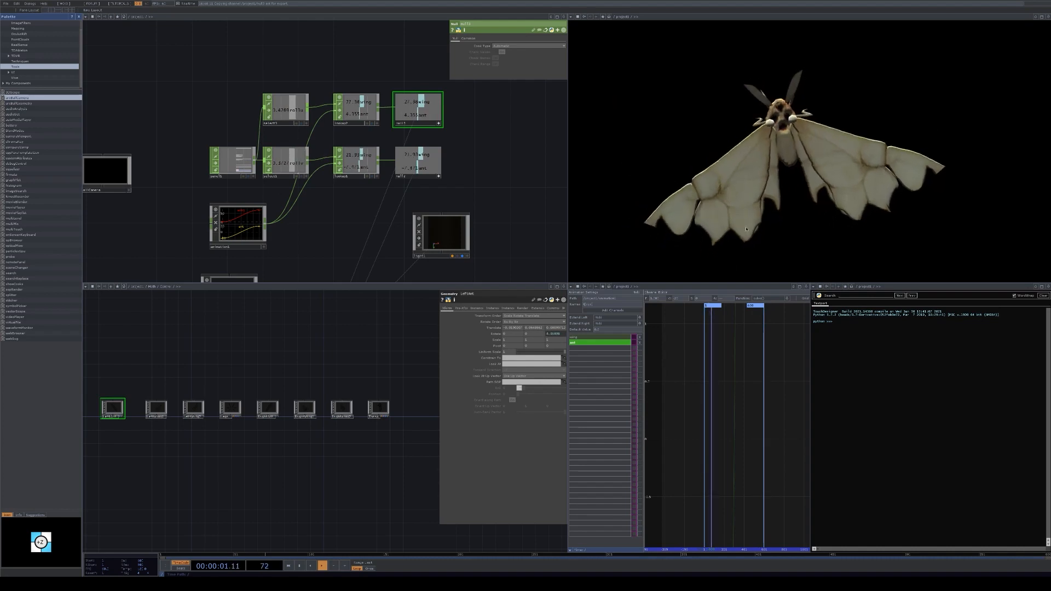
drag(713, 142, 701, 197)
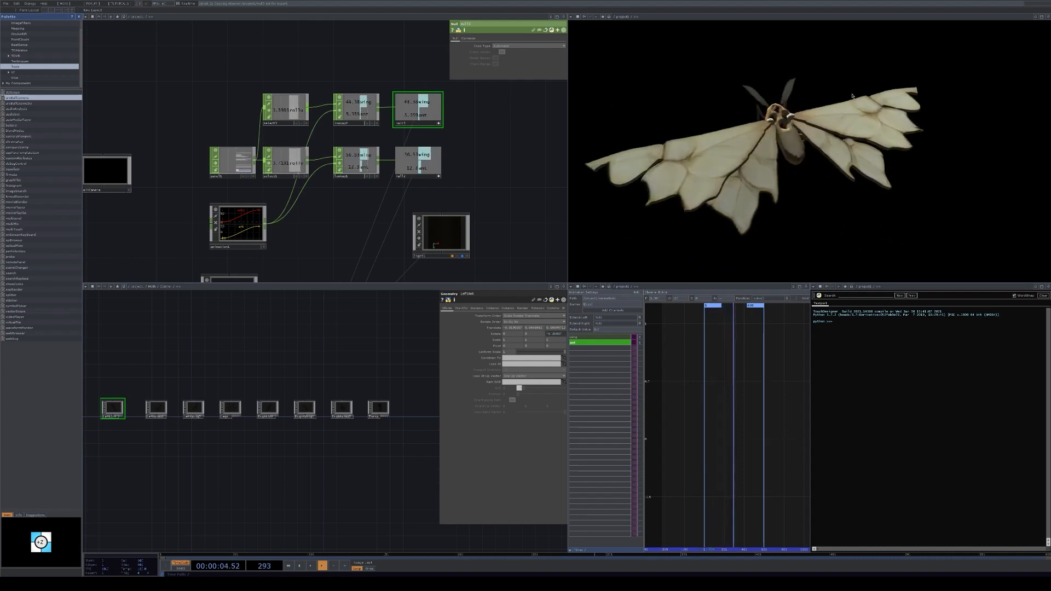
key(space)
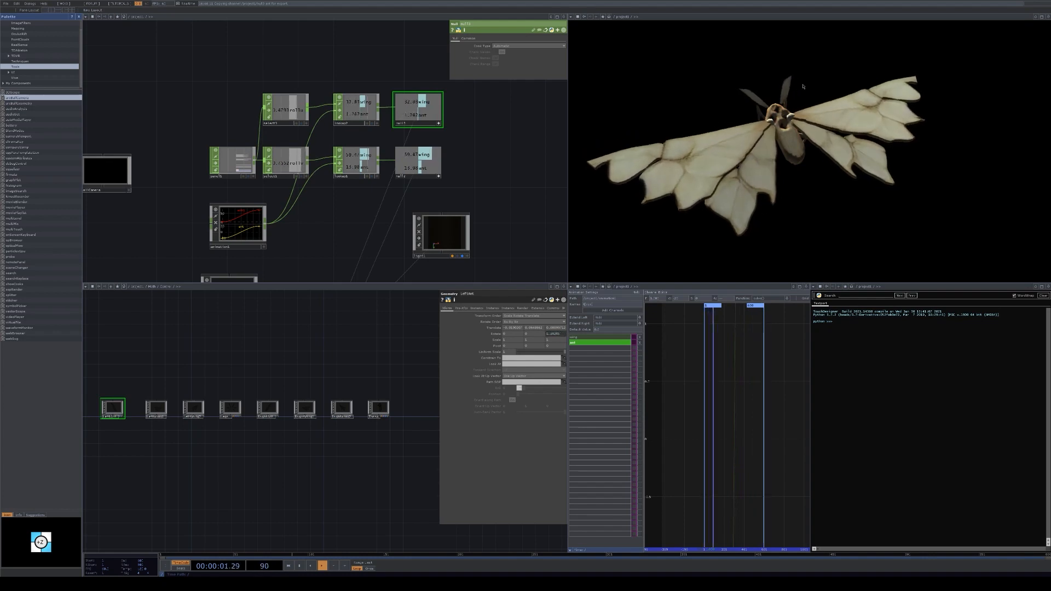
key(space)
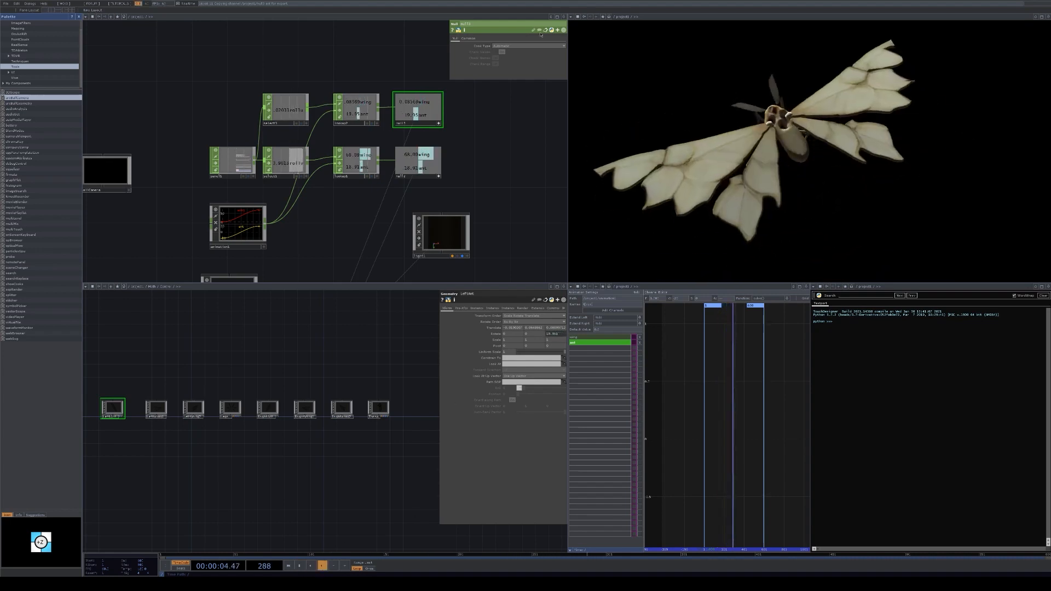
click(1043, 17)
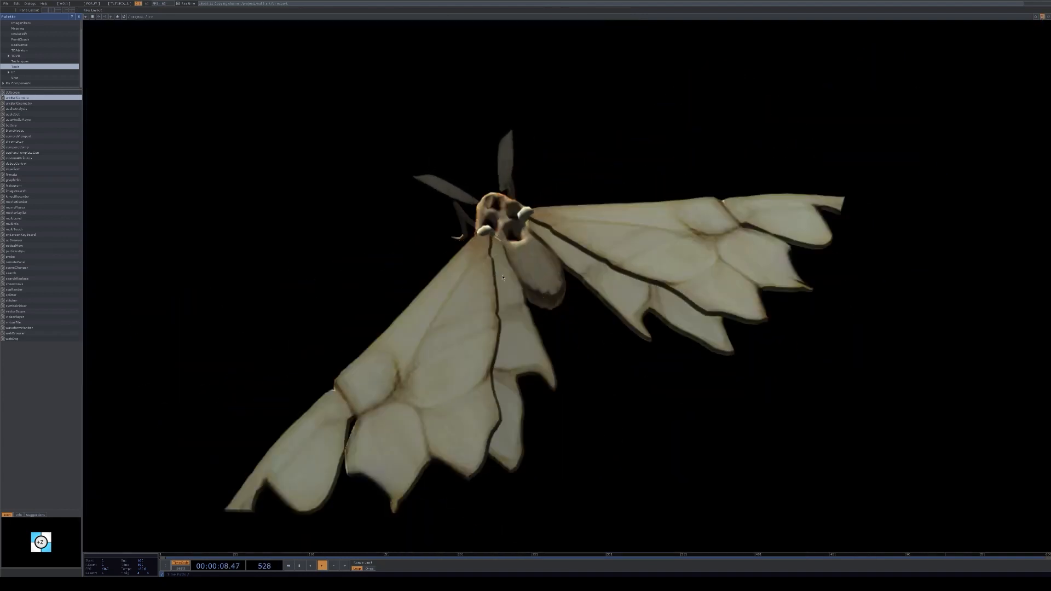
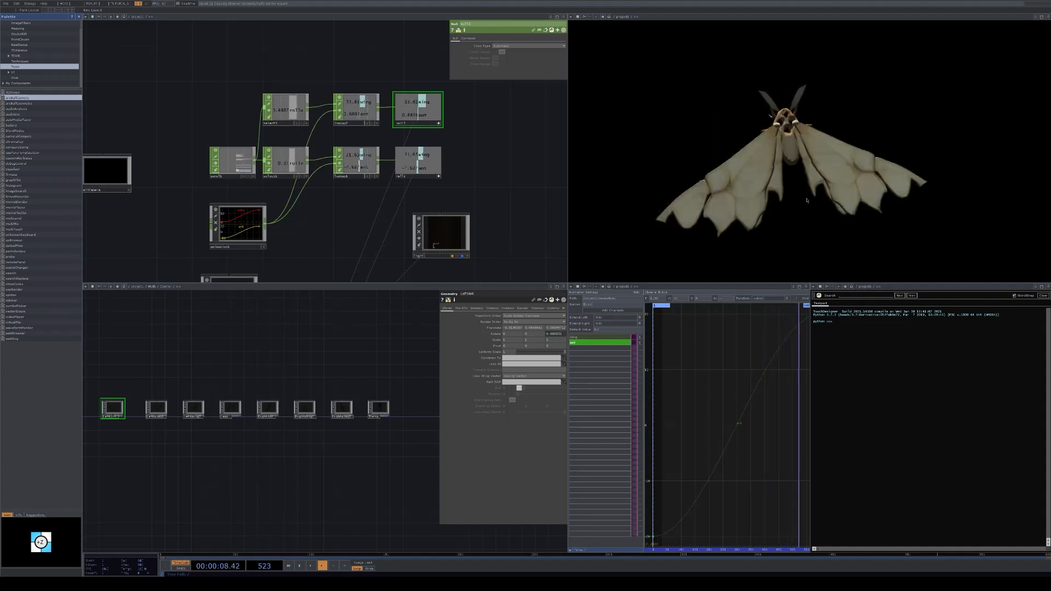
Return to the project-level network and reimport the moth model in its FBX COMP
scroll(279, 359, down, 2)
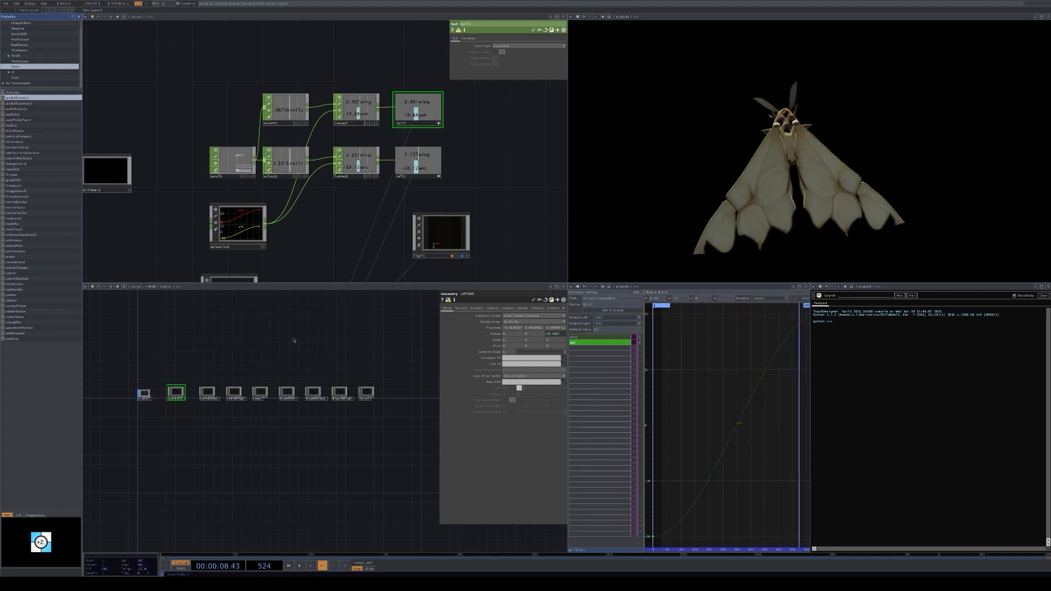
drag(312, 363, 303, 358)
key(u)
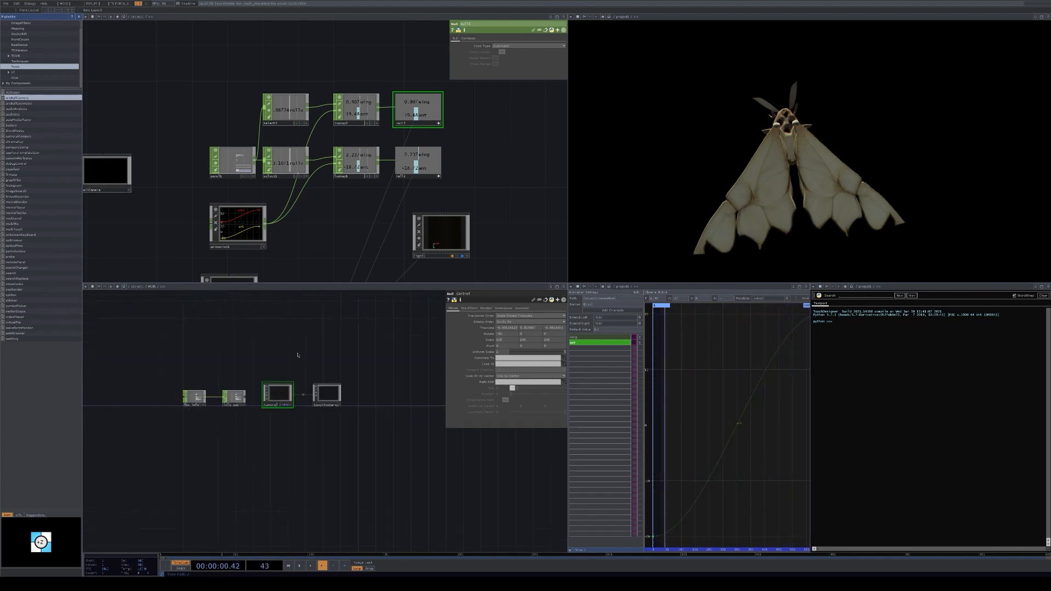
key(u)
key(h)
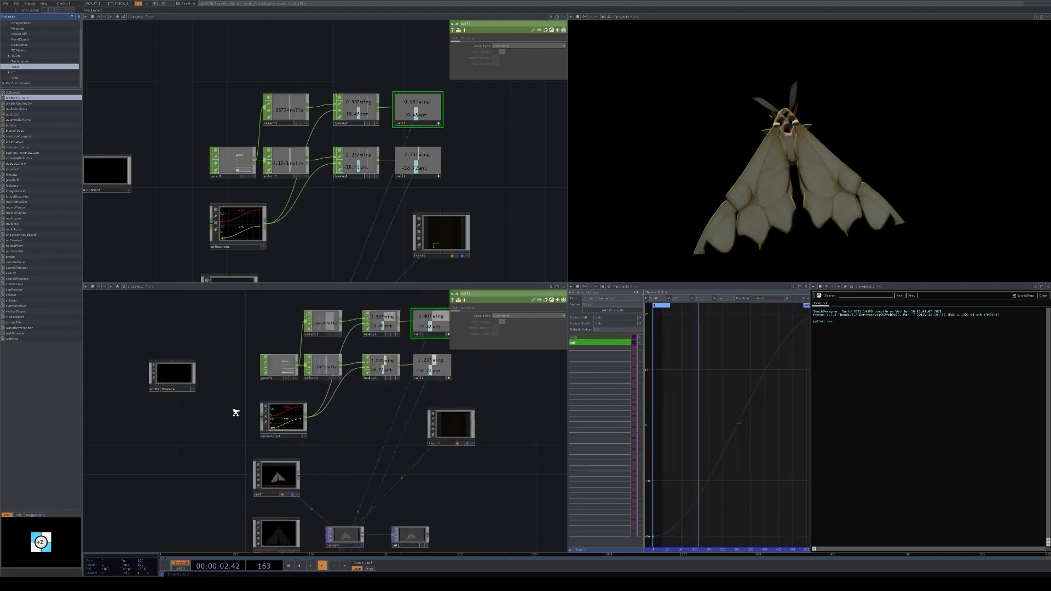
drag(300, 520, 278, 461)
scroll(253, 521, up, 3)
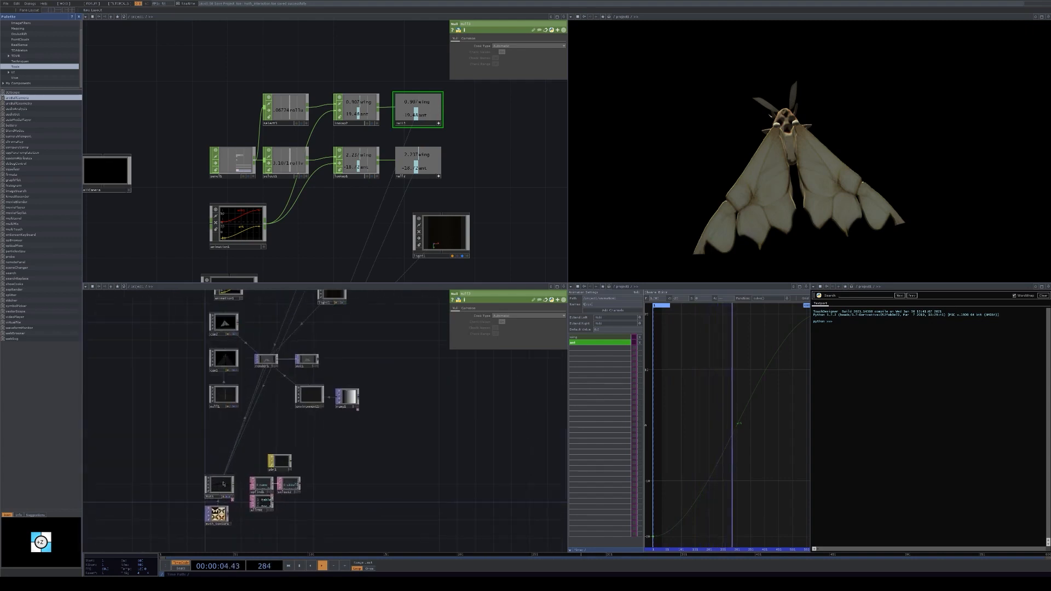
click(220, 488)
click(507, 328)
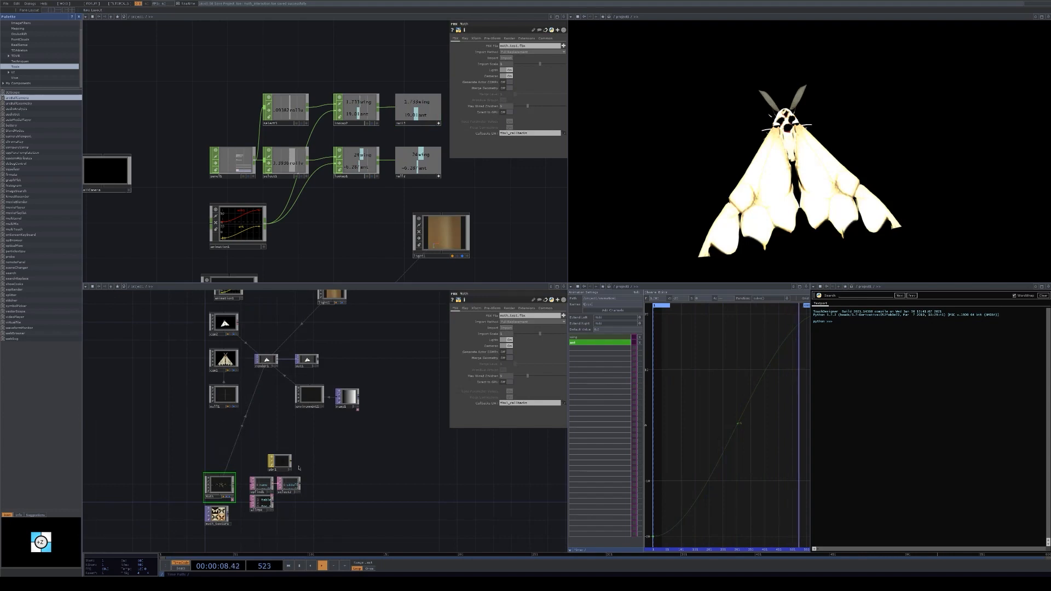
Examine the network around the FBX COMP and the geometry components inside the reimported moth
click(269, 507)
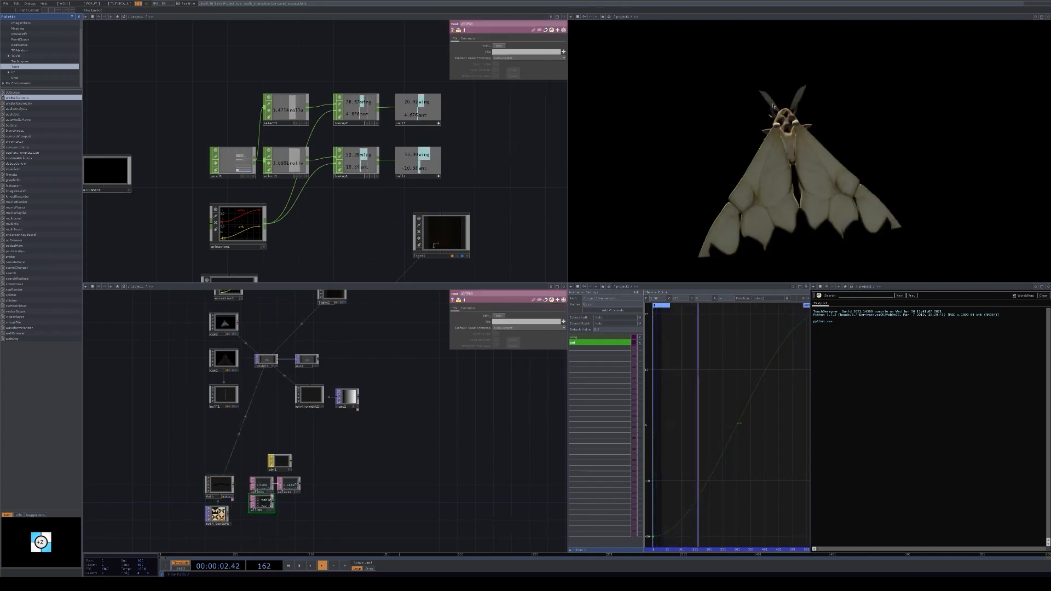
drag(504, 134, 493, 147)
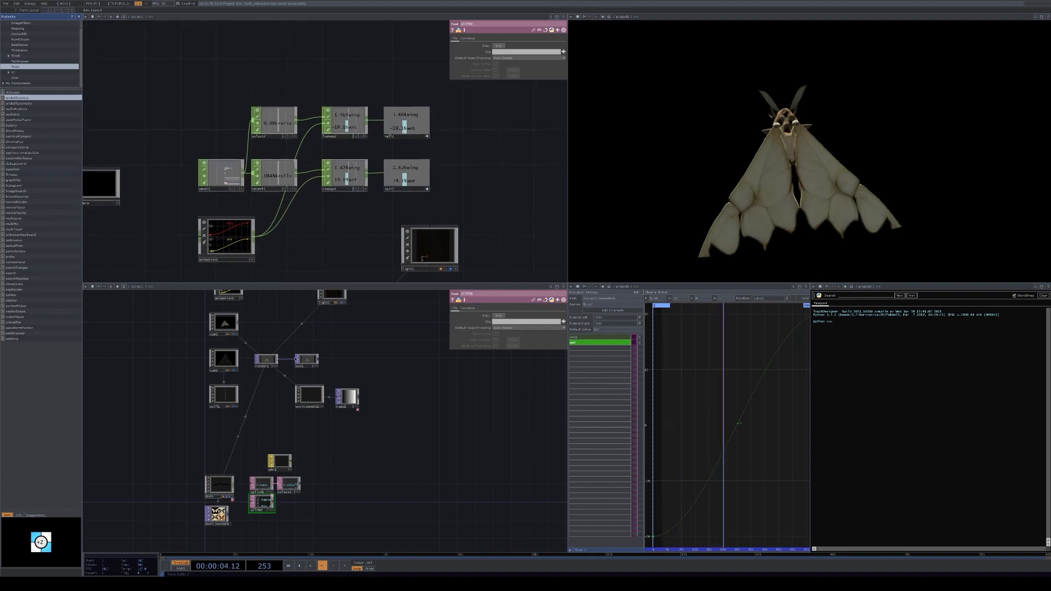
double_click(219, 485)
double_click(277, 393)
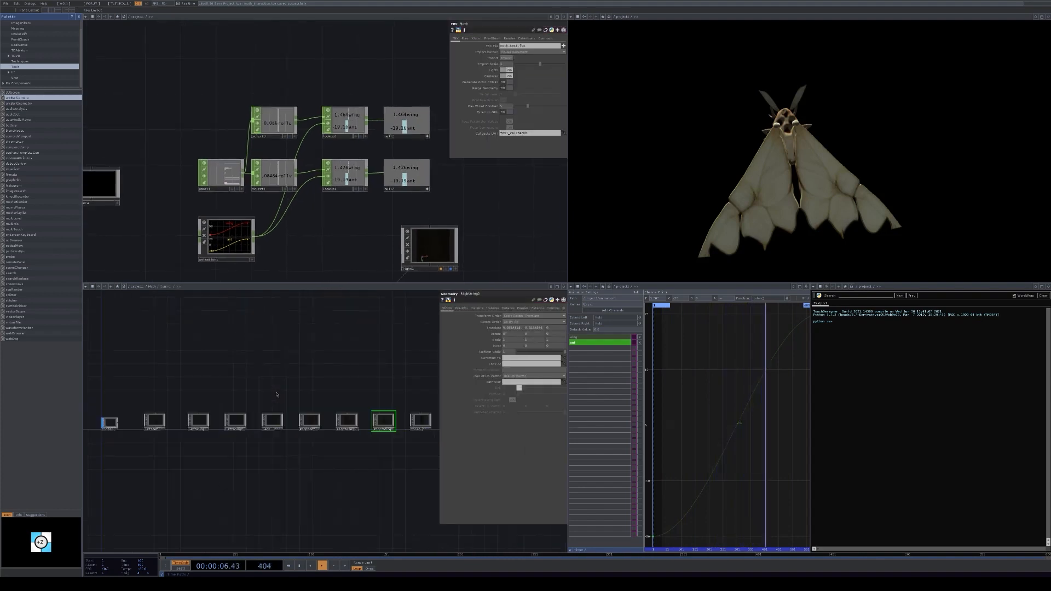
drag(323, 333, 302, 350)
drag(514, 215, 507, 239)
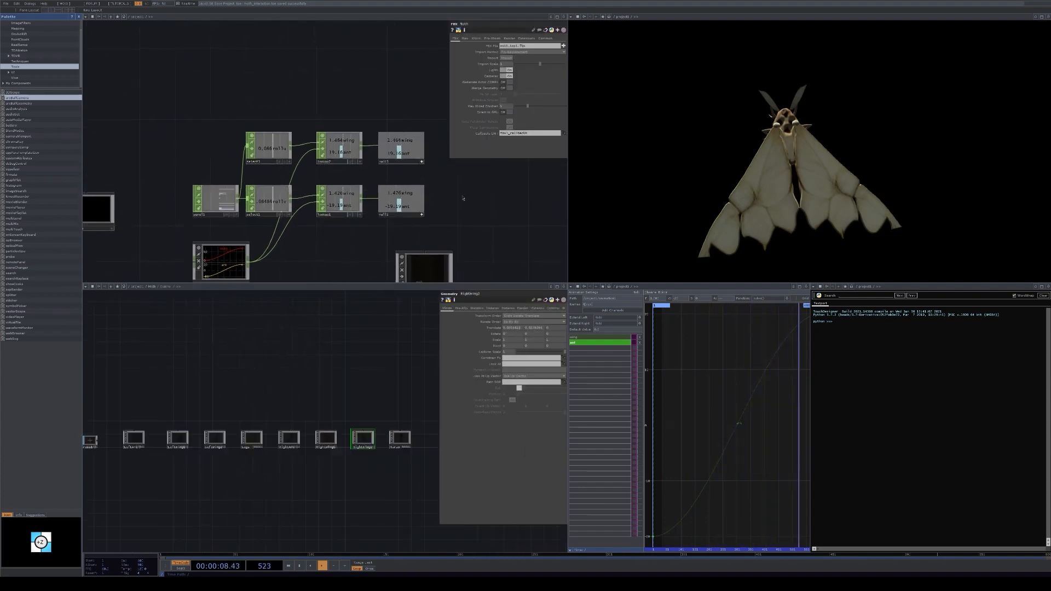
Place a CHOP Execute DAT beside the upper Null CHOP and set that Null as its monitored CHOP
drag(460, 196, 424, 196)
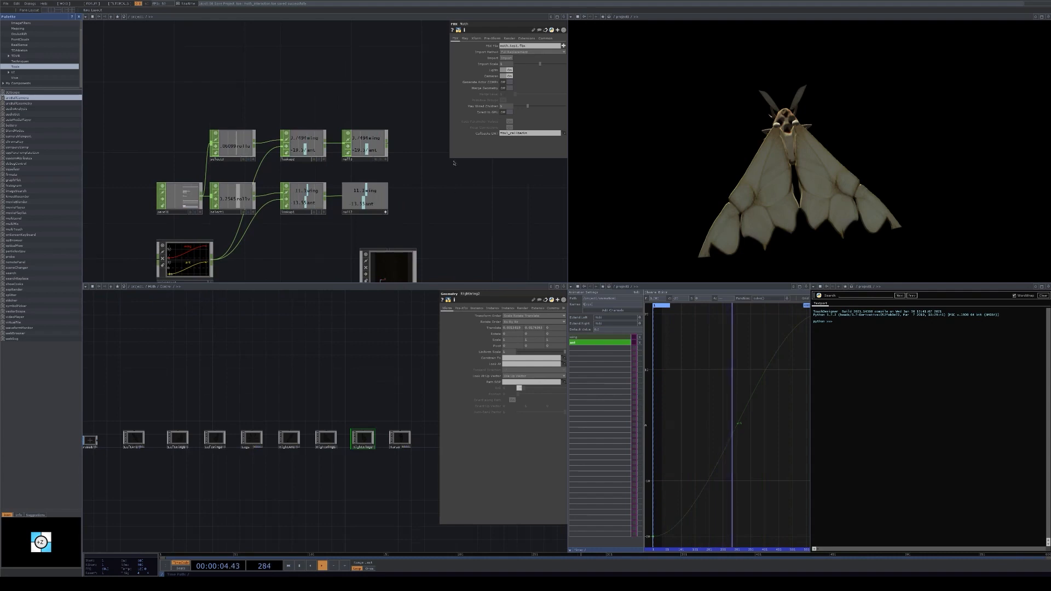
drag(427, 176, 379, 164)
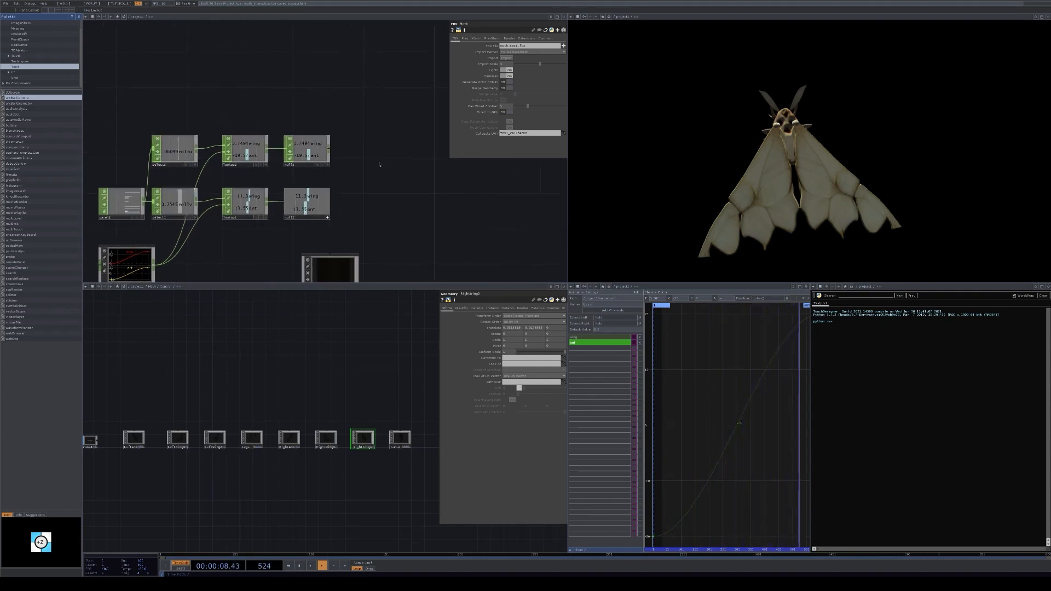
click(380, 164)
mouse_move(373, 159)
mouse_down()
mouse_move(362, 140)
mouse_move(362, 151)
mouse_up()
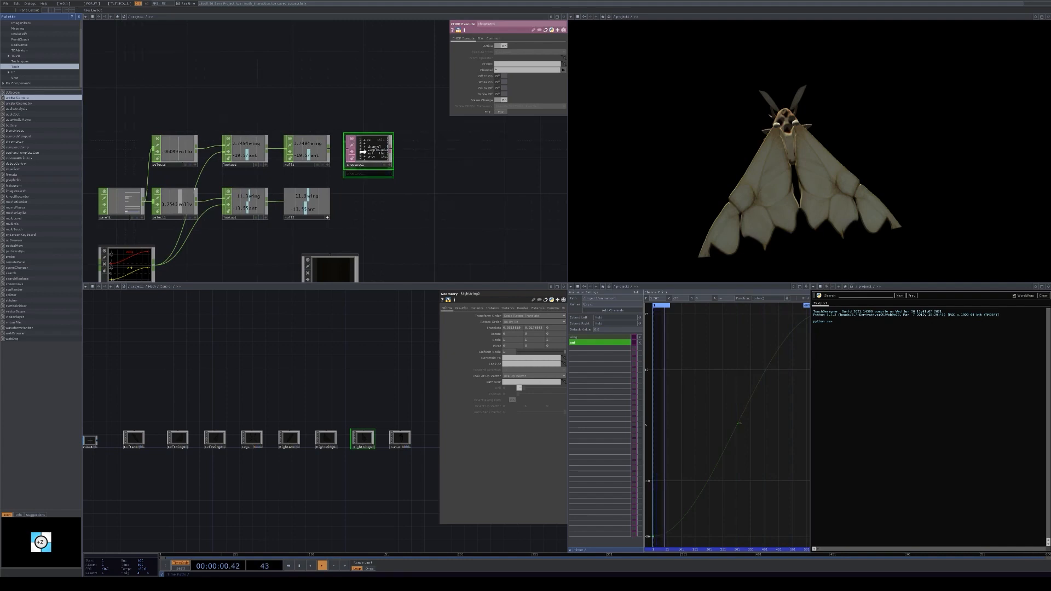
click(362, 151)
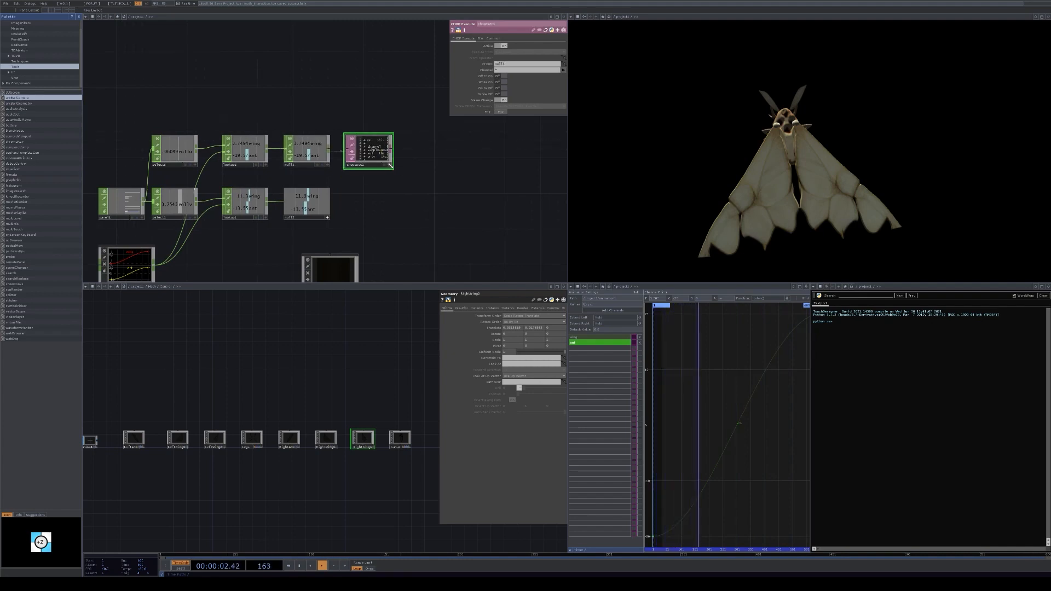
In the CHOP Execute DAT's onValueChange callback, write a condition for the 'ant' channel that prints val
scroll(391, 164, up, 5)
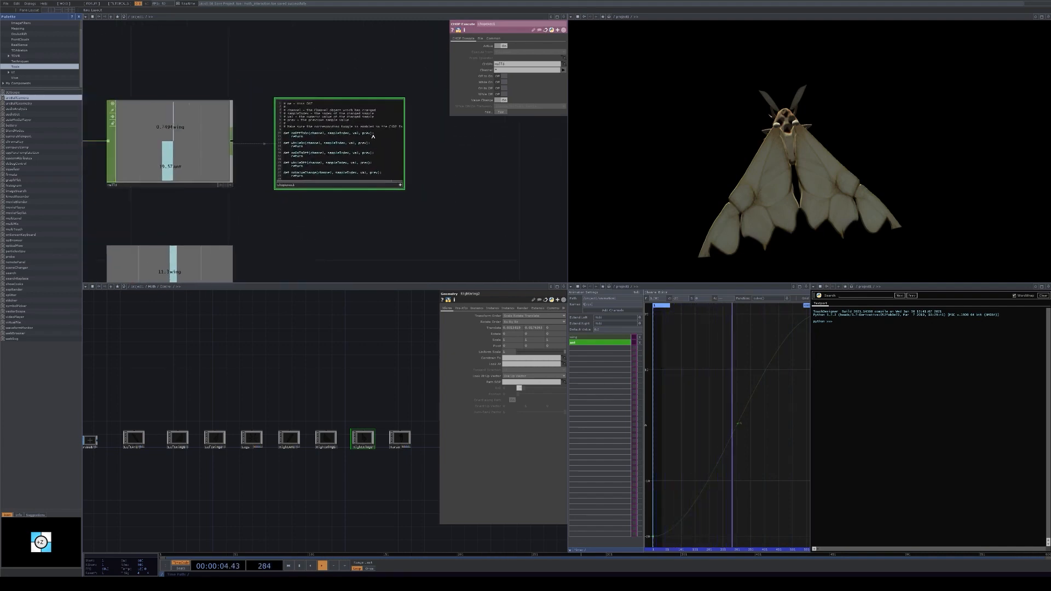
scroll(343, 230, up, 2)
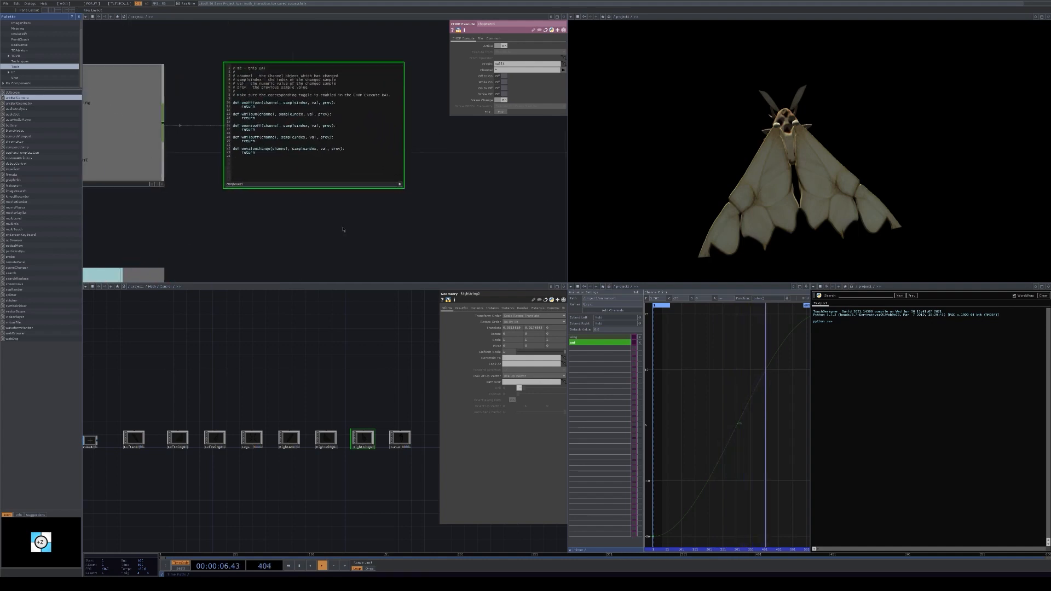
drag(343, 229, 374, 222)
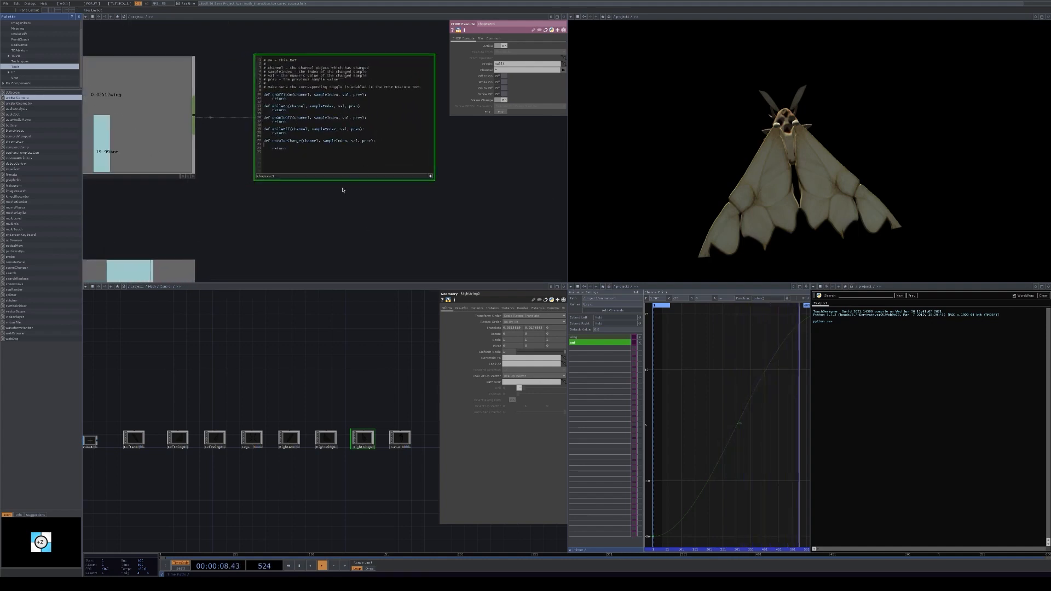
scroll(337, 193, down, 4)
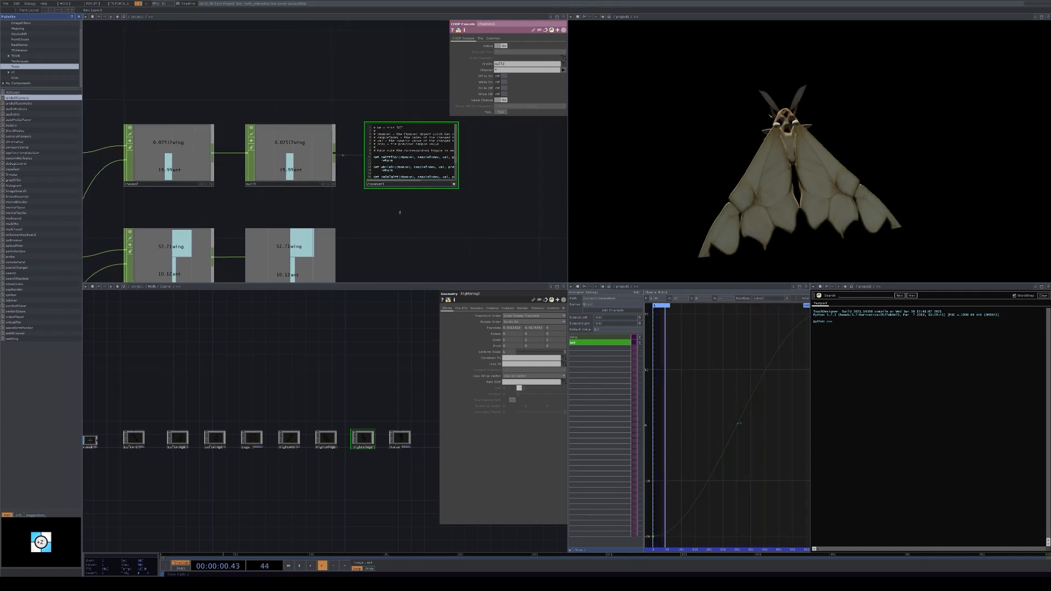
scroll(364, 202, up, 5)
scroll(312, 208, down, 3)
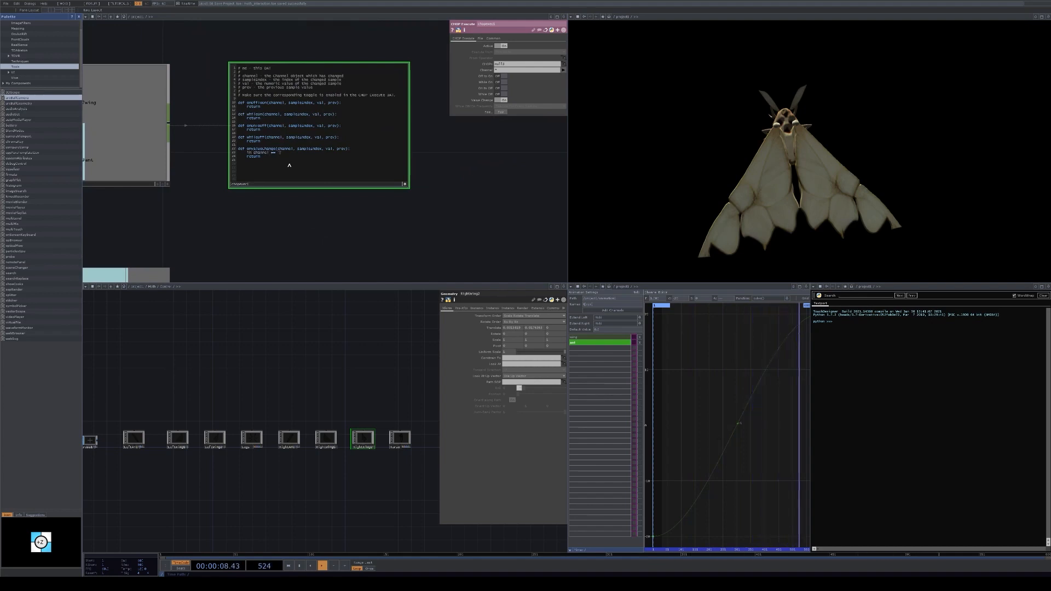
drag(199, 216, 293, 216)
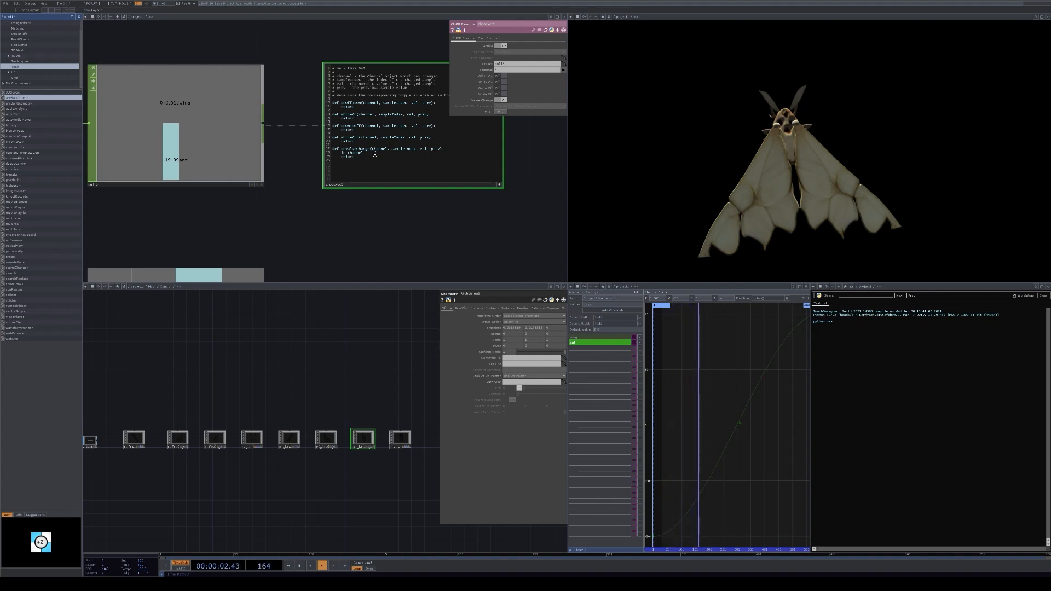
text(ant':)
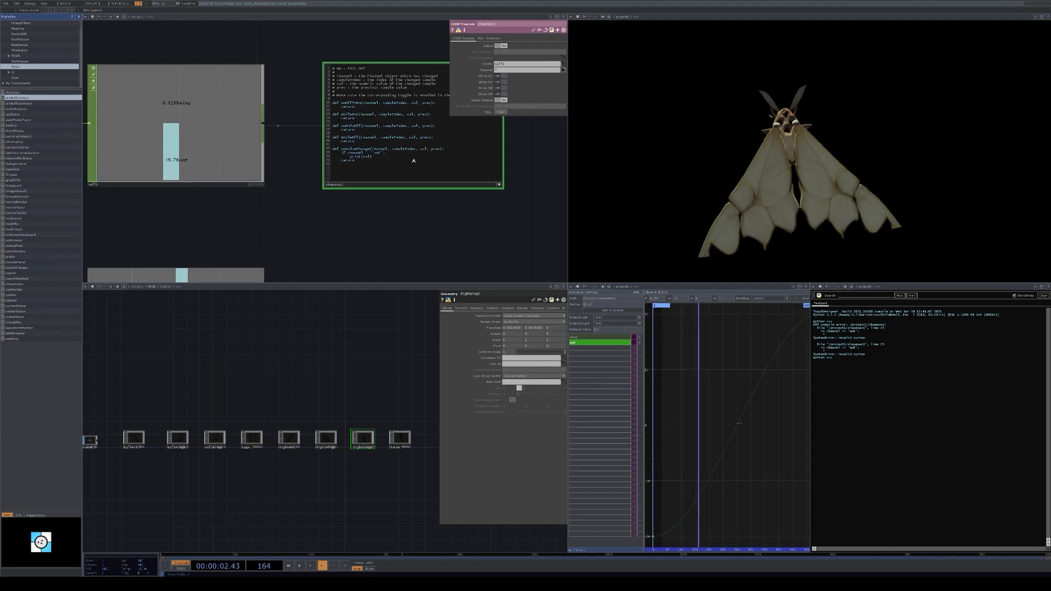
Correct the onValueChange condition to compare channel.name with 'ant', and finish editing the script
drag(471, 194, 472, 194)
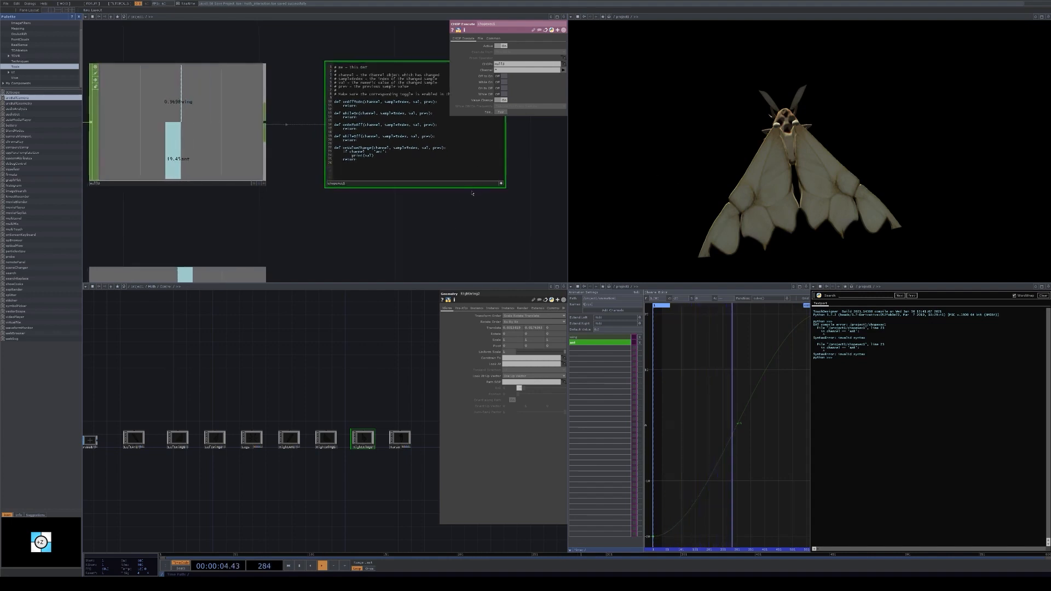
click(501, 184)
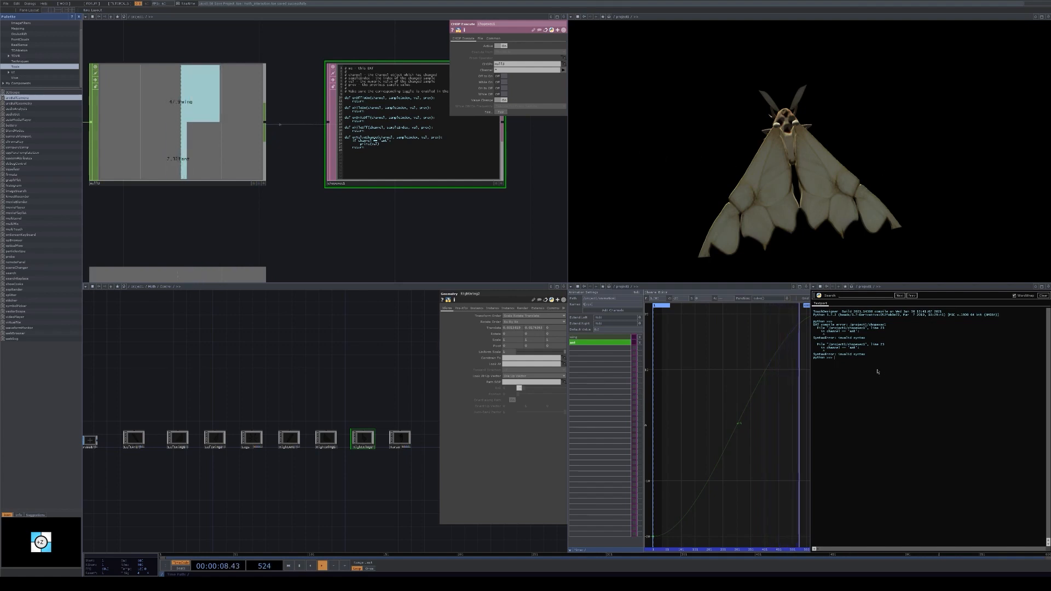
drag(460, 192, 450, 200)
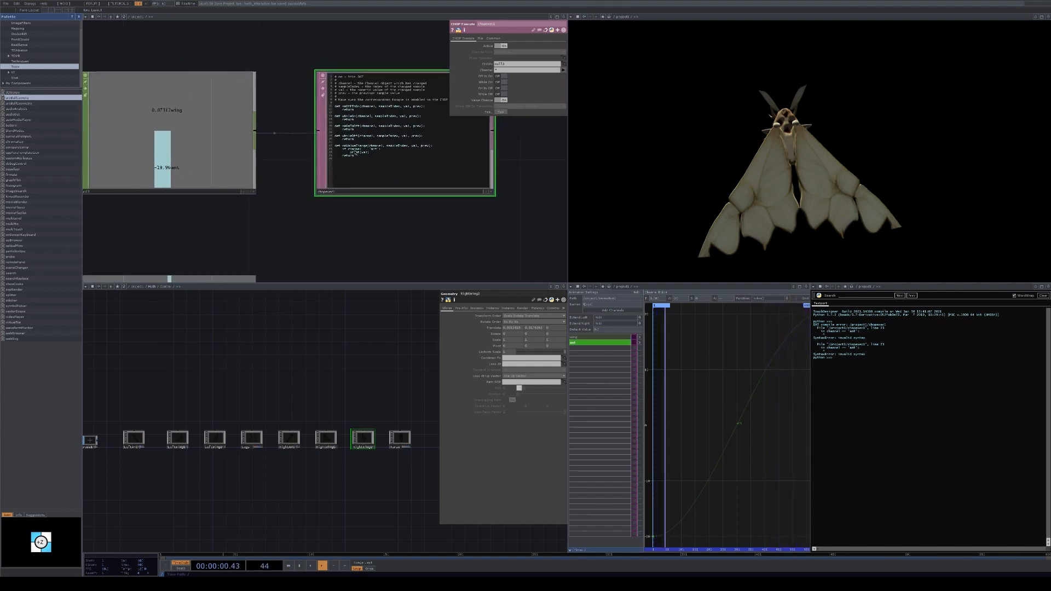
click(492, 193)
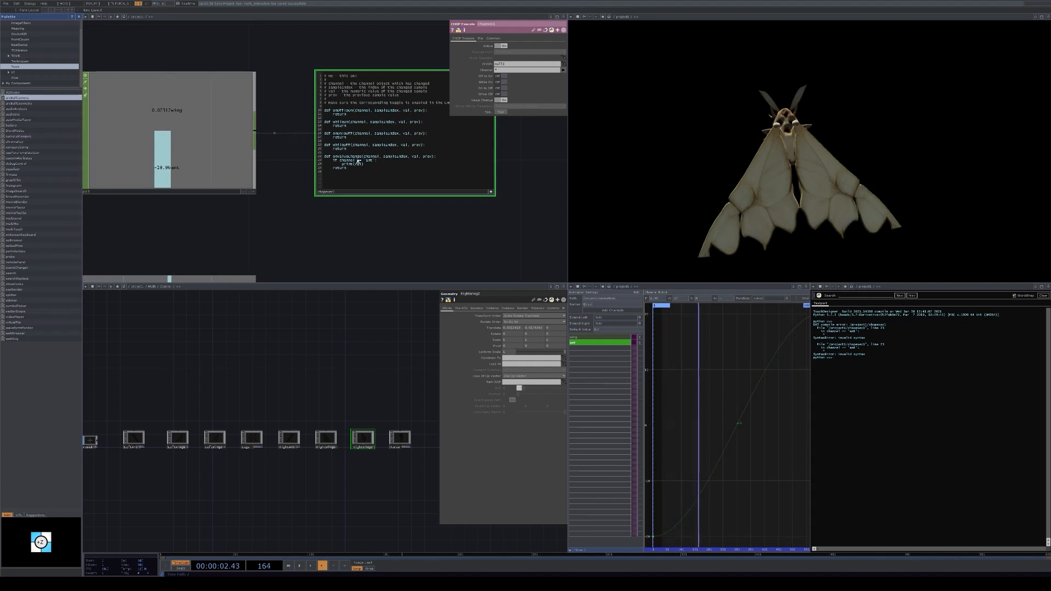
text(.name)
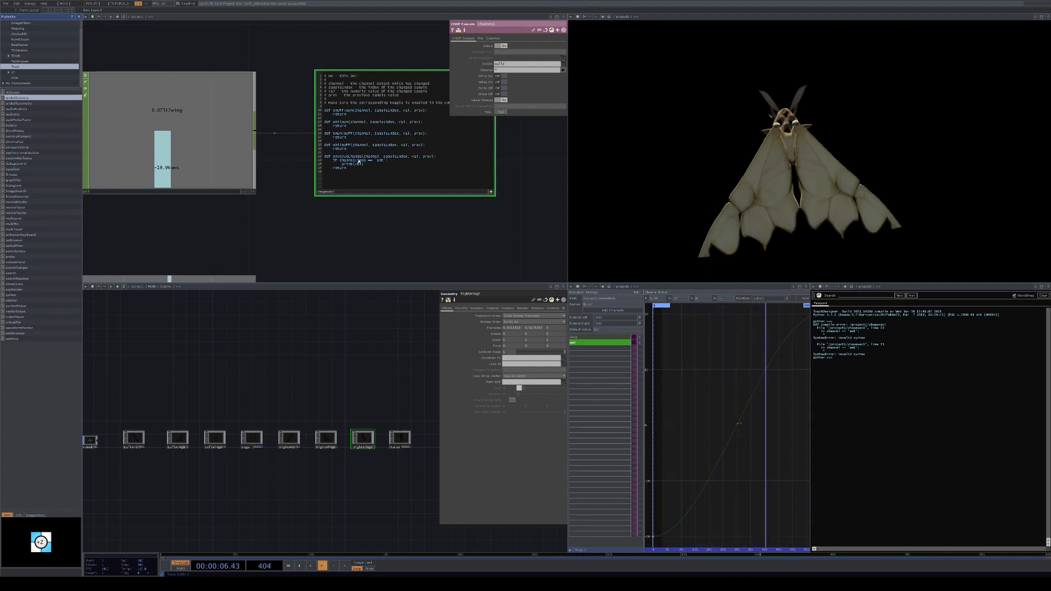
click(408, 247)
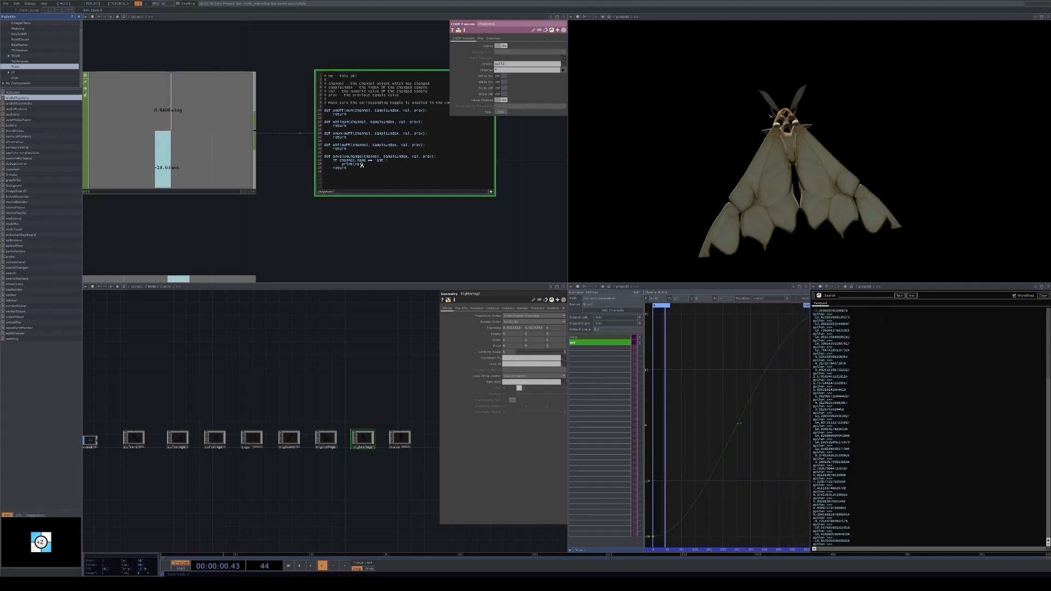
Delete the header comments and the unused callbacks above onValueChange in the CHOP Execute script
drag(363, 165, 341, 165)
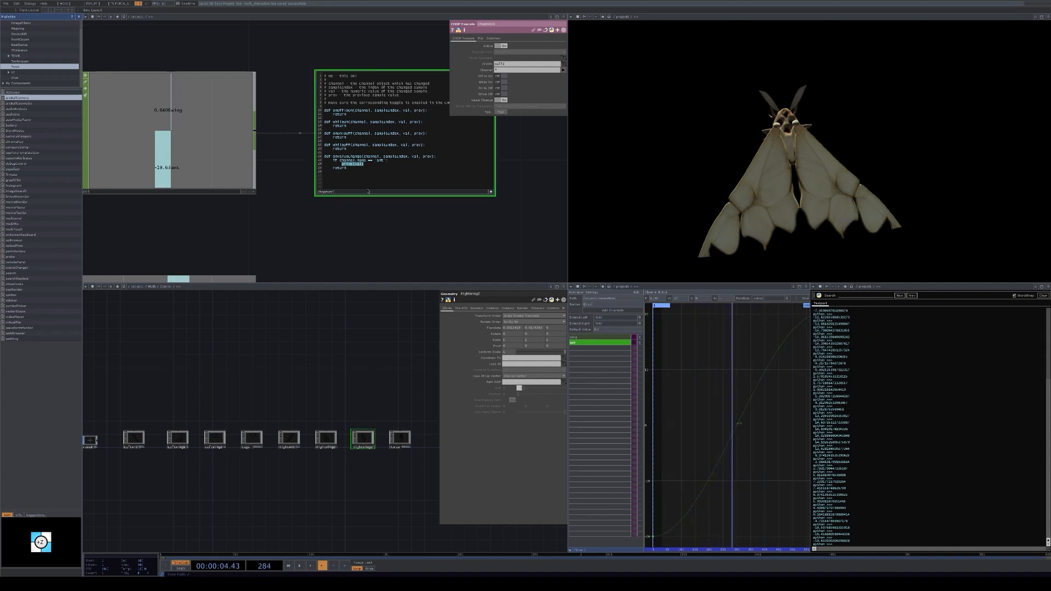
click(360, 166)
triple_click(360, 165)
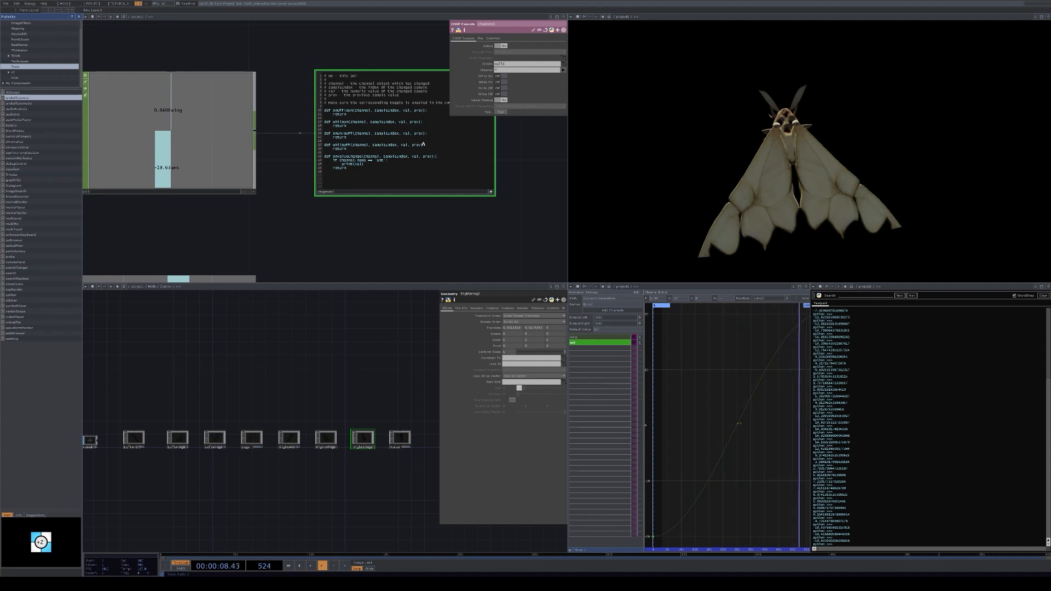
drag(428, 151, 294, 59)
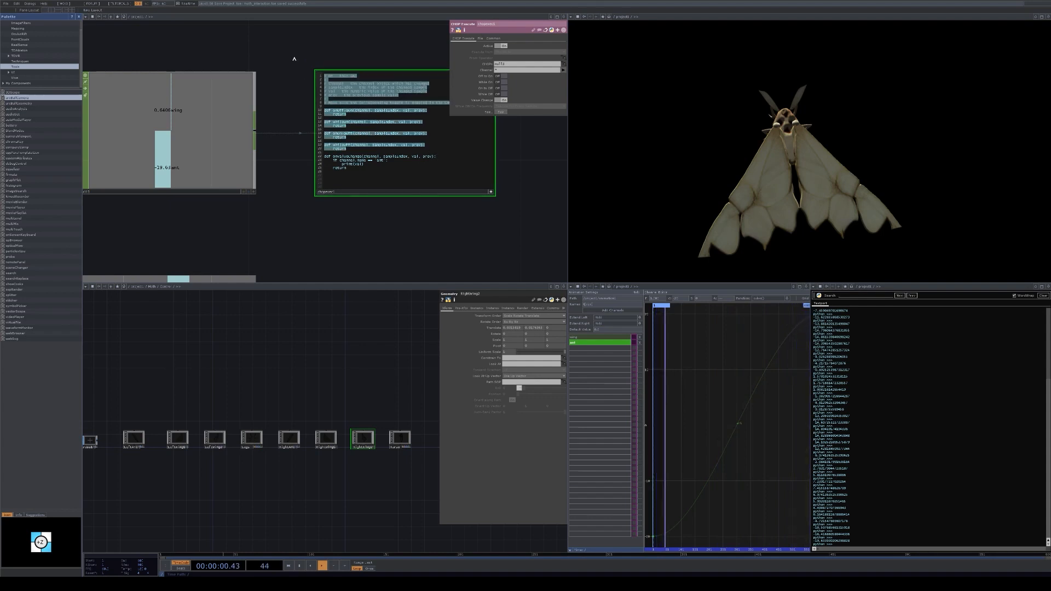
key(BackSpace)
key(Return)
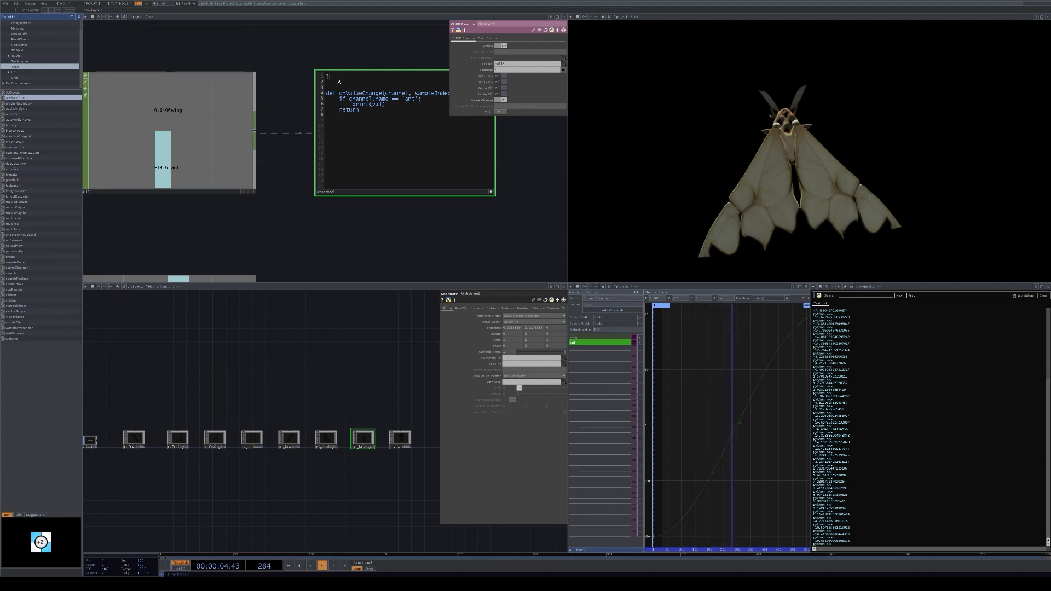
Add lines for the antenna variables lAnt and rAnt at the start of the script
text(Ant)
key(Return)
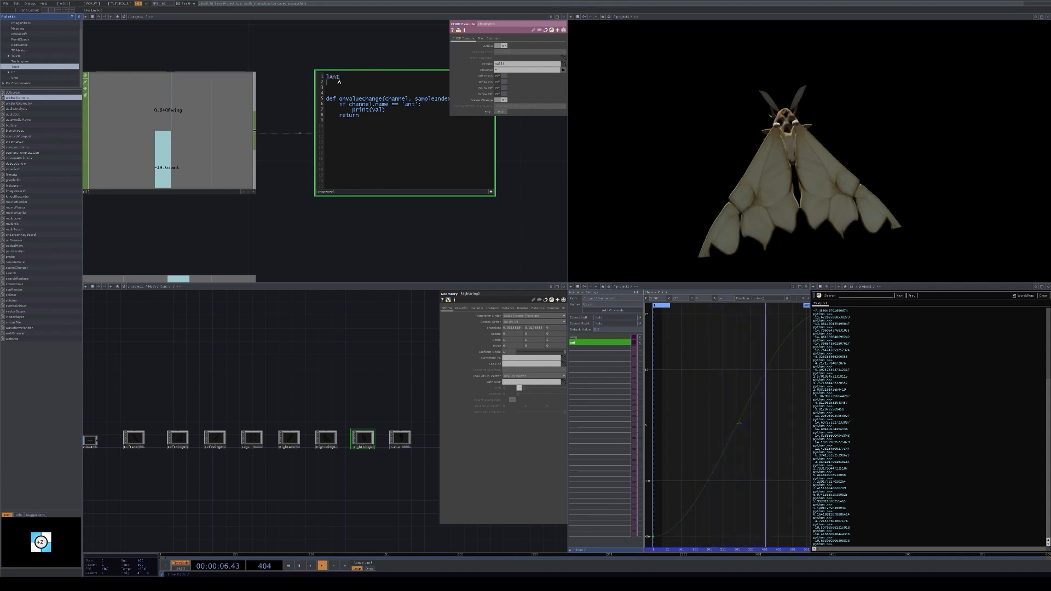
text(rAnt)
key(Return)
key(Return)
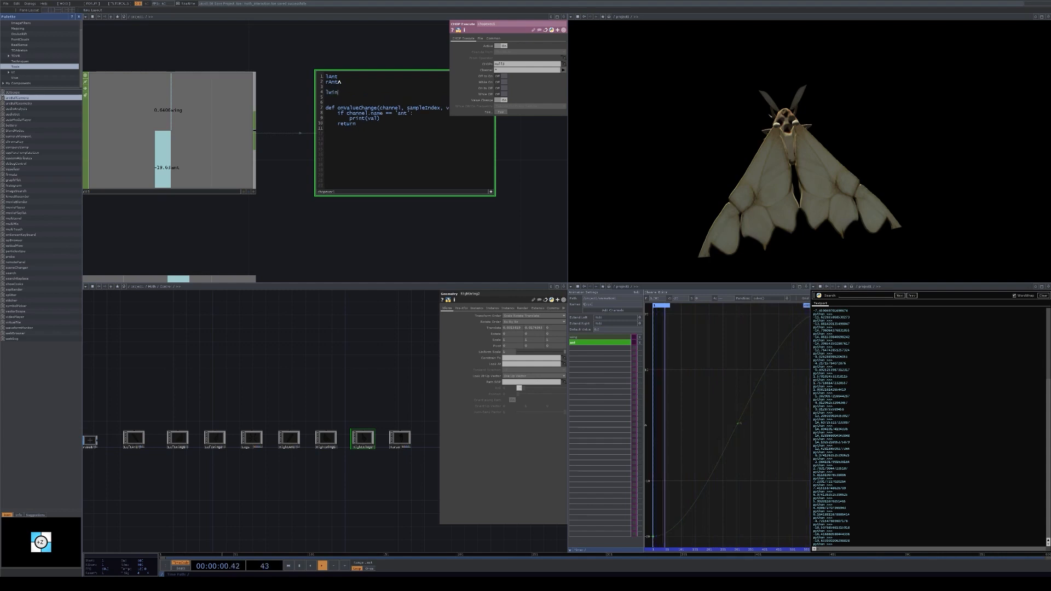
List the wing variables lwing1, lwing2, rwing1 and rwing2 on separate lines below the antenna variables
text(lwing)
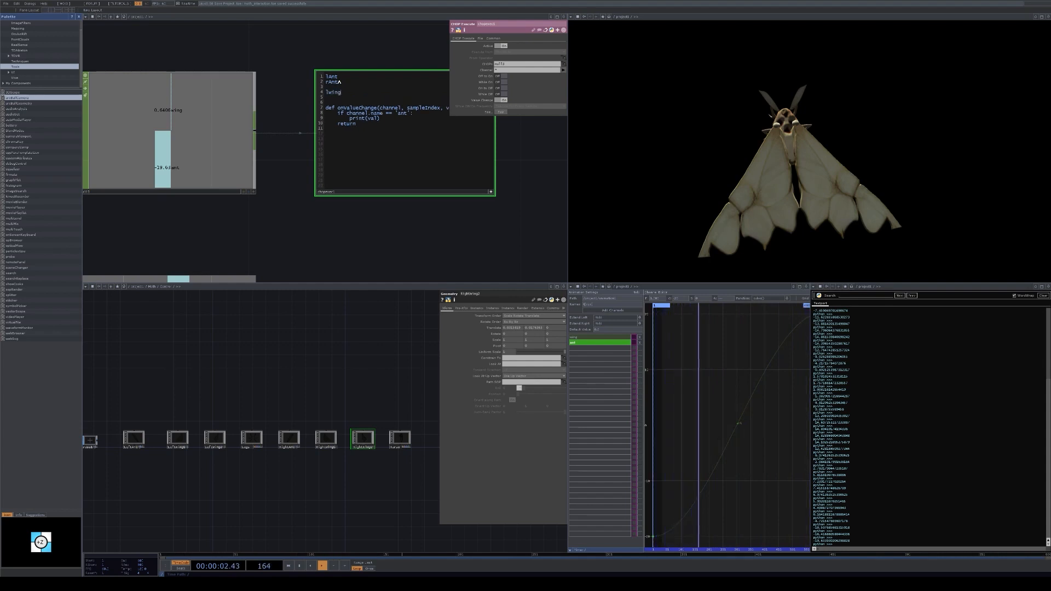
text(1)
key(Return)
text(lwing2)
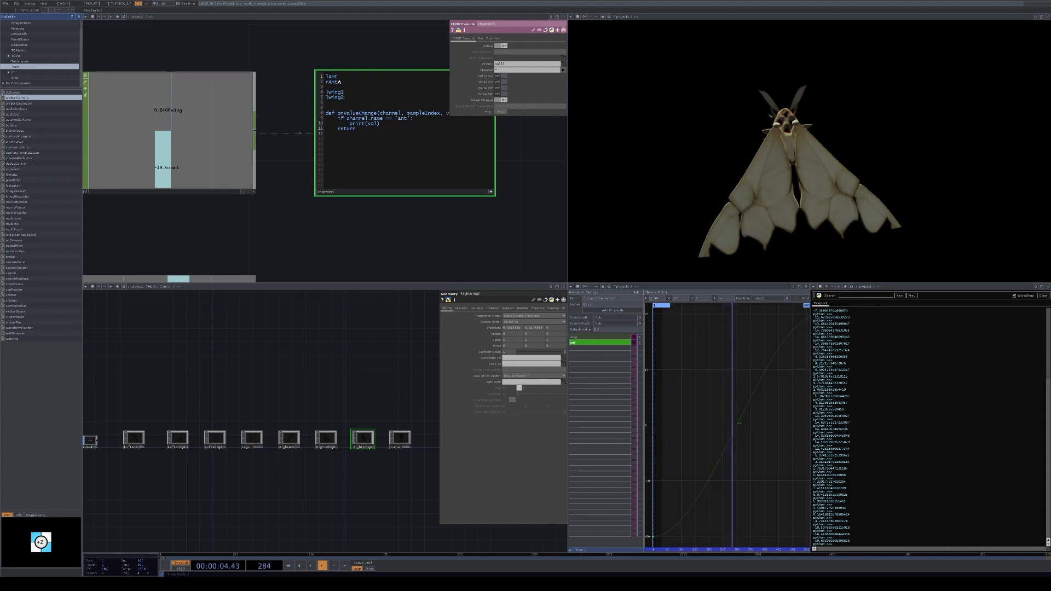
key(Return)
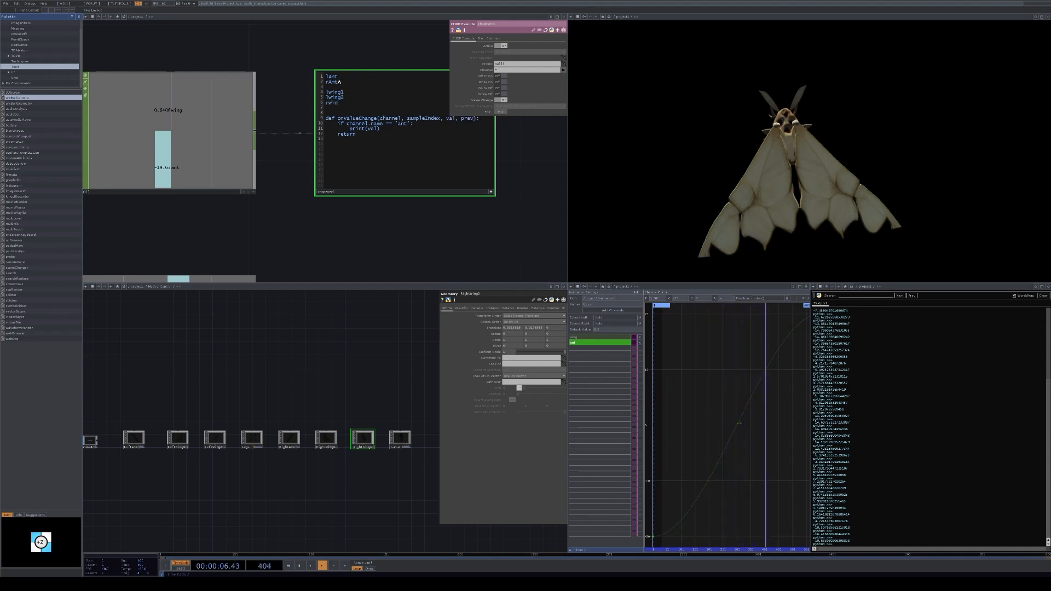
text(rwing1)
key(Return)
text(rwing2)
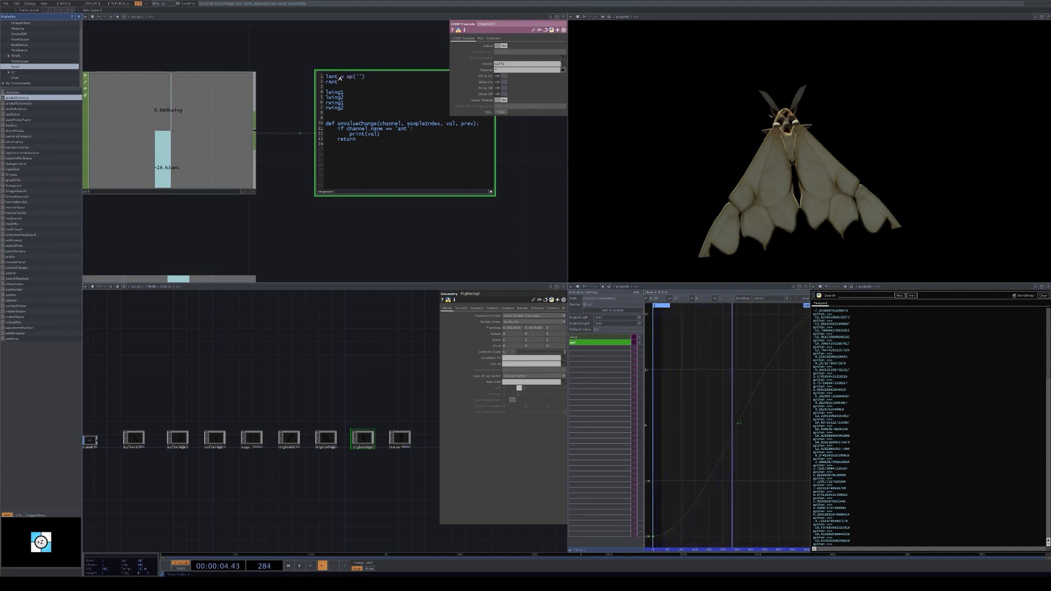
Assign lAnt an op() reference containing the path of the moth's LeftAnt component
text('')
drag(447, 245, 413, 243)
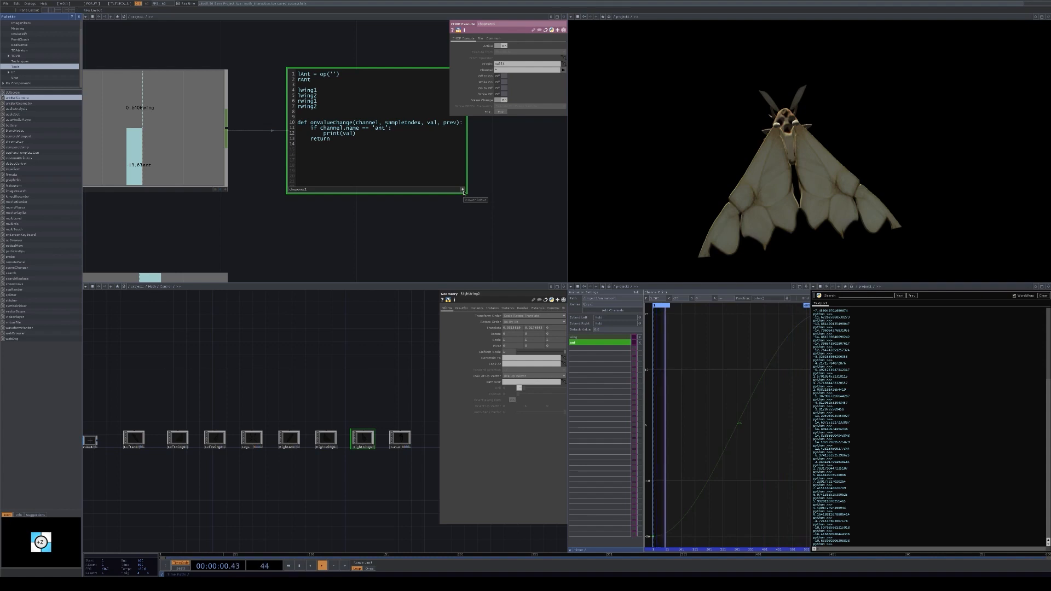
scroll(422, 193, down, 10)
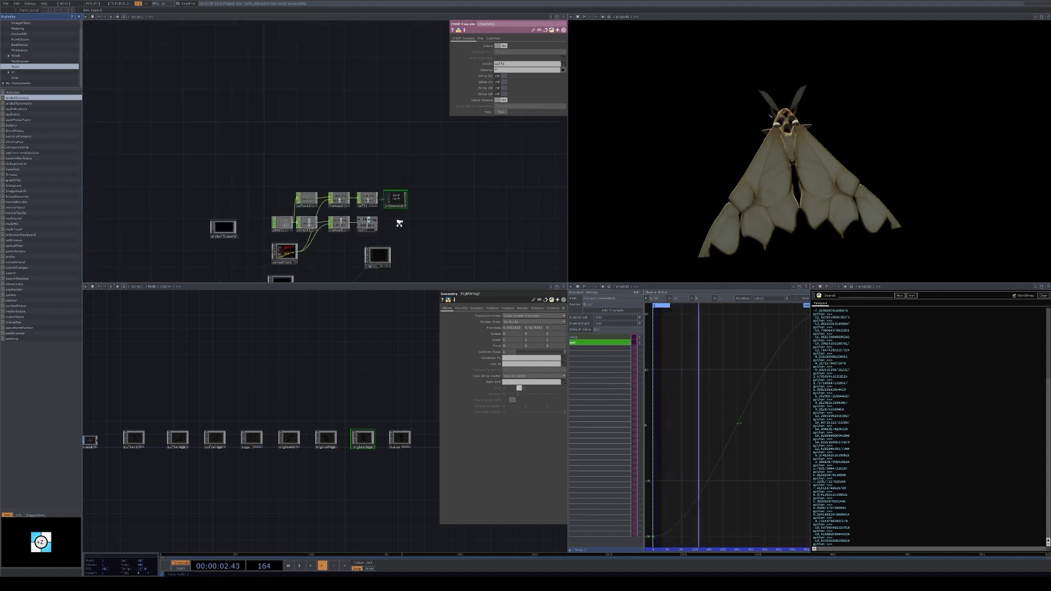
scroll(378, 200, up, 10)
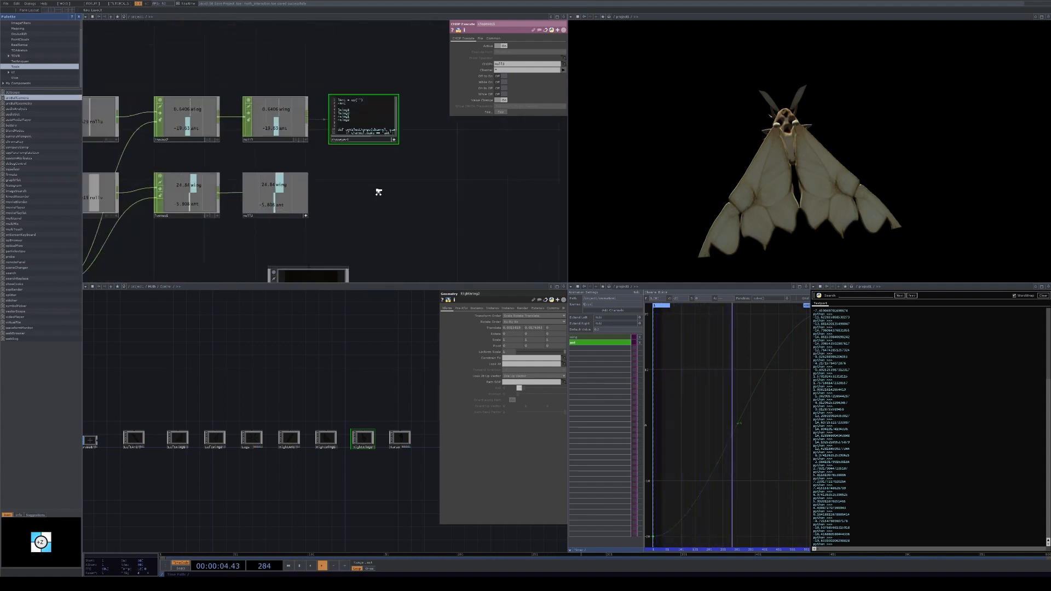
scroll(379, 203, up, 4)
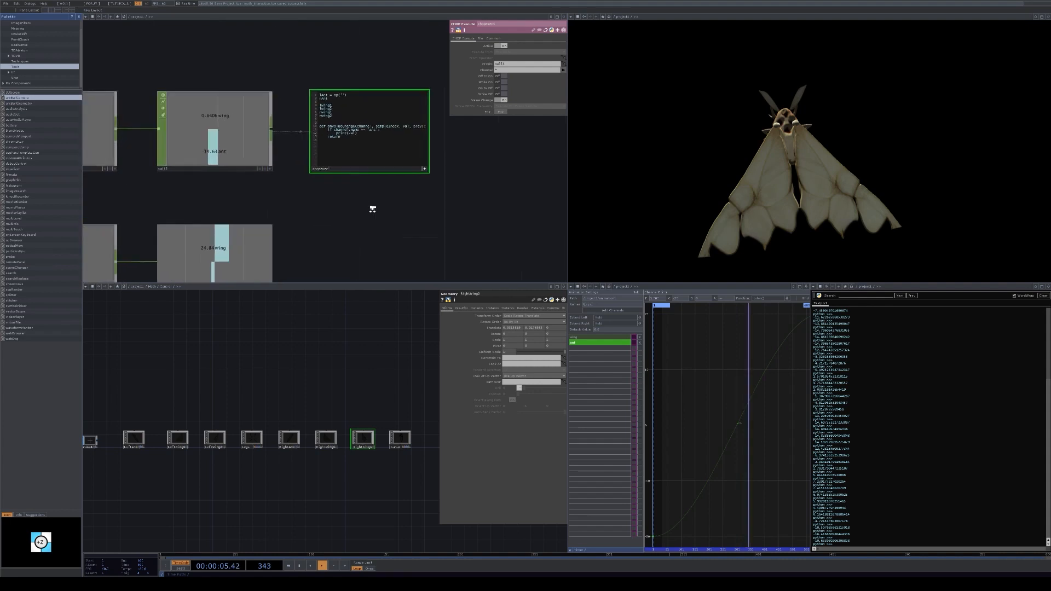
click(142, 438)
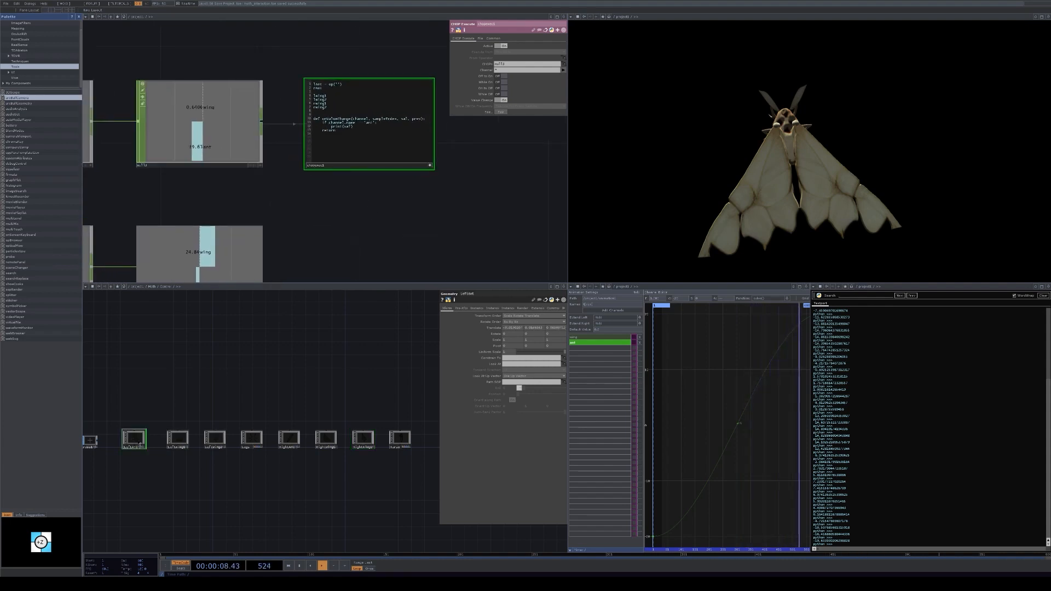
drag(339, 86, 340, 86)
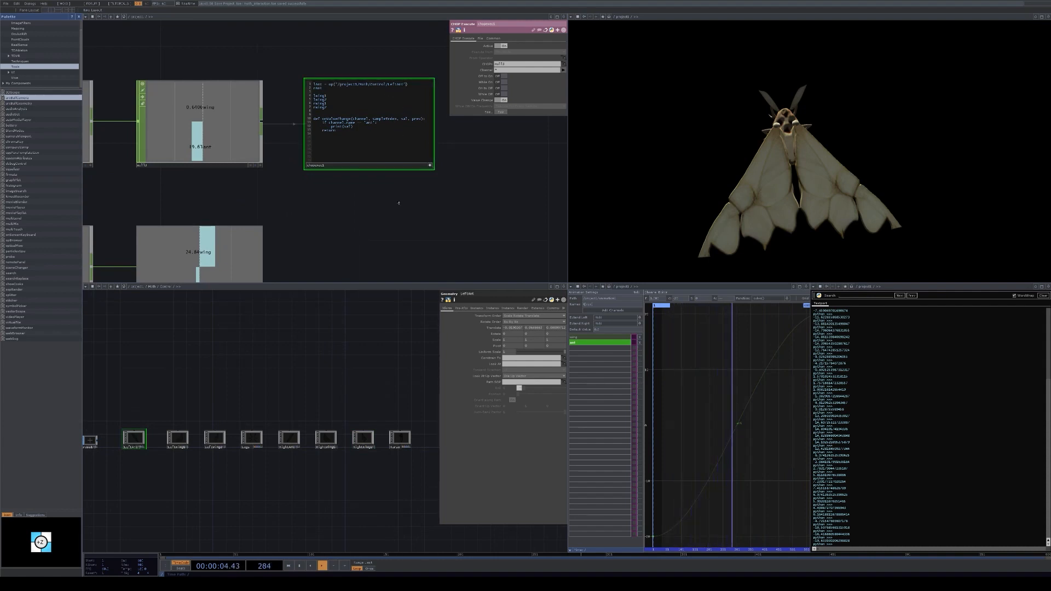
drag(399, 203, 390, 217)
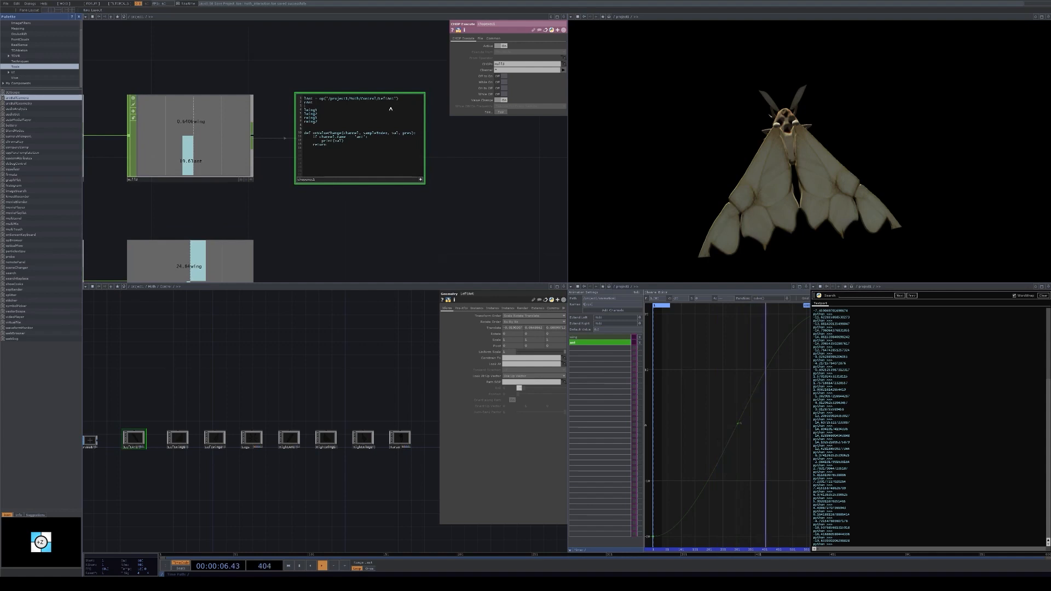
Copy the lAnt reference to rAnt and change its path to point to the RightAnt component
key(ctrl+c)
click(316, 103)
key(ctrl+v)
drag(385, 104, 376, 104)
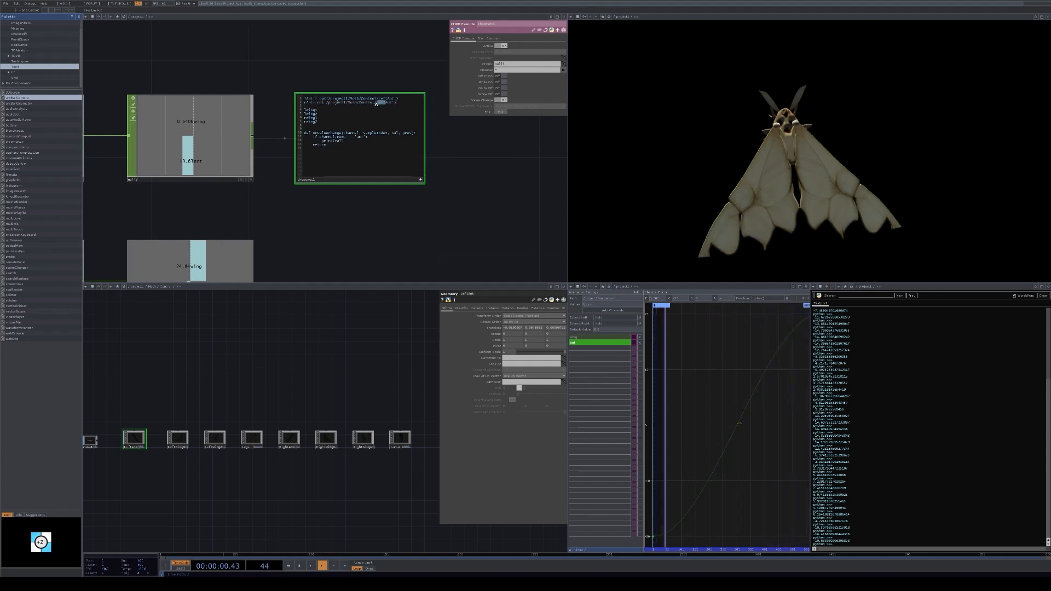
text(Righ)
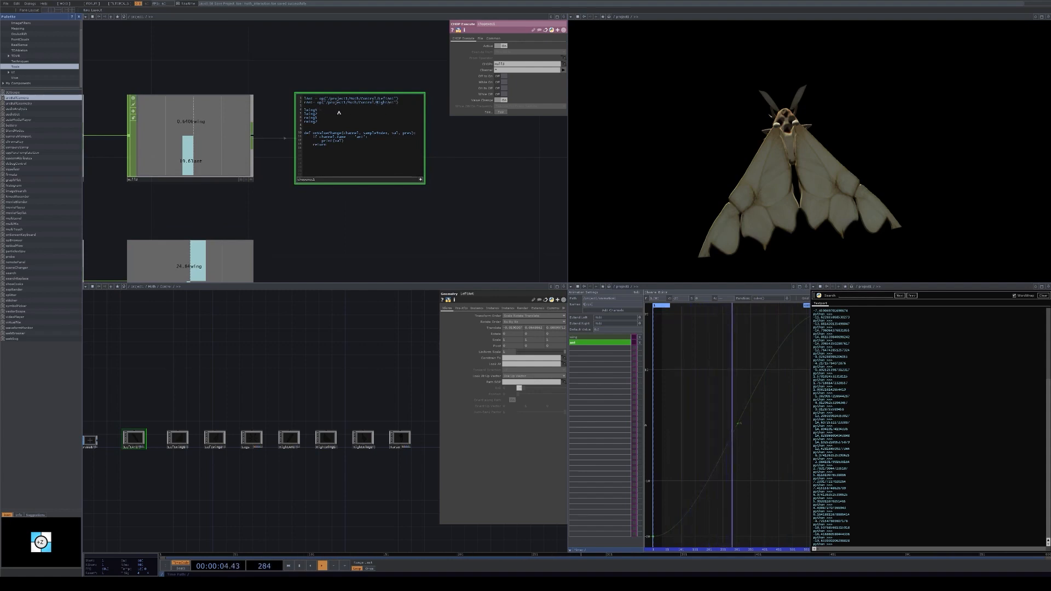
Assign lwing1 and lwing2 op() references to the moth's two left wing components
key(ctrl+v)
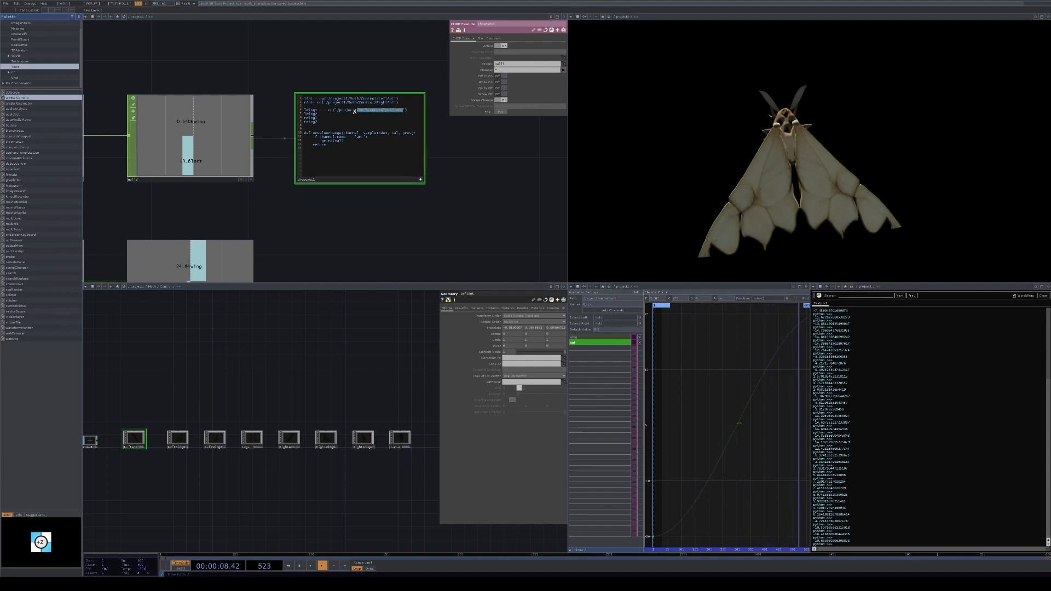
drag(403, 111, 336, 111)
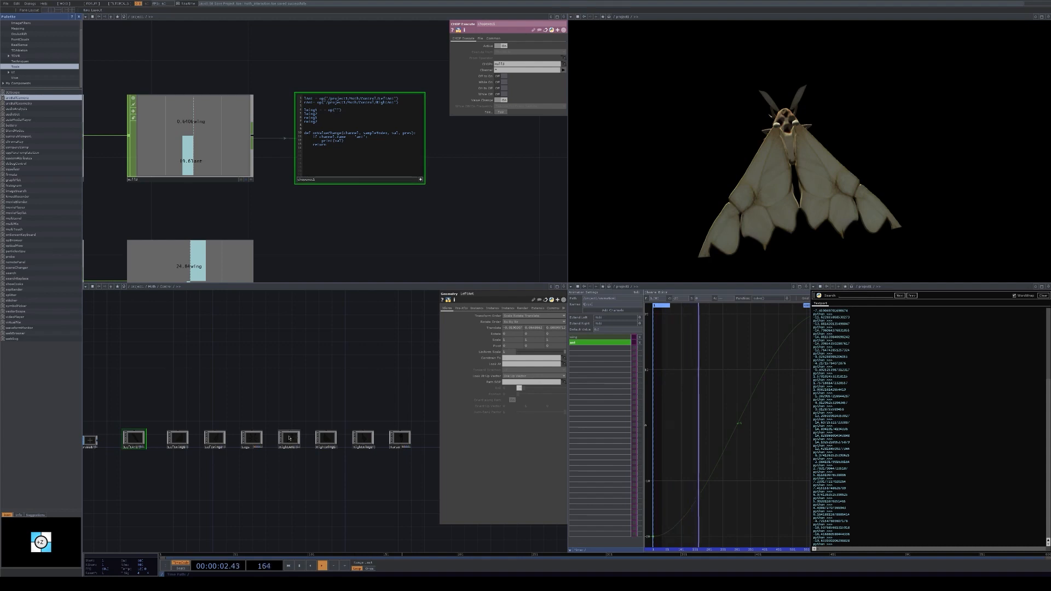
drag(177, 439, 339, 118)
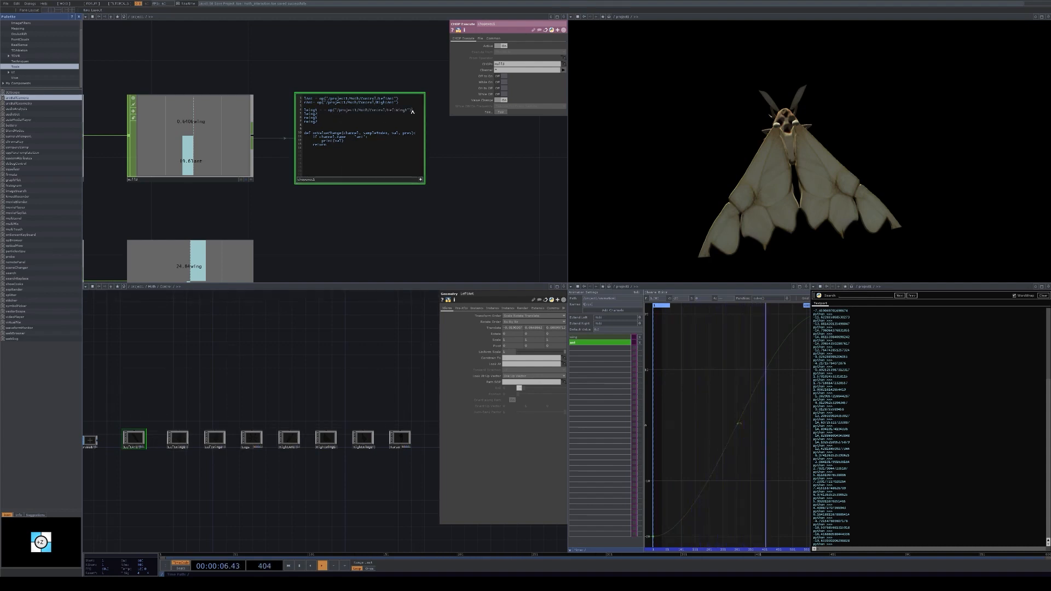
drag(323, 115, 323, 111)
click(323, 111)
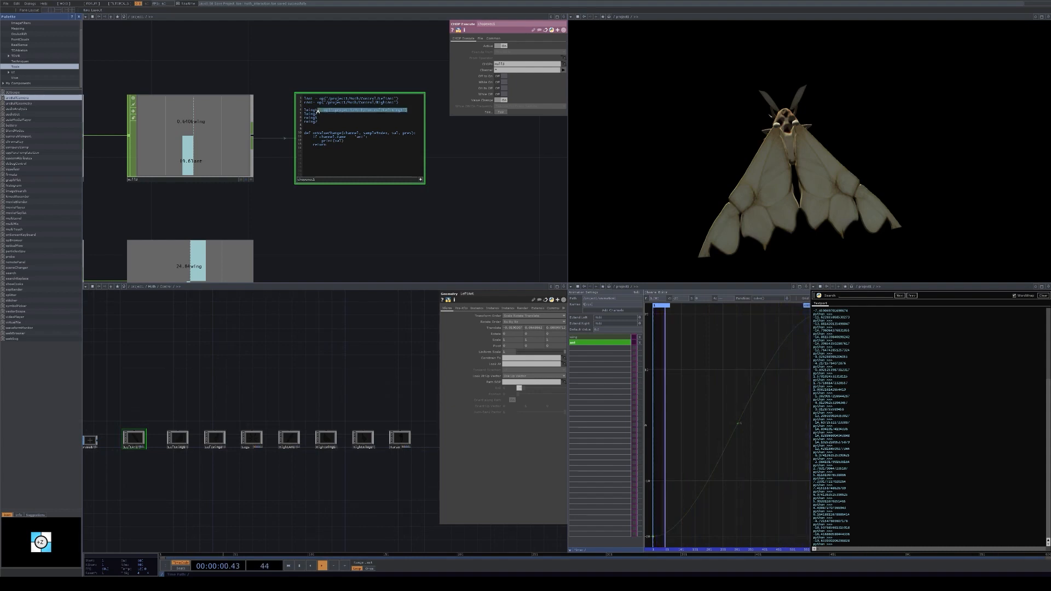
click(323, 115)
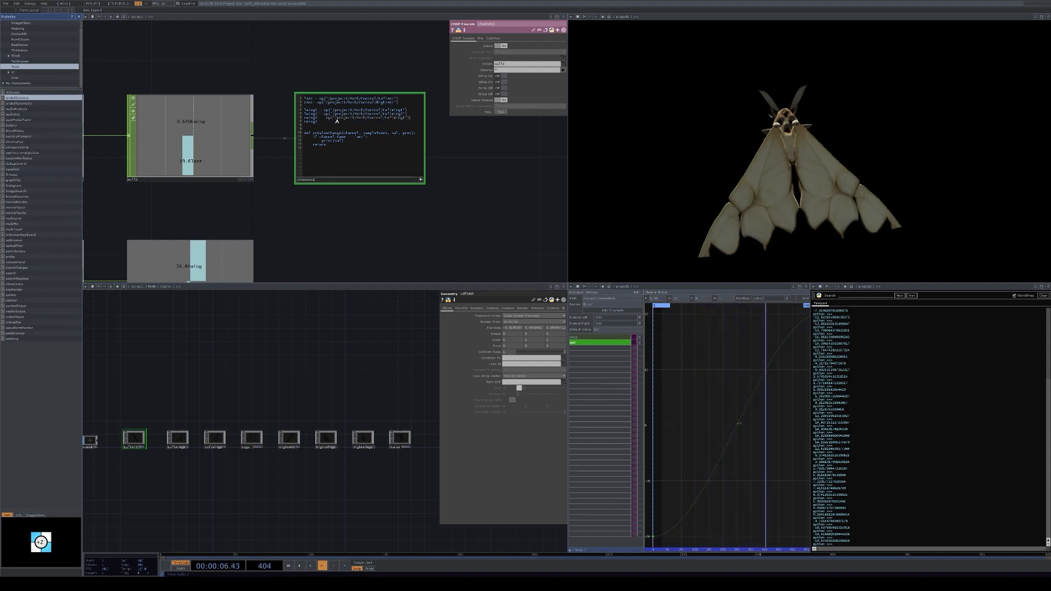
Assign rwing1 and rwing2 op() references, changing Left to Right in the pasted wing paths
click(392, 120)
key(BackSpace)
key(BackSpace)
key(BackSpace)
key(BackSpace)
text(Right)
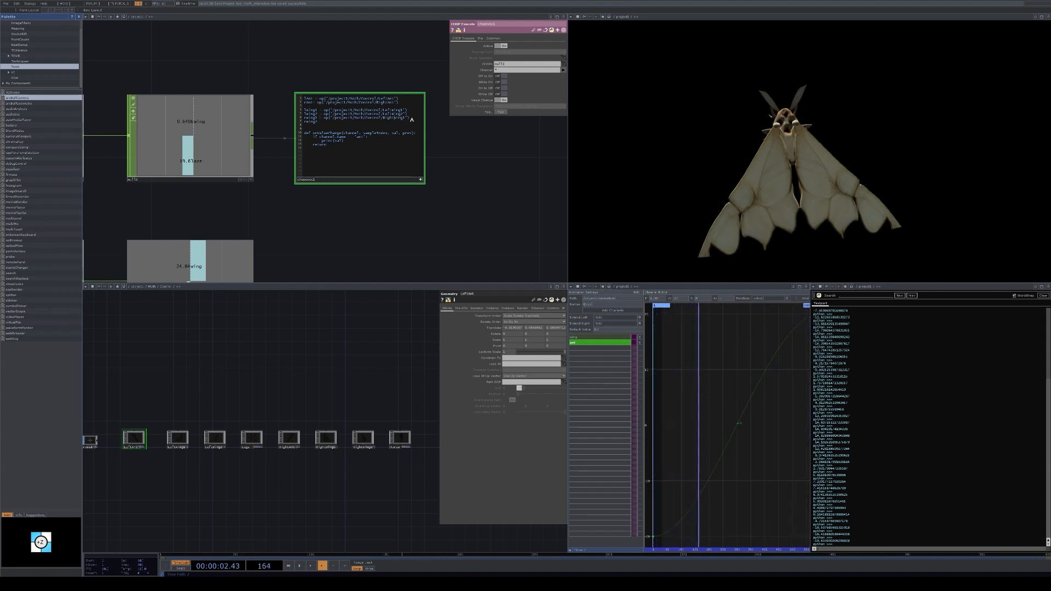
drag(411, 121, 320, 119)
key(ctrl+c)
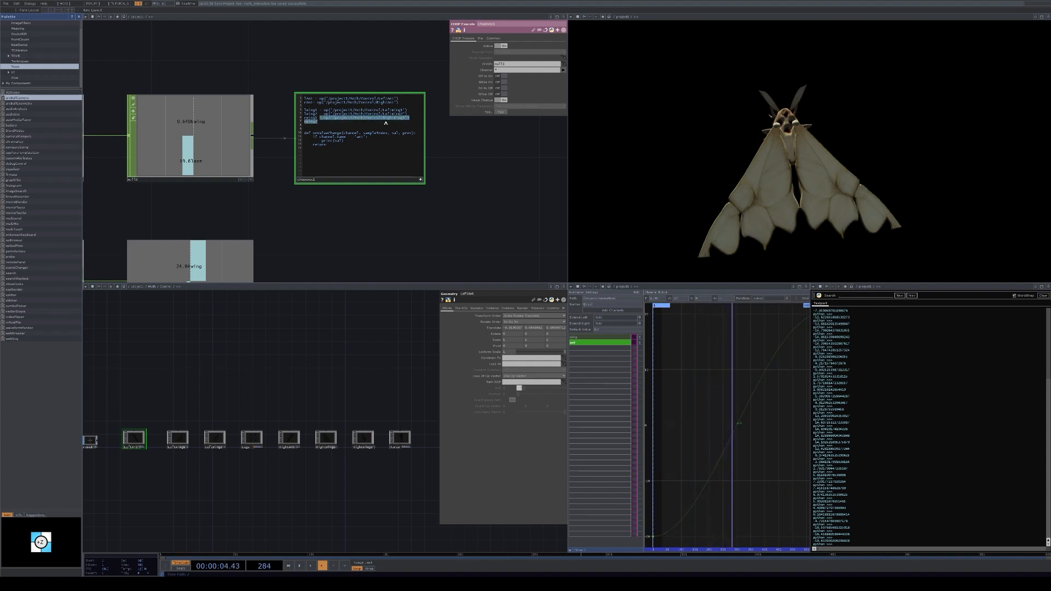
click(367, 125)
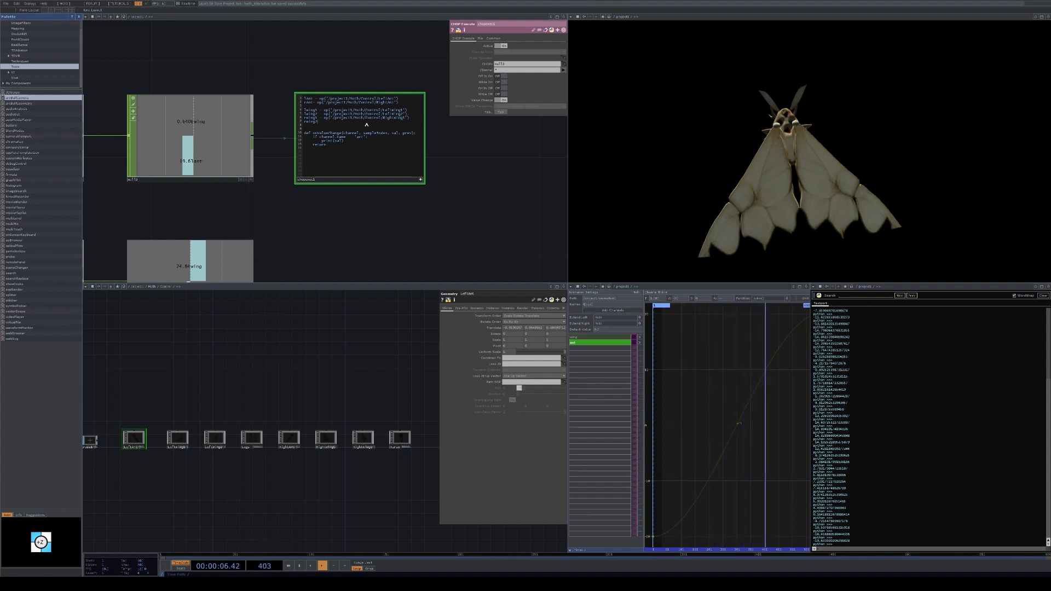
key(ctrl+v)
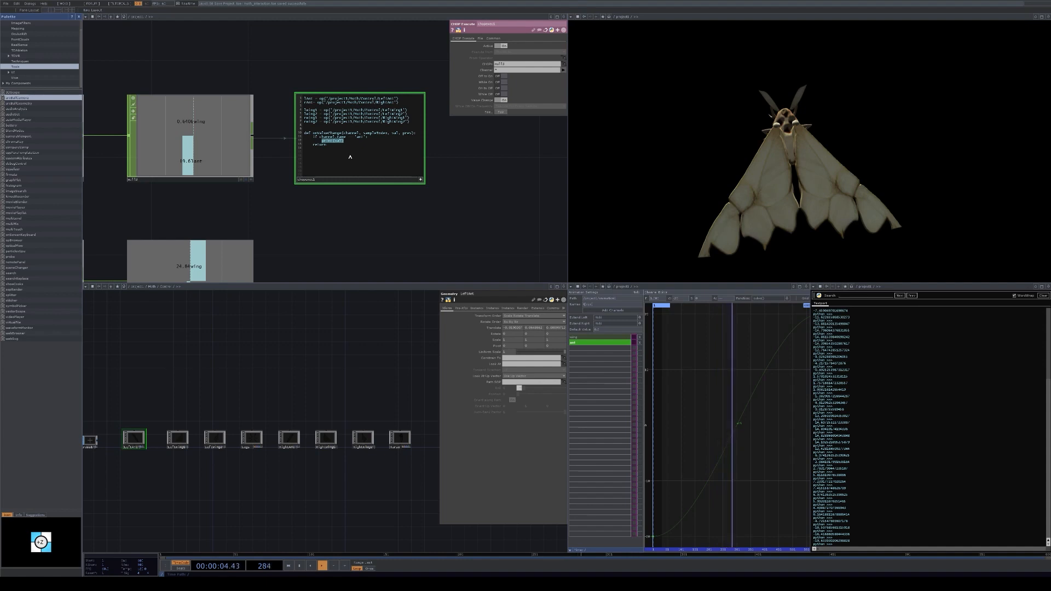
Add the line lAnt.par.rz = val*-1 under the 'ant' channel condition in the CHOP Execute script
text(p)
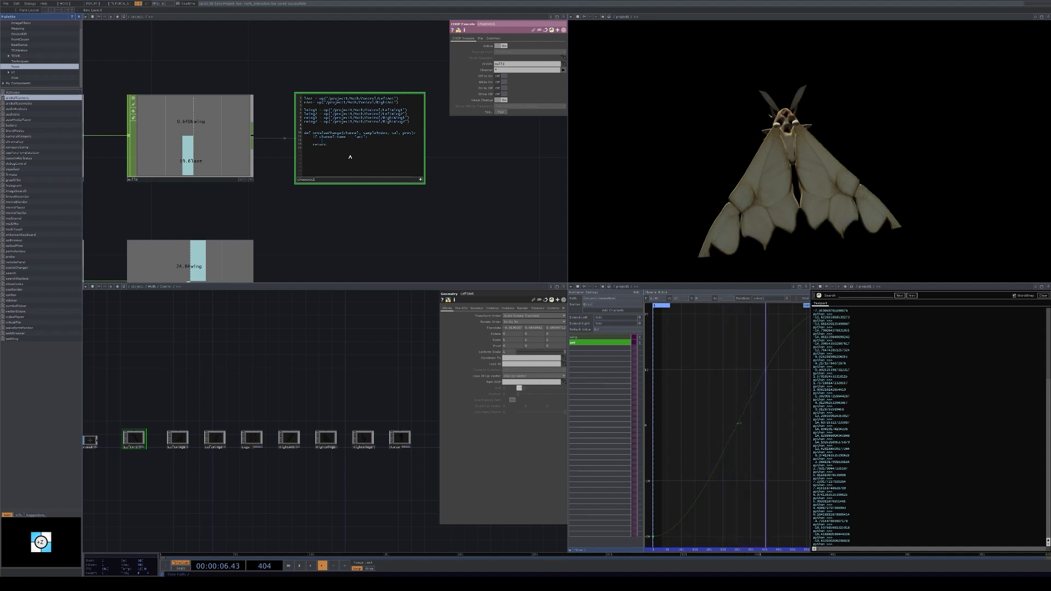
text(An)
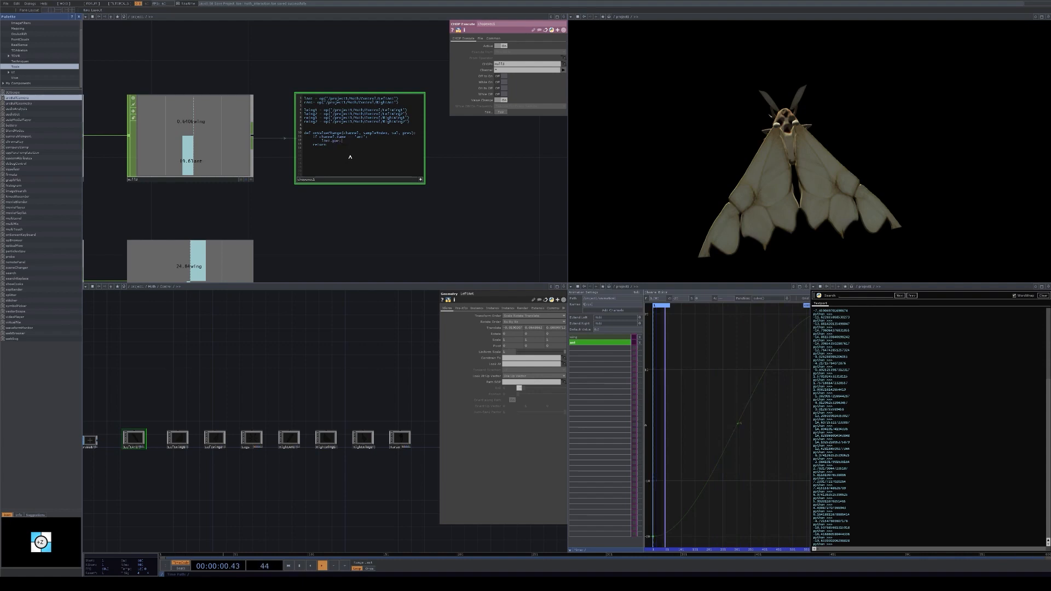
text(t.par.rz = val)
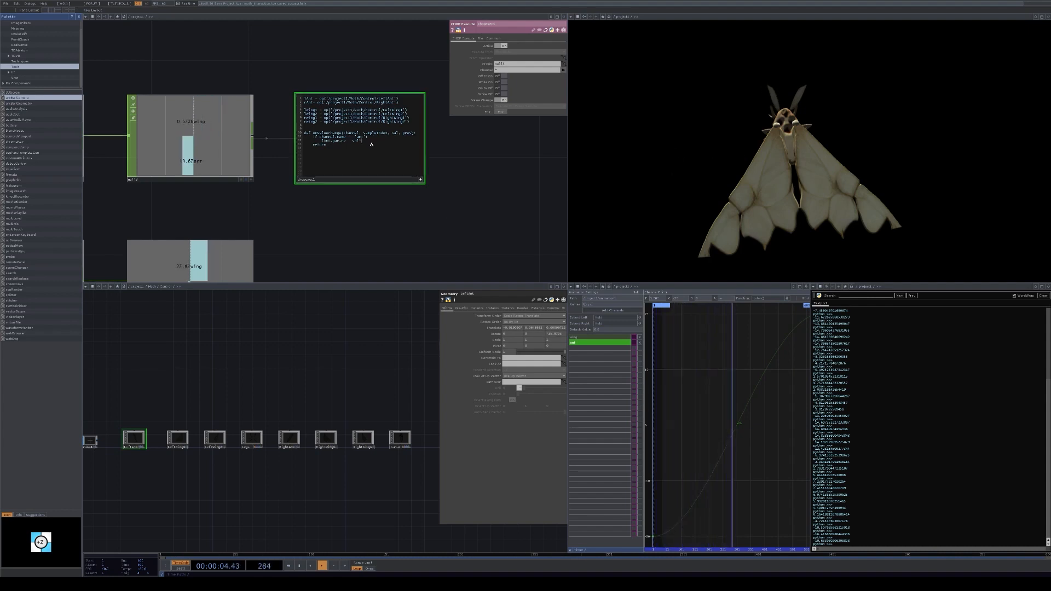
text(1)
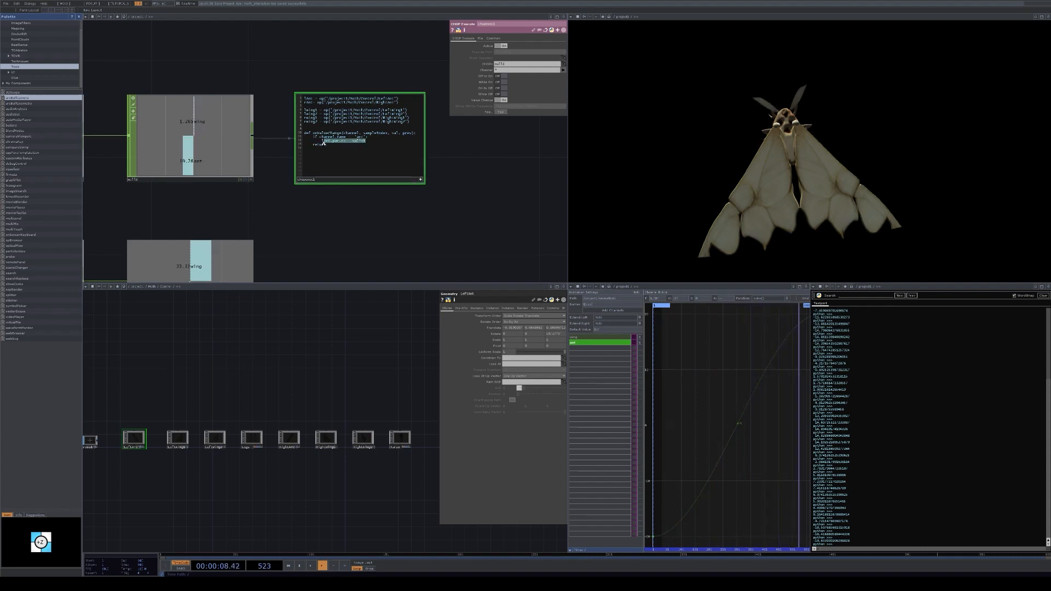
Duplicate the lAnt rotation line below itself and change its target to rAnt
key(Return)
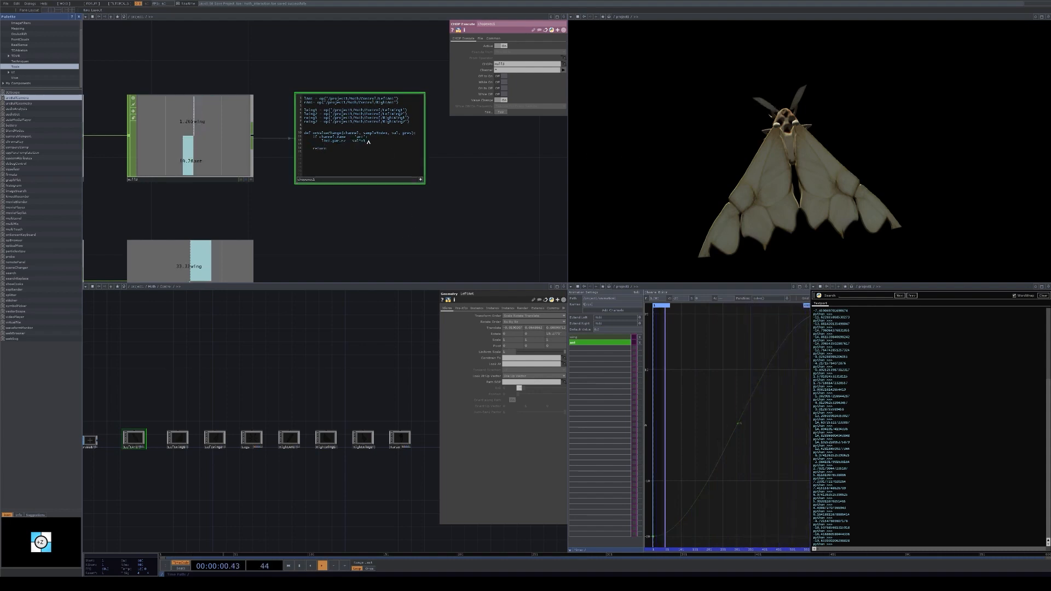
text(lAnt.par.rz = val*-1)
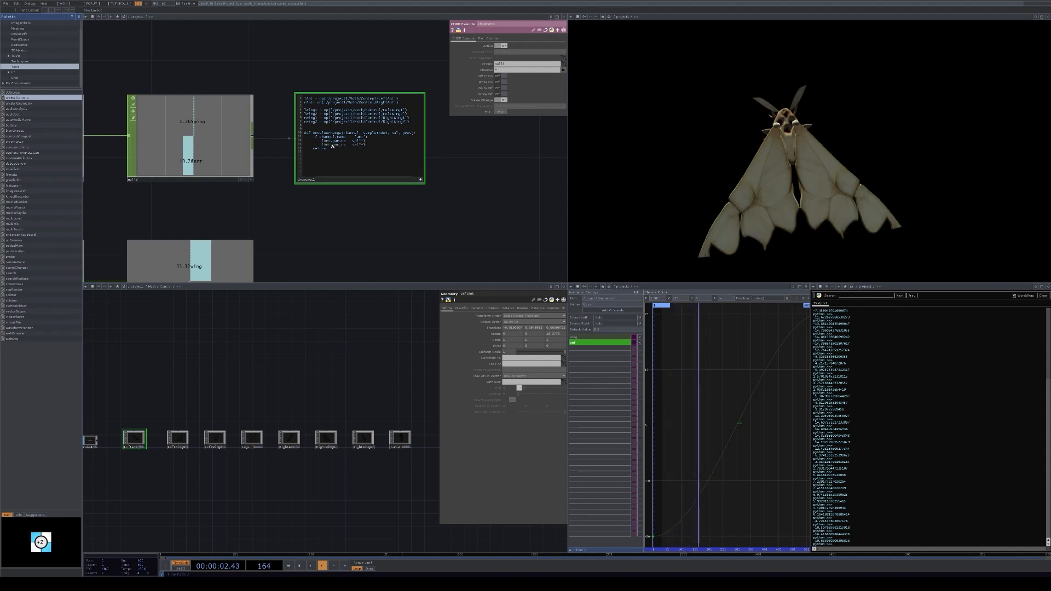
text(r)
click(327, 207)
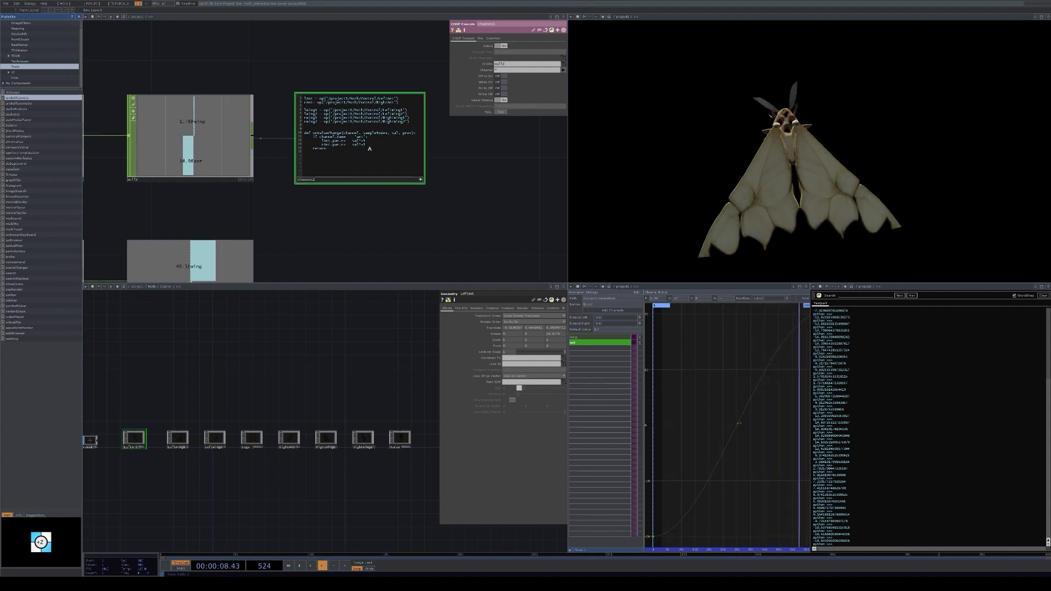
Duplicate the CHOP Execute DAT and link the copy to the Null CHOP in the second row
drag(370, 147, 306, 137)
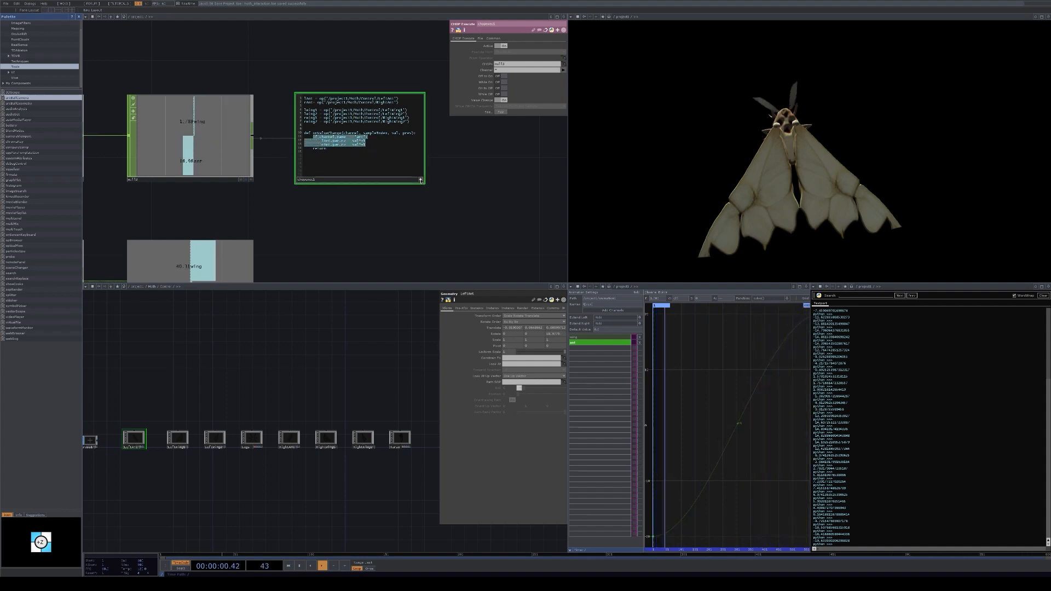
click(349, 212)
drag(357, 227, 352, 200)
key(ctrl+v)
drag(460, 205, 452, 135)
drag(336, 150, 335, 176)
drag(230, 220, 360, 186)
In the copied script, test for the 'wing' channel and drive the rz of lwing1 and lwing2 from val, with a .4 factor for lwing2
click(408, 226)
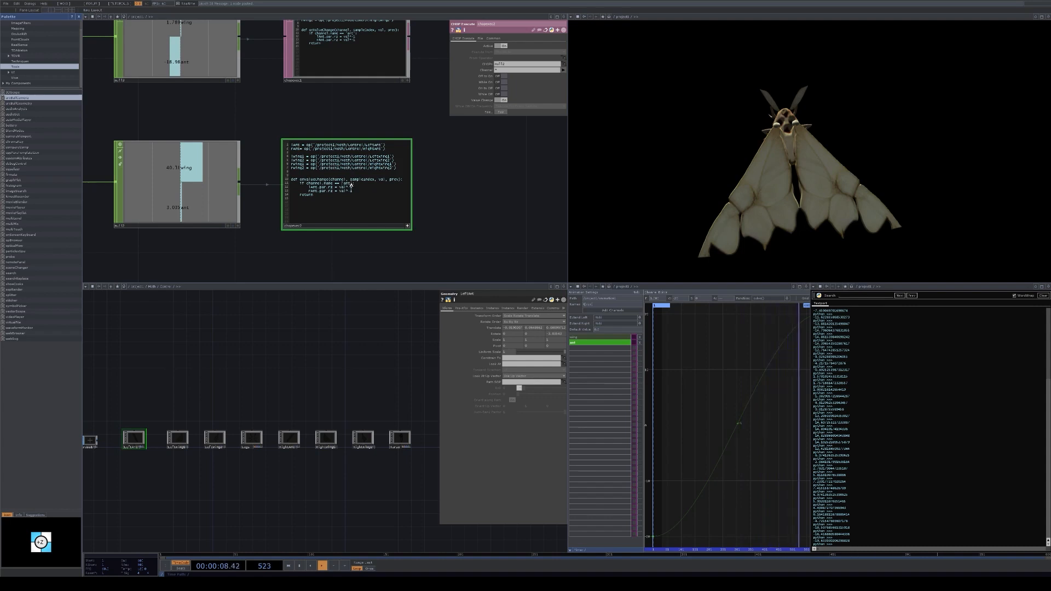
drag(351, 184, 347, 184)
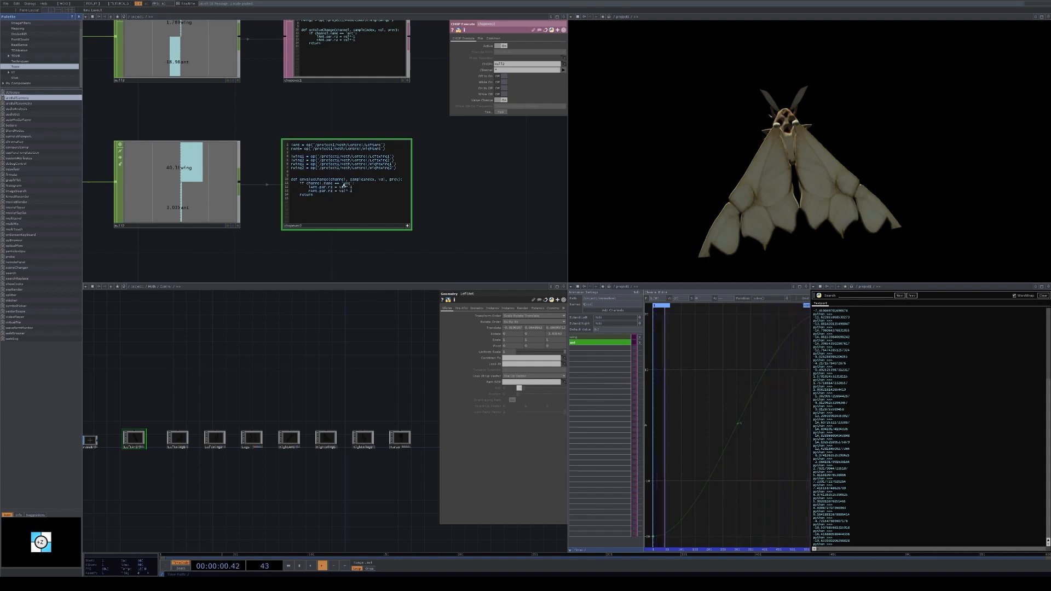
text(wing)
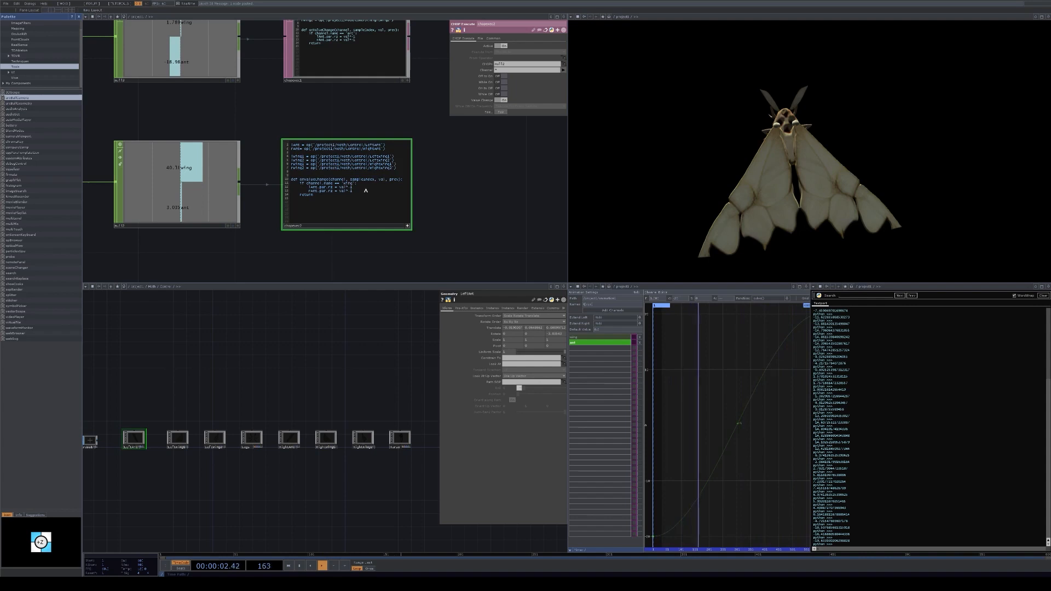
double_click(312, 187)
text(lWing1)
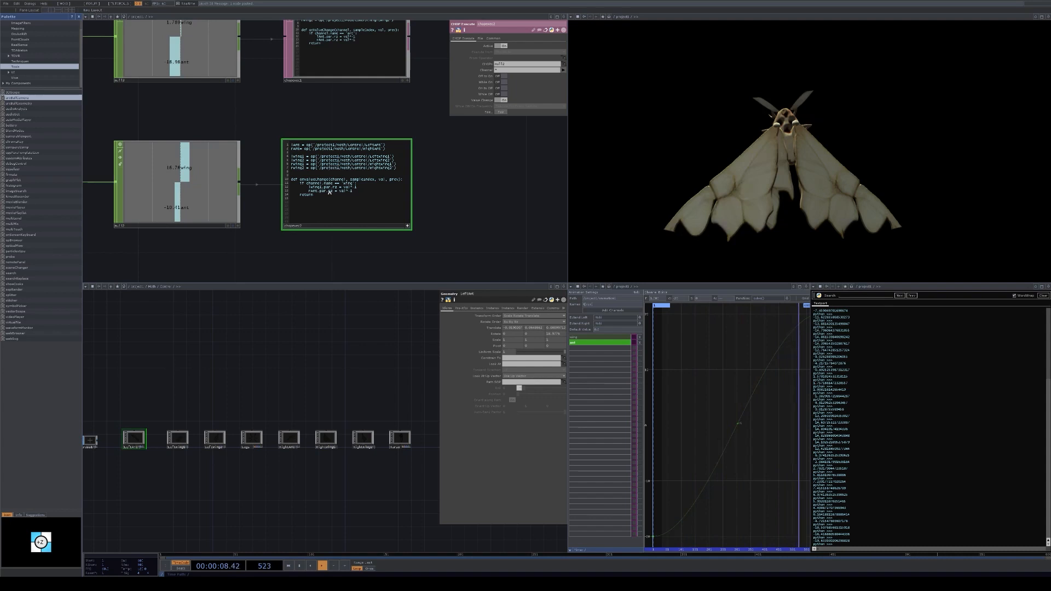
drag(312, 187, 309, 191)
text(lwing1.par.rz = val*-)
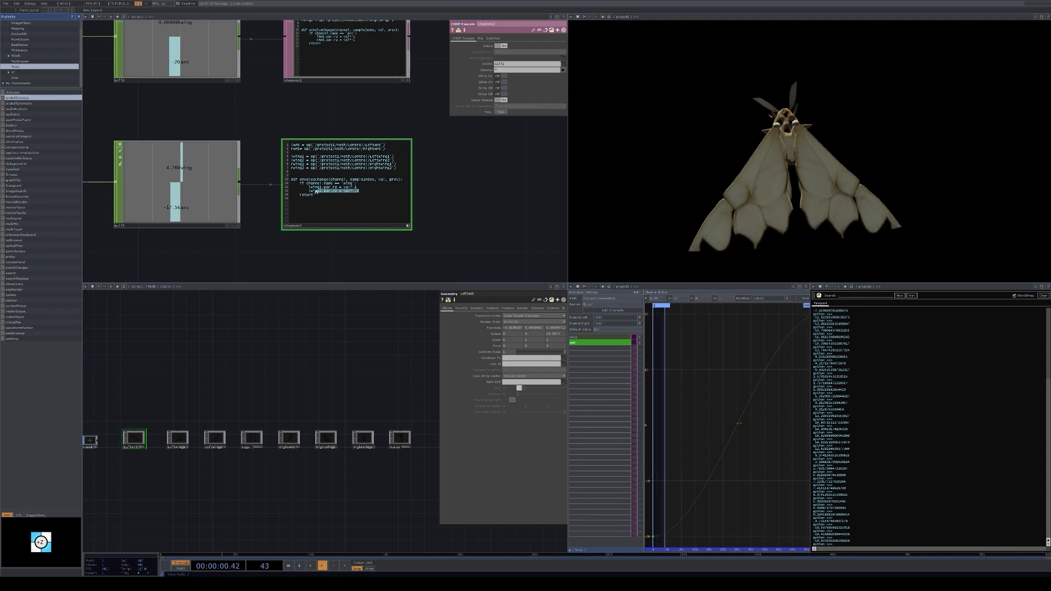
Copy the two left wing rotation lines below themselves, fix their indentation, and retarget them to rwing1 and rwing2
drag(358, 191, 310, 187)
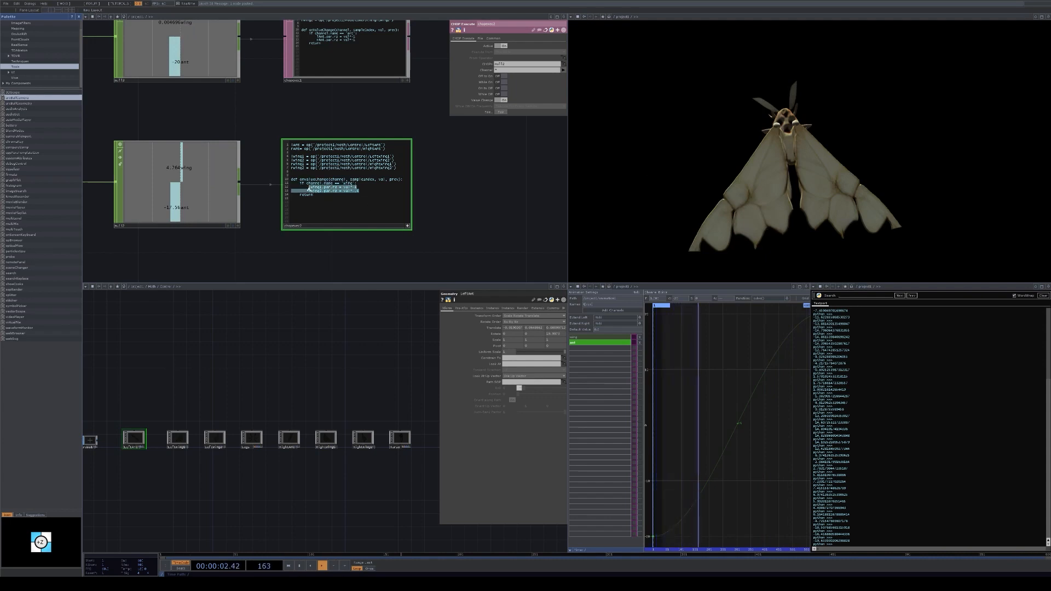
click(374, 192)
key(Return)
text(lwing1.par.rz = val* 1 lwing2.par.rz = val* .4)
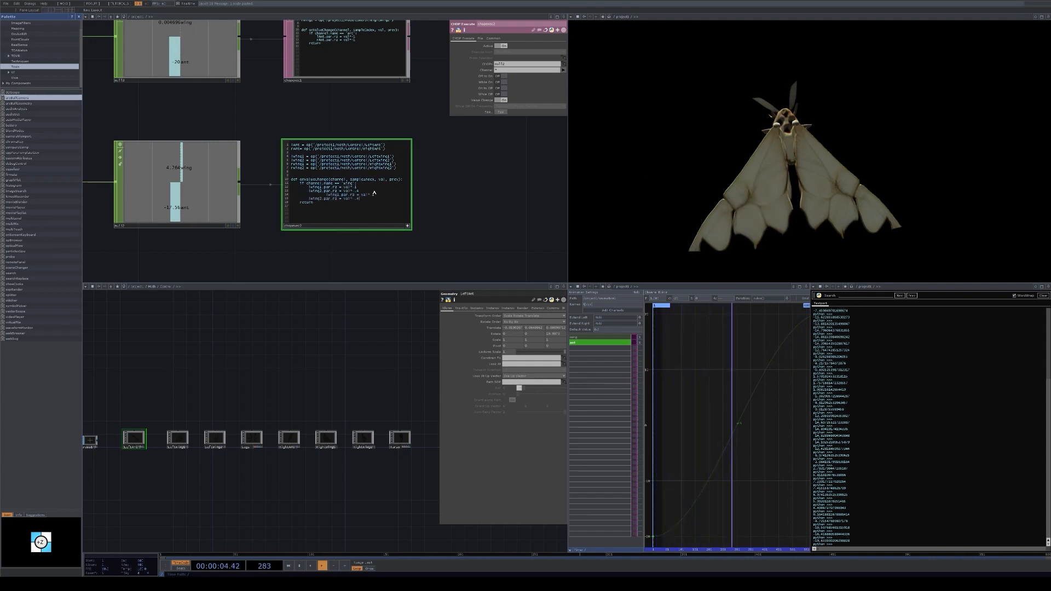
key(BackSpace)
key(BackSpace)
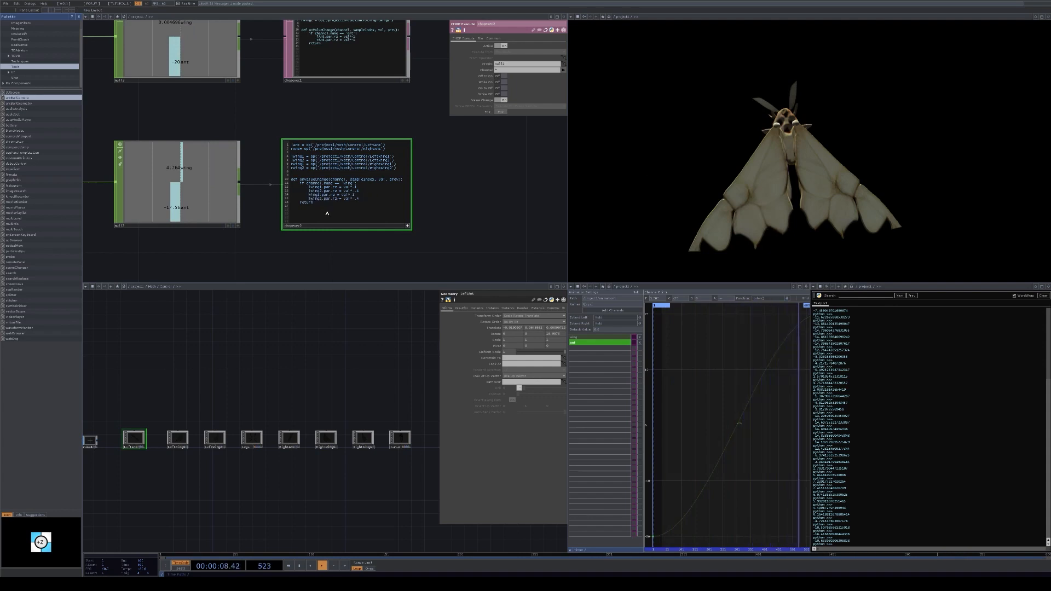
click(311, 200)
key(BackSpace)
text(r)
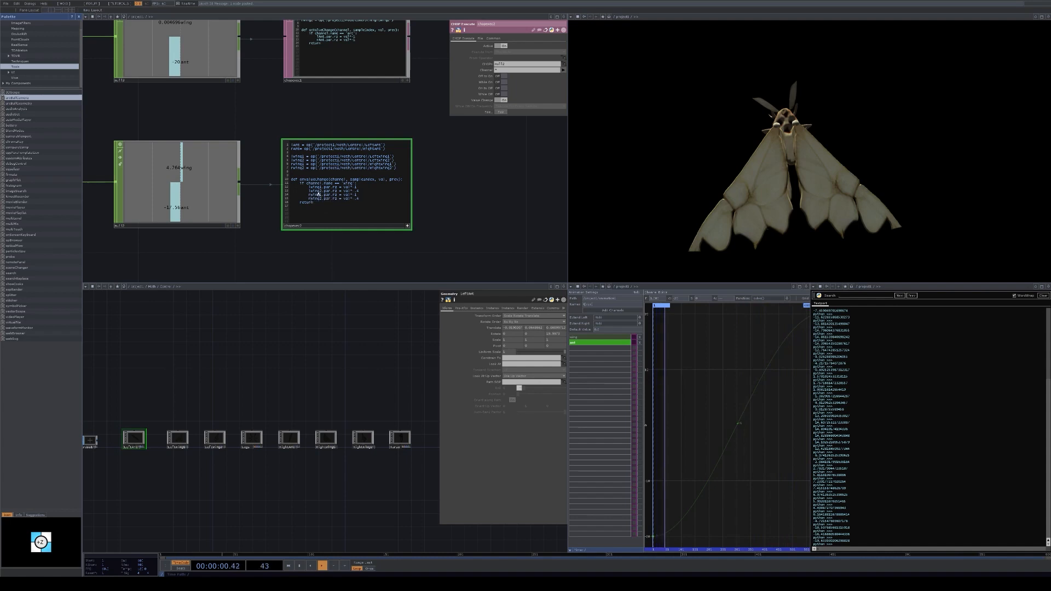
click(439, 223)
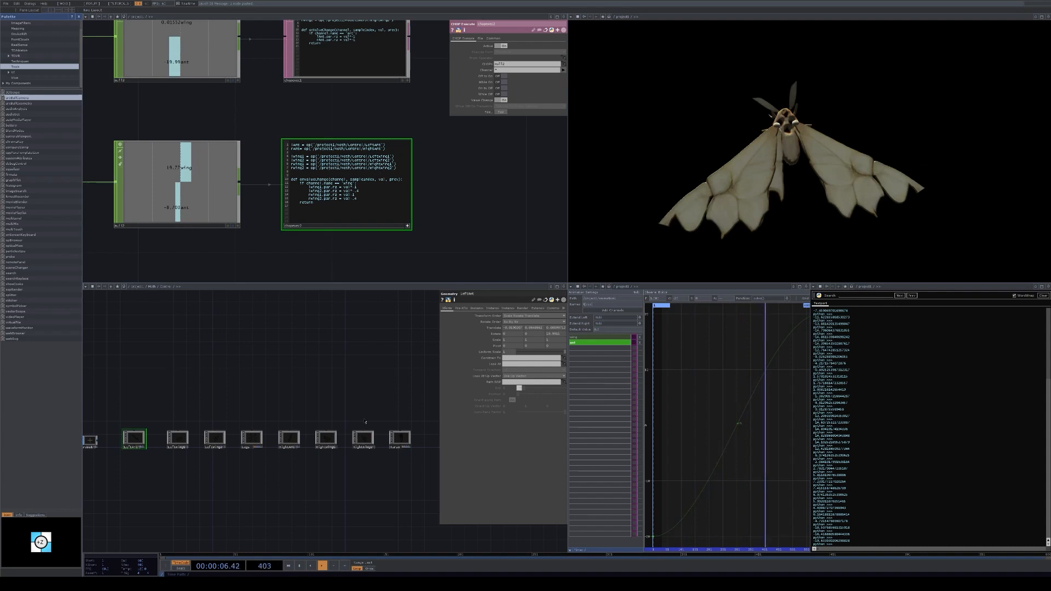
click(363, 439)
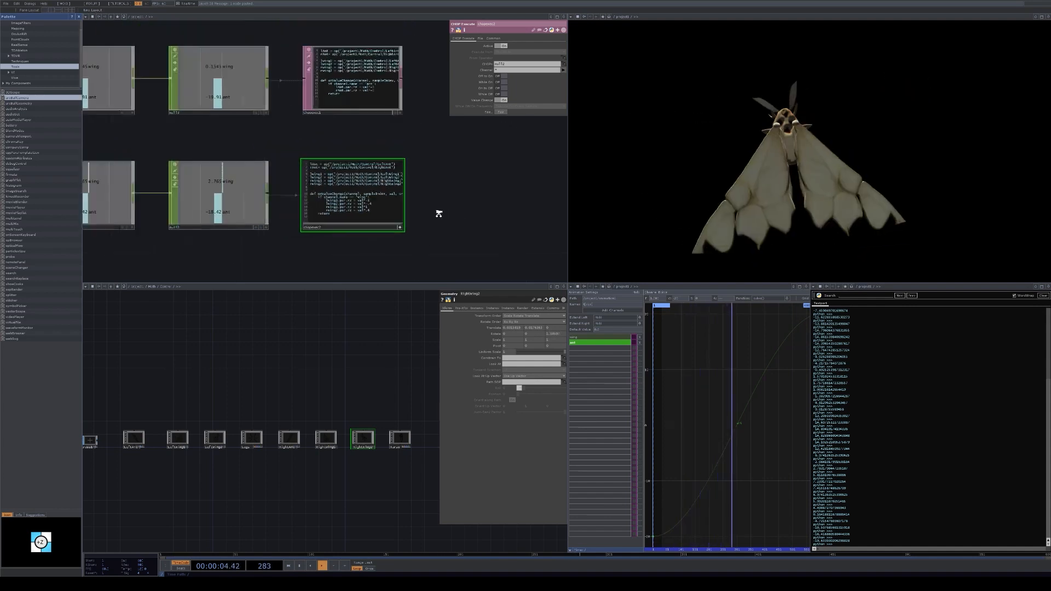
Reimport the FBX file in the moth component
scroll(439, 211, down, 6)
drag(301, 246, 226, 100)
scroll(279, 189, up, 4)
click(260, 212)
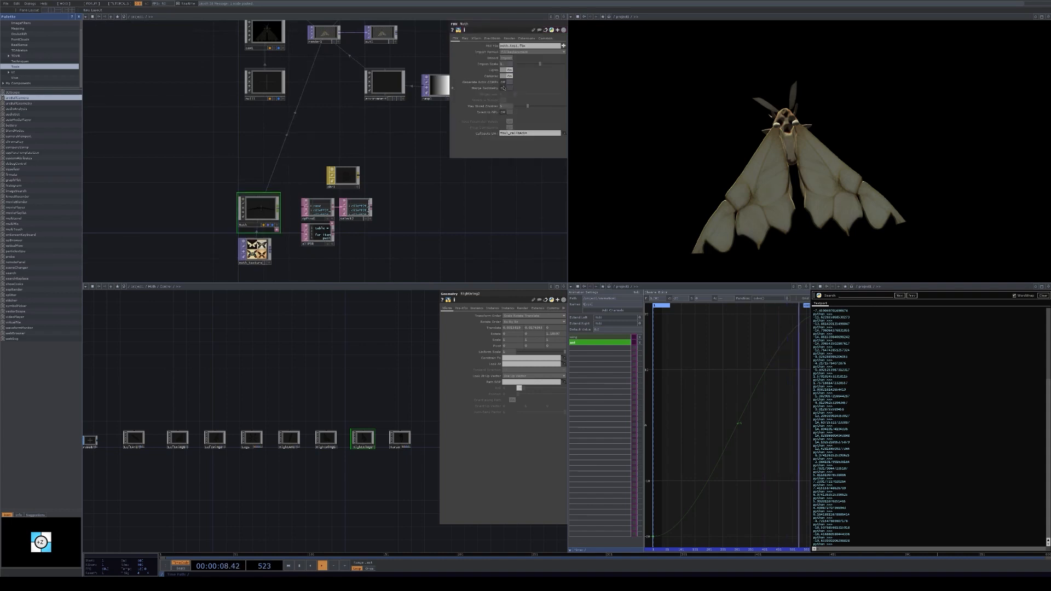
click(506, 58)
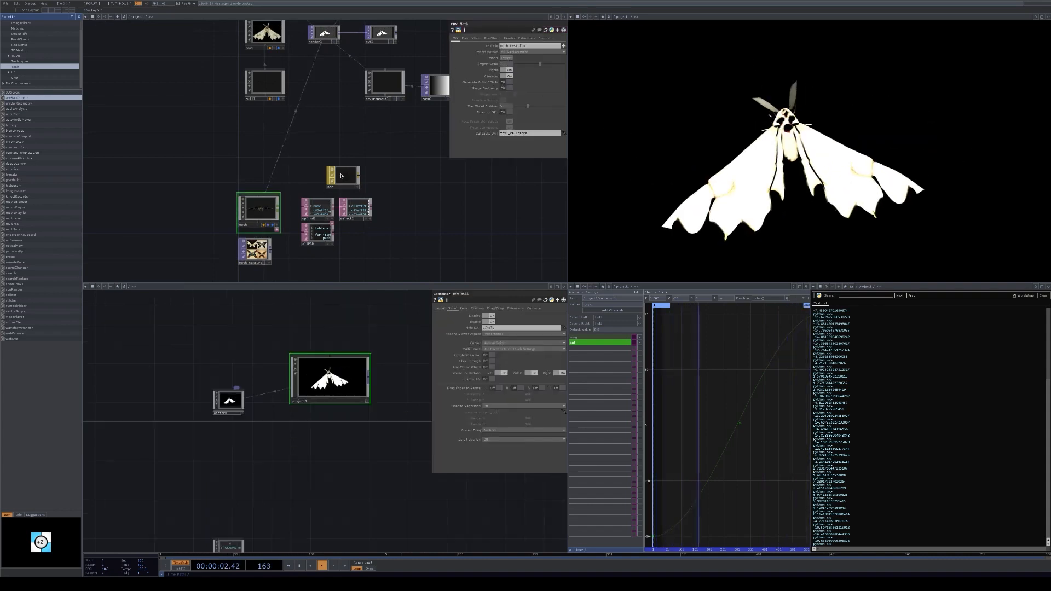
Run the text script beside the moth component to restore its materials, and pause and resume the timeline
click(316, 237)
key(ctrl+r)
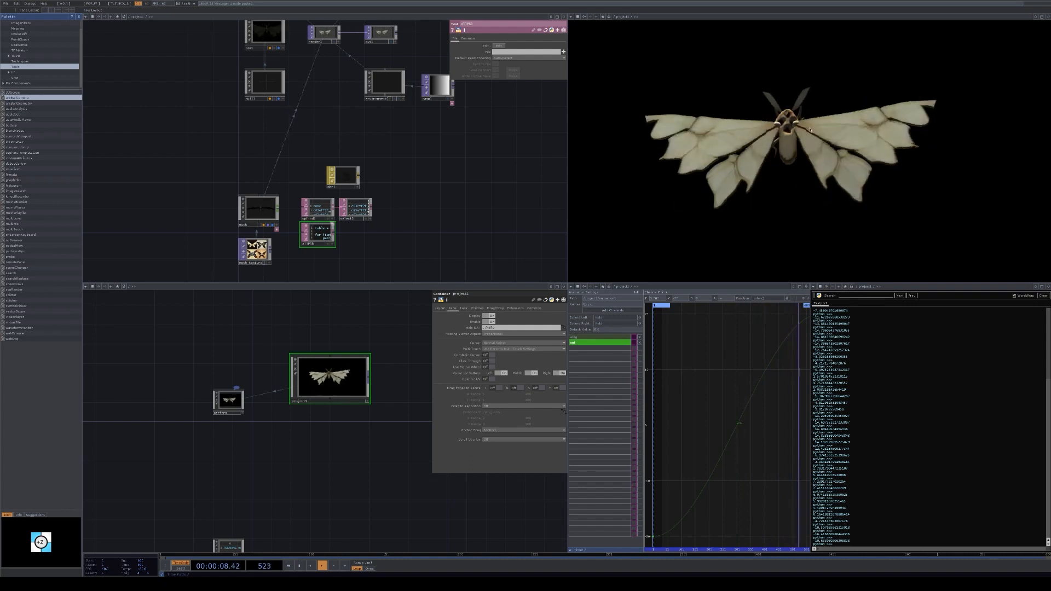
key(space)
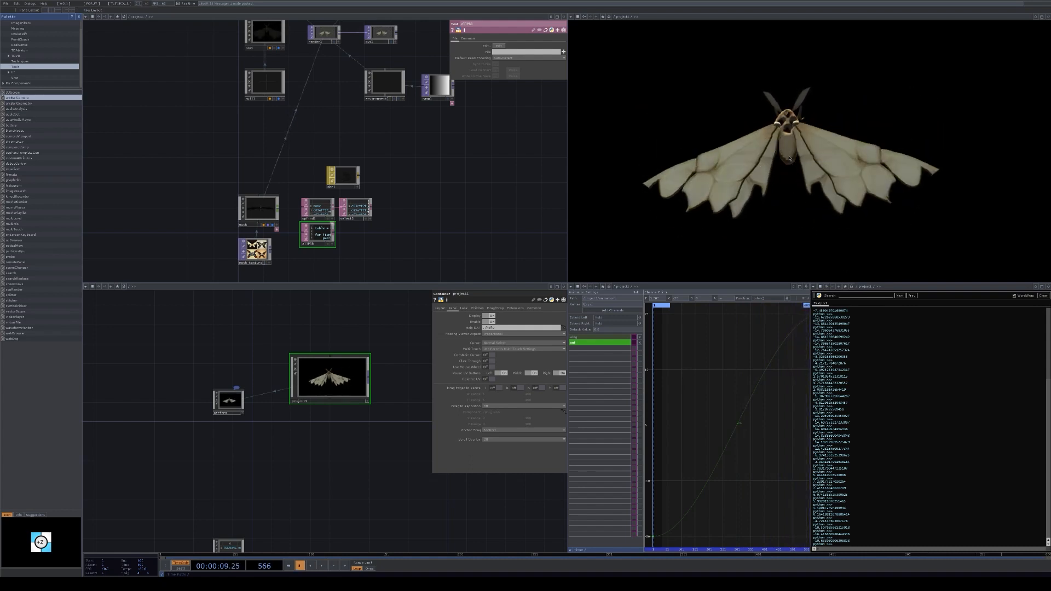
click(323, 564)
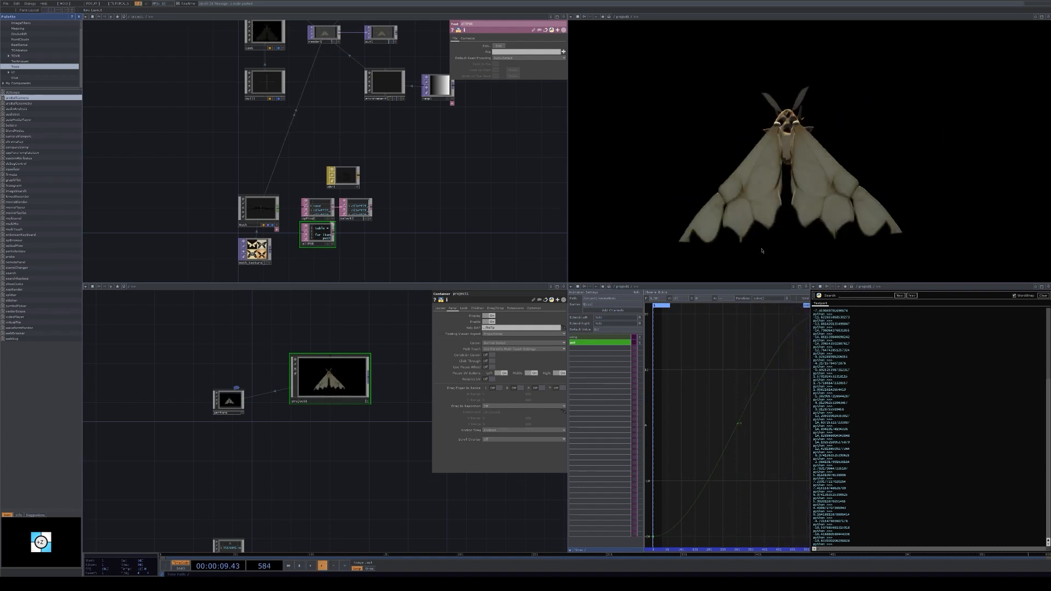
Assign the Movie File In image to the environment light as its environment map
middle_drag(446, 175, 429, 188)
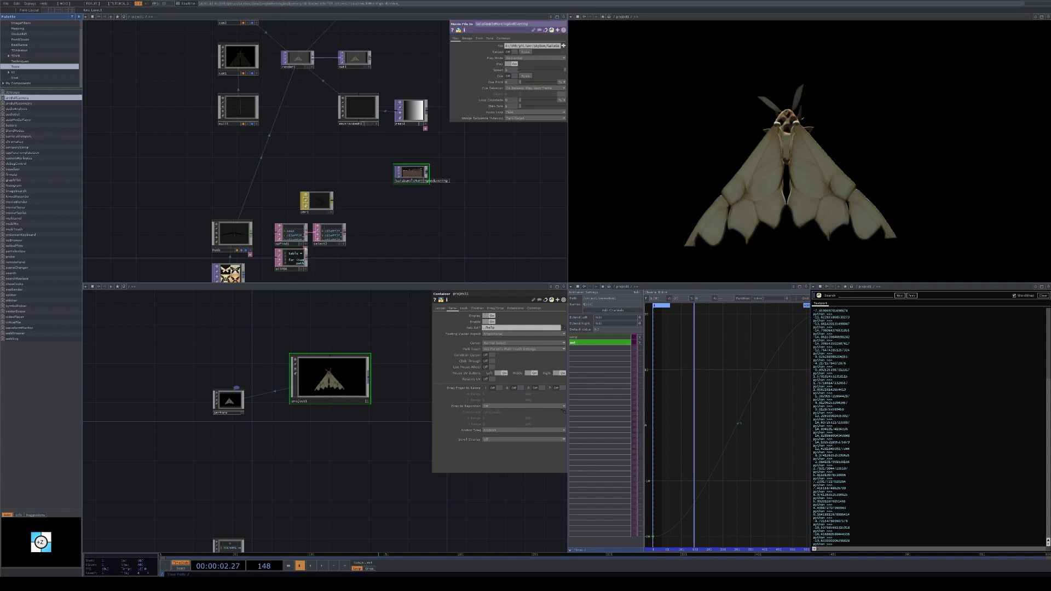
drag(412, 172, 368, 113)
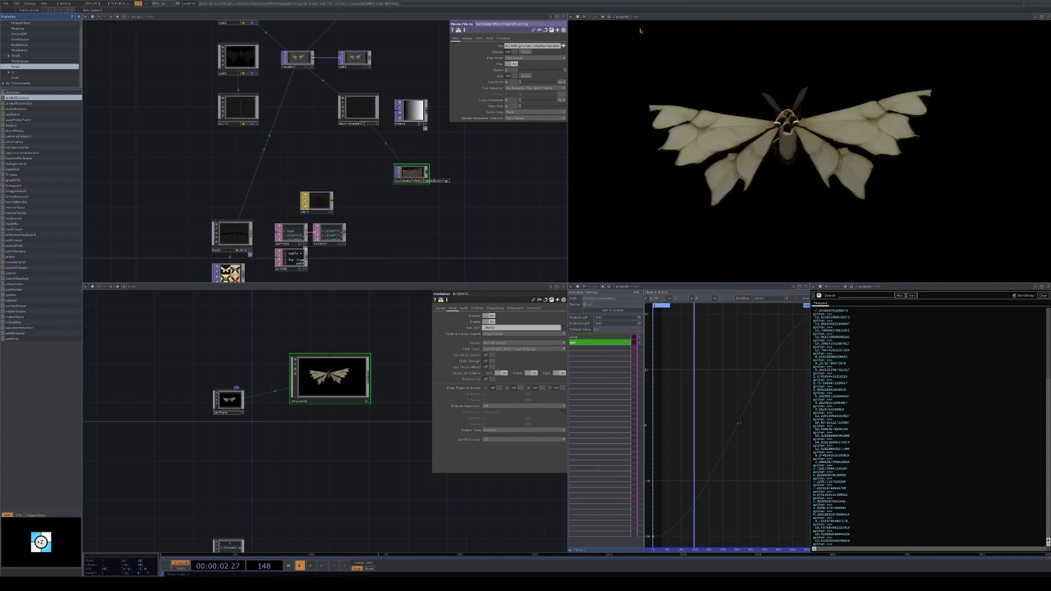
Delete the unused material node and move the environment image directly below the environment light
drag(458, 215, 448, 225)
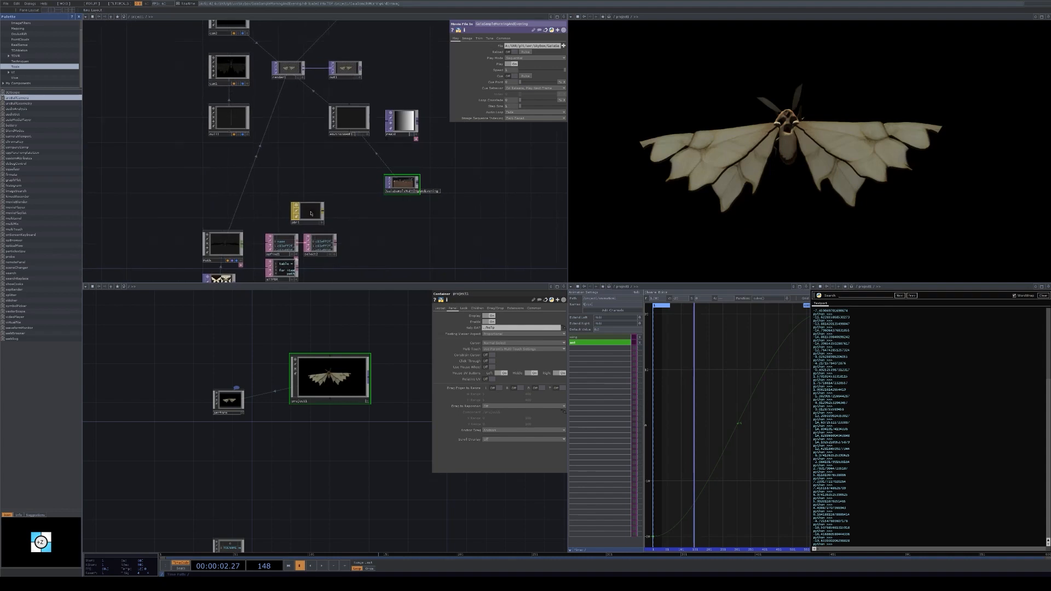
mouse_move(312, 212)
mouse_down()
mouse_move(293, 212)
mouse_move(303, 215)
mouse_up()
key(Delete)
drag(401, 182, 344, 150)
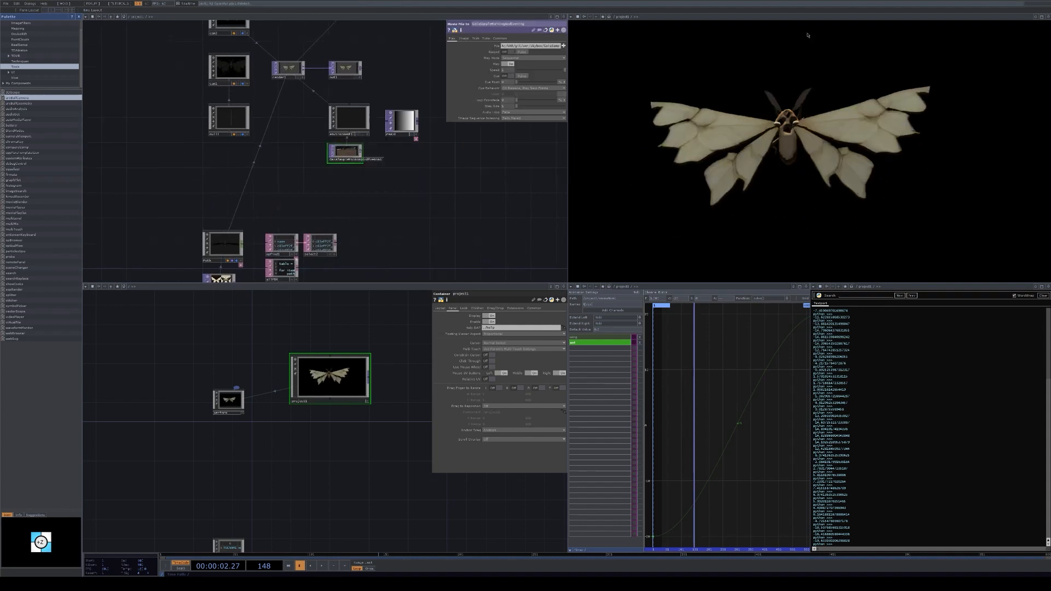
Test the moth's wing interaction in the panel, maximize the view, preview it in Perform Mode, and return to the network
drag(790, 175, 791, 263)
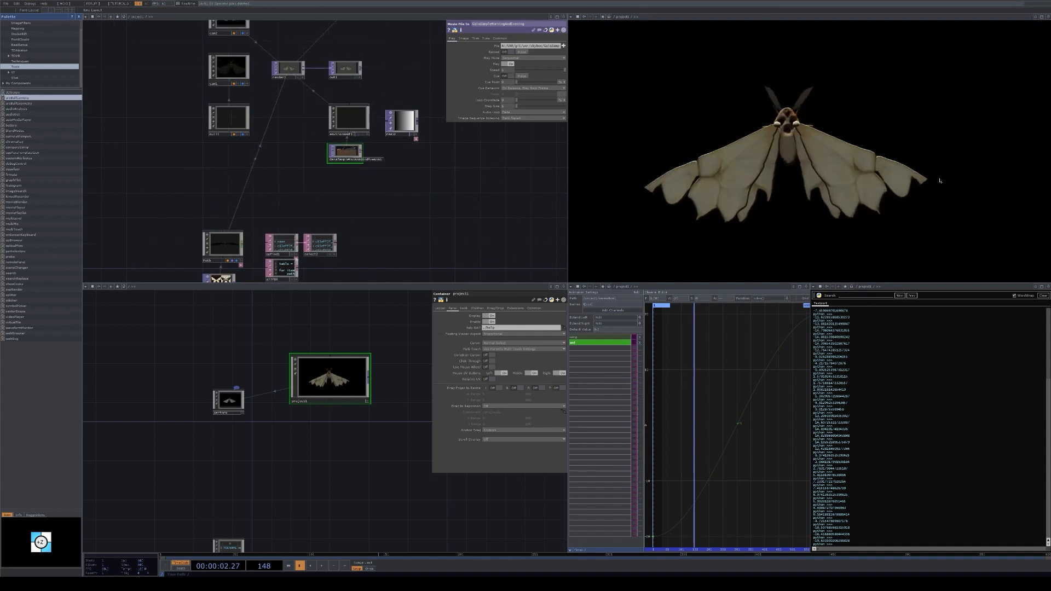
click(1043, 16)
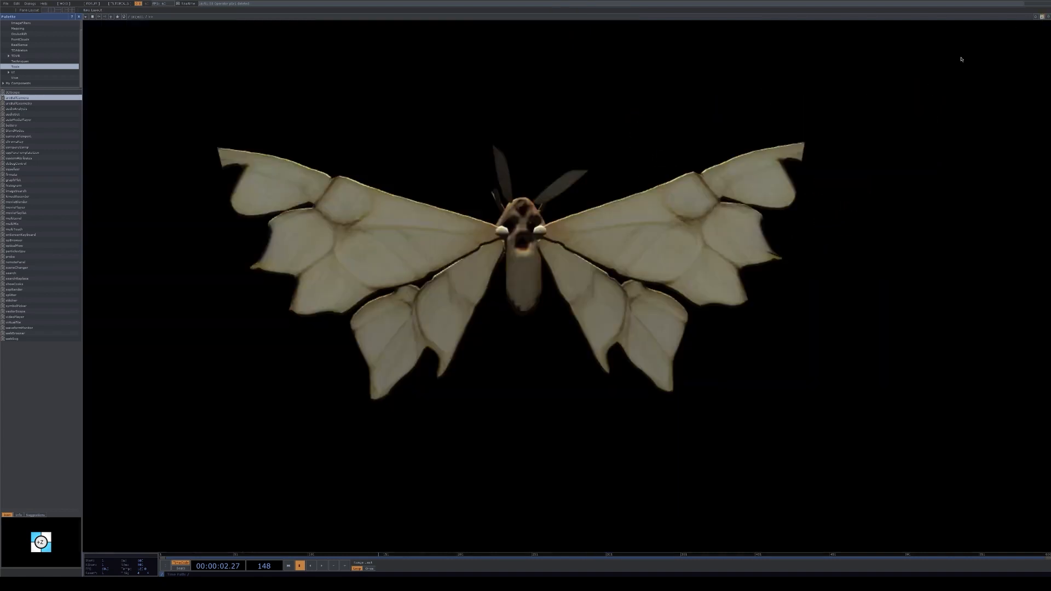
key(F1)
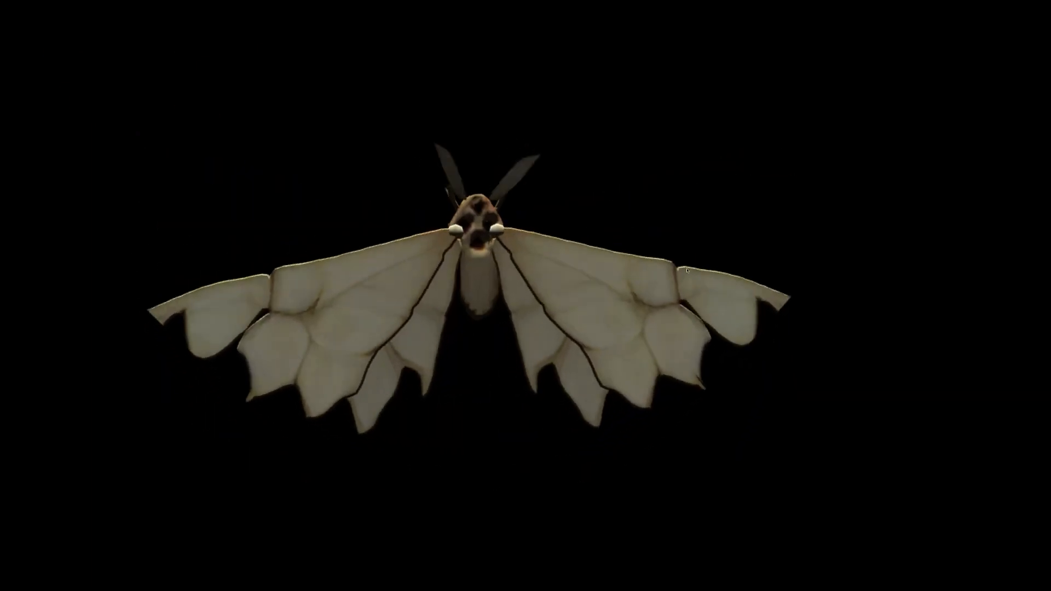
key(Escape)
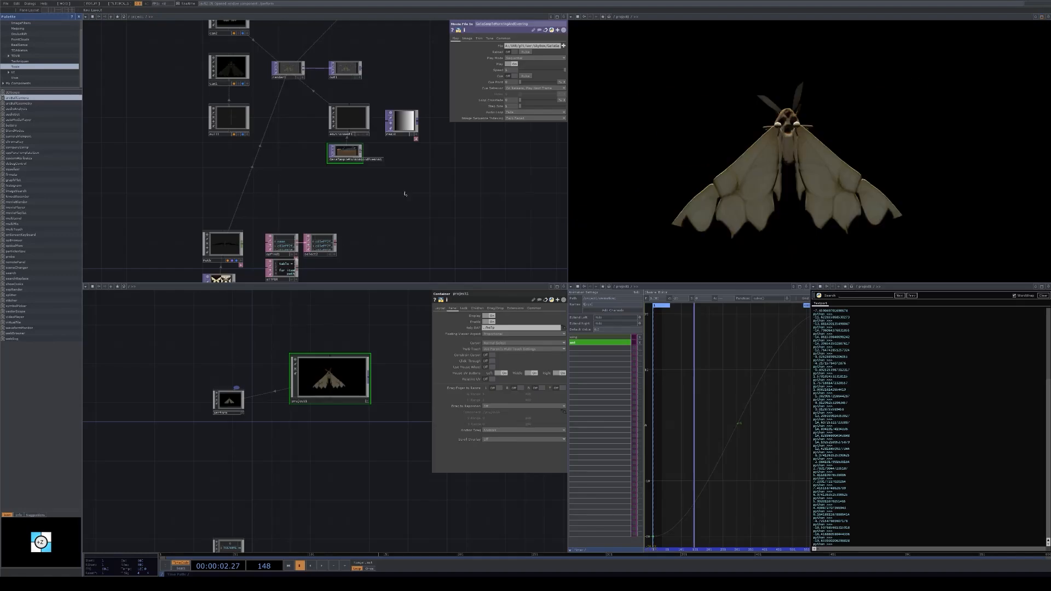
Set the Render TOP's resolution width to the expression op('/perform').width
drag(405, 194, 374, 156)
click(254, 39)
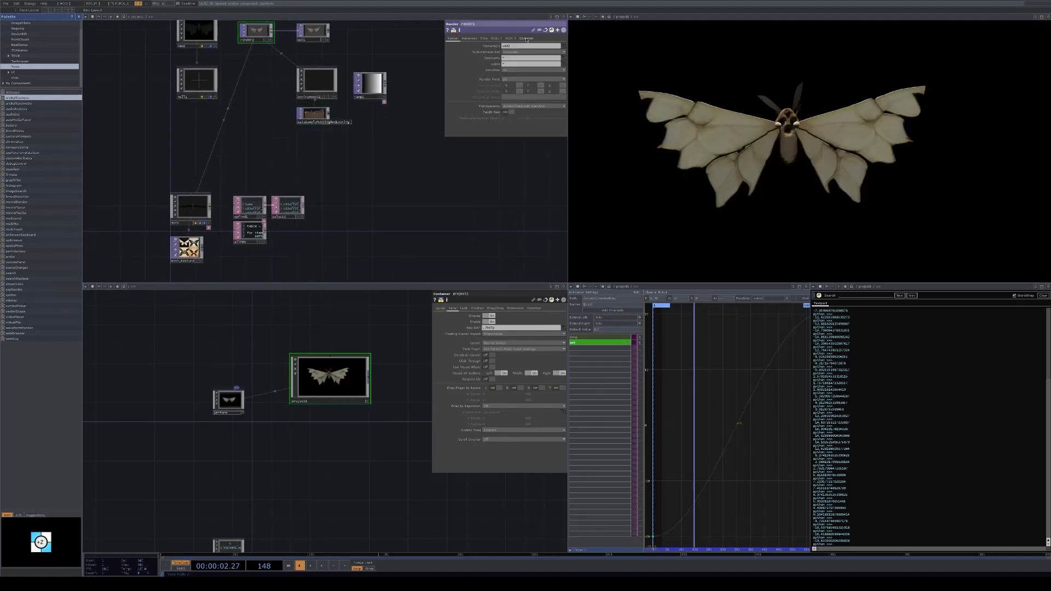
mouse_move(392, 179)
mouse_down()
mouse_move(403, 188)
mouse_move(392, 192)
mouse_up()
drag(412, 111, 423, 152)
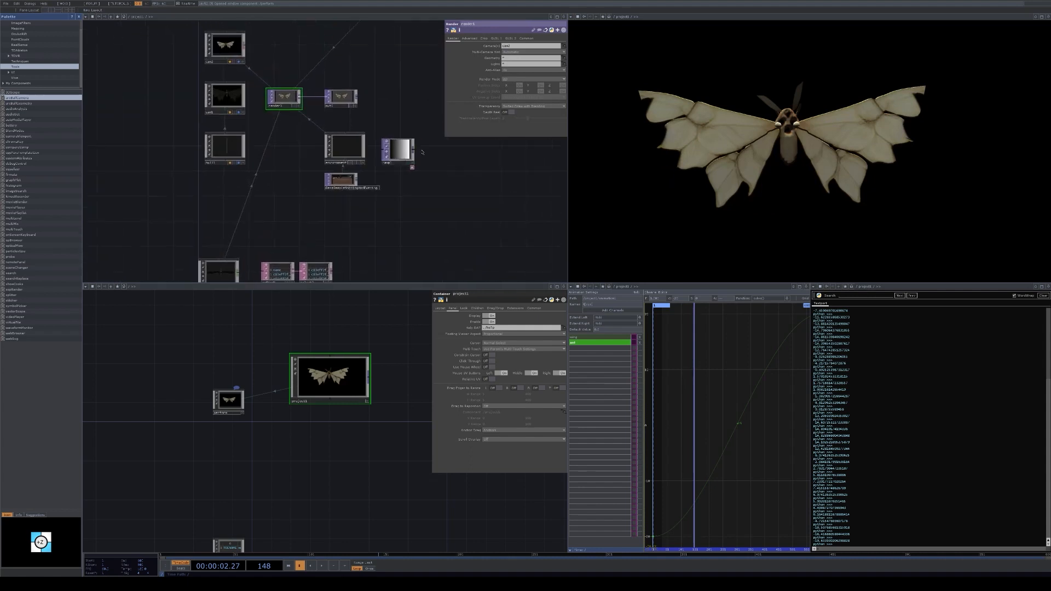
click(523, 39)
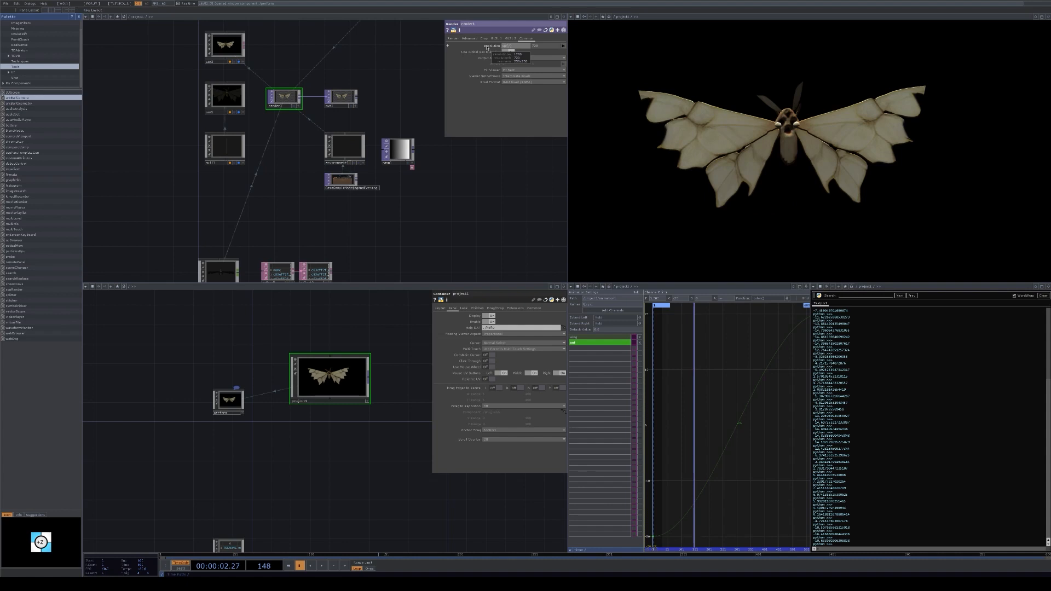
key(Return)
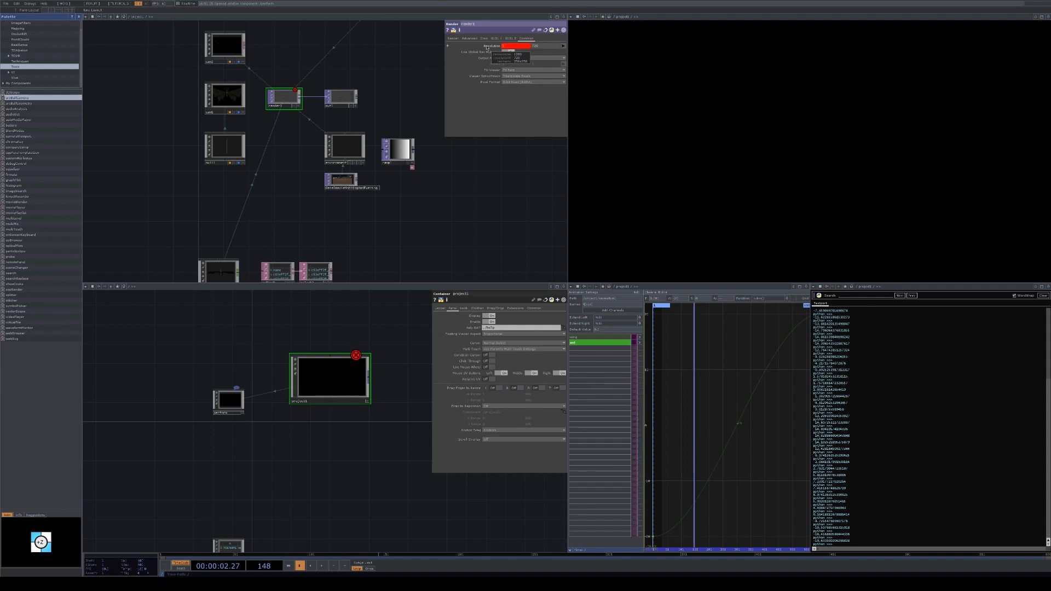
click(487, 47)
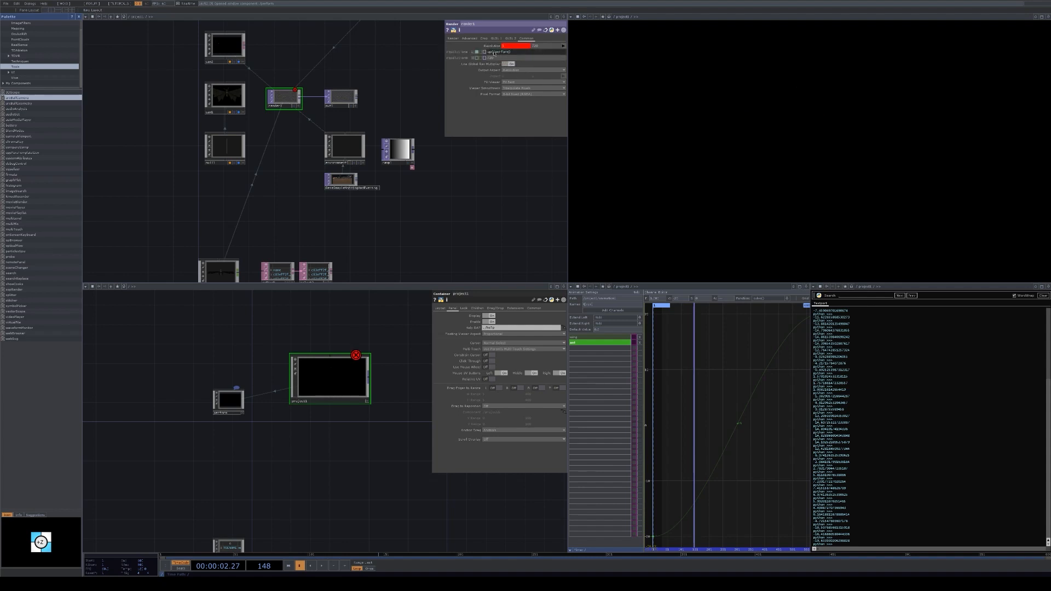
text(').width)
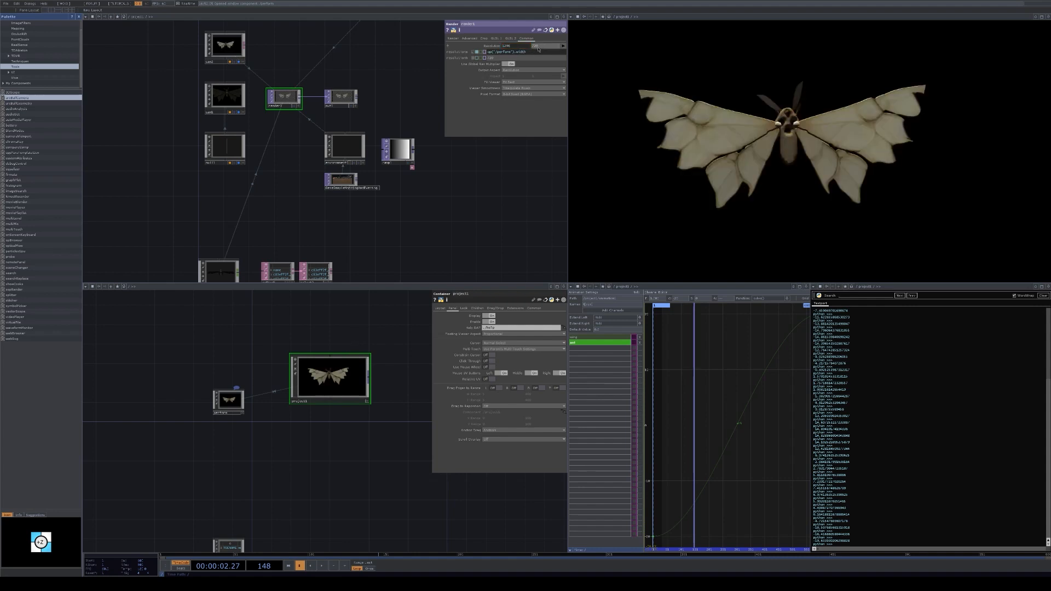
Reuse the width expression for the Render TOP's resolution height, changing it to op('/perform').height
key(ctrl+a)
key(ctrl+c)
click(541, 47)
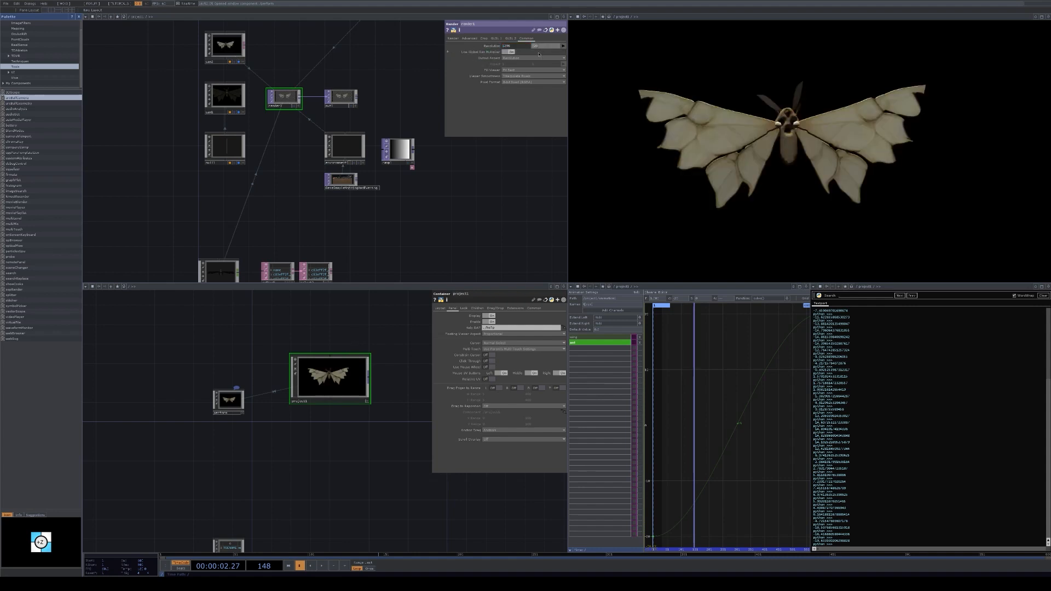
key(ctrl+a)
key(ctrl+v)
drag(548, 48, 583, 47)
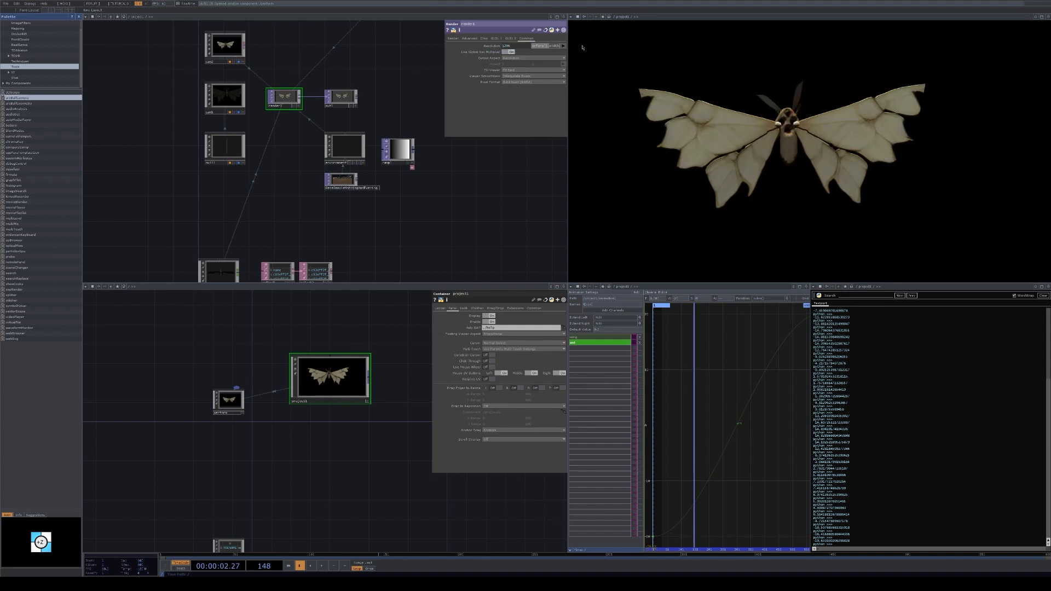
key(Return)
click(554, 47)
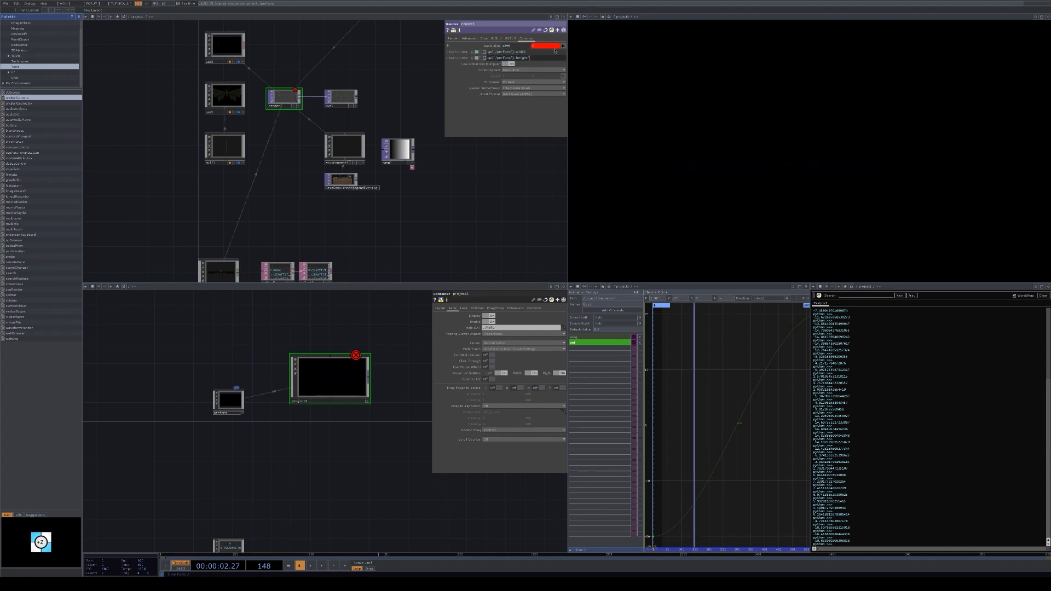
Preview the moth render in Perform Mode and return to the network
key(F1)
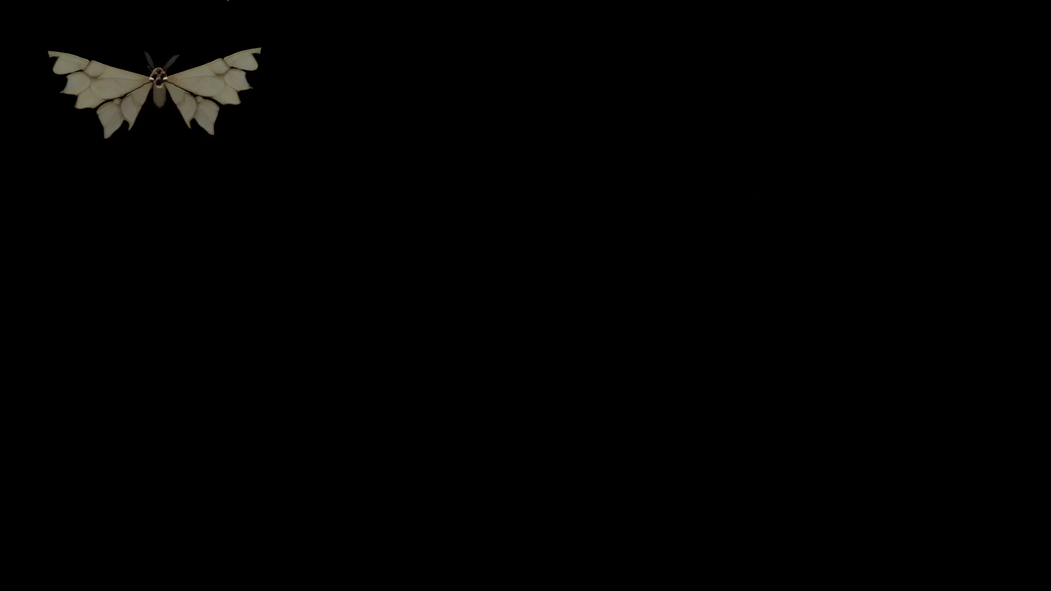
key(Escape)
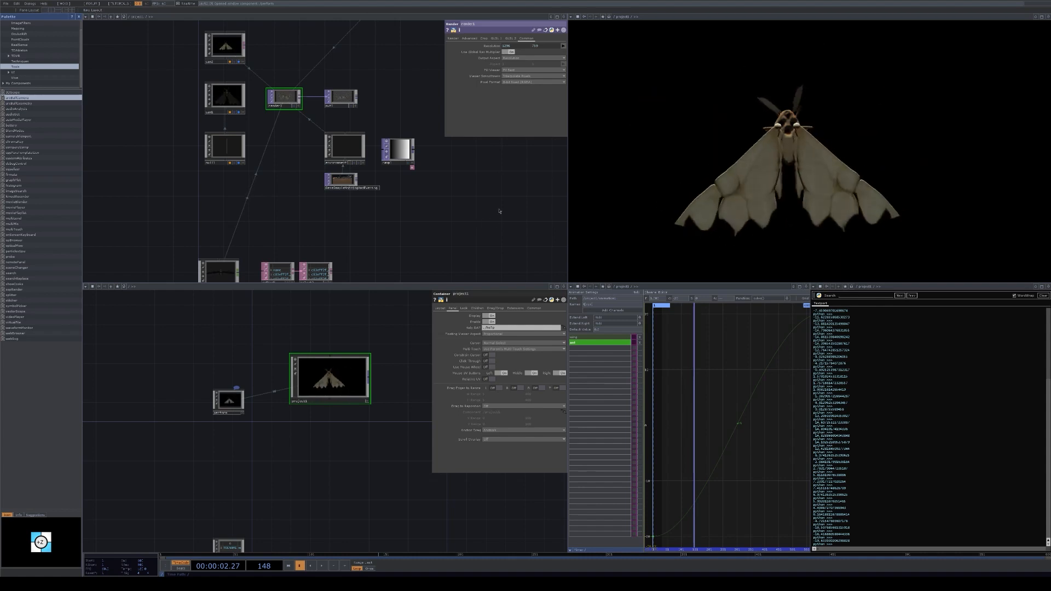
drag(499, 211, 501, 244)
drag(396, 135, 387, 89)
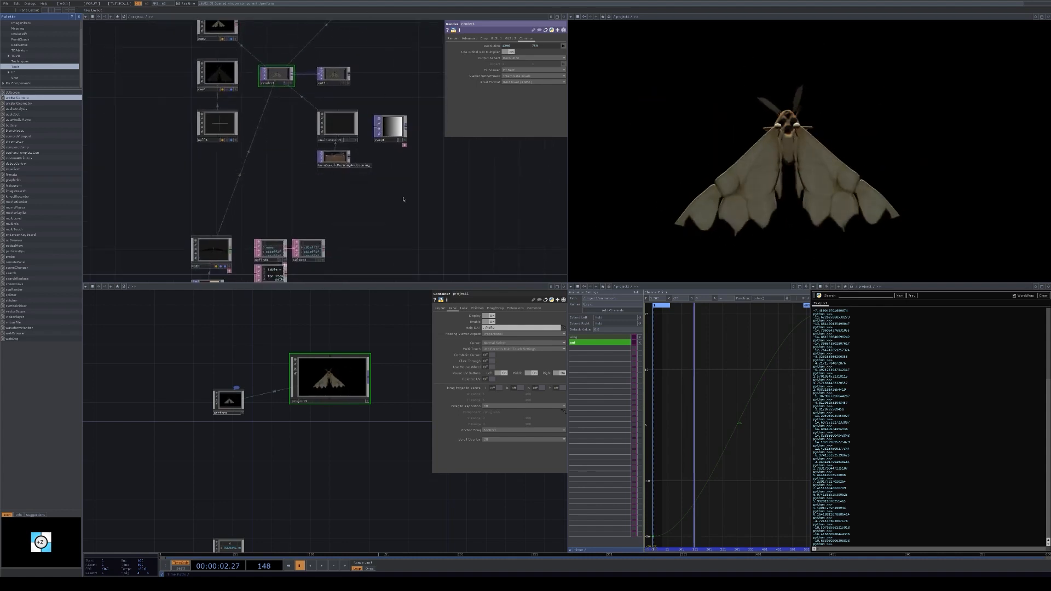
drag(403, 200, 399, 206)
Replace the Render TOP's resolution expressions with fixed values of 3840 by 2160 and preview the output in Perform Mode
click(512, 46)
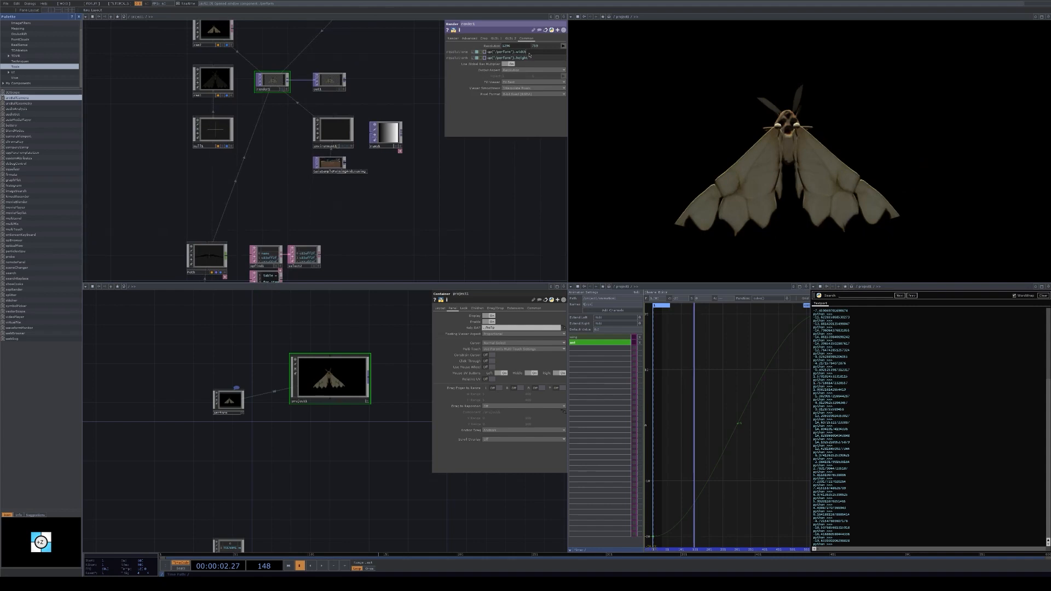
drag(530, 53, 480, 57)
text(2880)
key(Return)
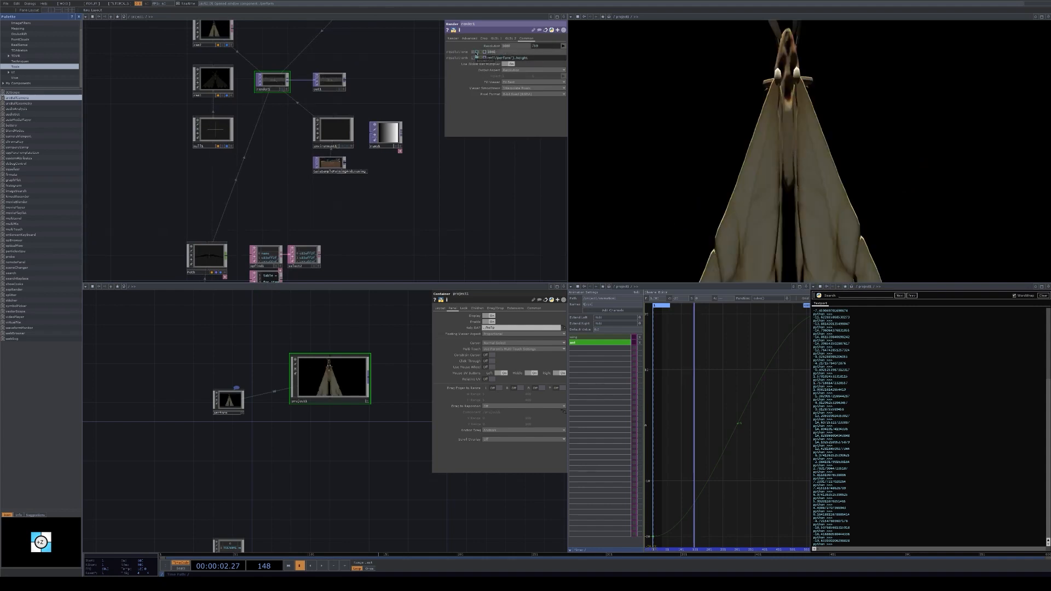
click(475, 53)
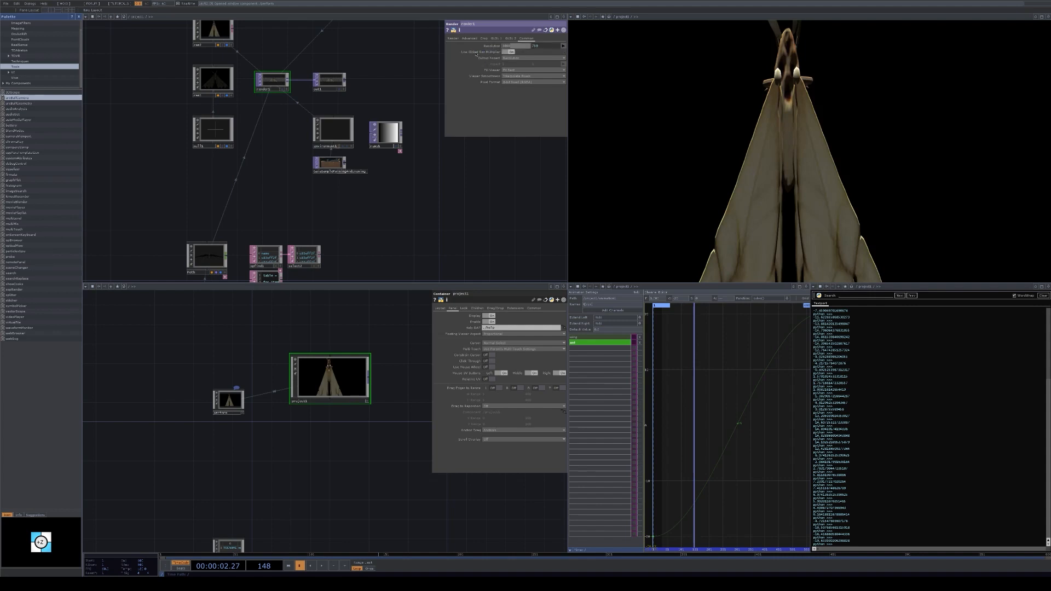
click(540, 47)
key(ctrl+a)
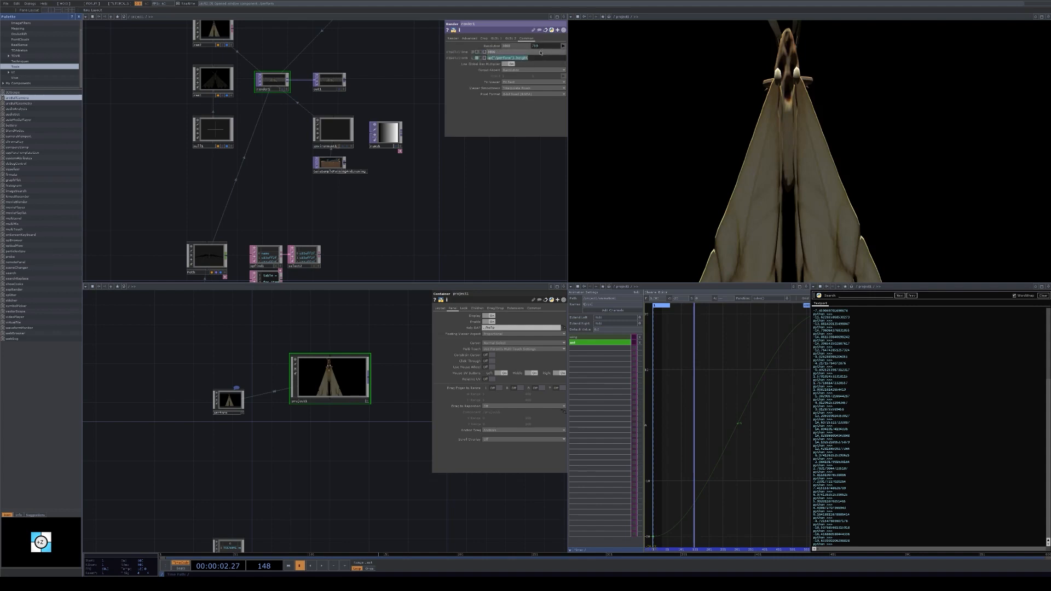
text(2160)
key(Return)
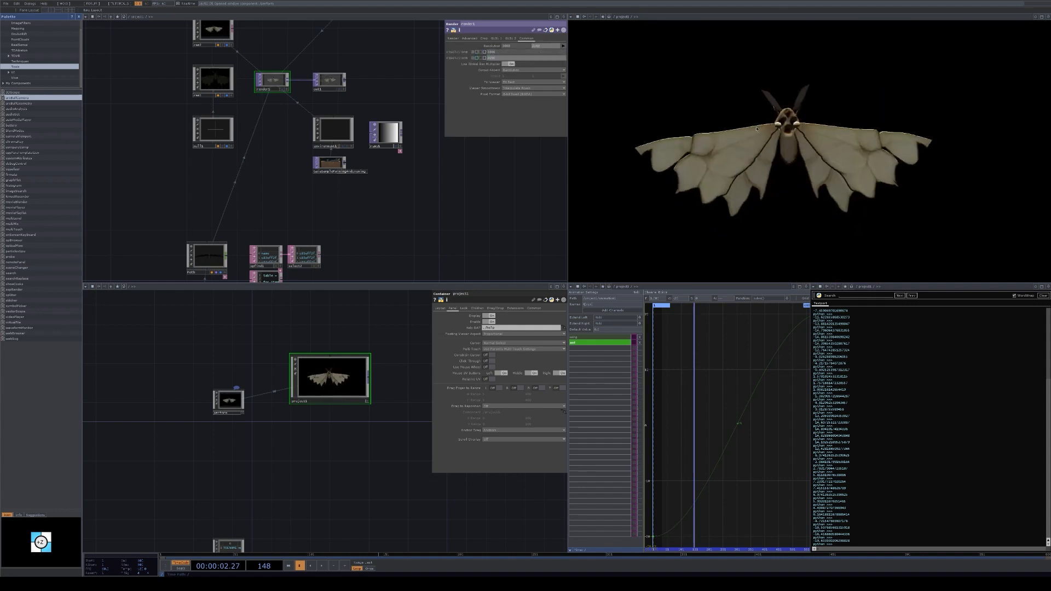
key(F1)
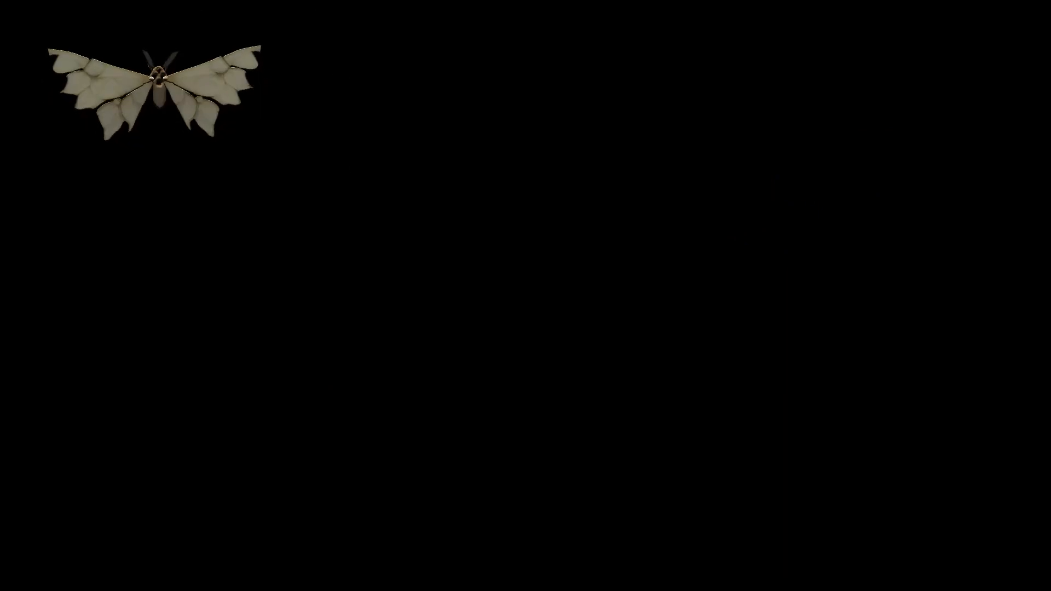